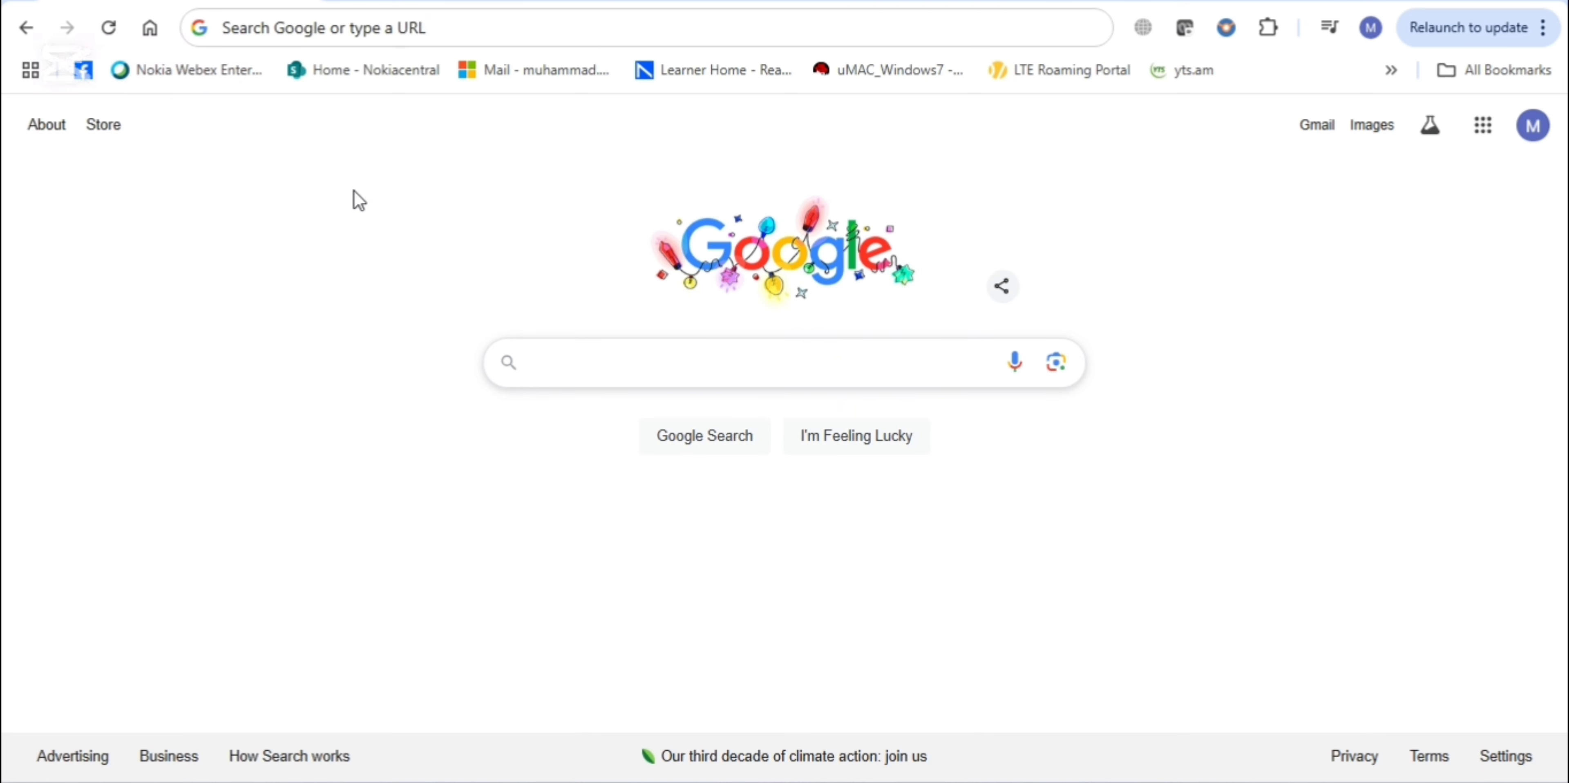
# Load the DS-160 start page at ceac.state.gov/genniv
pyautogui.click(388, 28)
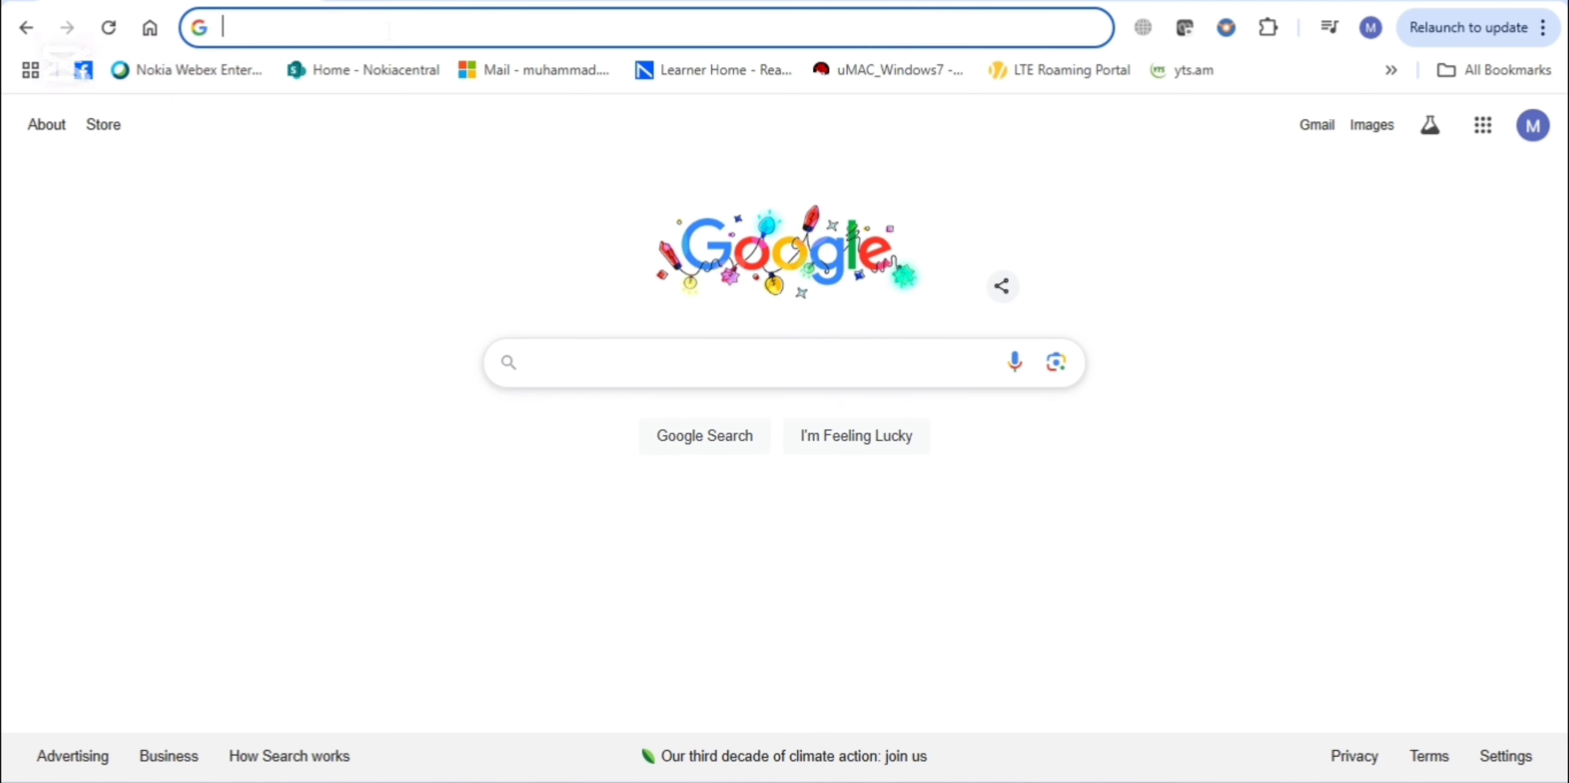
pyautogui.write('https://ceac.state.gov/genniv/')
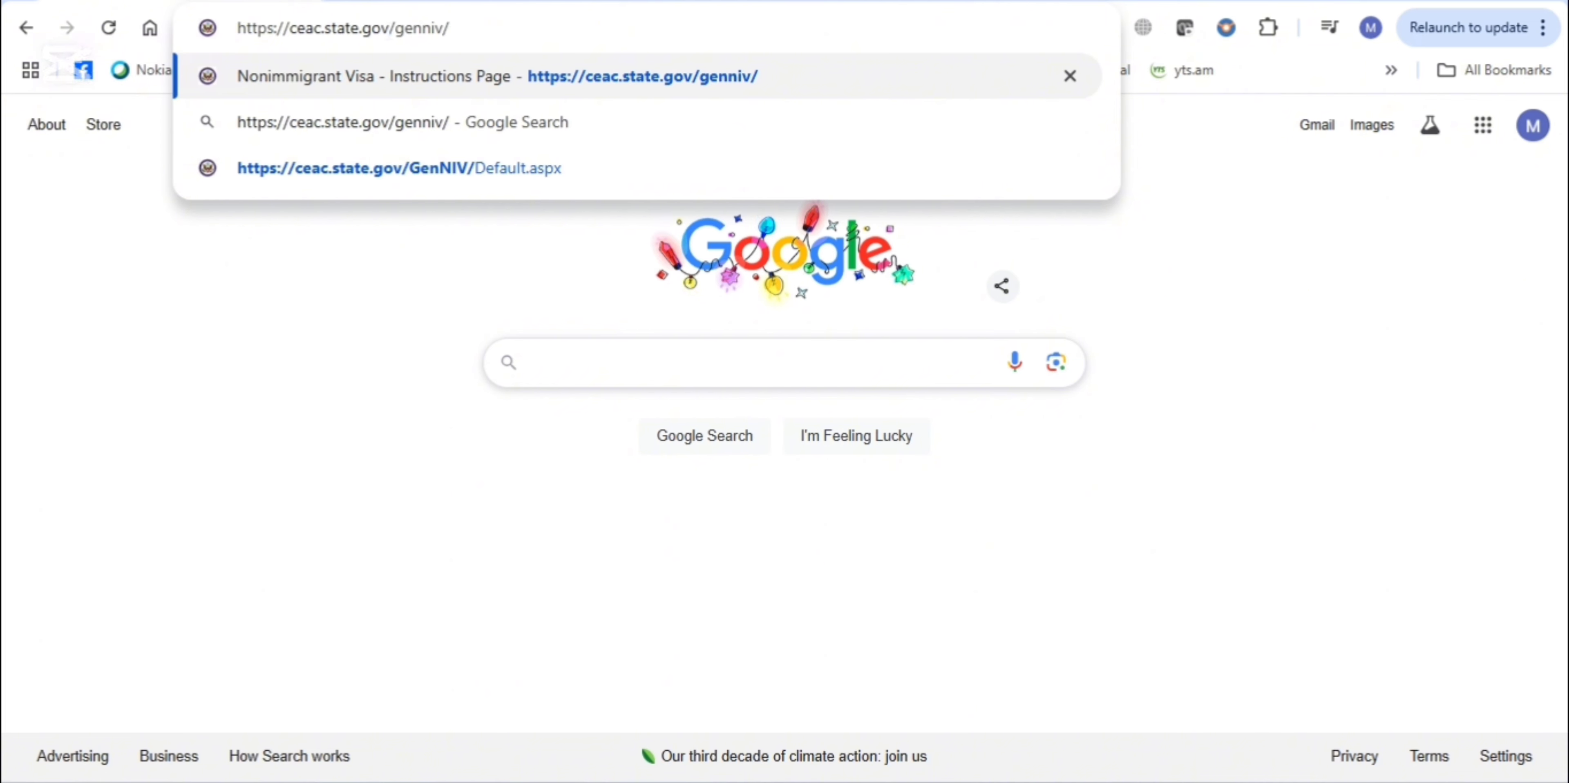
pyautogui.press('Return')
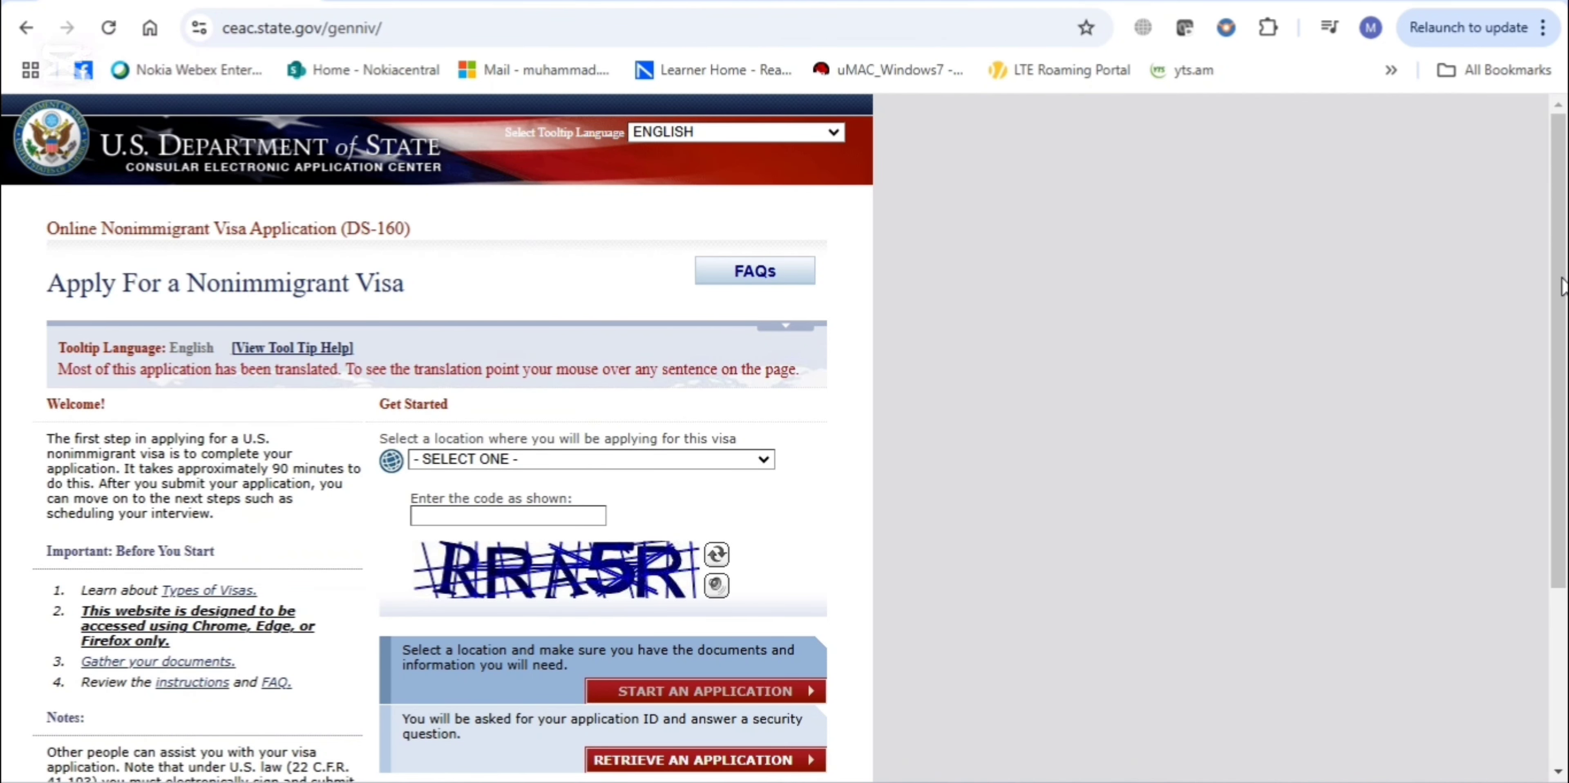
pyautogui.scroll(-2, 948, 392)
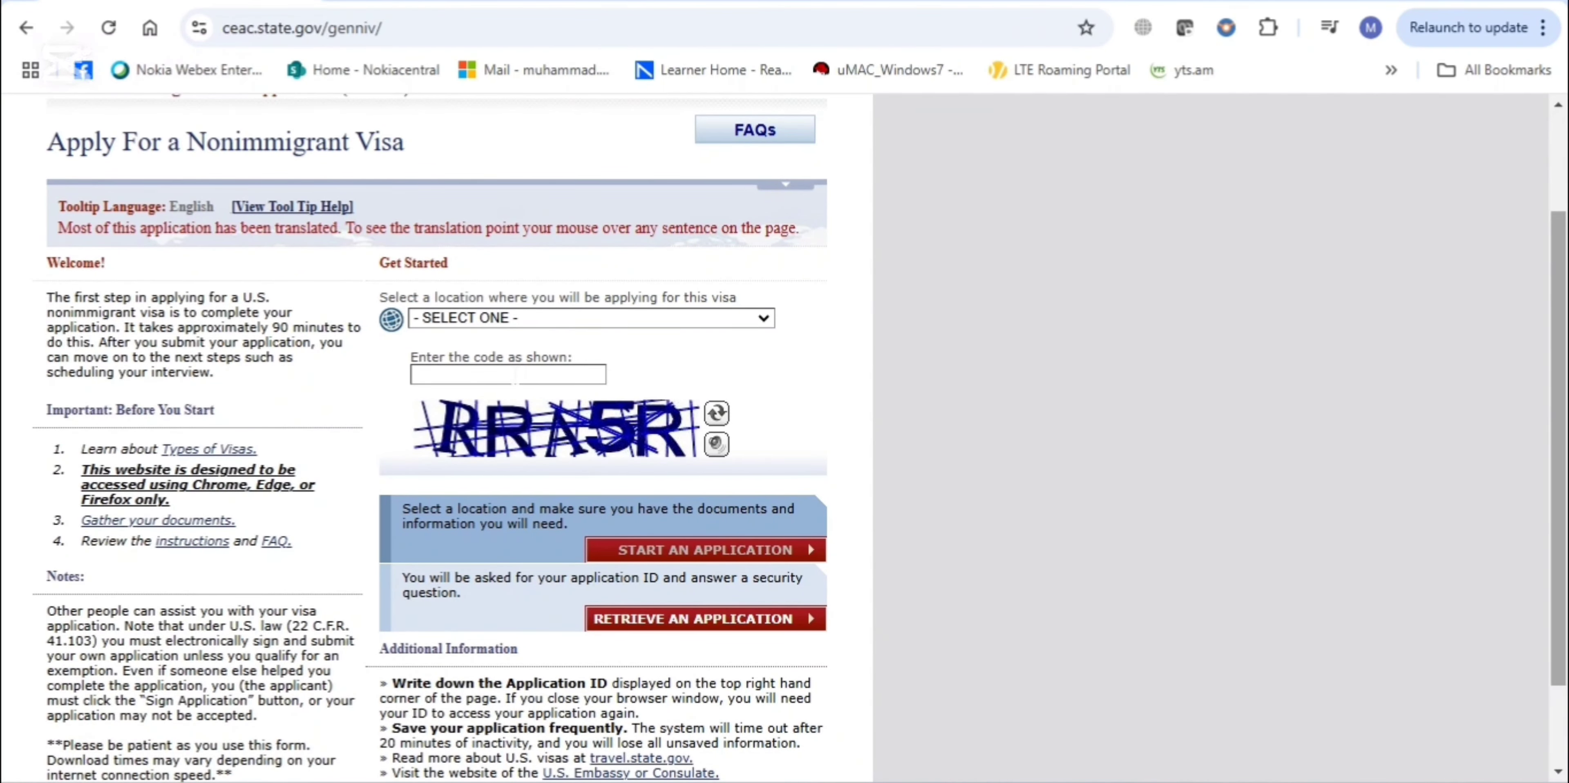
# Choose PAKISTAN, KARACHI as the application location
pyautogui.click(623, 312)
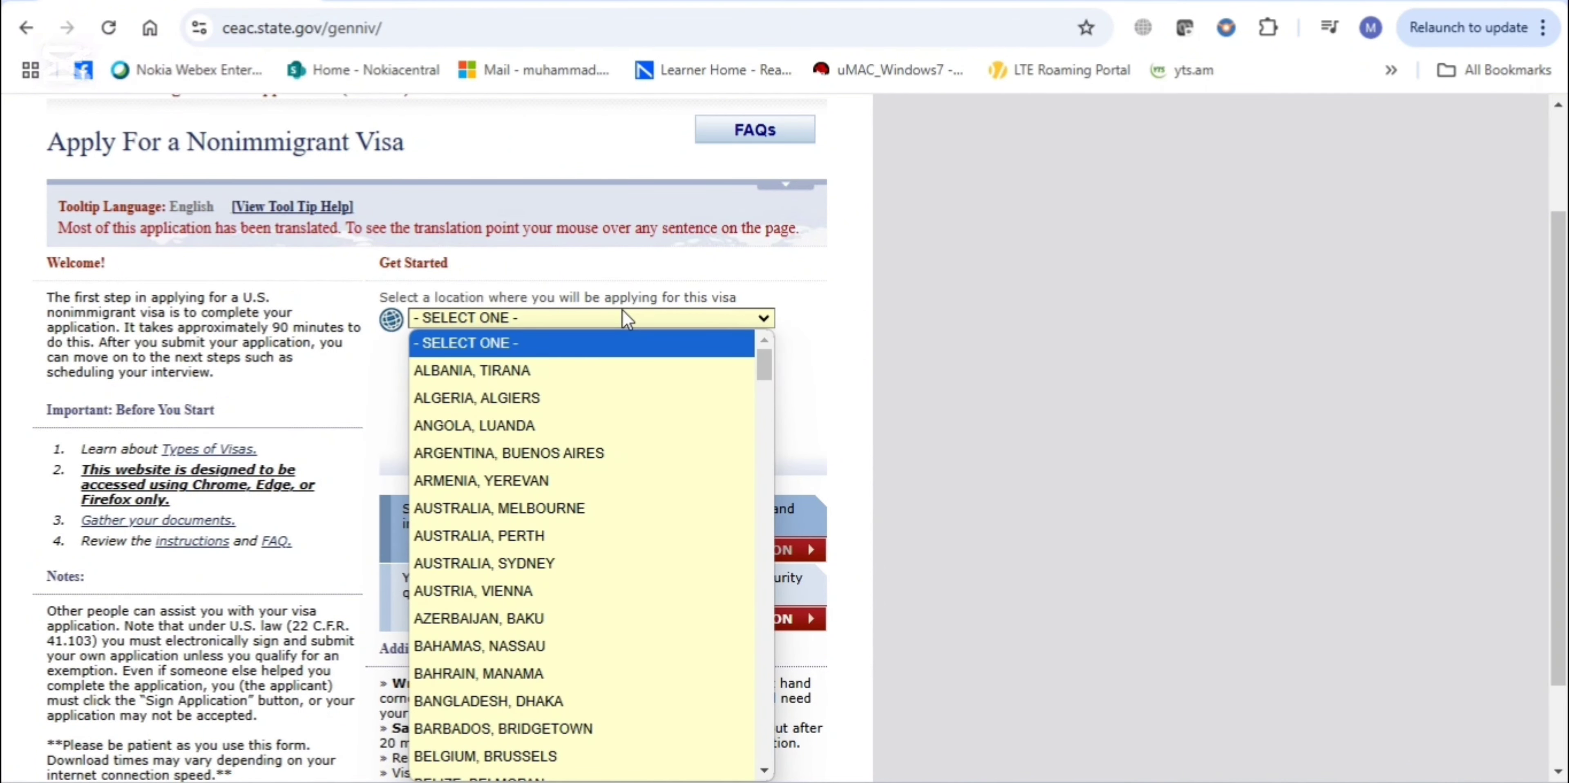
pyautogui.write('pak')
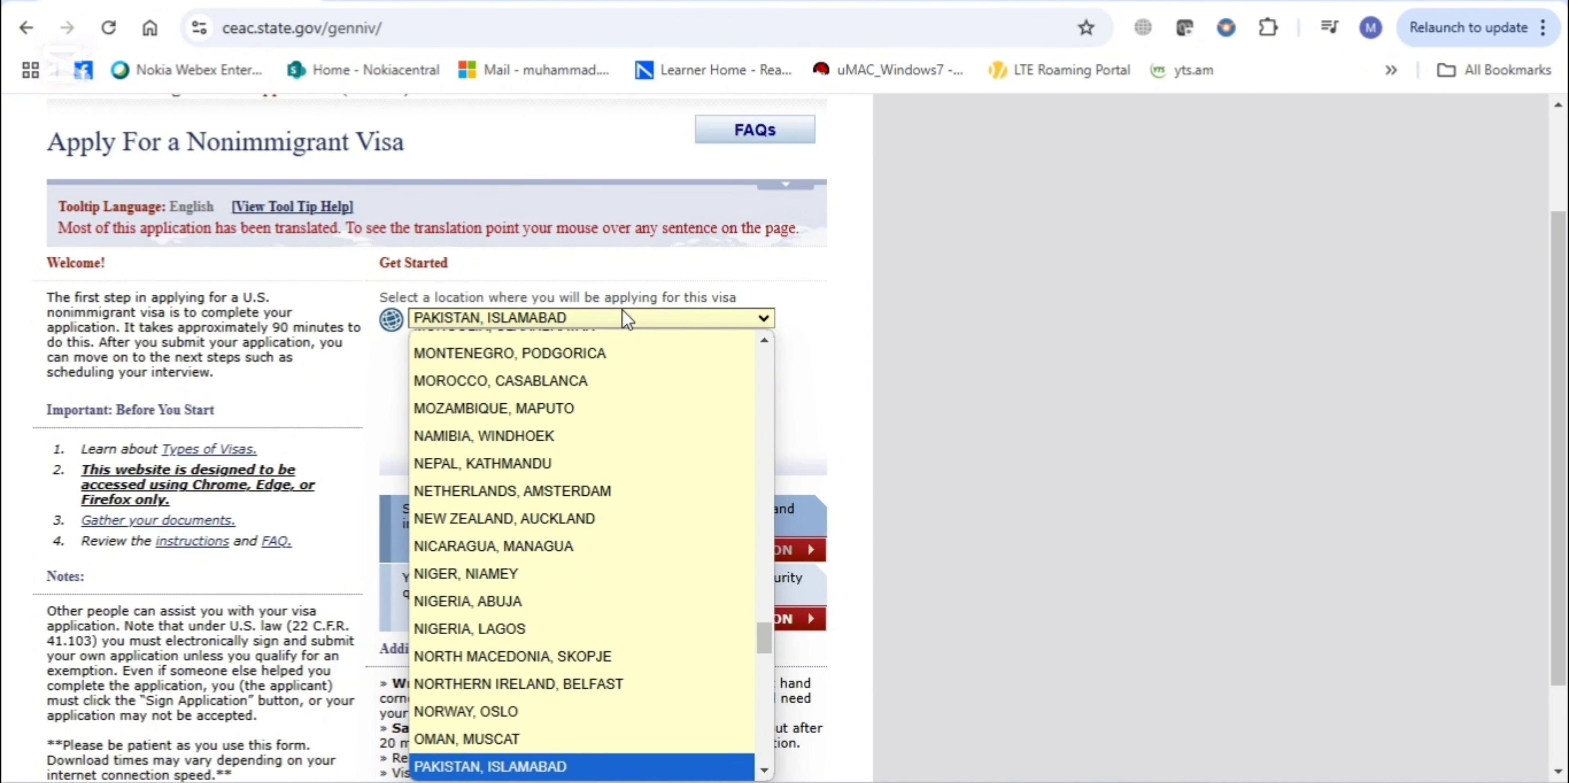
pyautogui.press('Down')
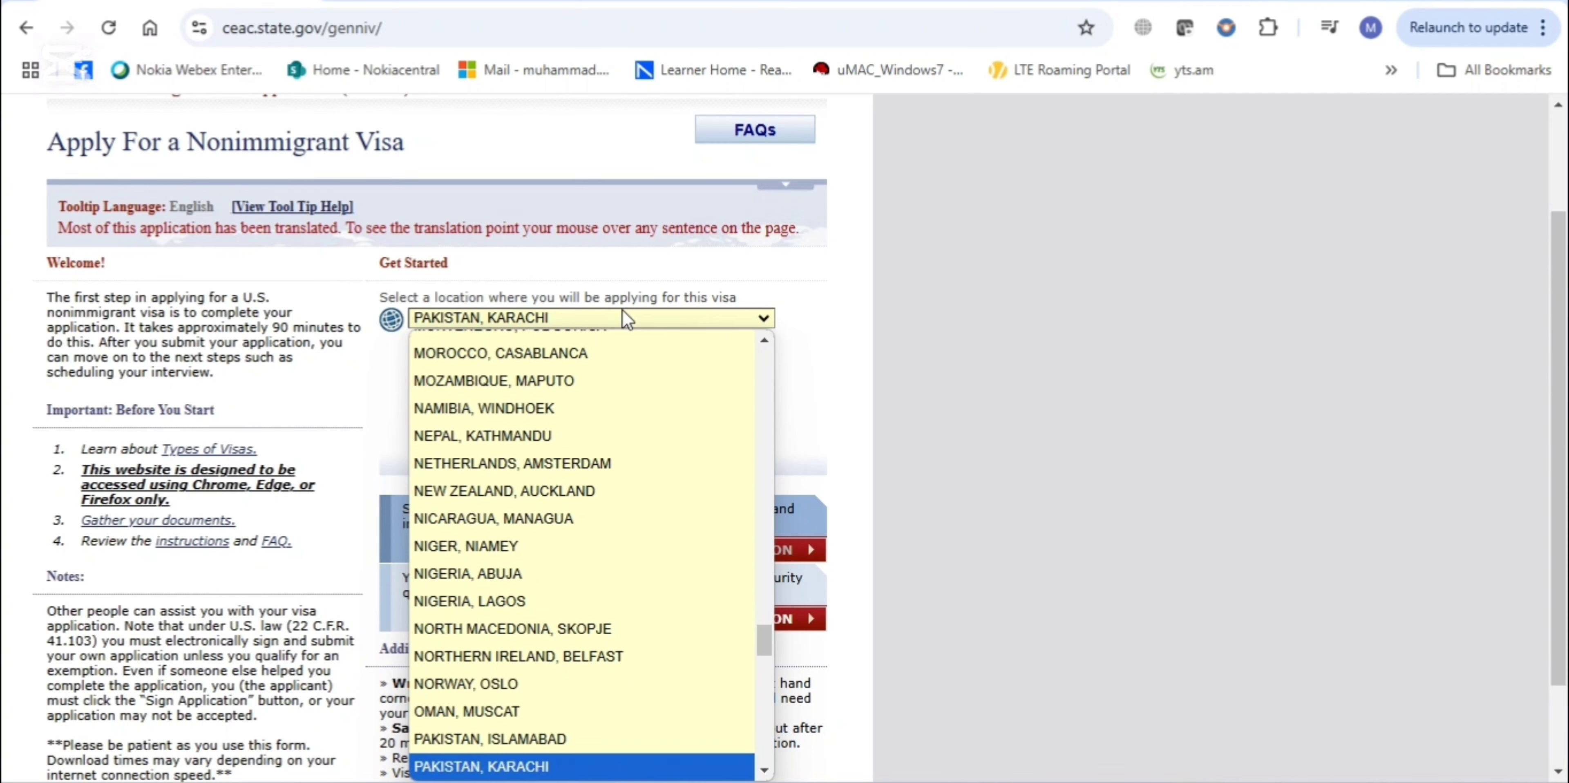
pyautogui.press('Down')
pyautogui.press('Up')
pyautogui.press('Up')
pyautogui.press('Down')
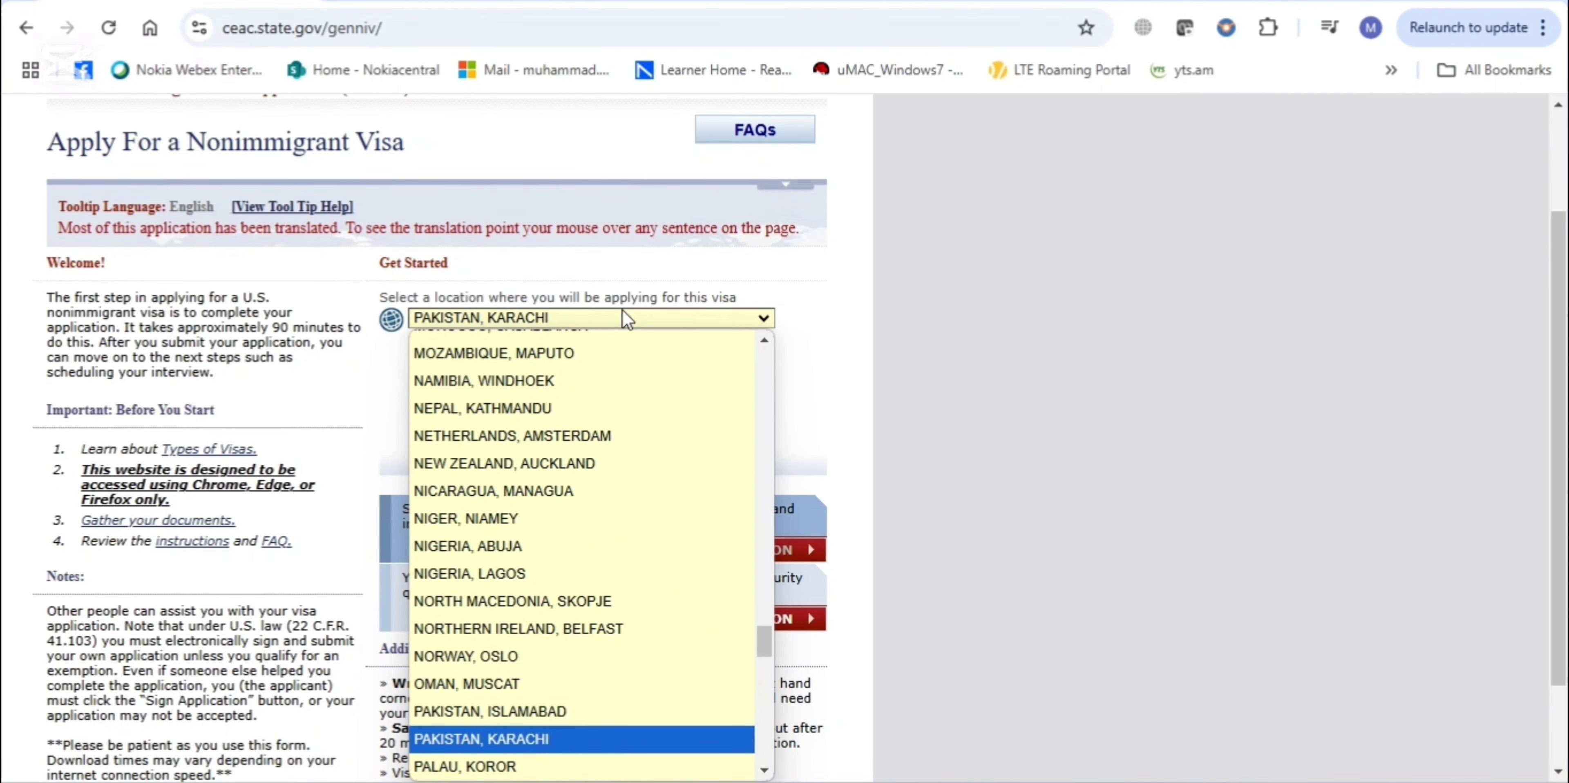
pyautogui.press('Return')
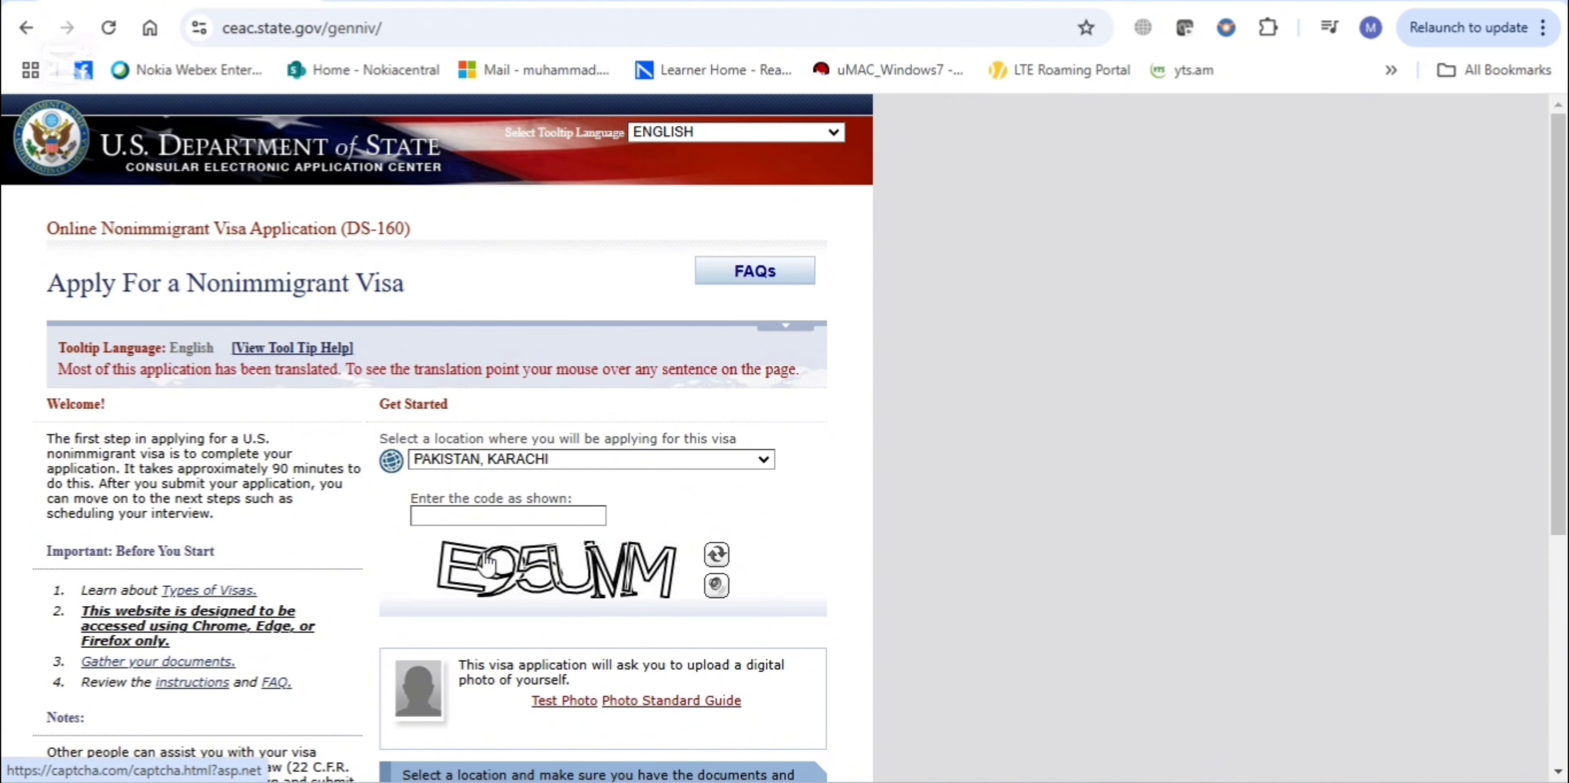
# Enter the captcha security code shown on the page
pyautogui.click(467, 514)
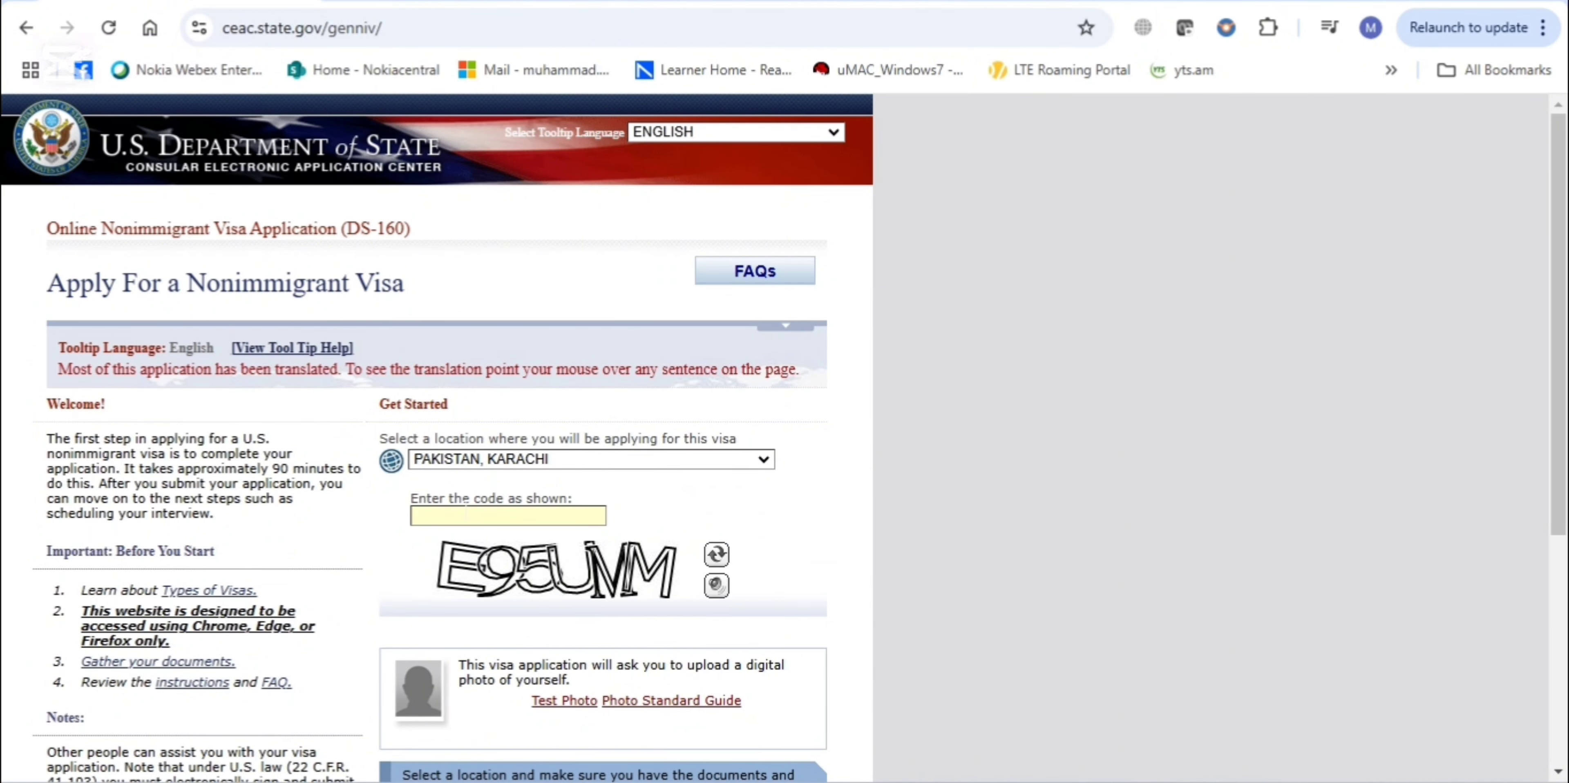
pyautogui.write('E95UMM')
pyautogui.moveTo(1560, 246); pyautogui.dragTo(1559, 375)
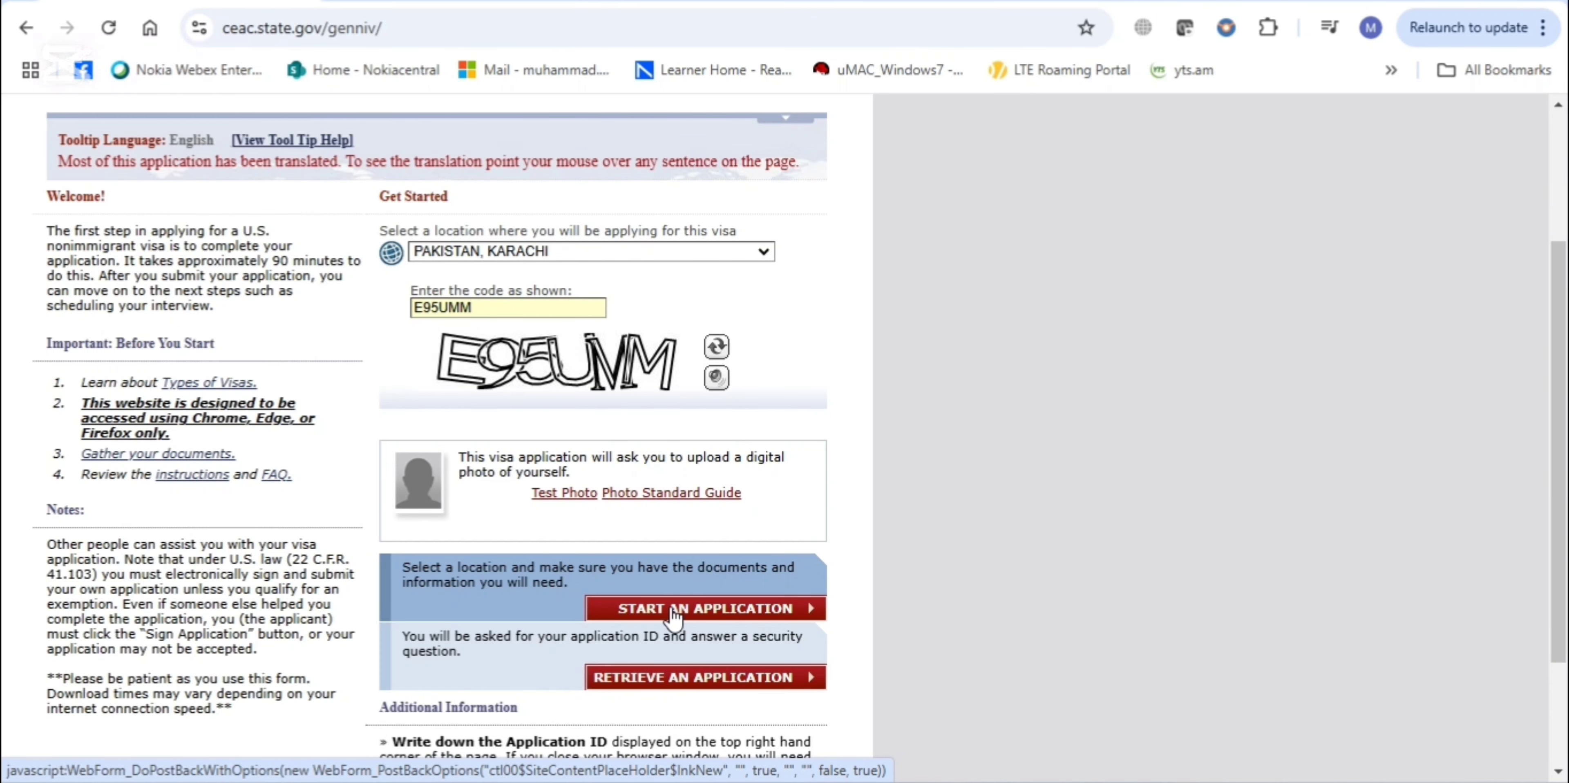
# Start a new application and agree to the computer fraud and abuse notice
pyautogui.click(673, 612)
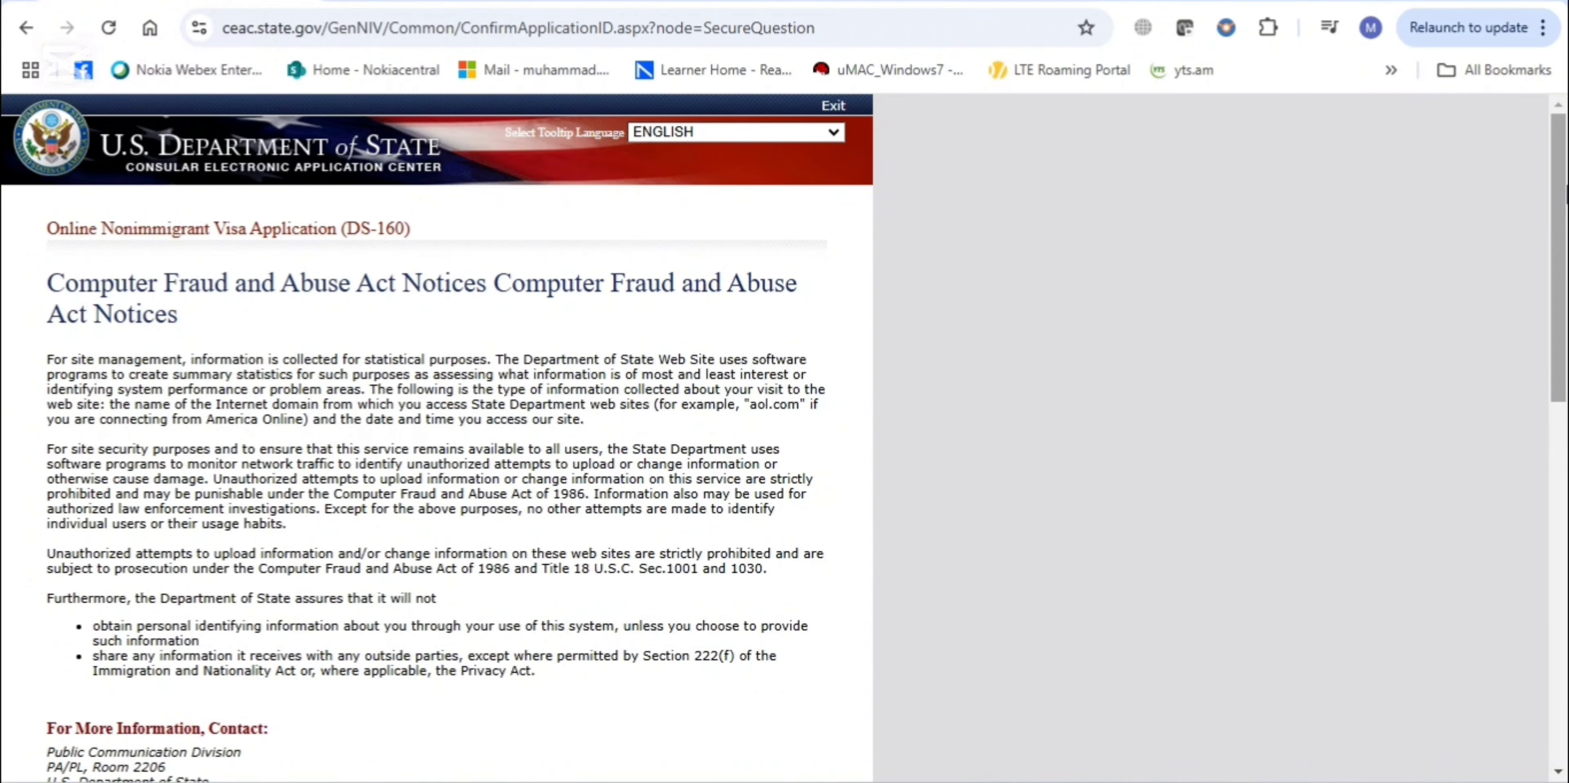
pyautogui.scroll(-5, 1558, 256)
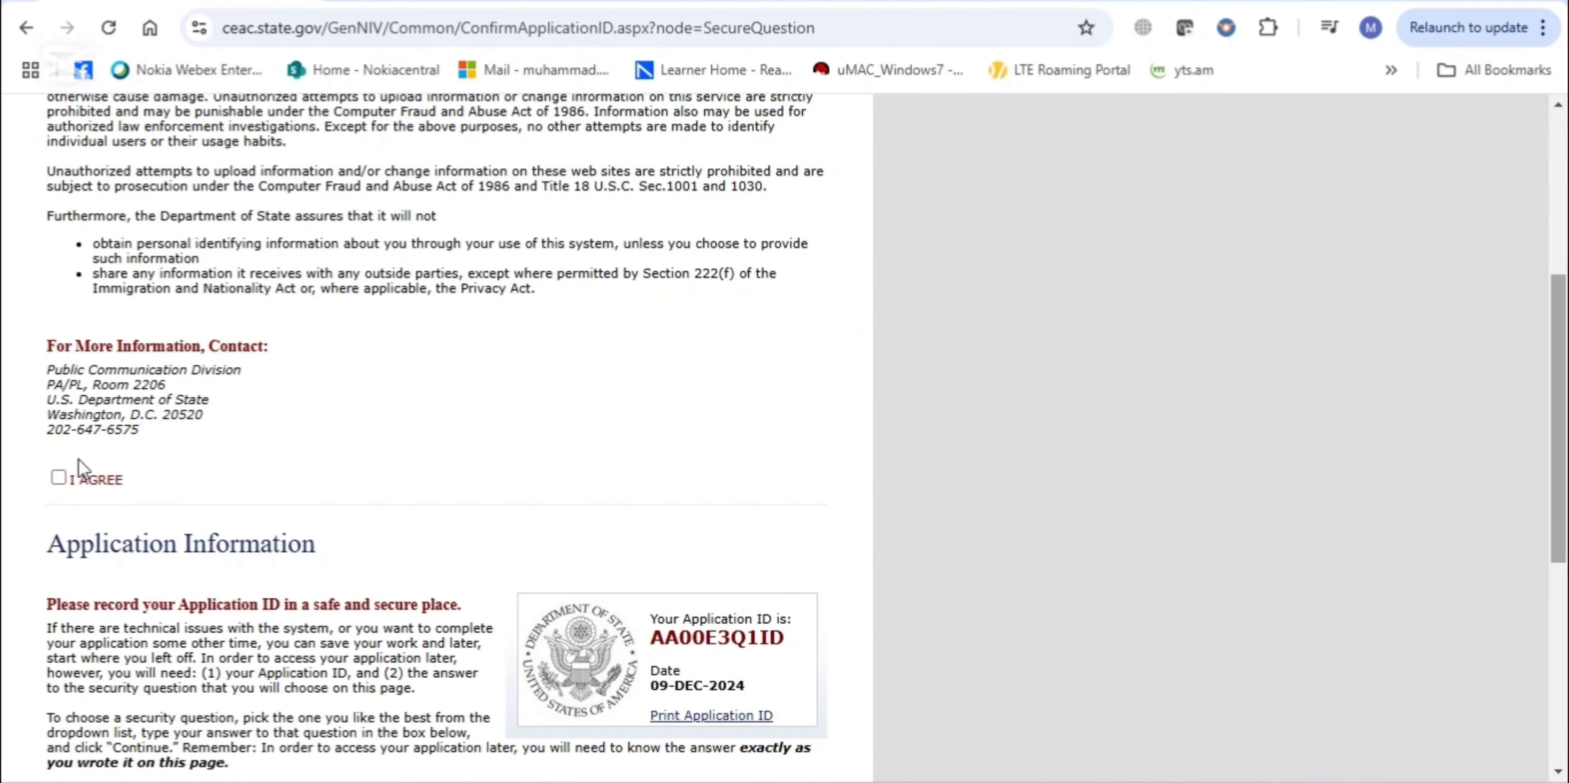
pyautogui.click(59, 477)
# Pick the 'In what city or town was your first job?' security question and enter its answer
pyautogui.scroll(-3, 1559, 329)
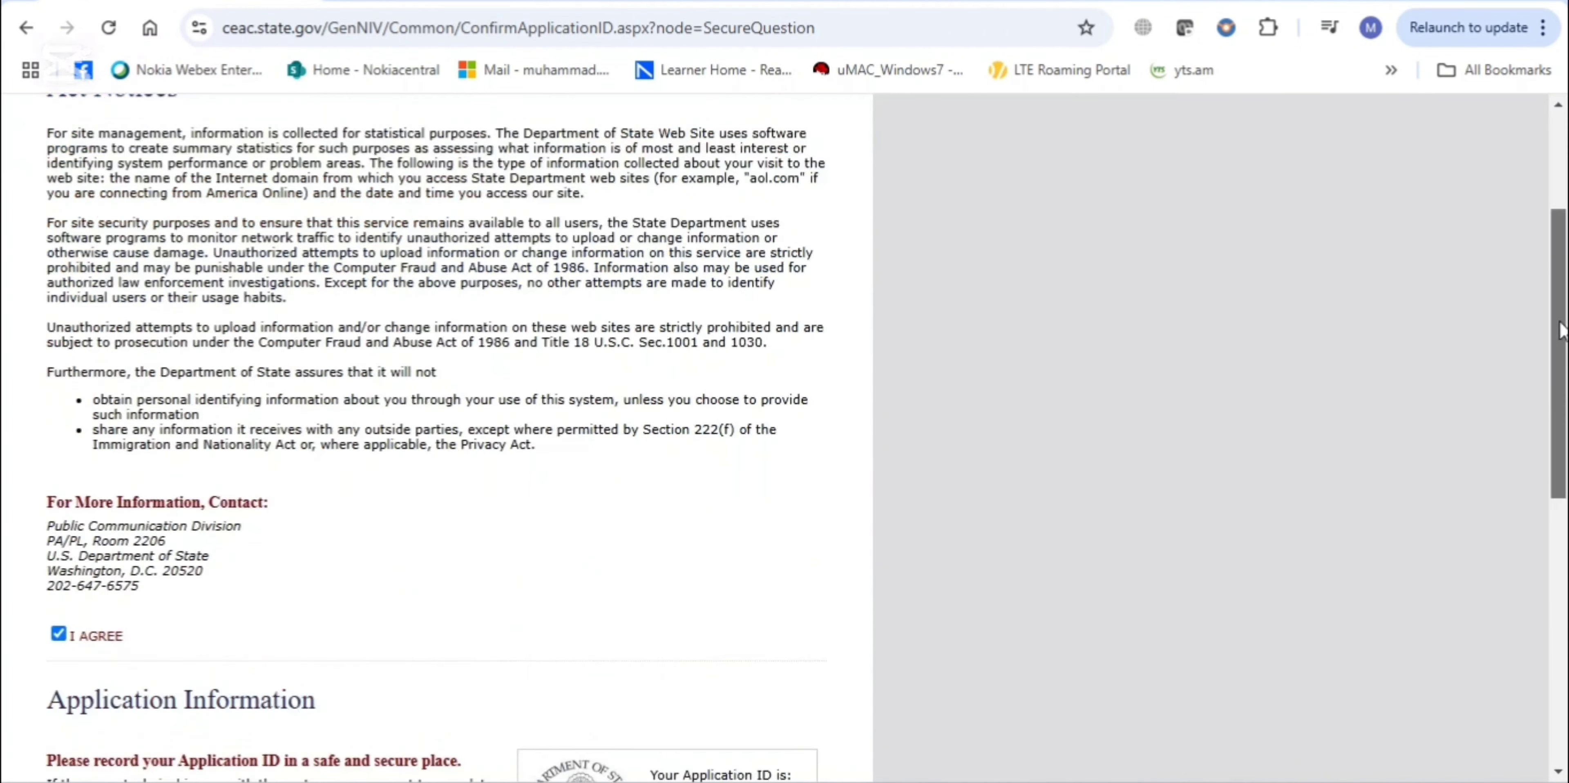
pyautogui.scroll(-7, 1559, 330)
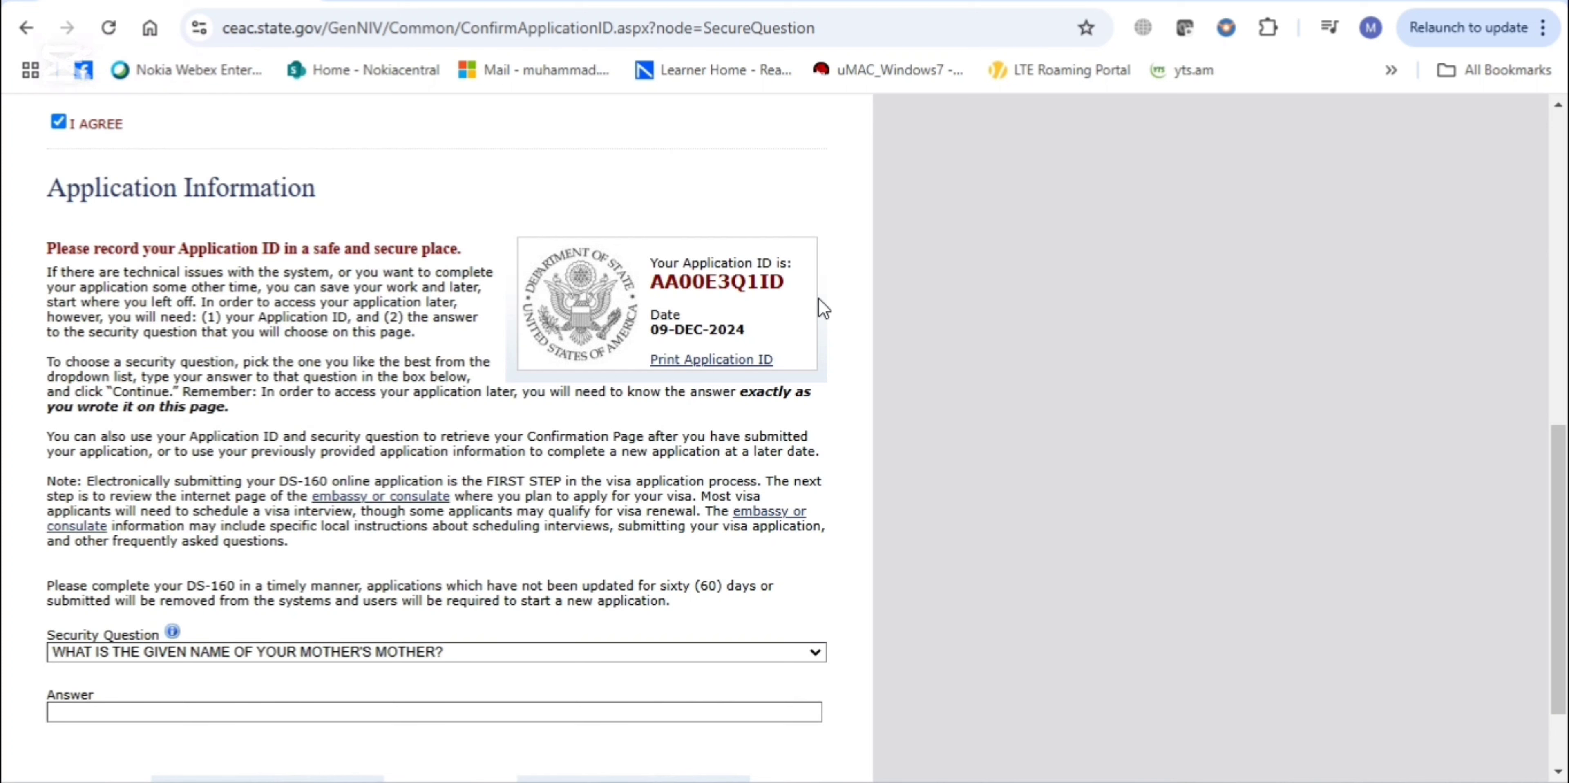
pyautogui.scroll(-2, 1559, 572)
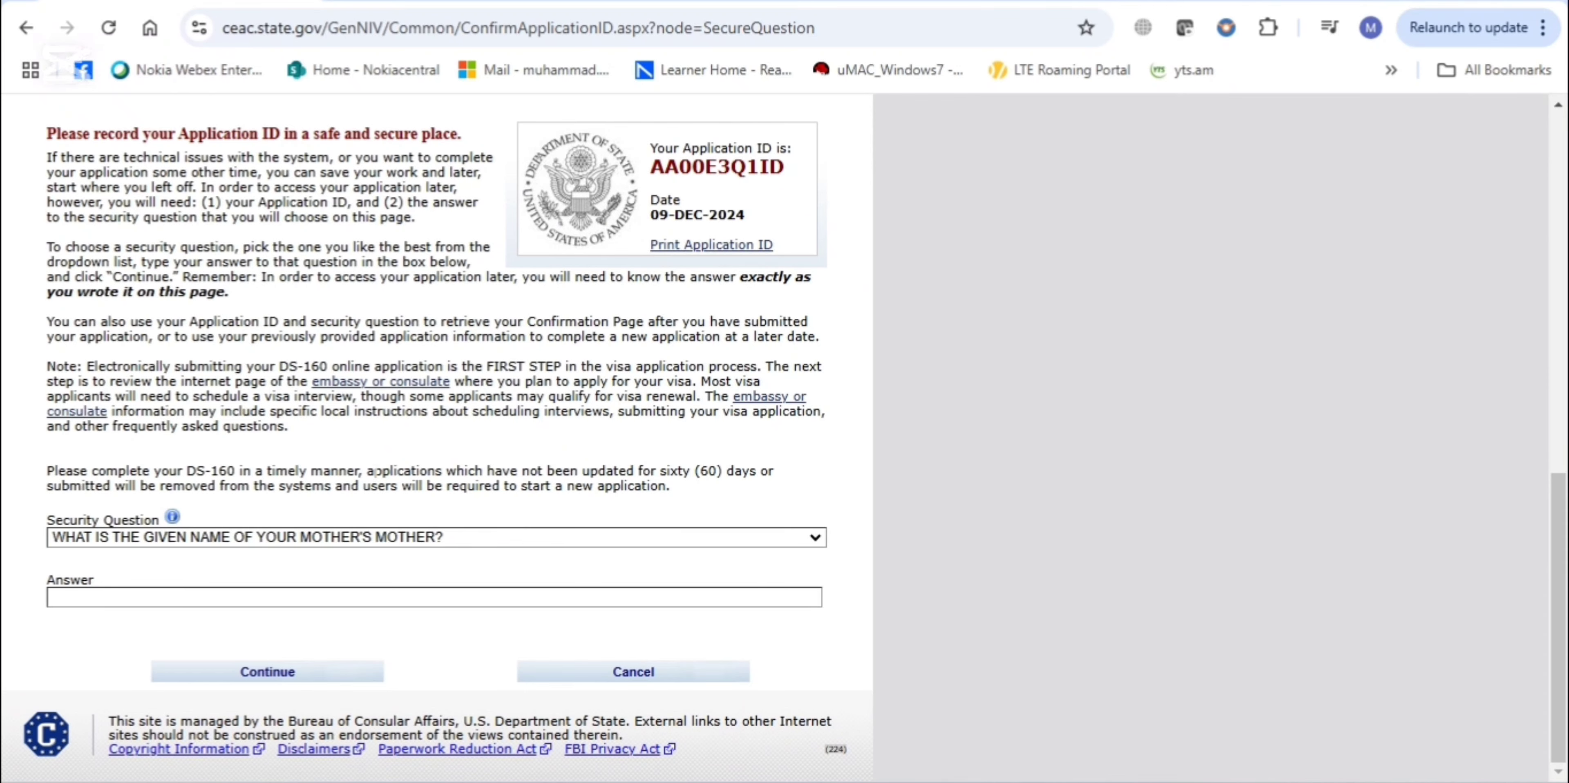
pyautogui.click(412, 543)
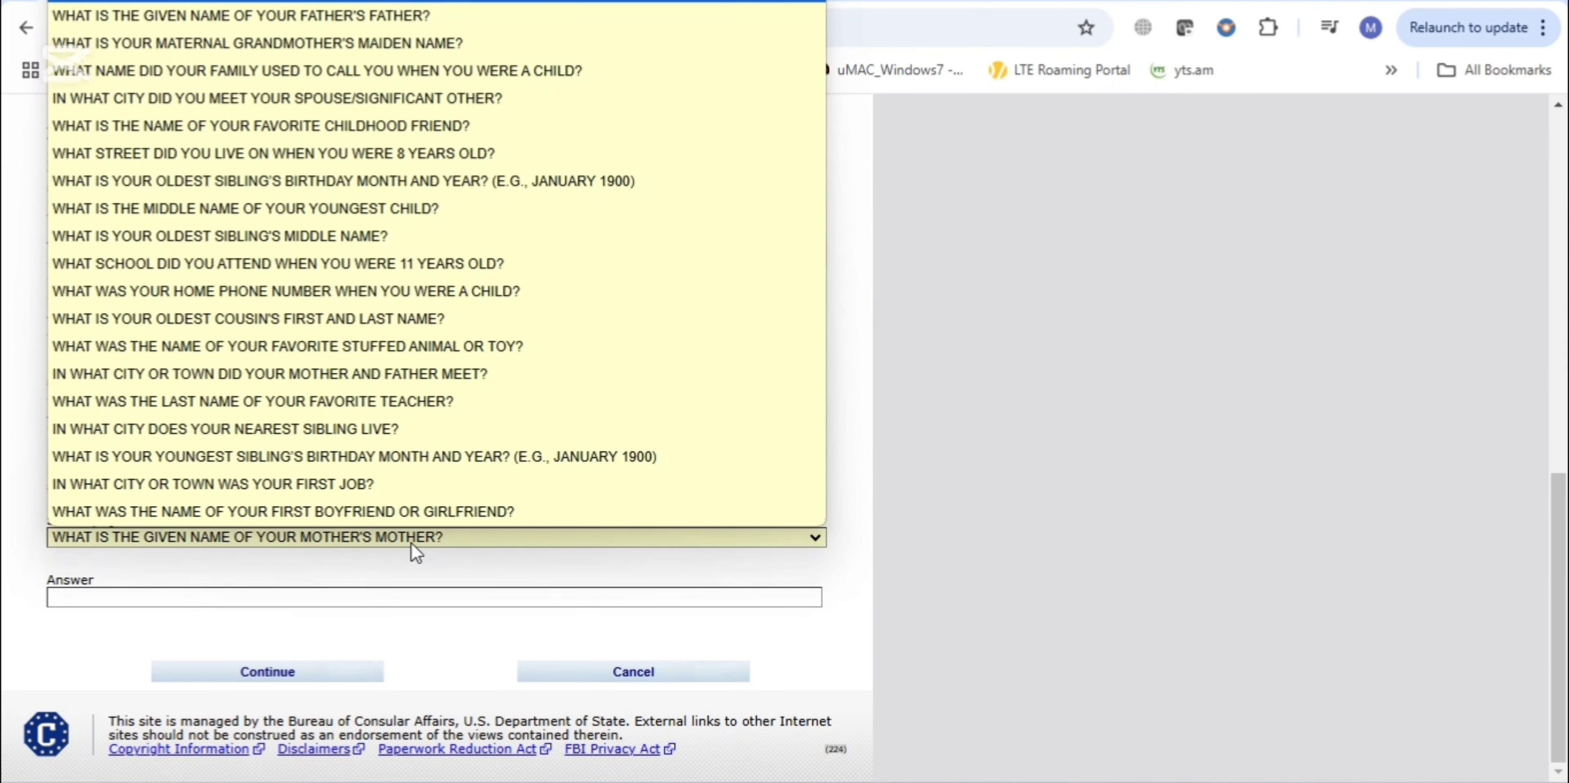
pyautogui.click(371, 487)
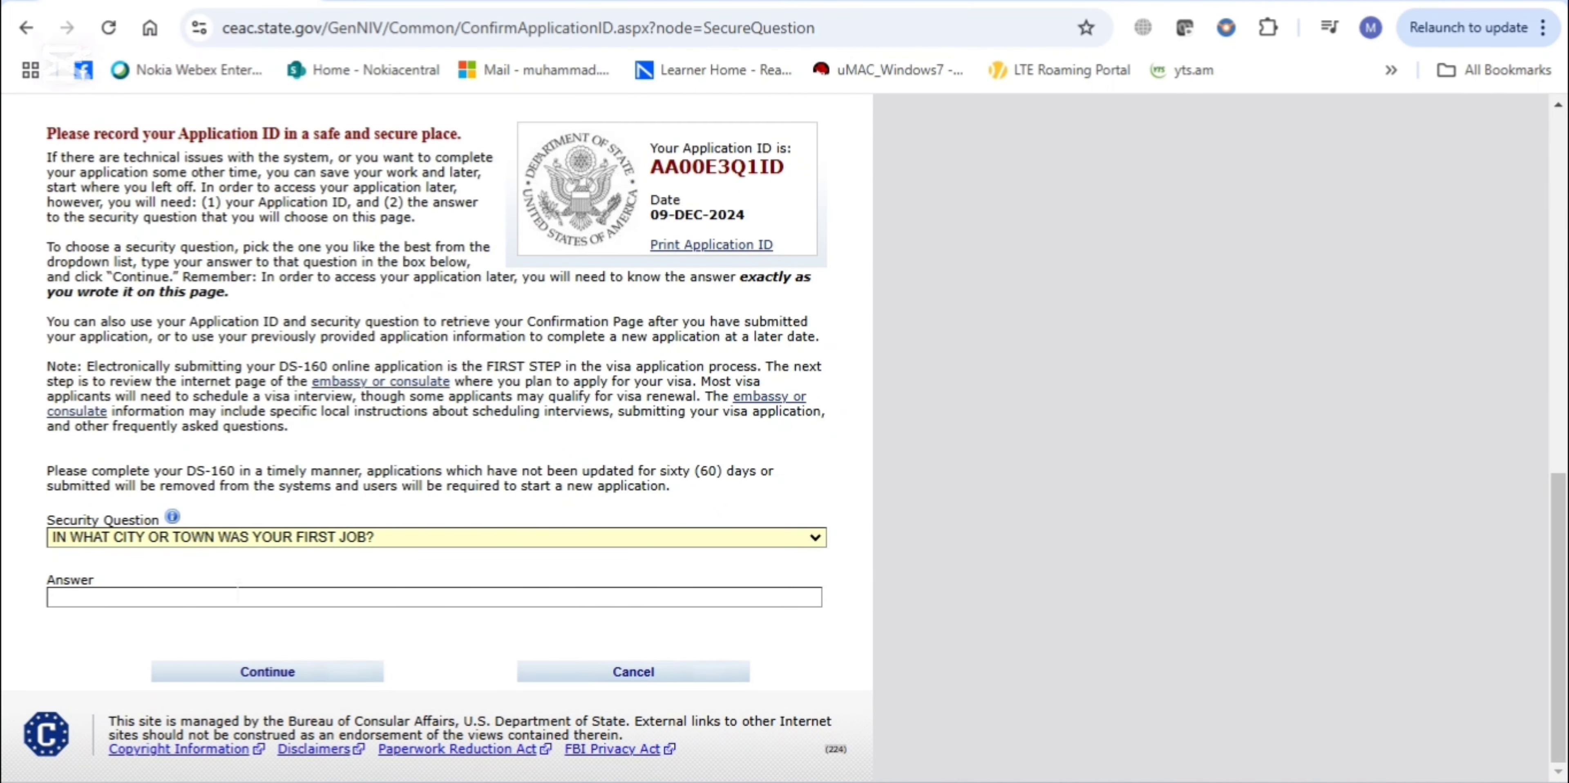
pyautogui.click(73, 597)
# Submit the security question, then review the plain white background and last-6-months photo rules
pyautogui.click(323, 675)
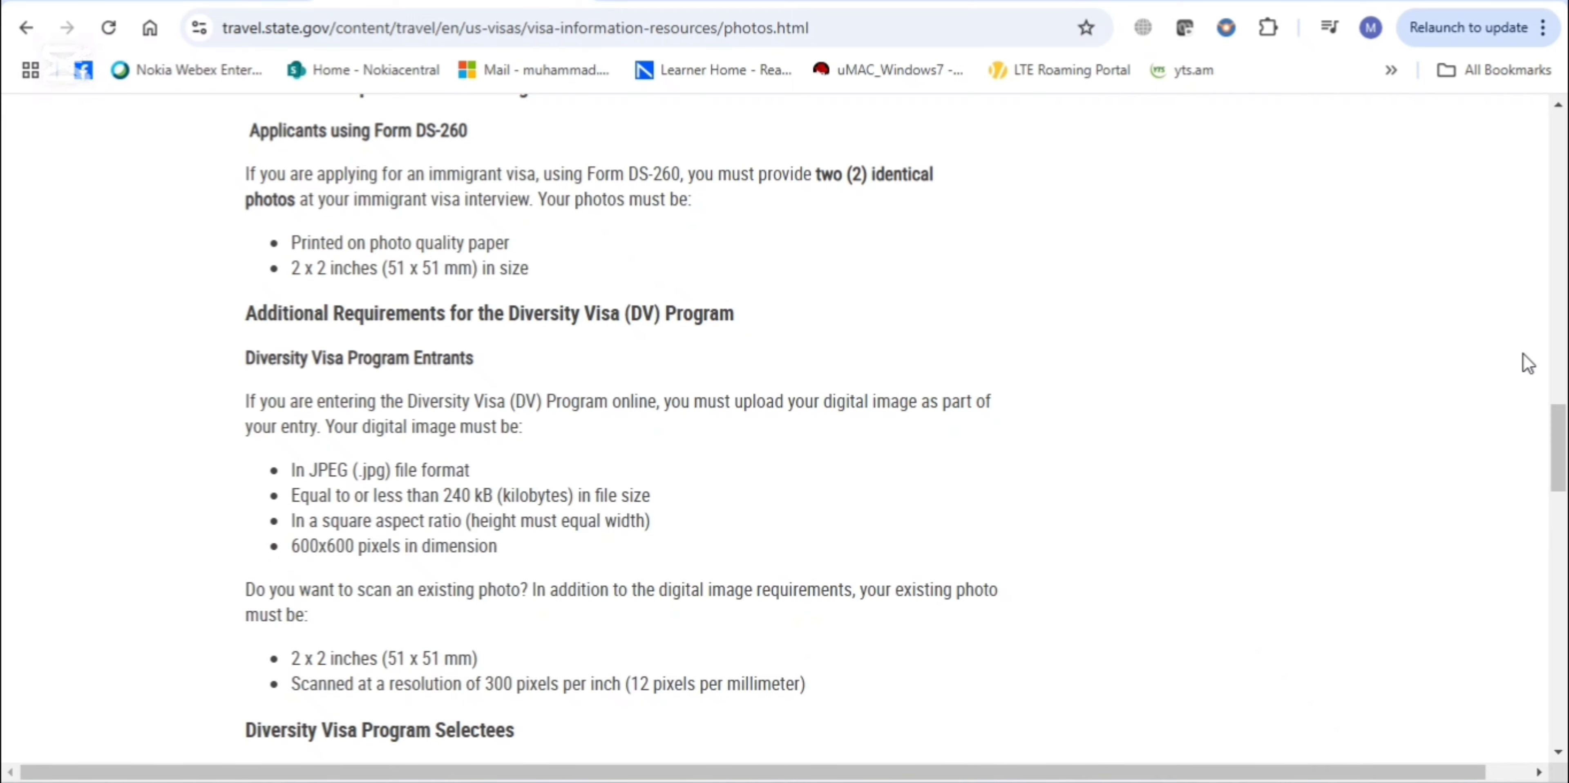
pyautogui.moveTo(1560, 420); pyautogui.dragTo(1526, 256)
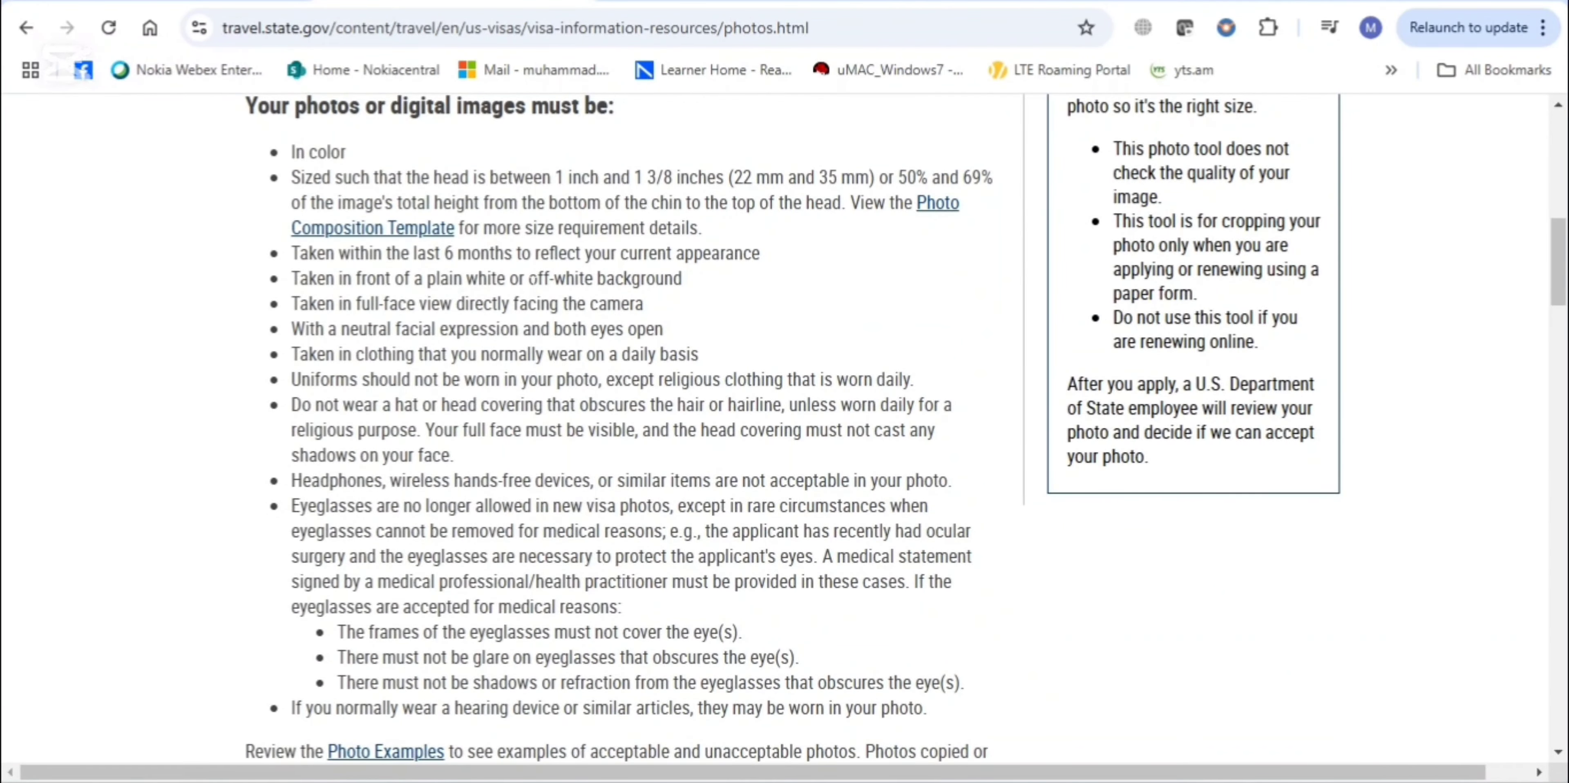
pyautogui.moveTo(424, 278); pyautogui.dragTo(632, 279)
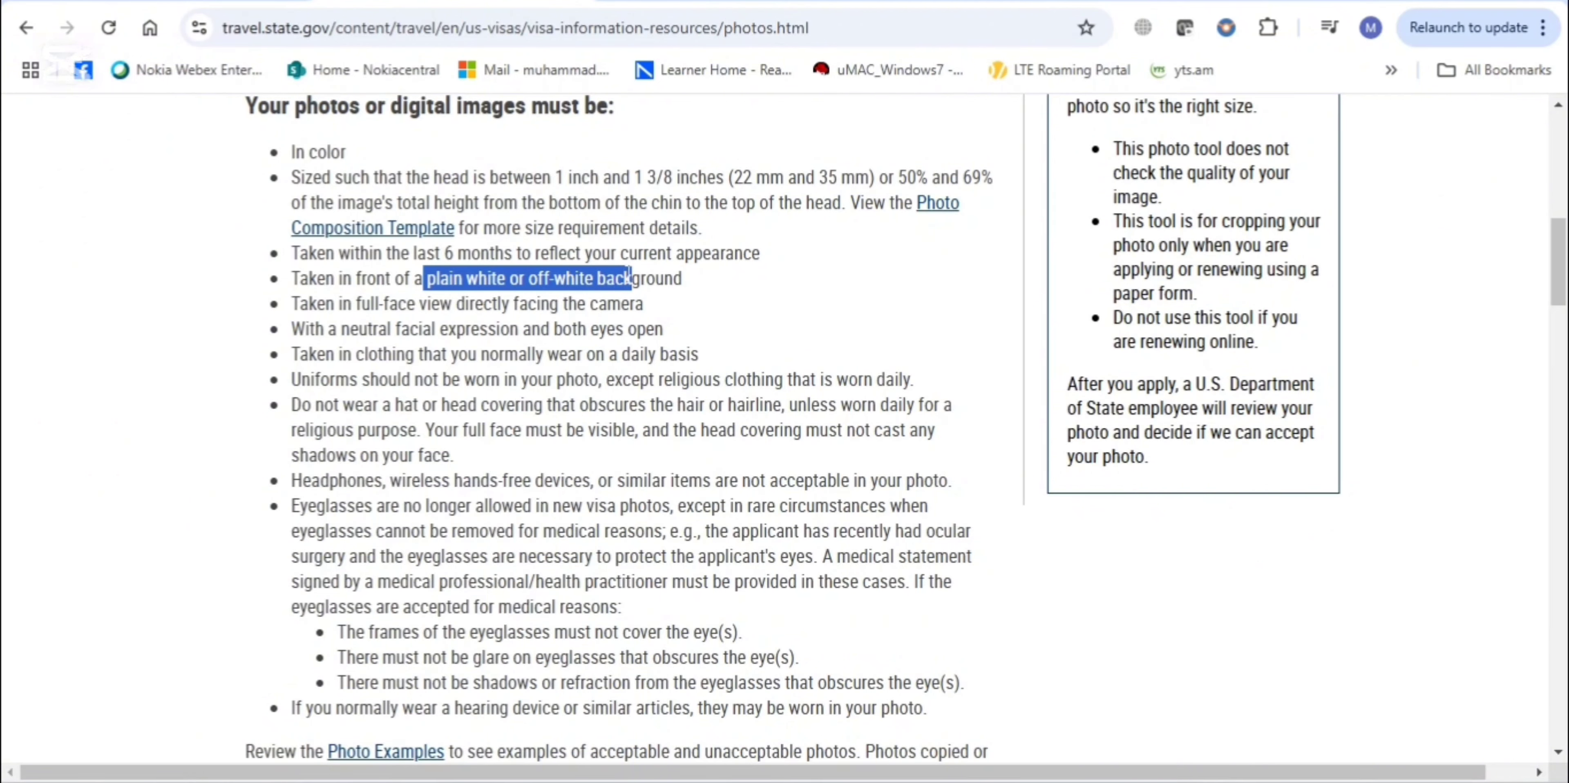
pyautogui.moveTo(409, 252); pyautogui.dragTo(539, 252)
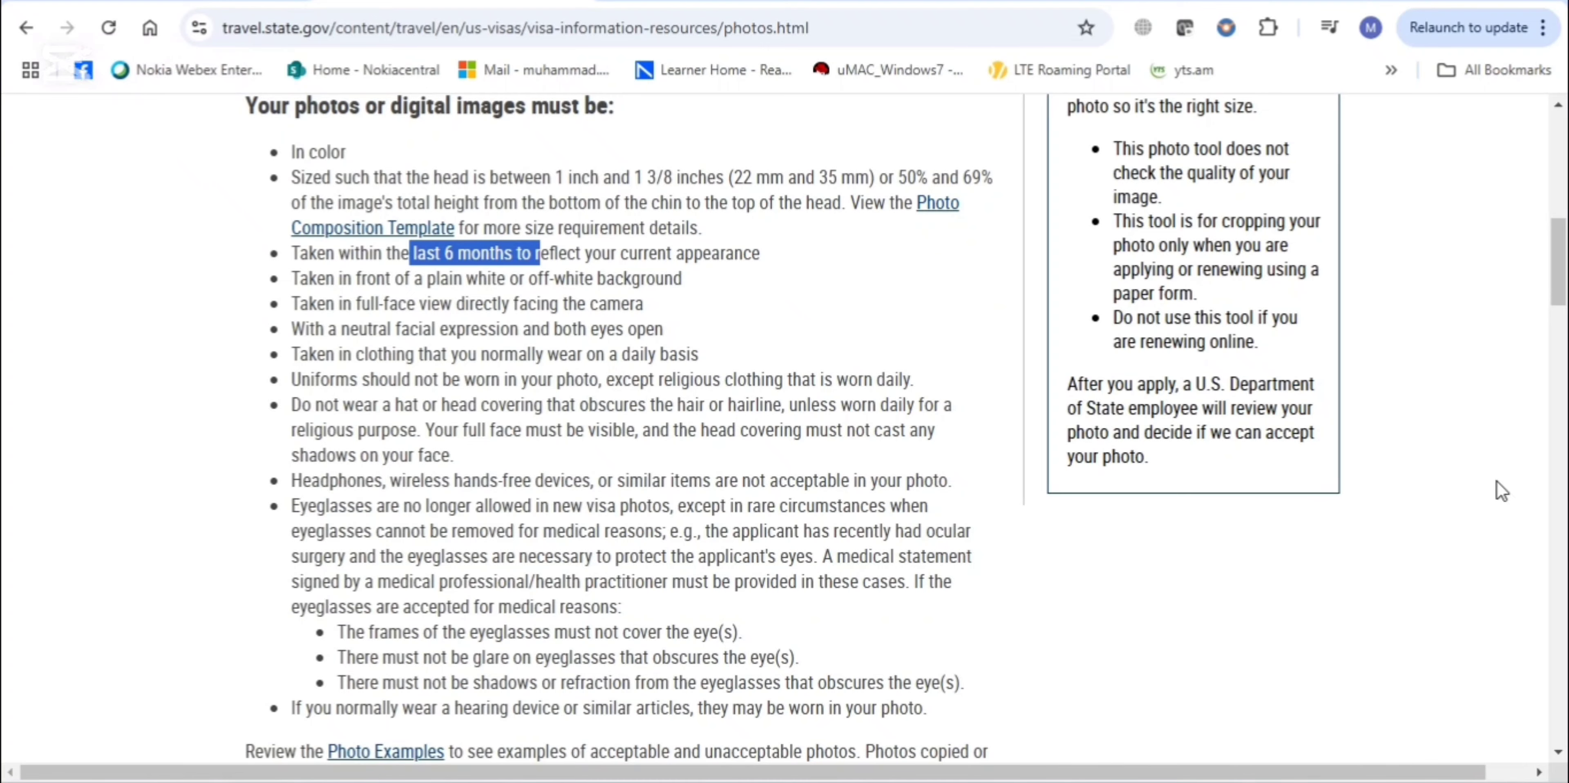
pyautogui.scroll(-10, 1501, 489)
pyautogui.scroll(-9, 620, 428)
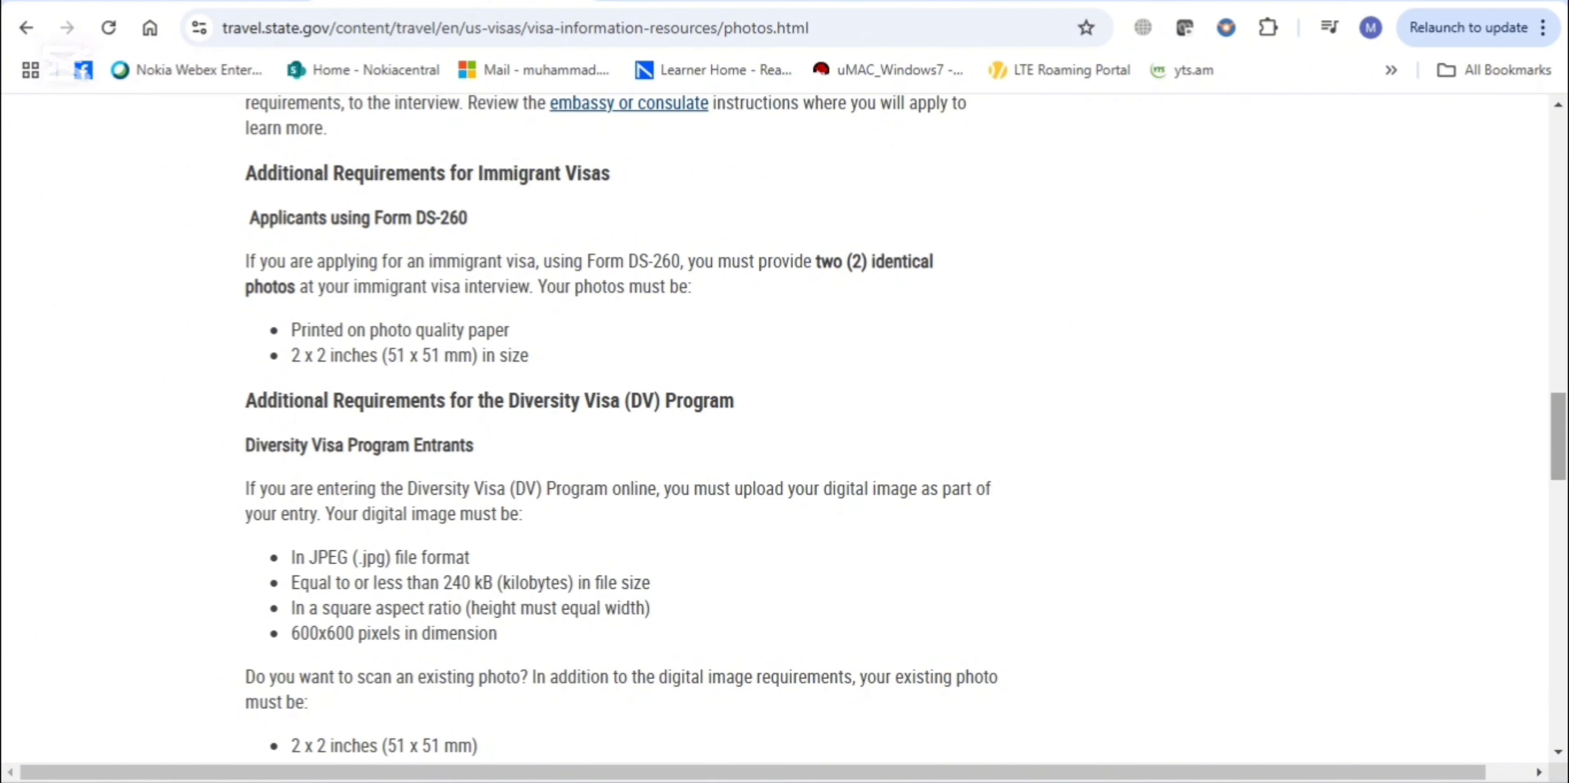
# Review the digital photo file rules: JPEG format, 240 kB limit, square aspect ratio
pyautogui.moveTo(245, 445); pyautogui.dragTo(476, 451)
pyautogui.moveTo(524, 400); pyautogui.dragTo(681, 415)
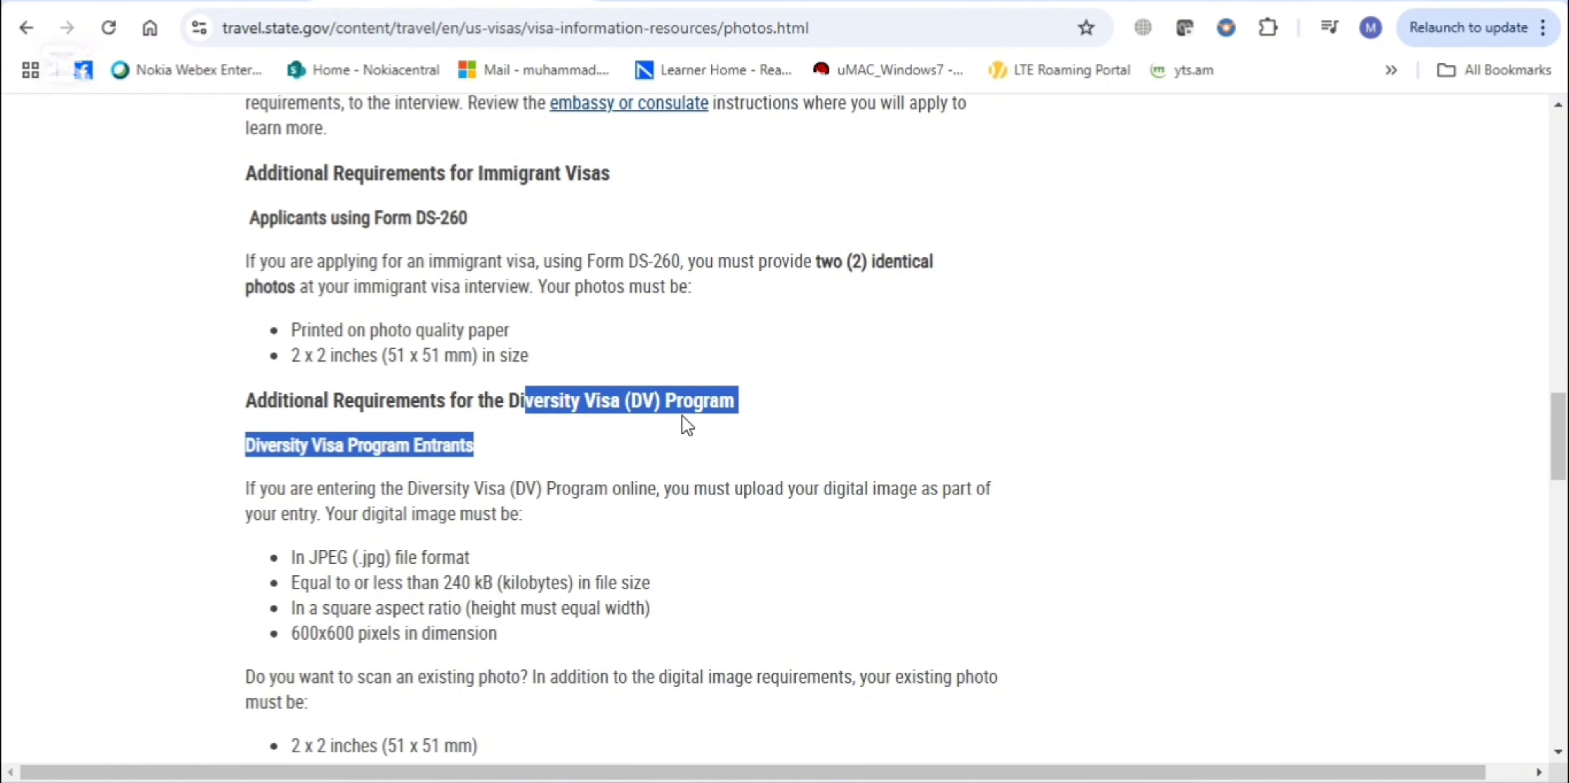
pyautogui.moveTo(305, 557); pyautogui.dragTo(389, 558)
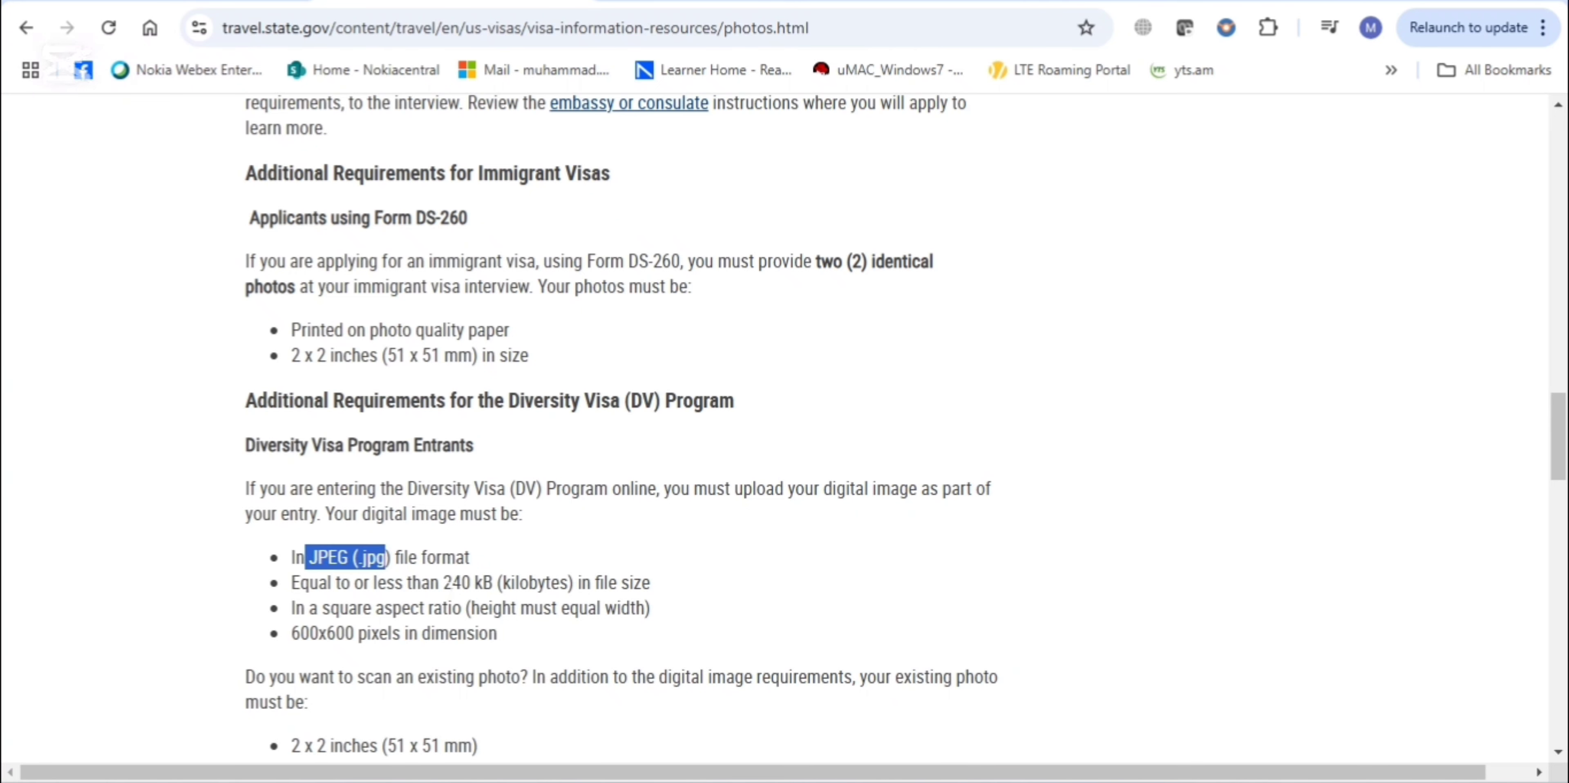
pyautogui.click(445, 583)
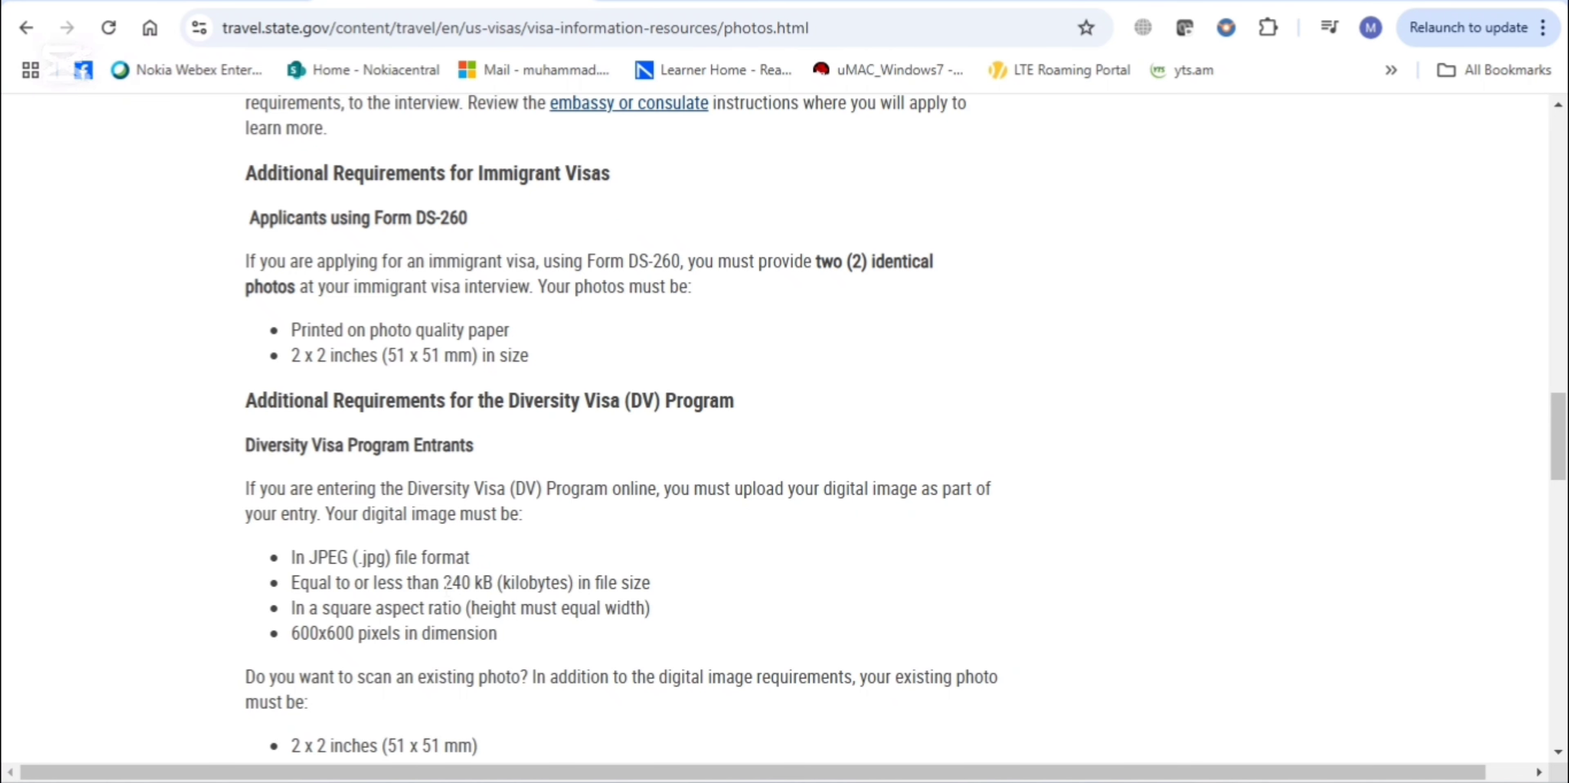
pyautogui.moveTo(446, 583); pyautogui.dragTo(499, 584)
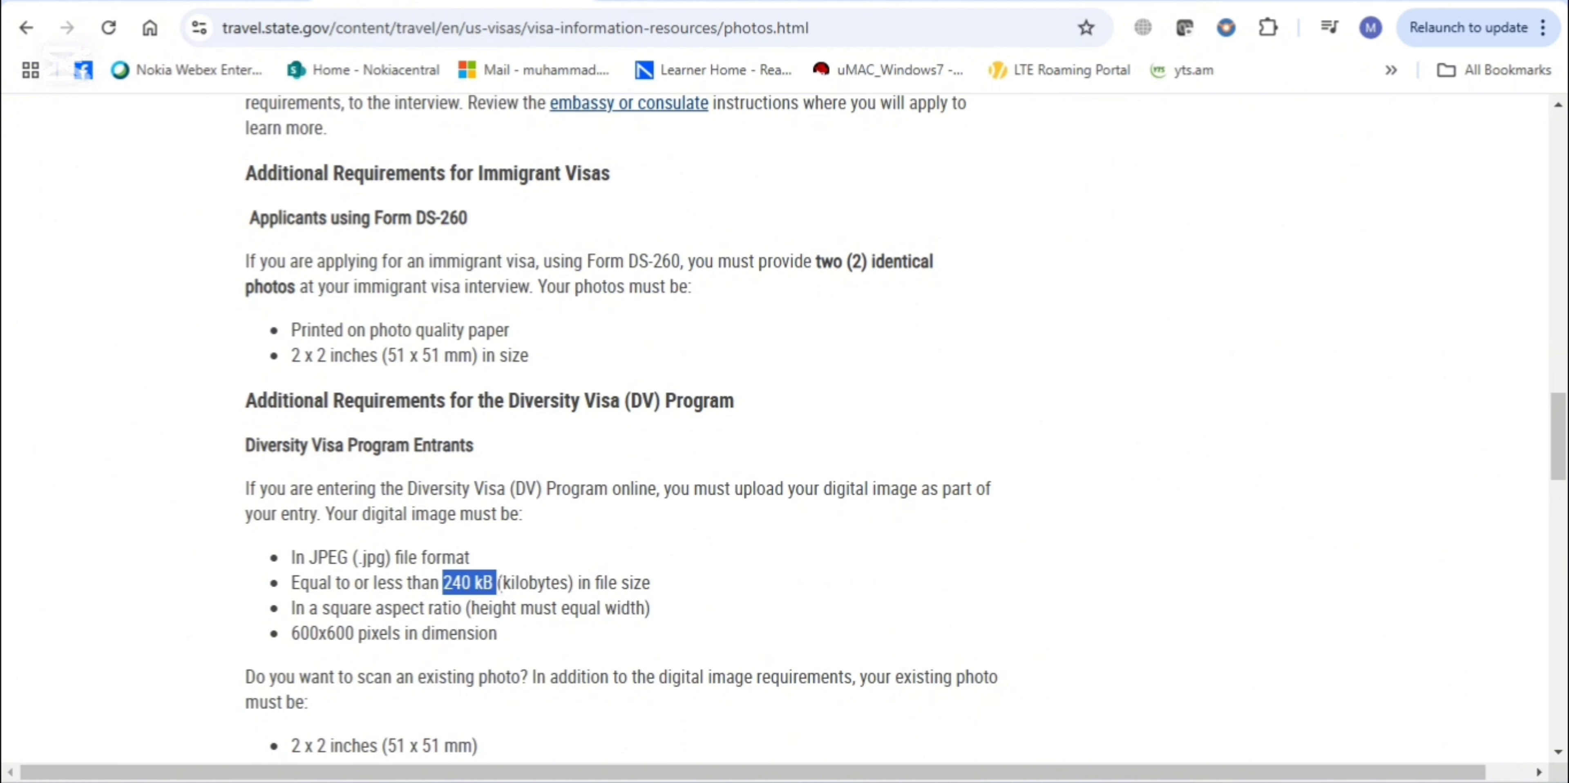
pyautogui.moveTo(339, 608); pyautogui.dragTo(462, 608)
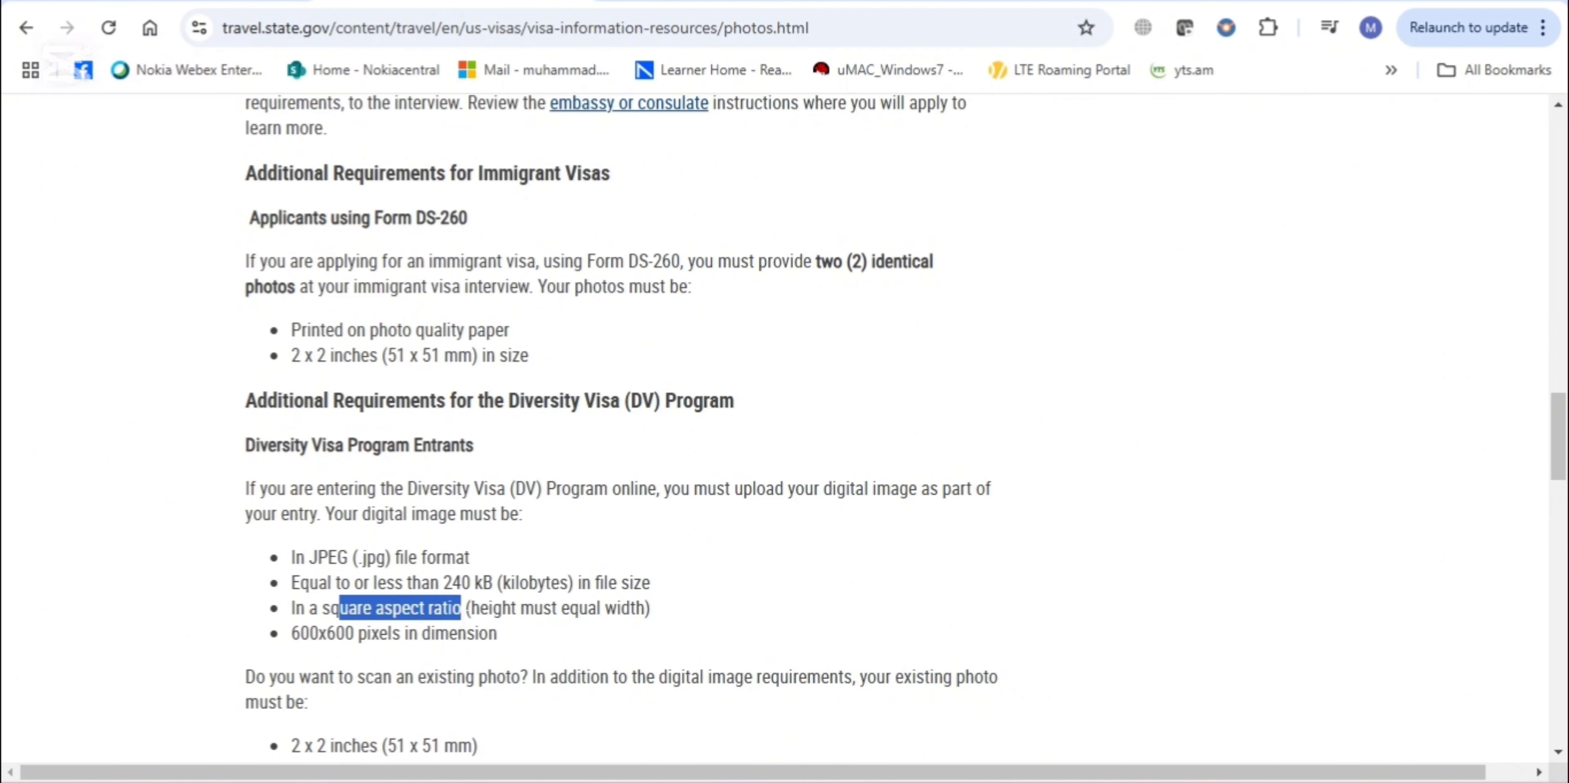
pyautogui.moveTo(292, 634); pyautogui.dragTo(489, 633)
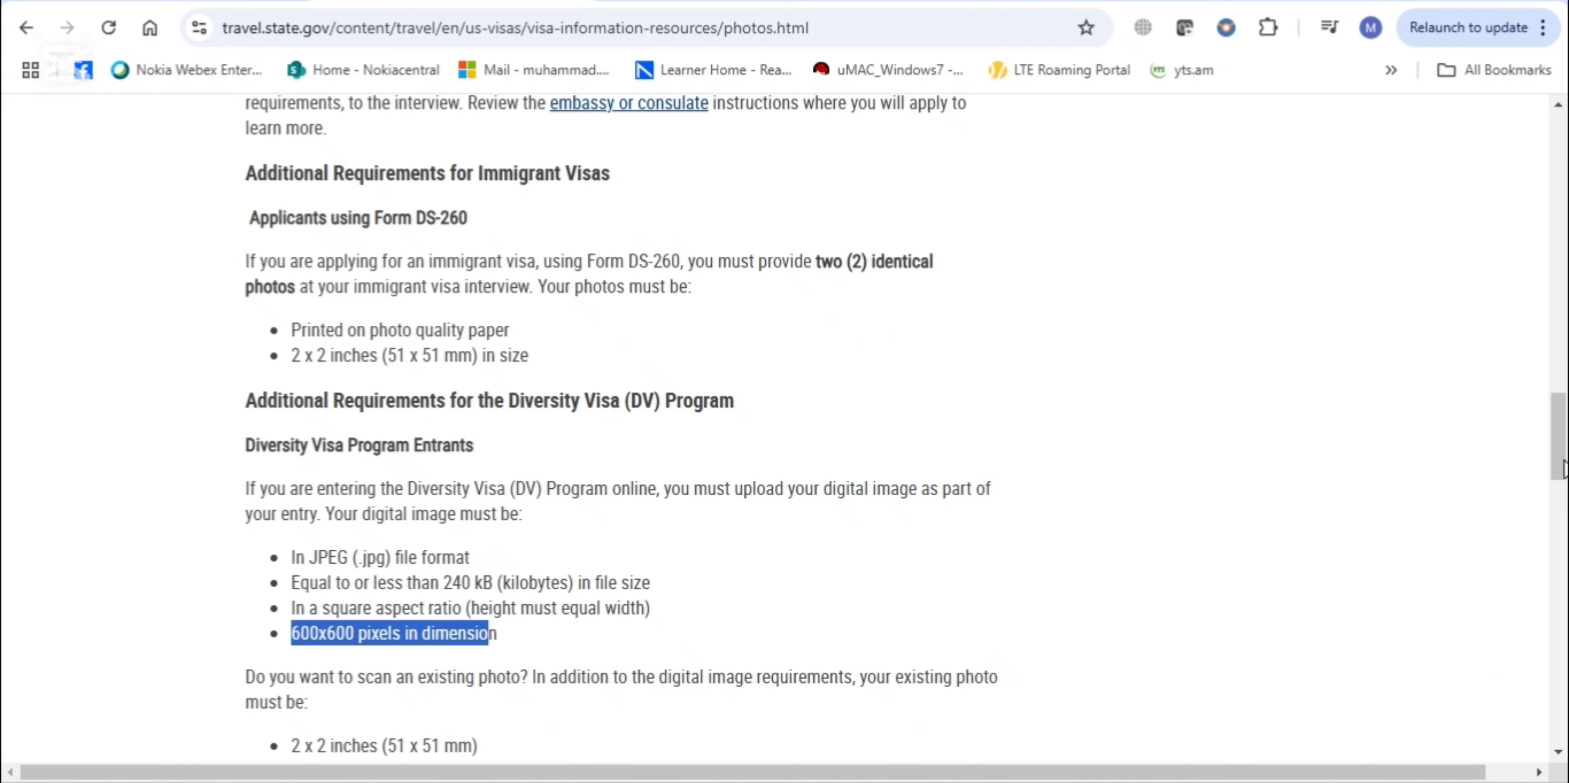
pyautogui.scroll(-5, 1560, 508)
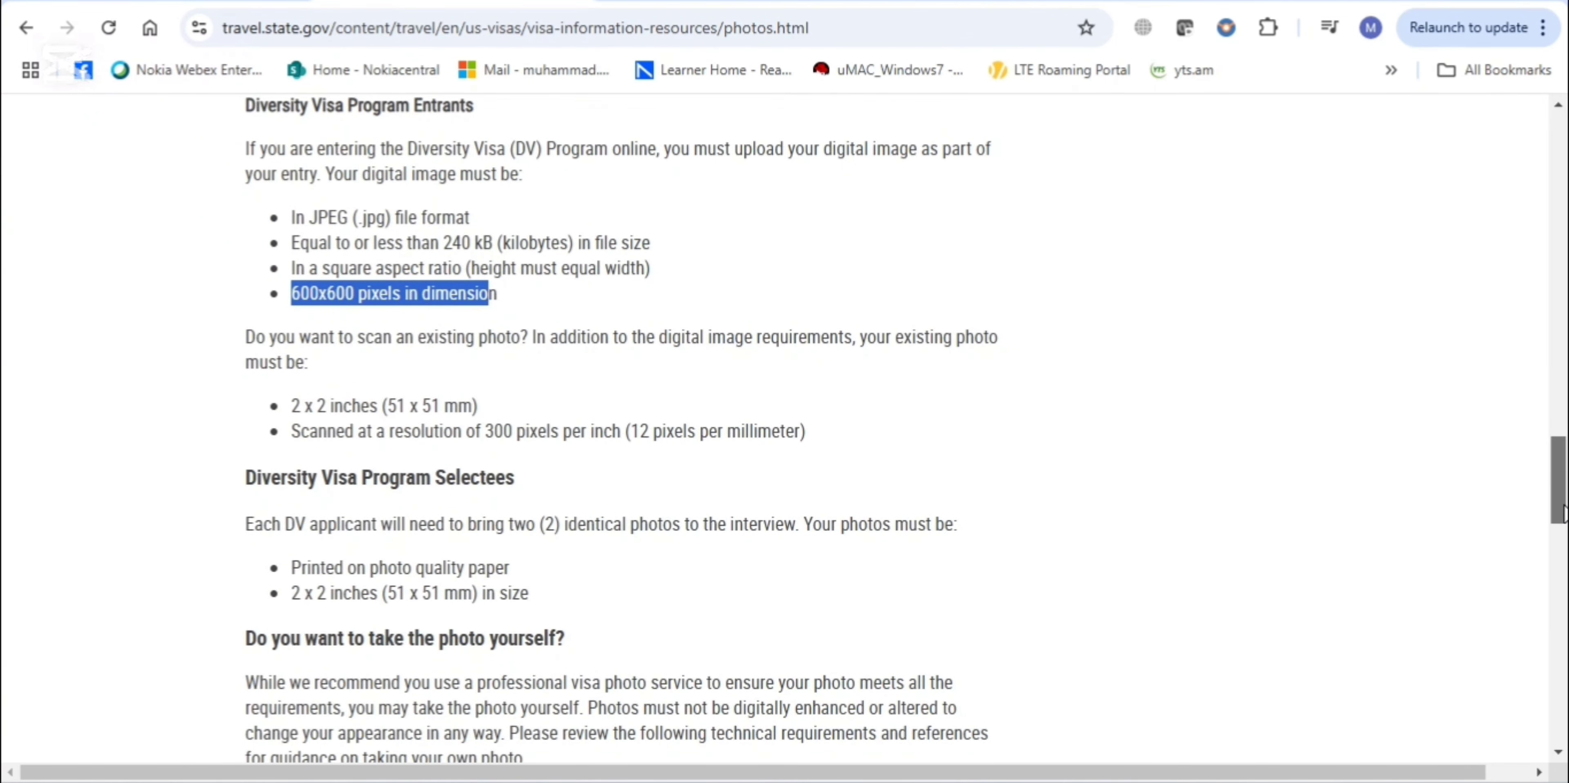
pyautogui.moveTo(1562, 508); pyautogui.dragTo(1561, 529)
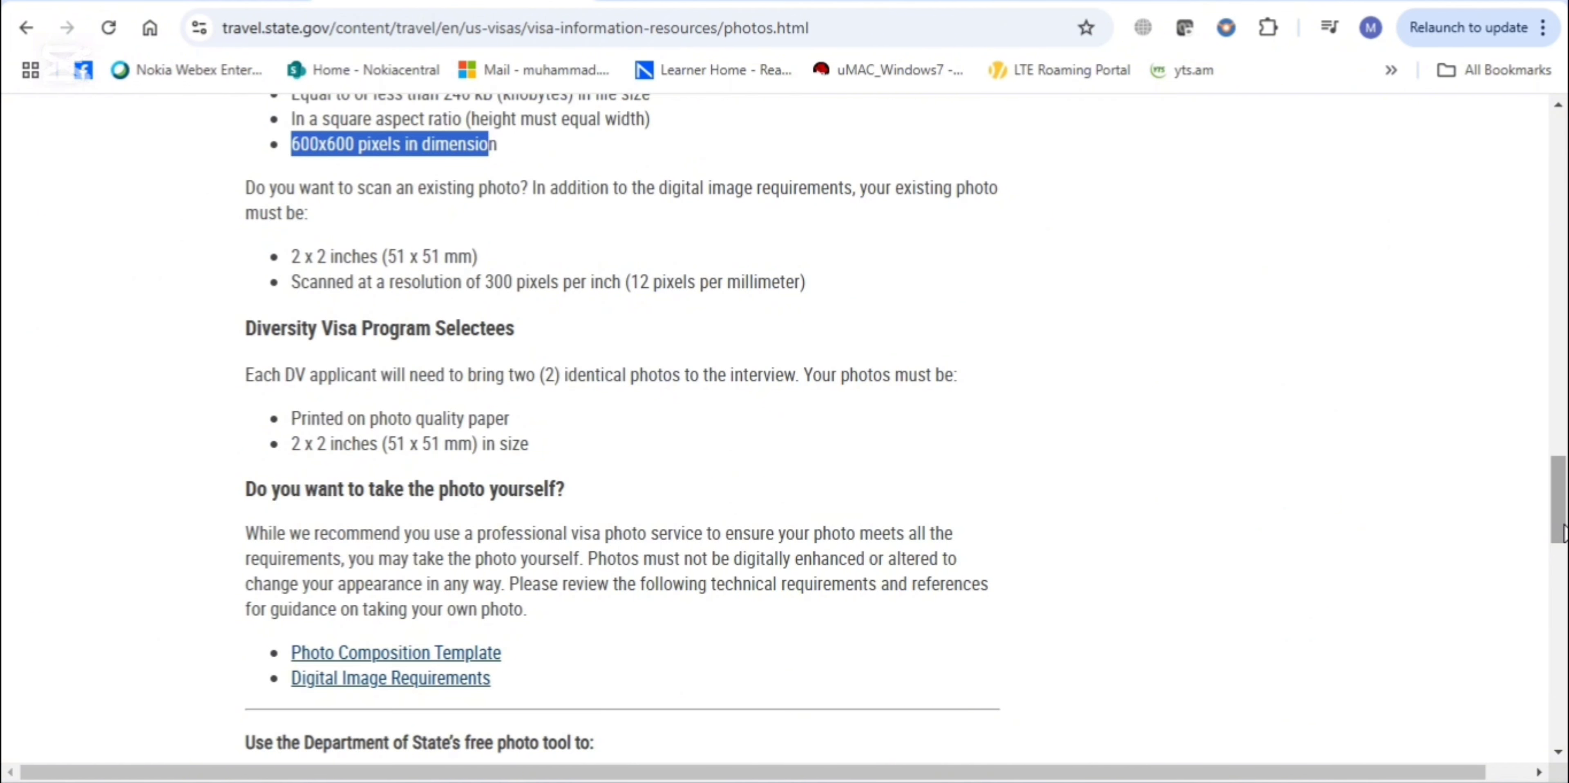
pyautogui.moveTo(1566, 534); pyautogui.dragTo(1566, 598)
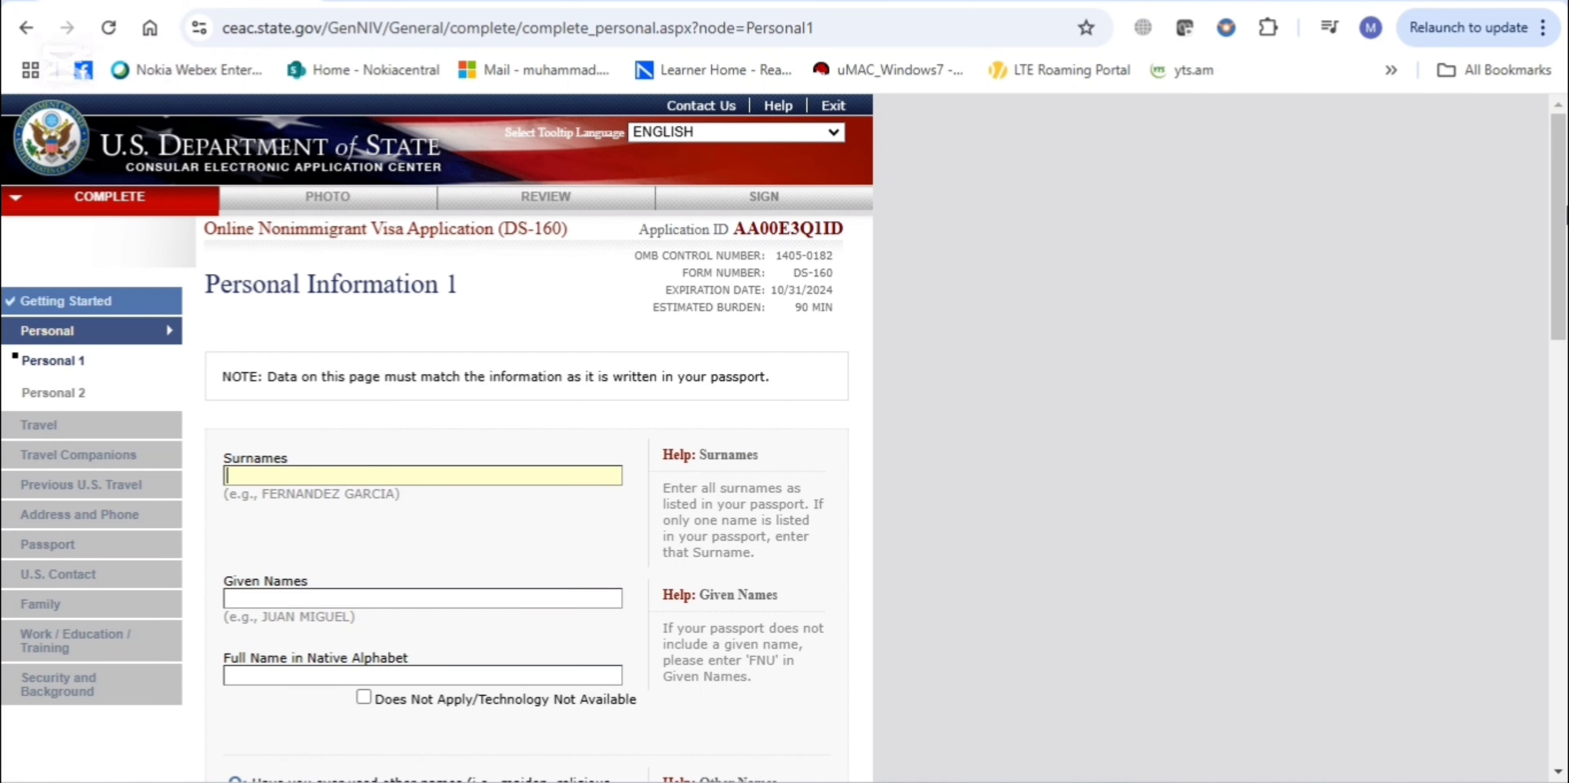
pyautogui.scroll(-1, 798, 173)
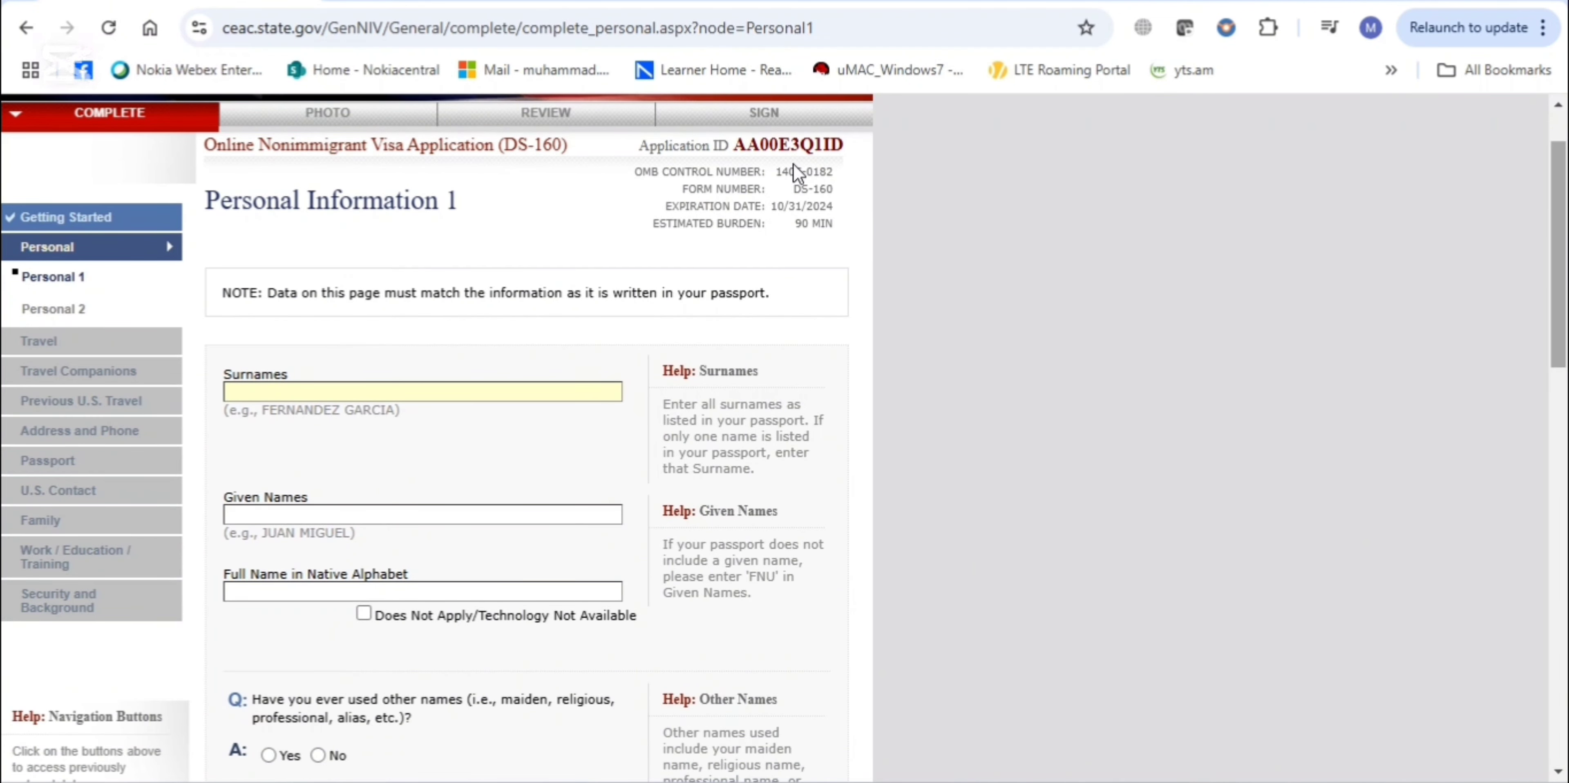
pyautogui.moveTo(734, 145); pyautogui.dragTo(845, 152)
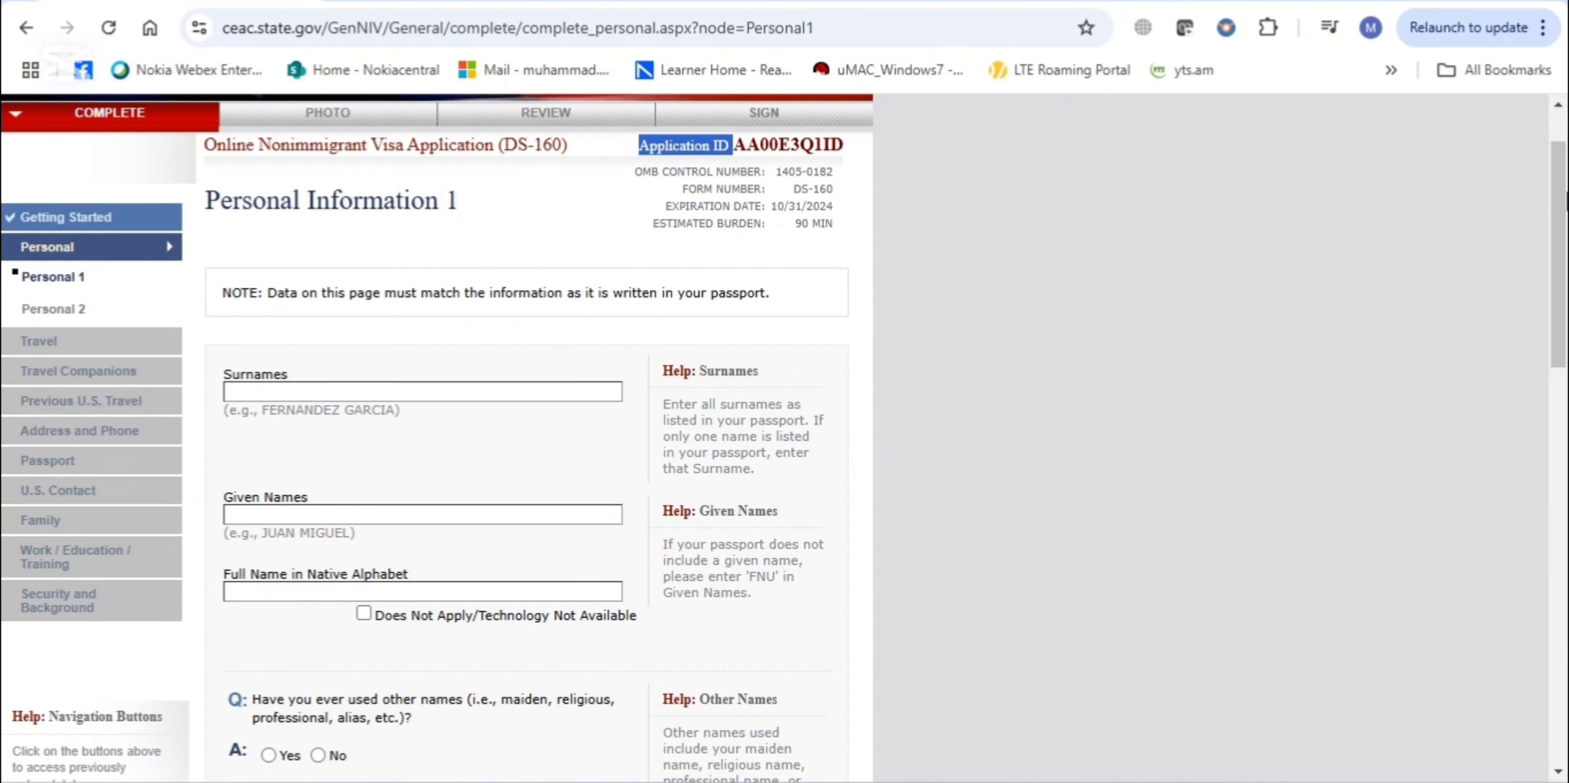
pyautogui.scroll(-1, 779, 152)
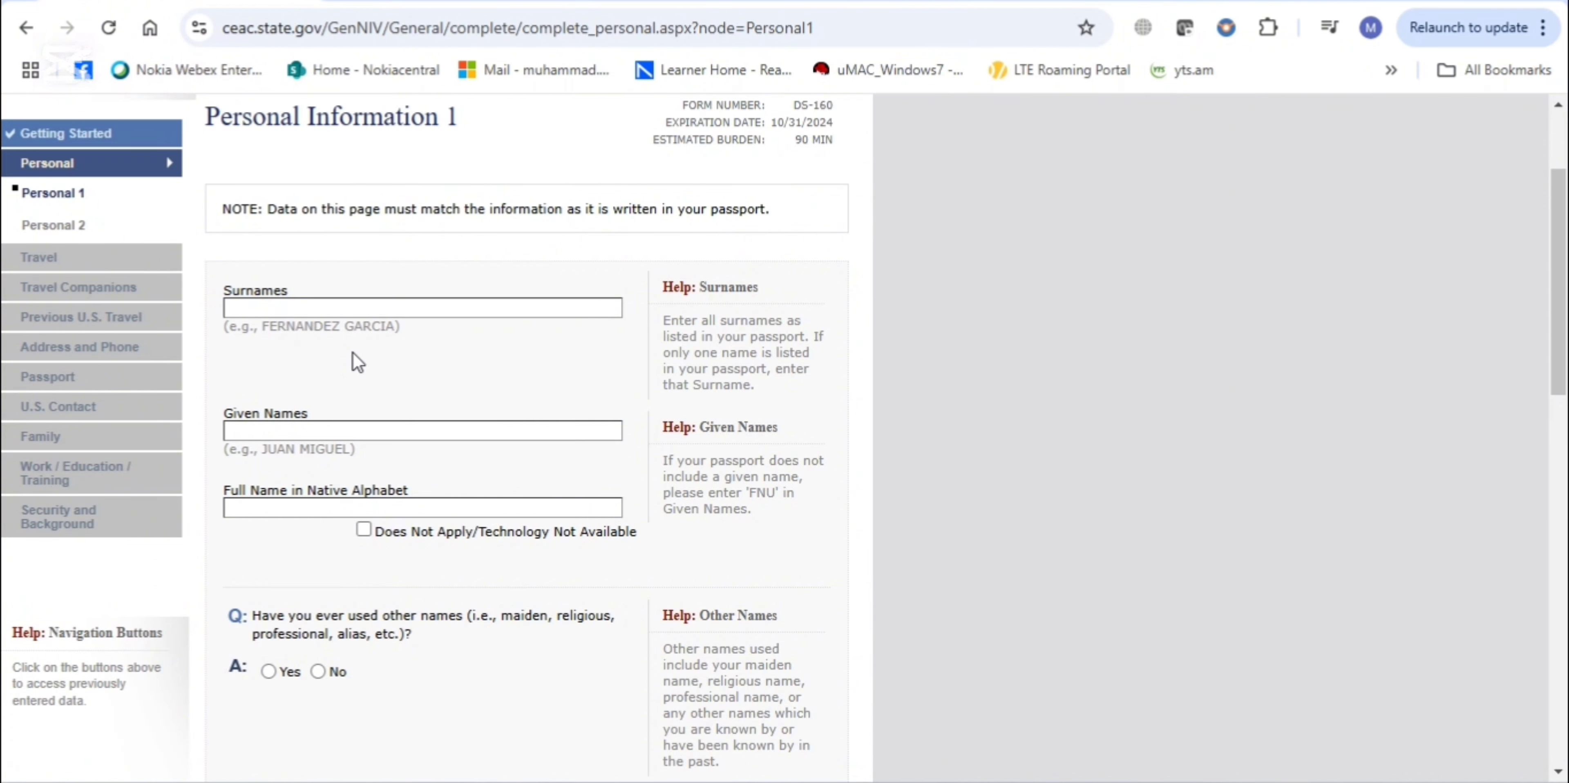
pyautogui.click(345, 307)
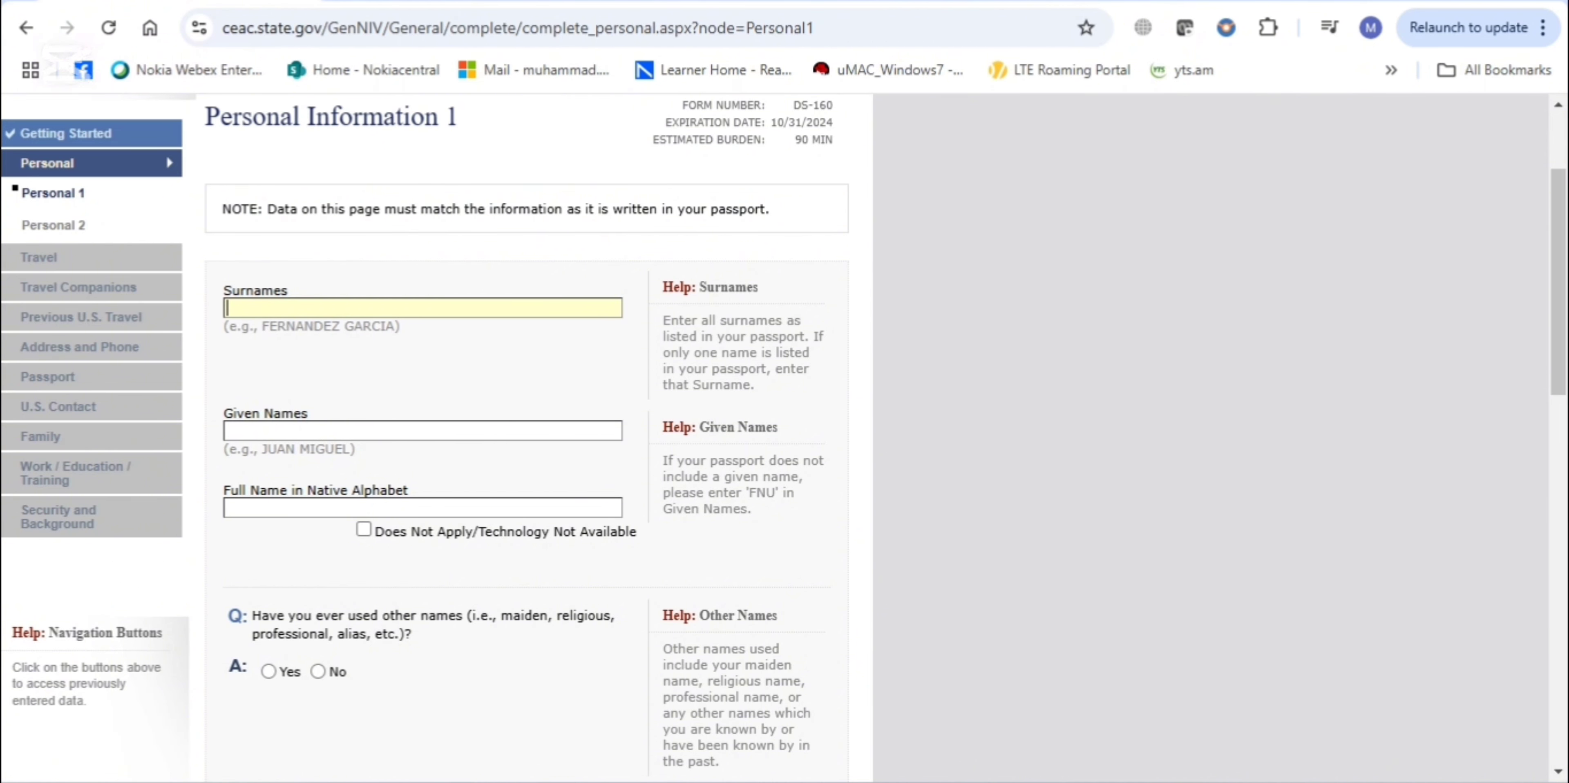
pyautogui.moveTo(664, 328); pyautogui.dragTo(723, 404)
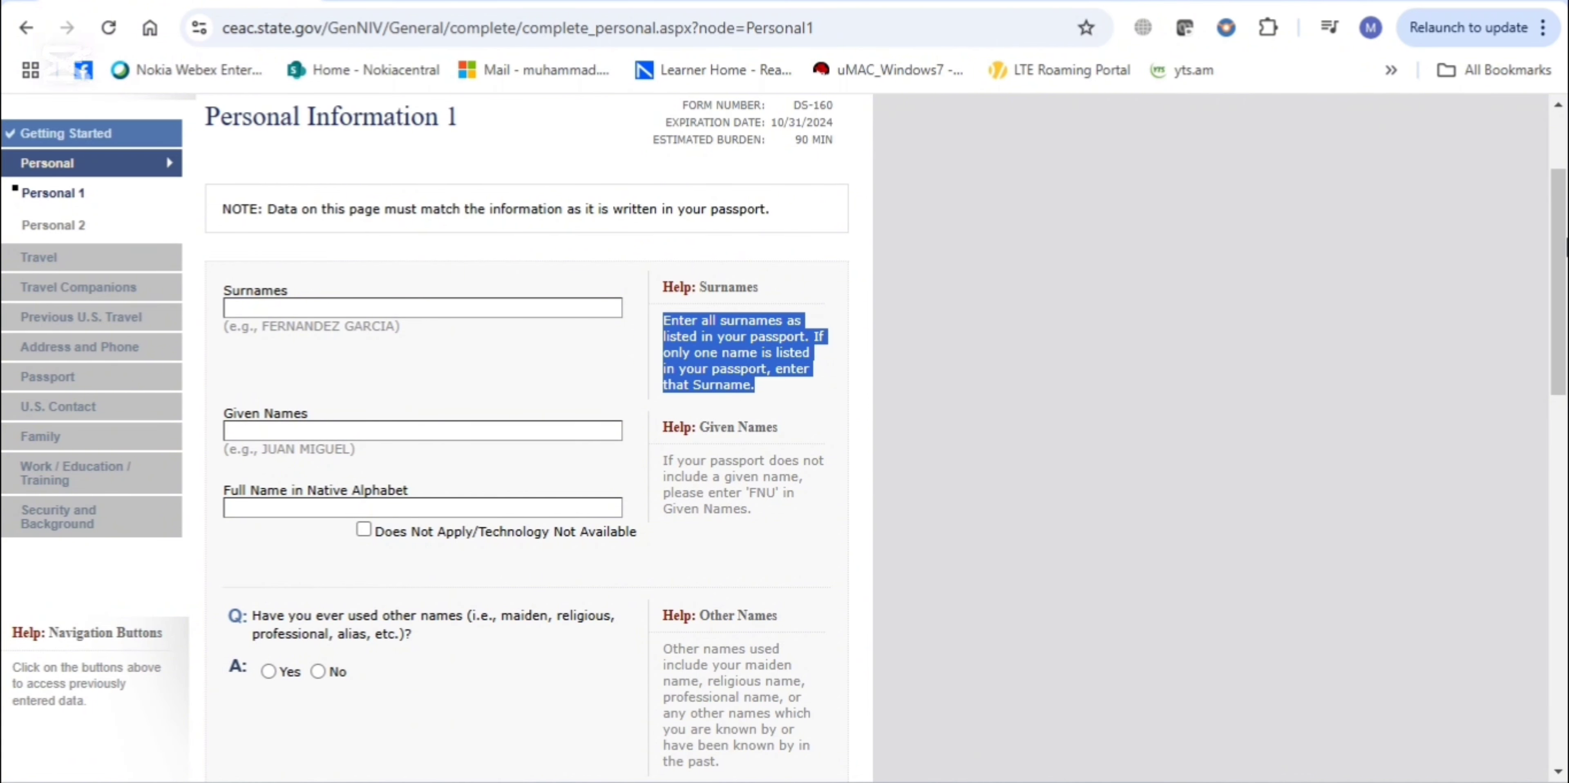
pyautogui.scroll(-5, 785, 426)
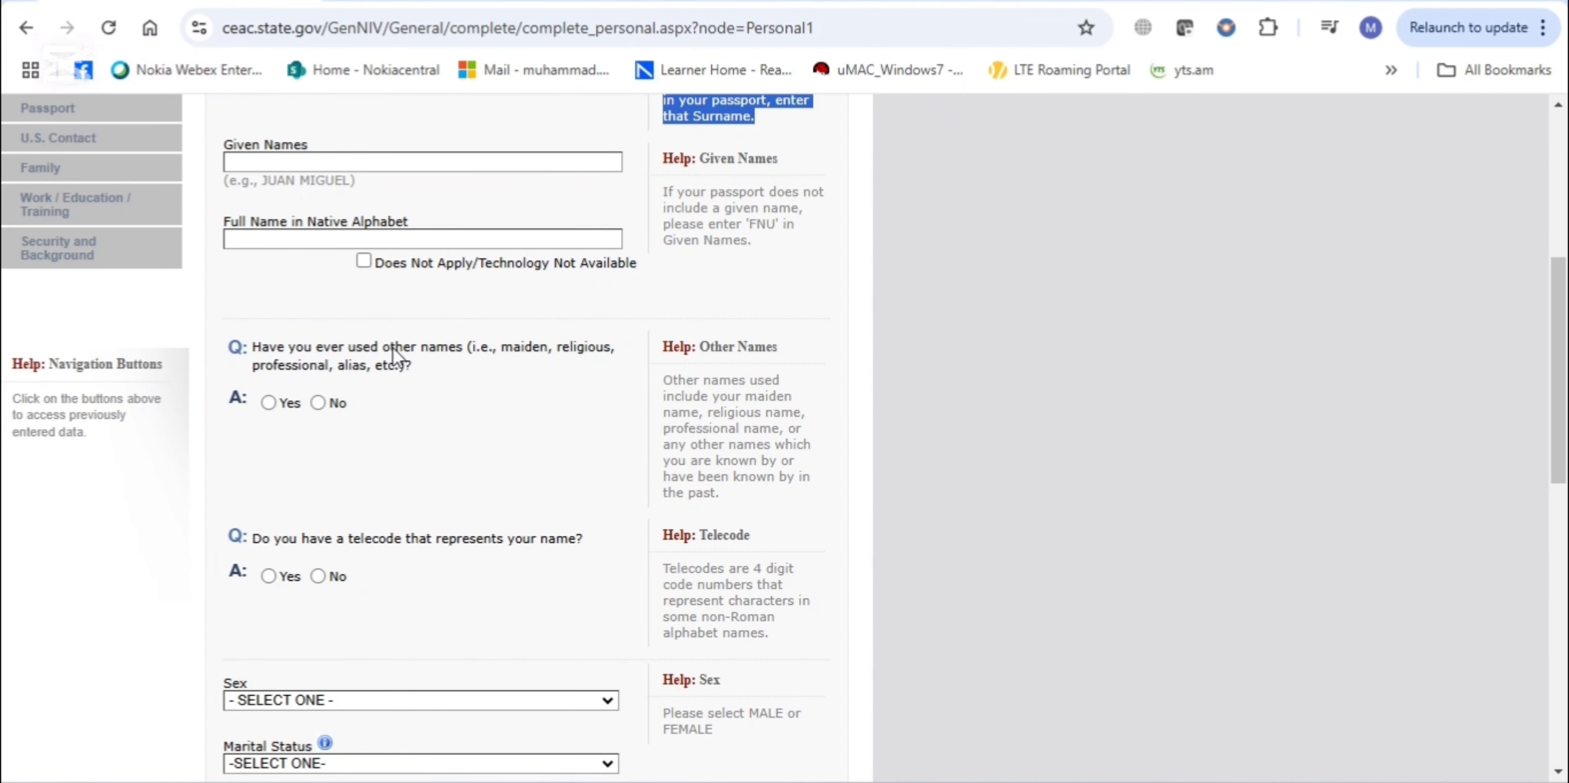
# Answer No to having used other names and scroll to the bottom of Personal Information 1
pyautogui.click(318, 403)
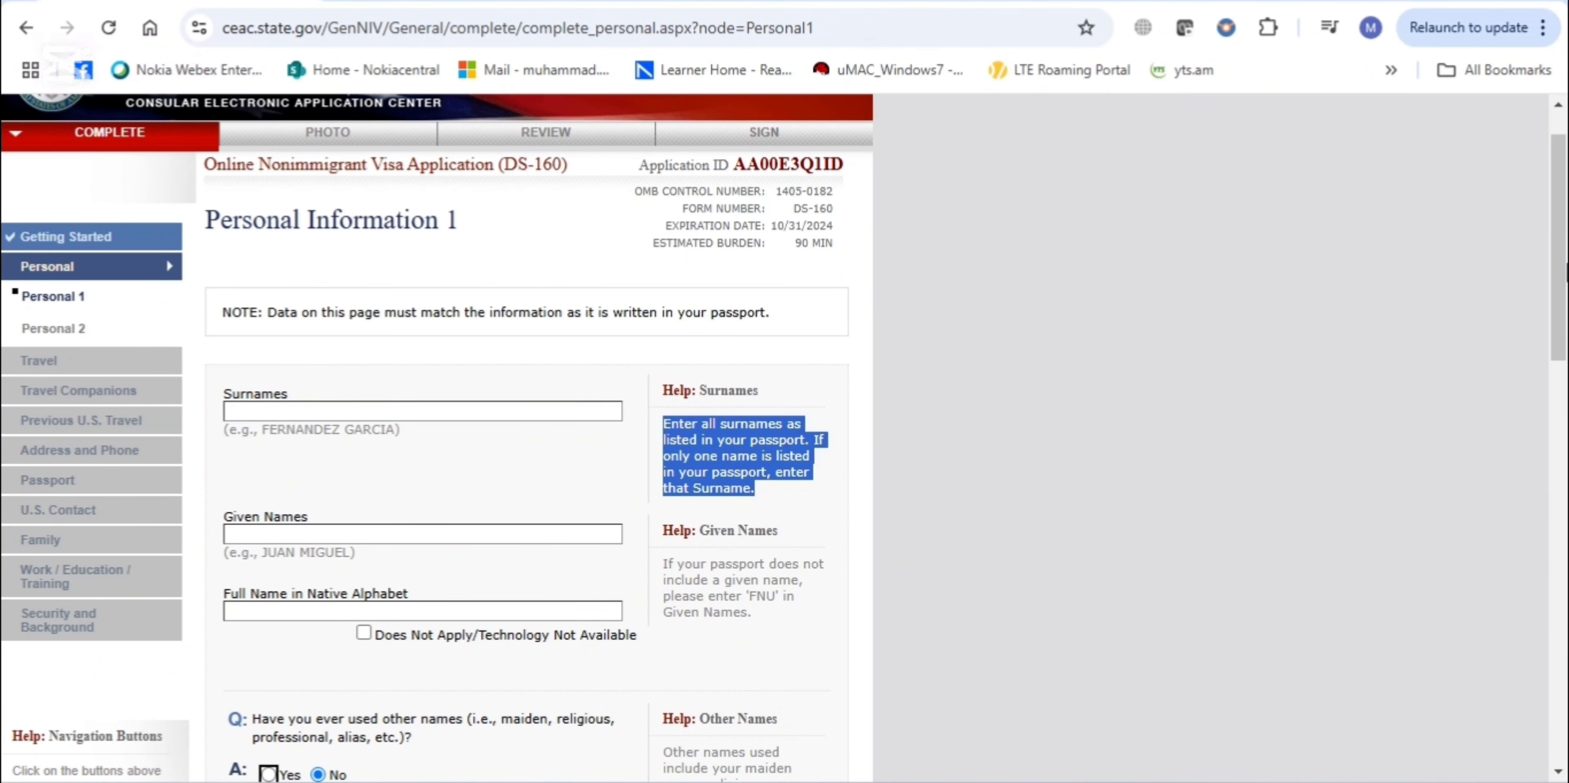
pyautogui.scroll(-8, 842, 436)
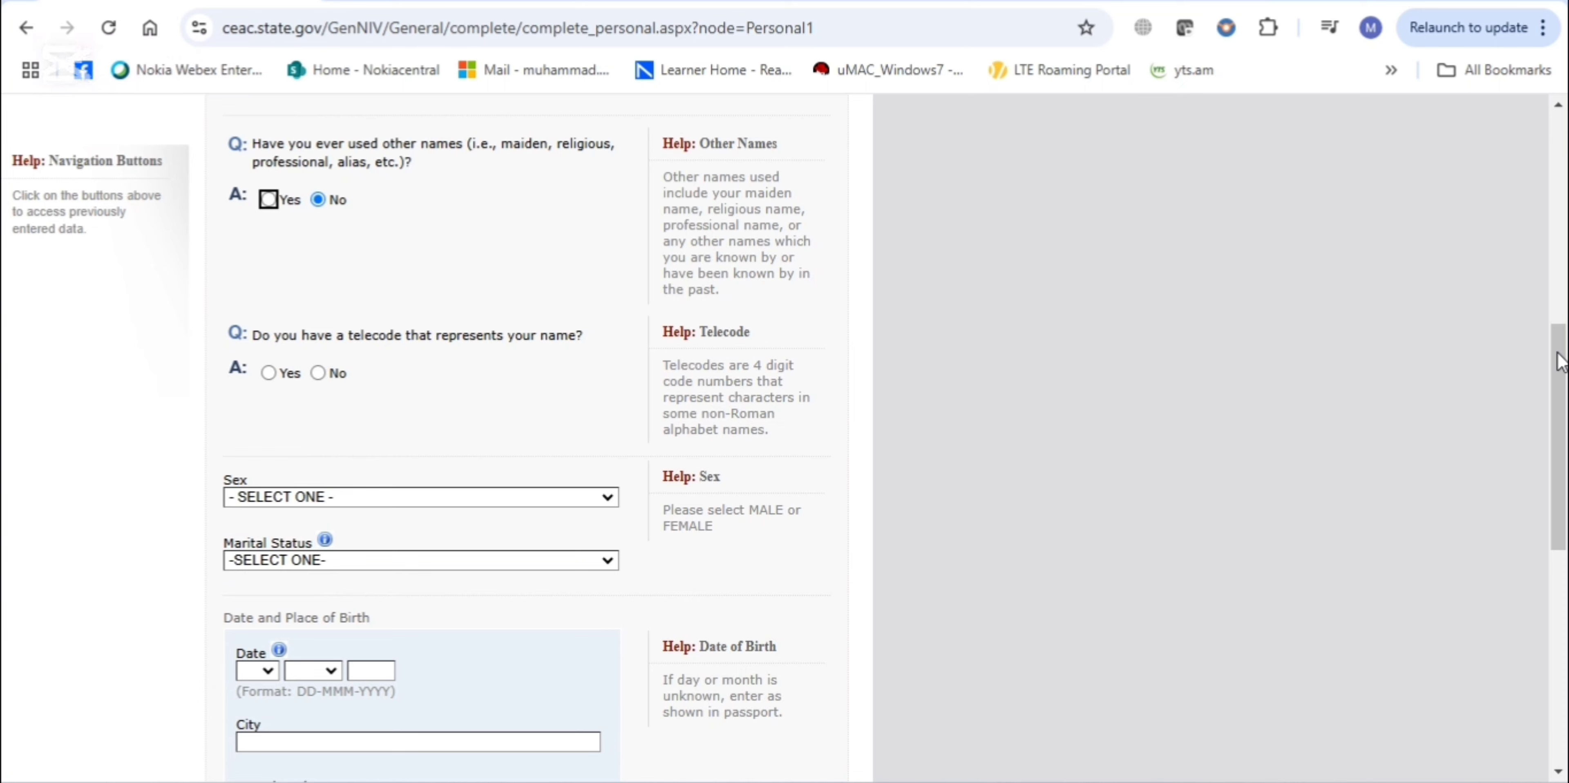
pyautogui.moveTo(1558, 362); pyautogui.dragTo(1557, 471)
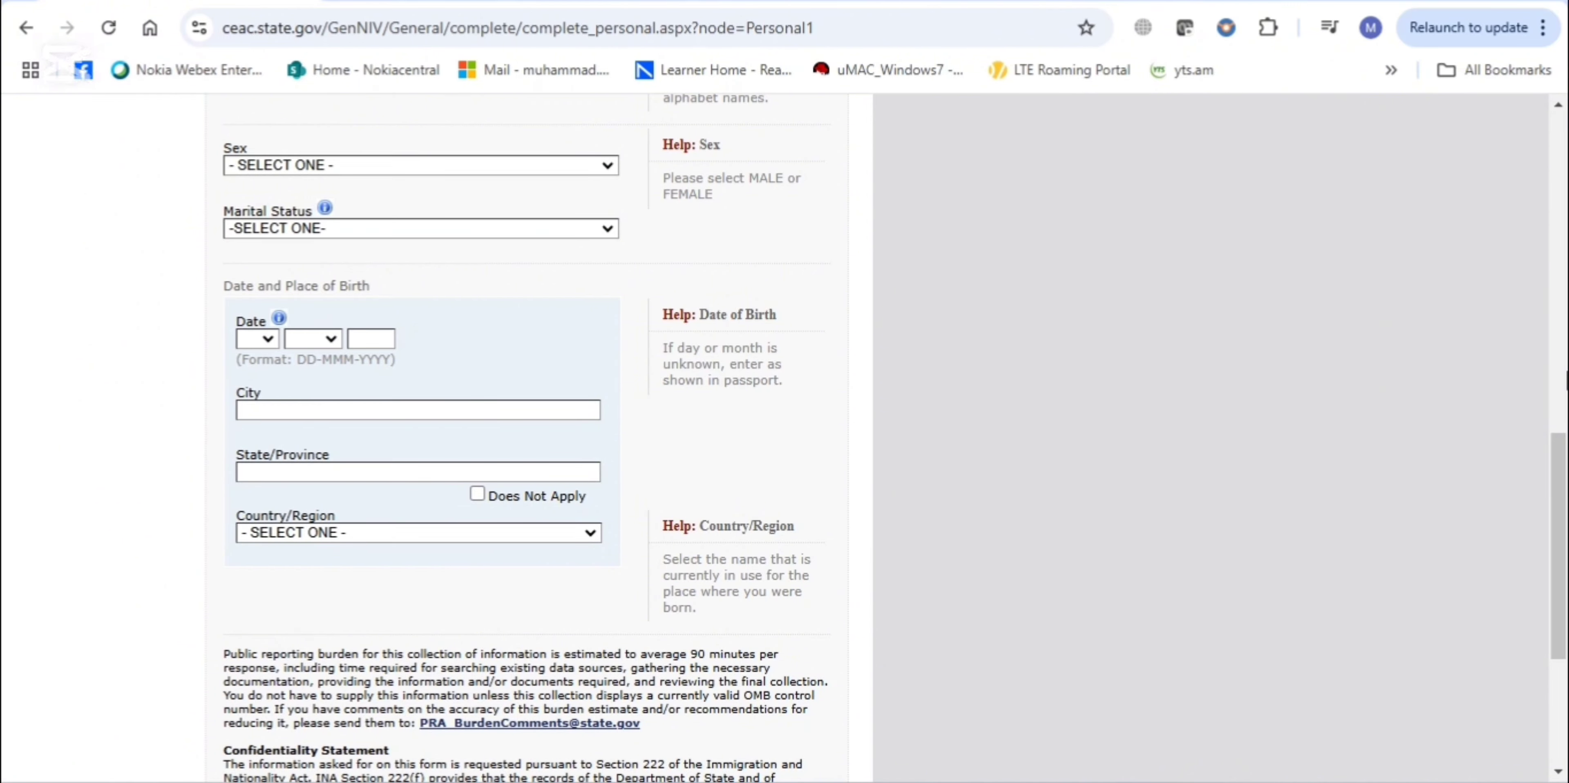
pyautogui.moveTo(1561, 500); pyautogui.dragTo(1560, 604)
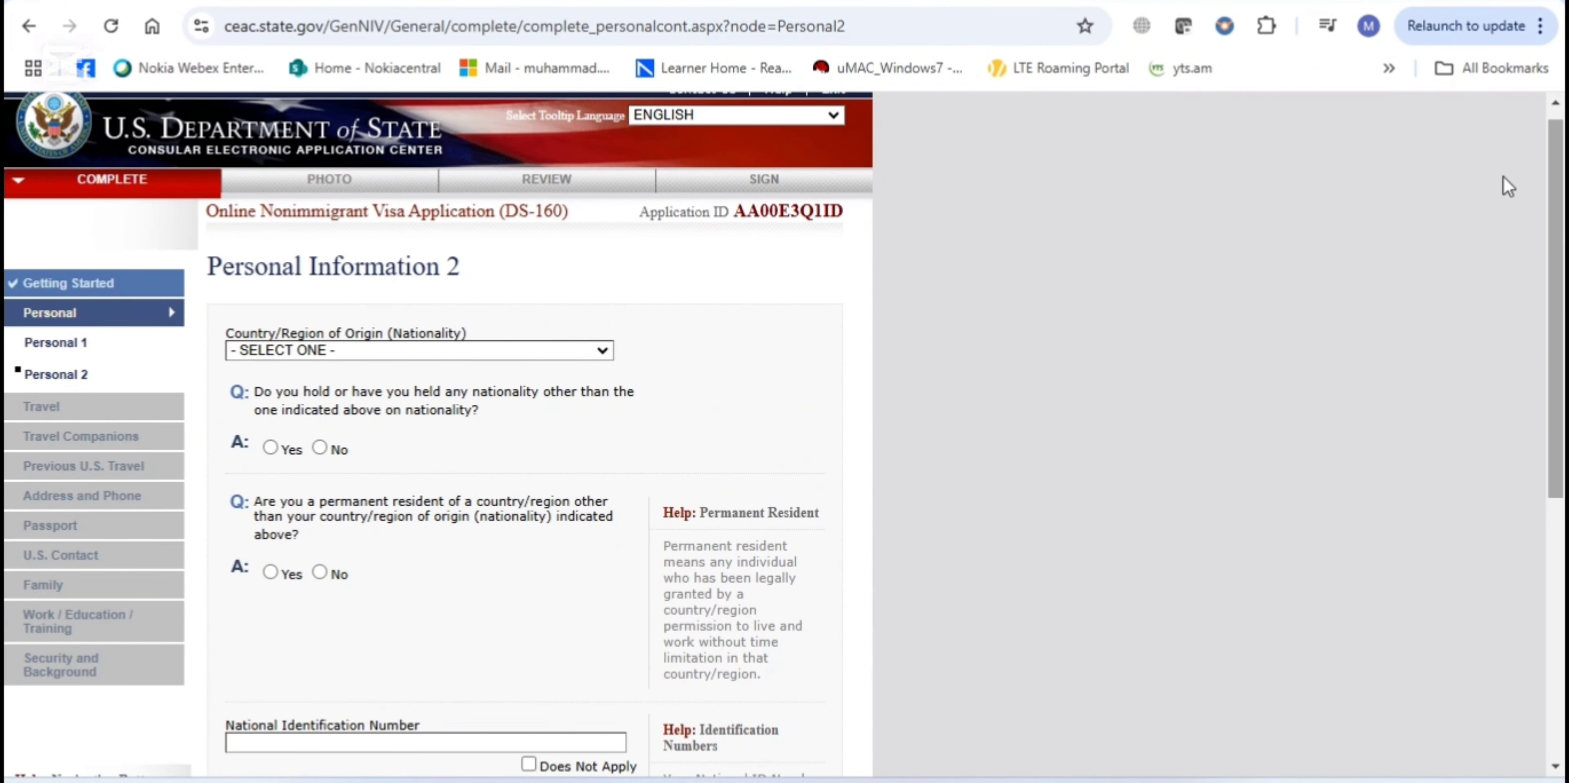
# Scroll past the nationality and identification fields and continue to Travel Information
pyautogui.scroll(-2, 784, 434)
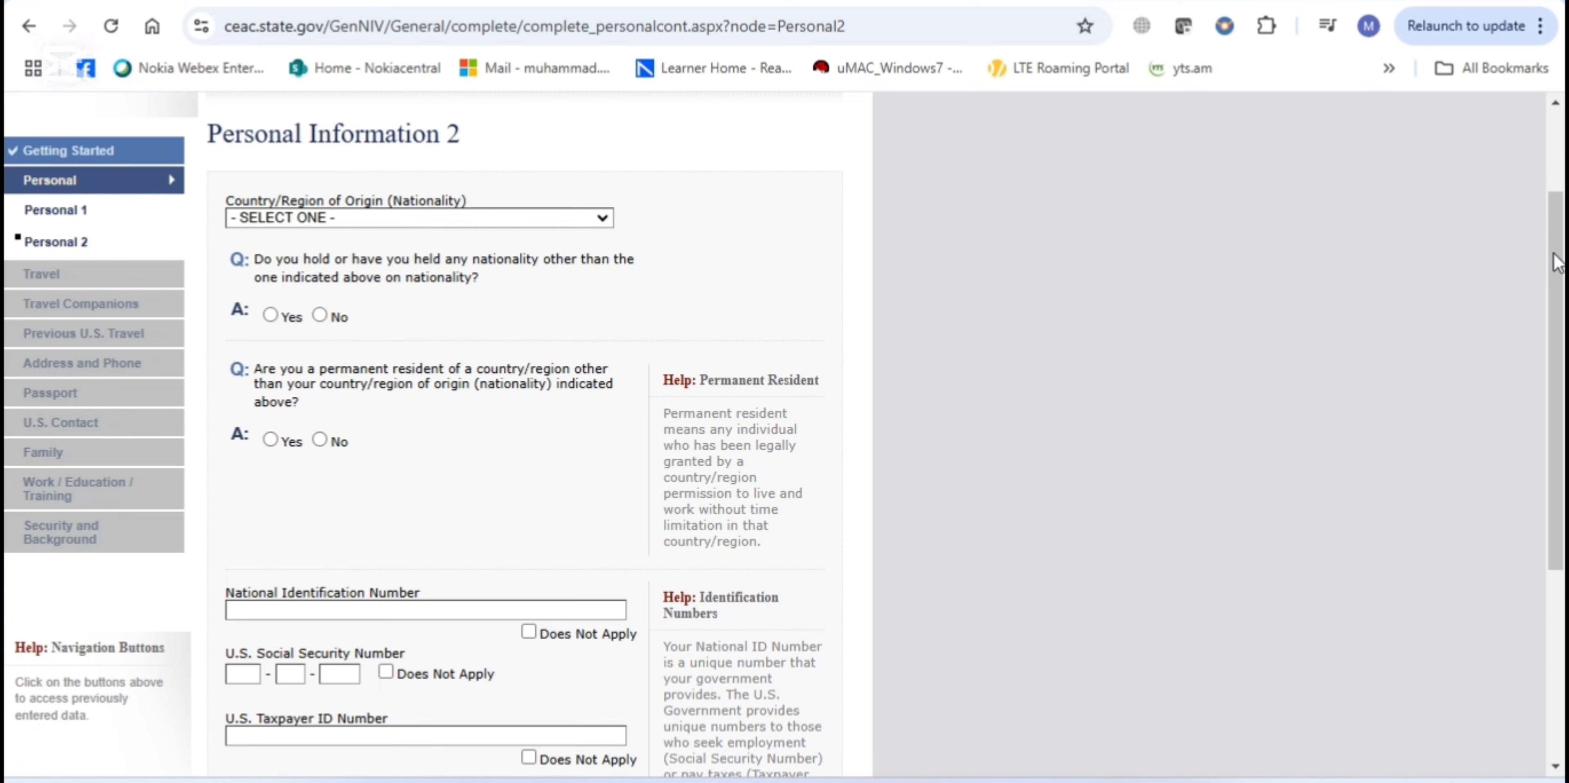
pyautogui.moveTo(1556, 257); pyautogui.dragTo(1557, 410)
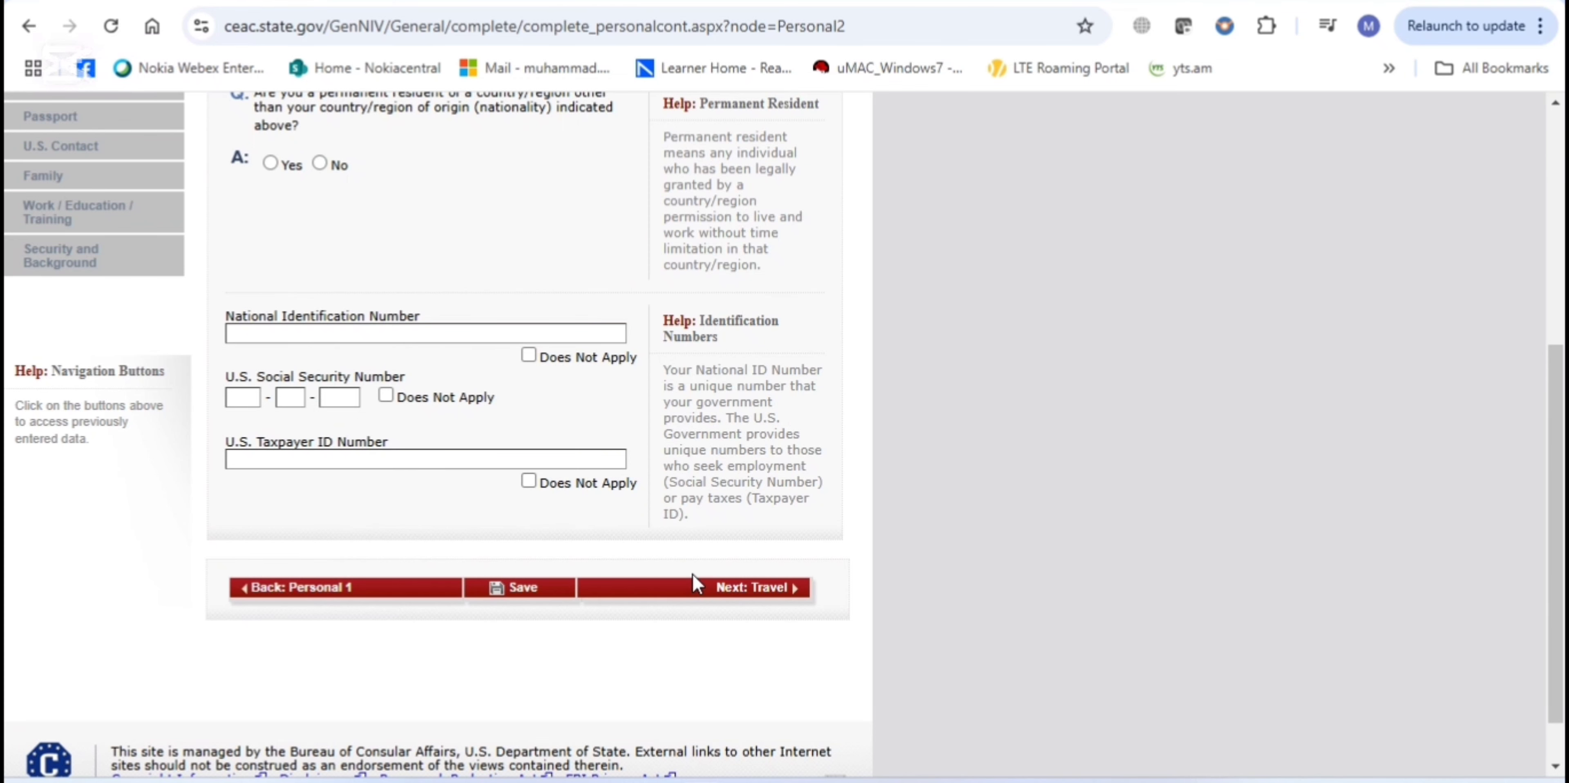
pyautogui.click(748, 590)
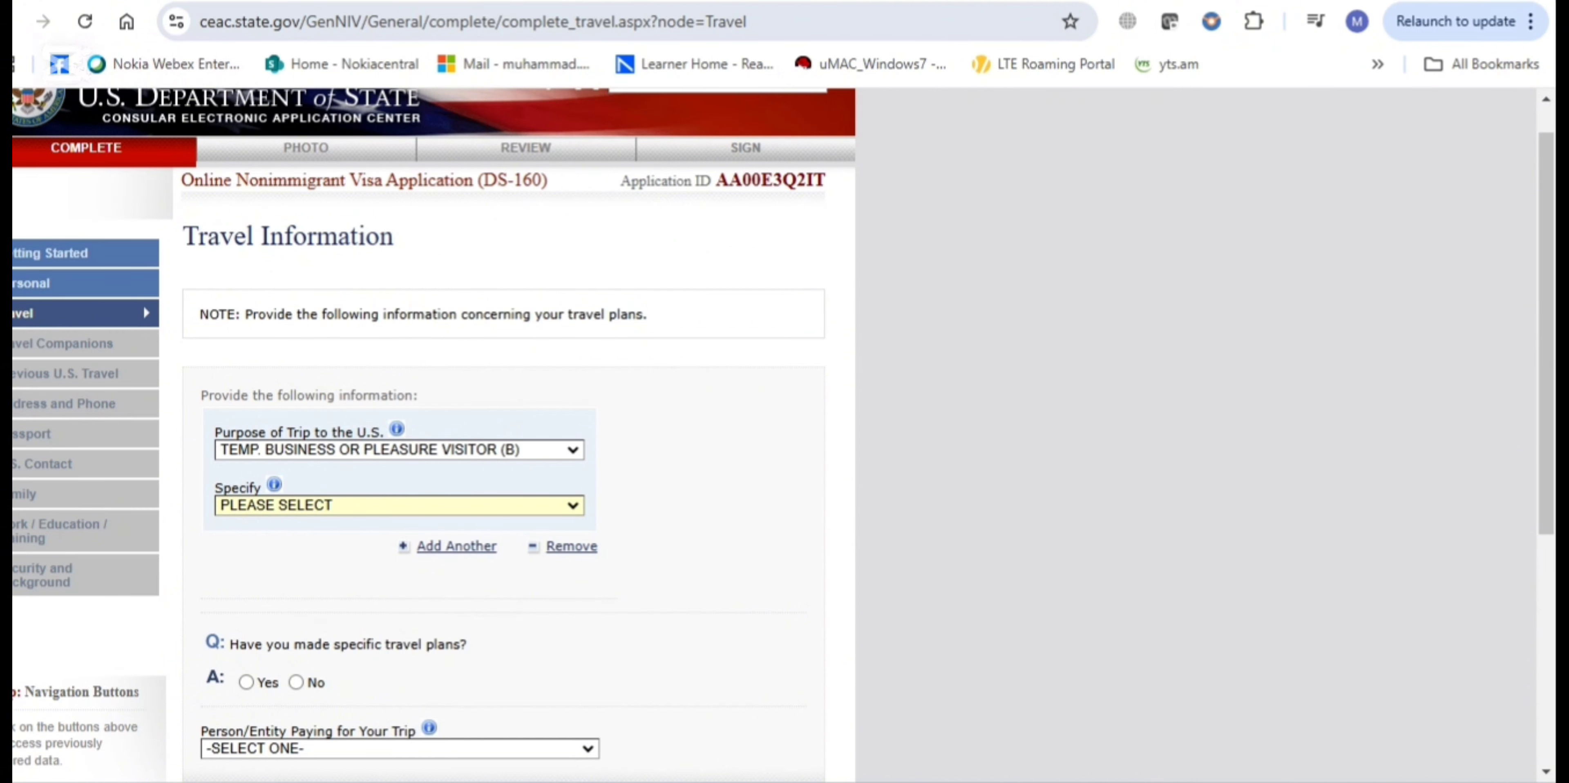
# Set trip purpose to TEMP. BUSINESS OR PLEASURE VISITOR (B), specified as B1/B2 business or tourism
pyautogui.scroll(-2, 784, 434)
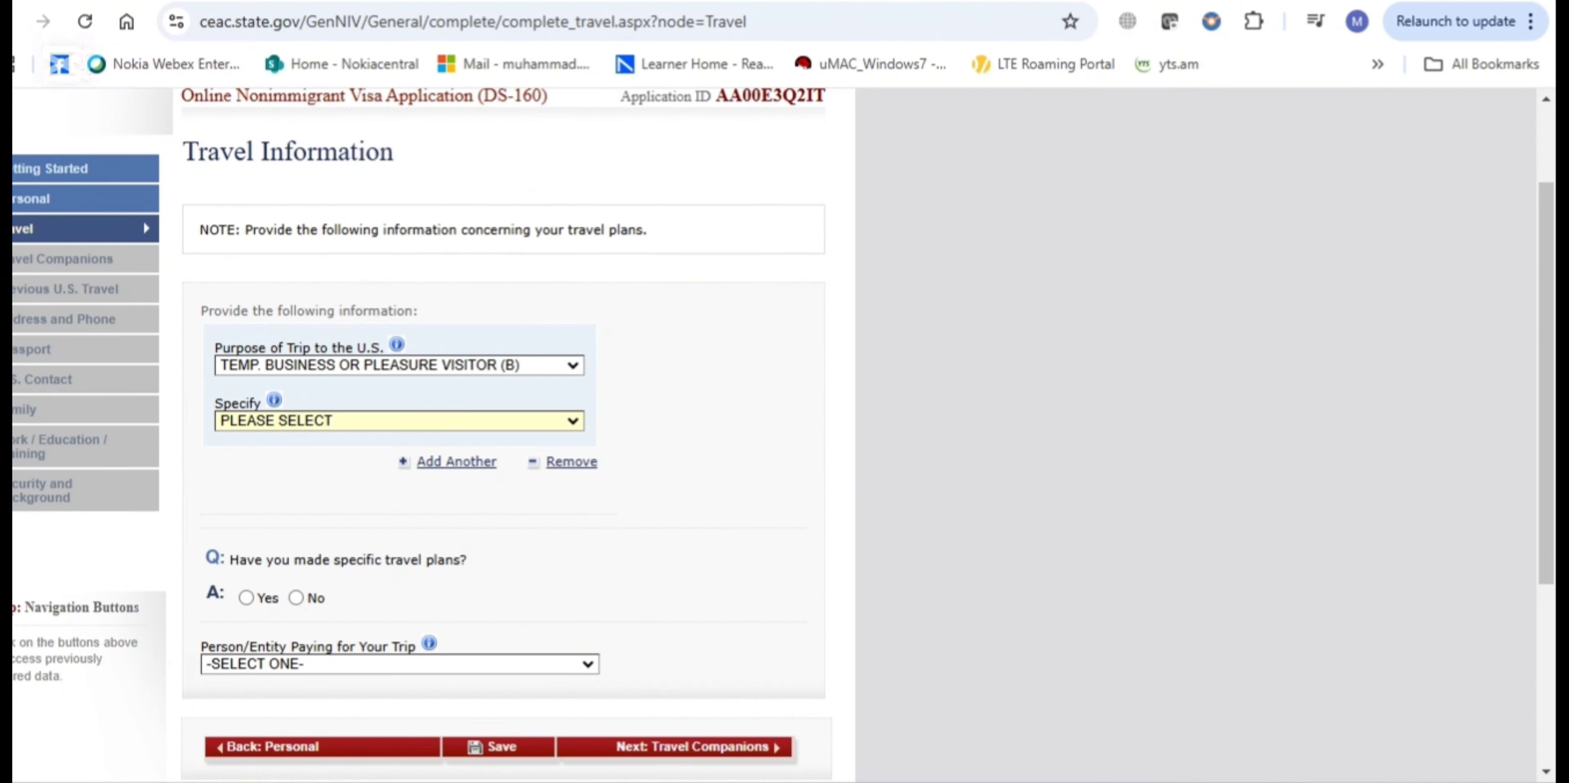
pyautogui.click(399, 365)
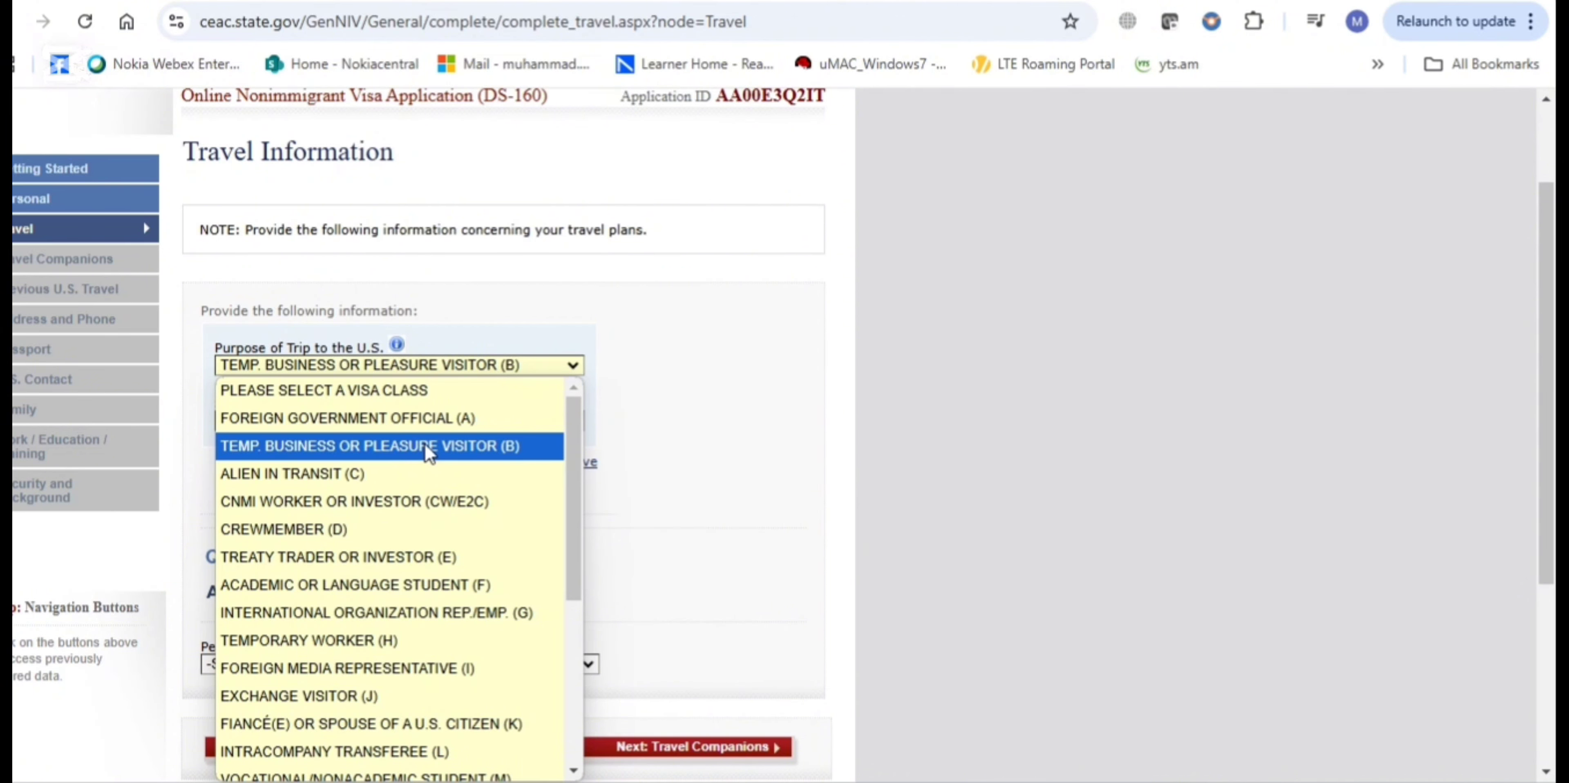
pyautogui.click(429, 451)
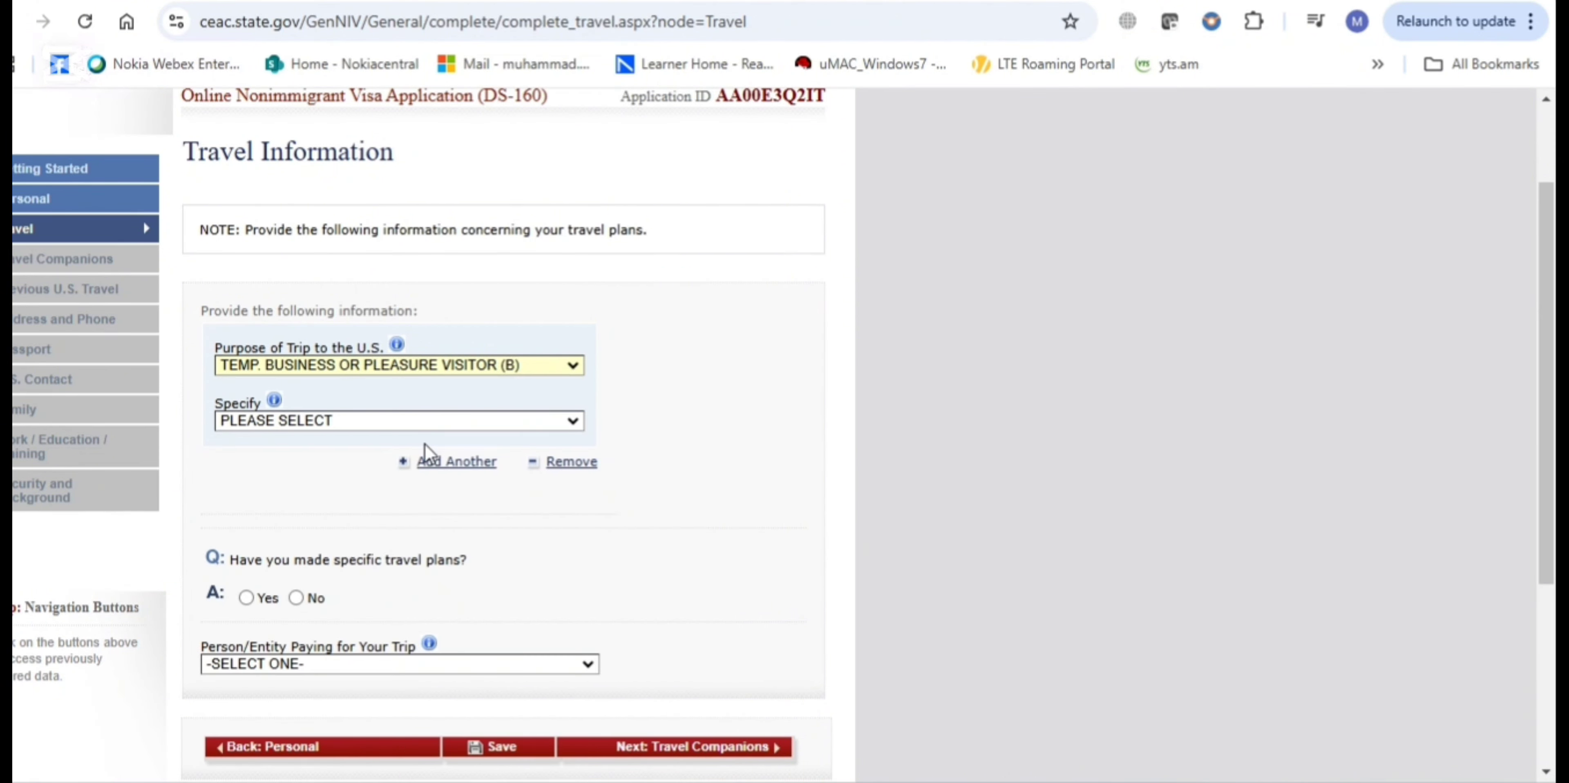
pyautogui.click(337, 422)
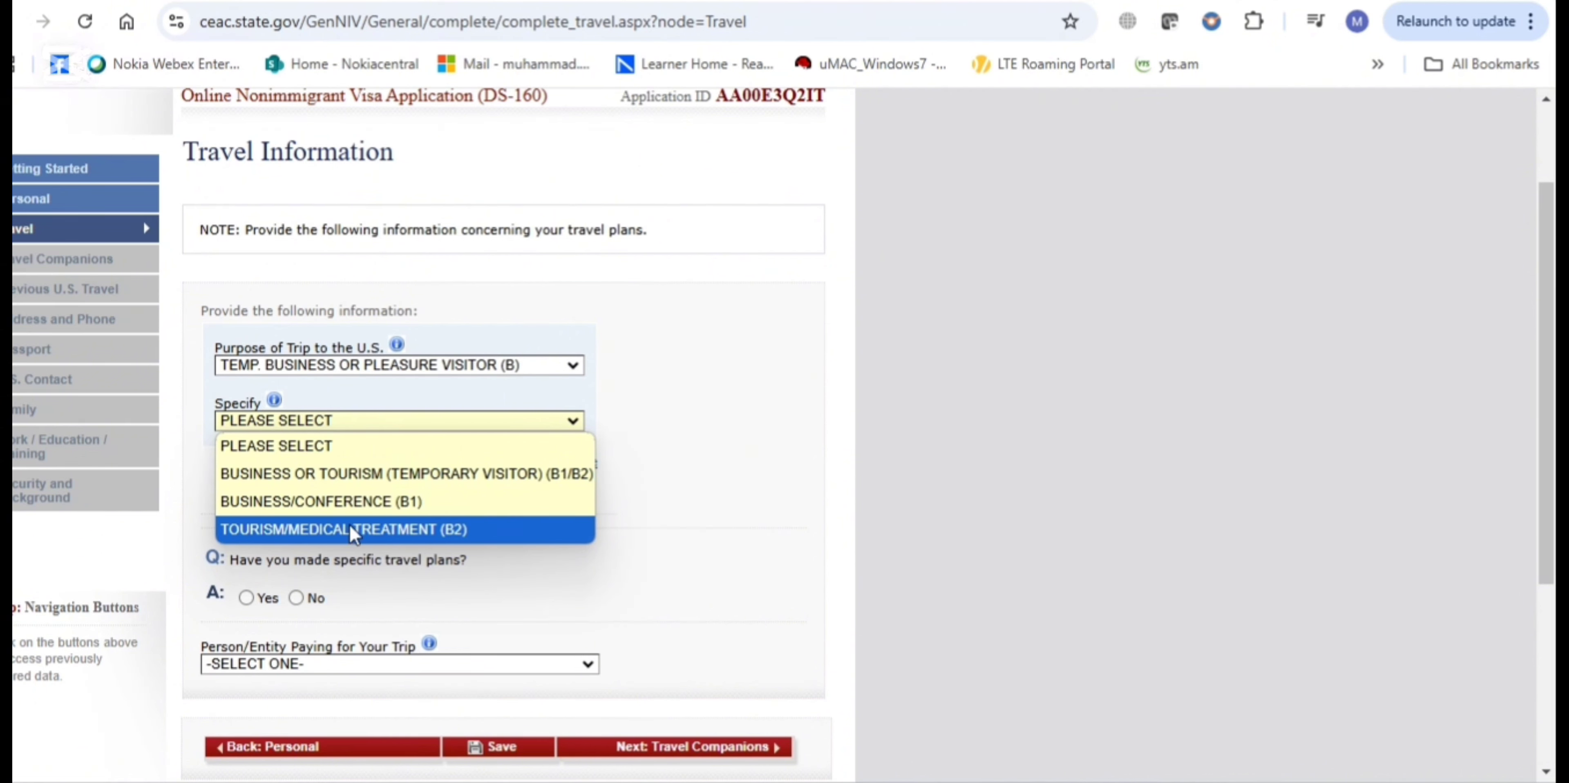
pyautogui.click(344, 475)
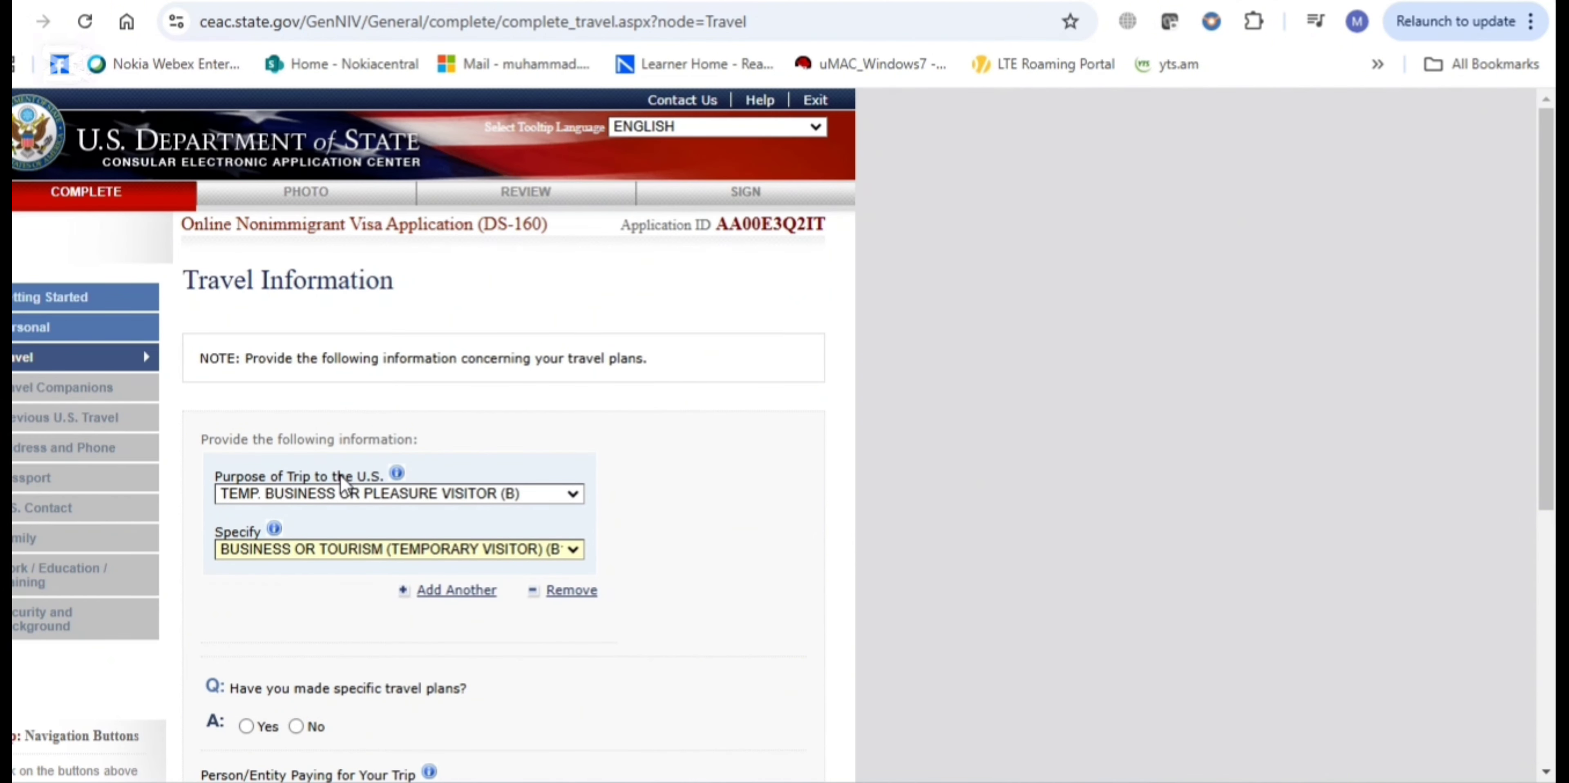
pyautogui.moveTo(1551, 208); pyautogui.dragTo(1554, 379)
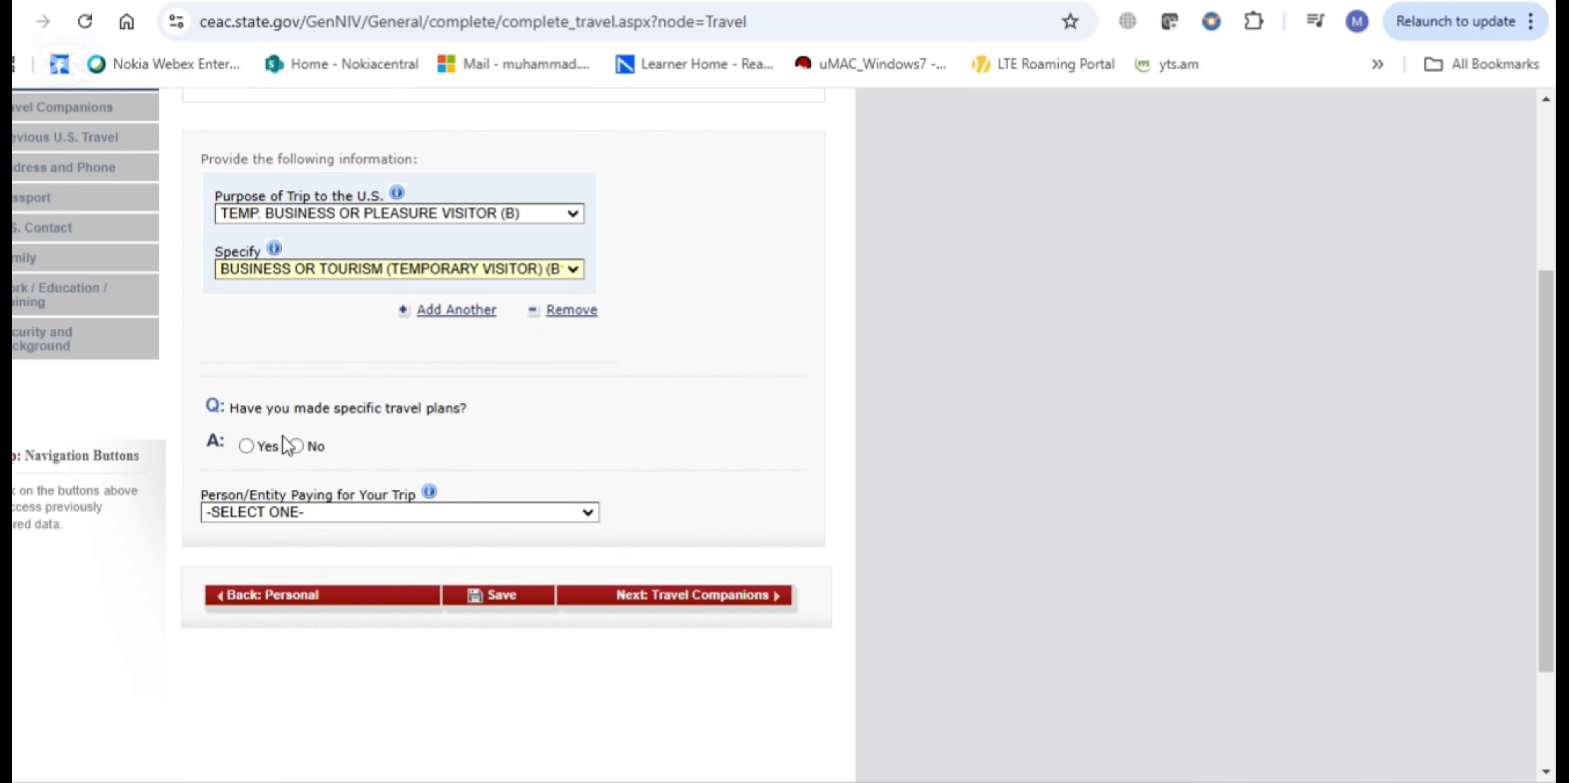
# Answer Yes to specific travel plans and scroll down to the stay address and trip-payer fields
pyautogui.click(246, 446)
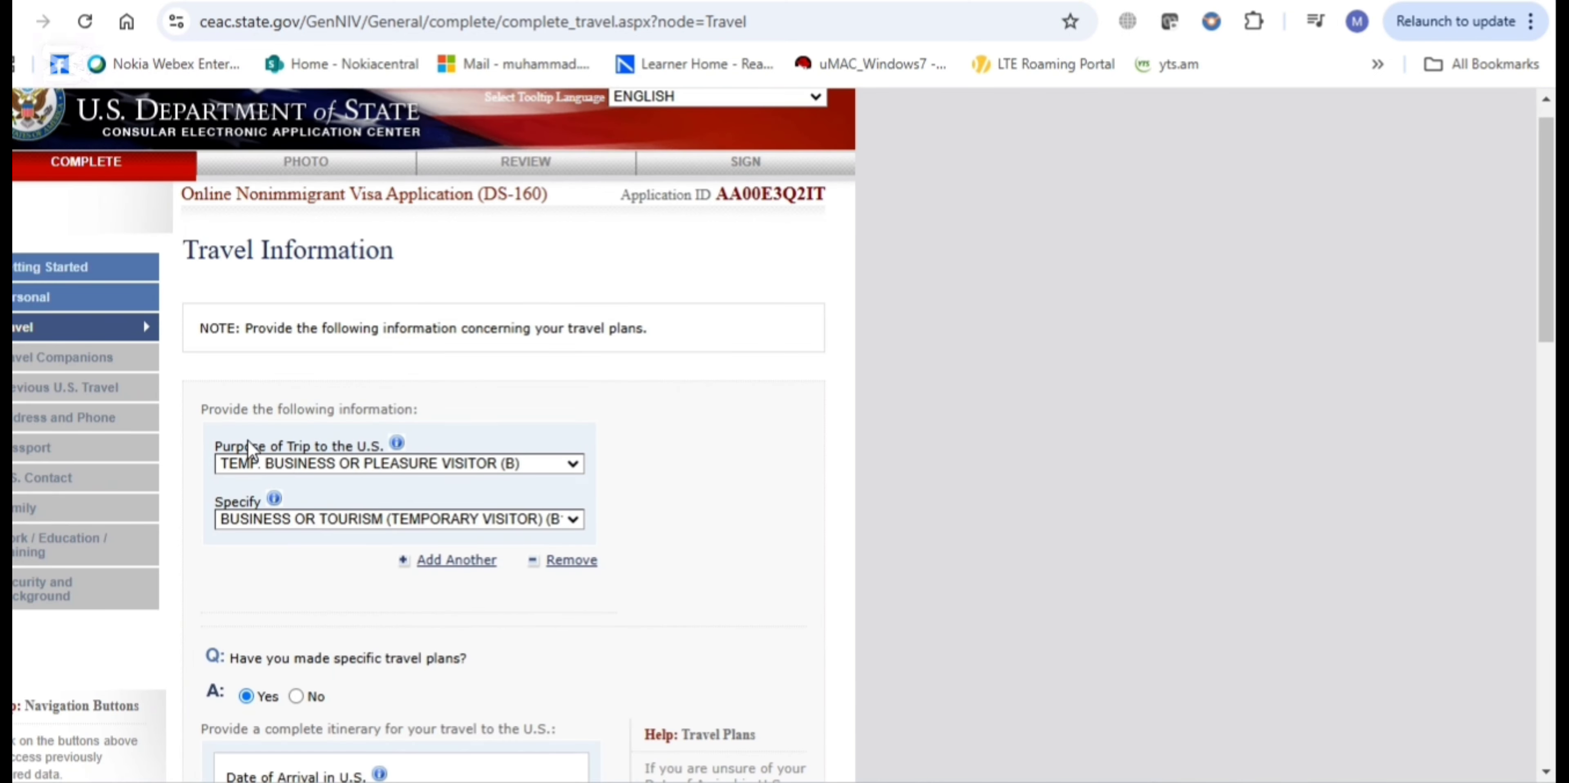
pyautogui.scroll(-7, 249, 451)
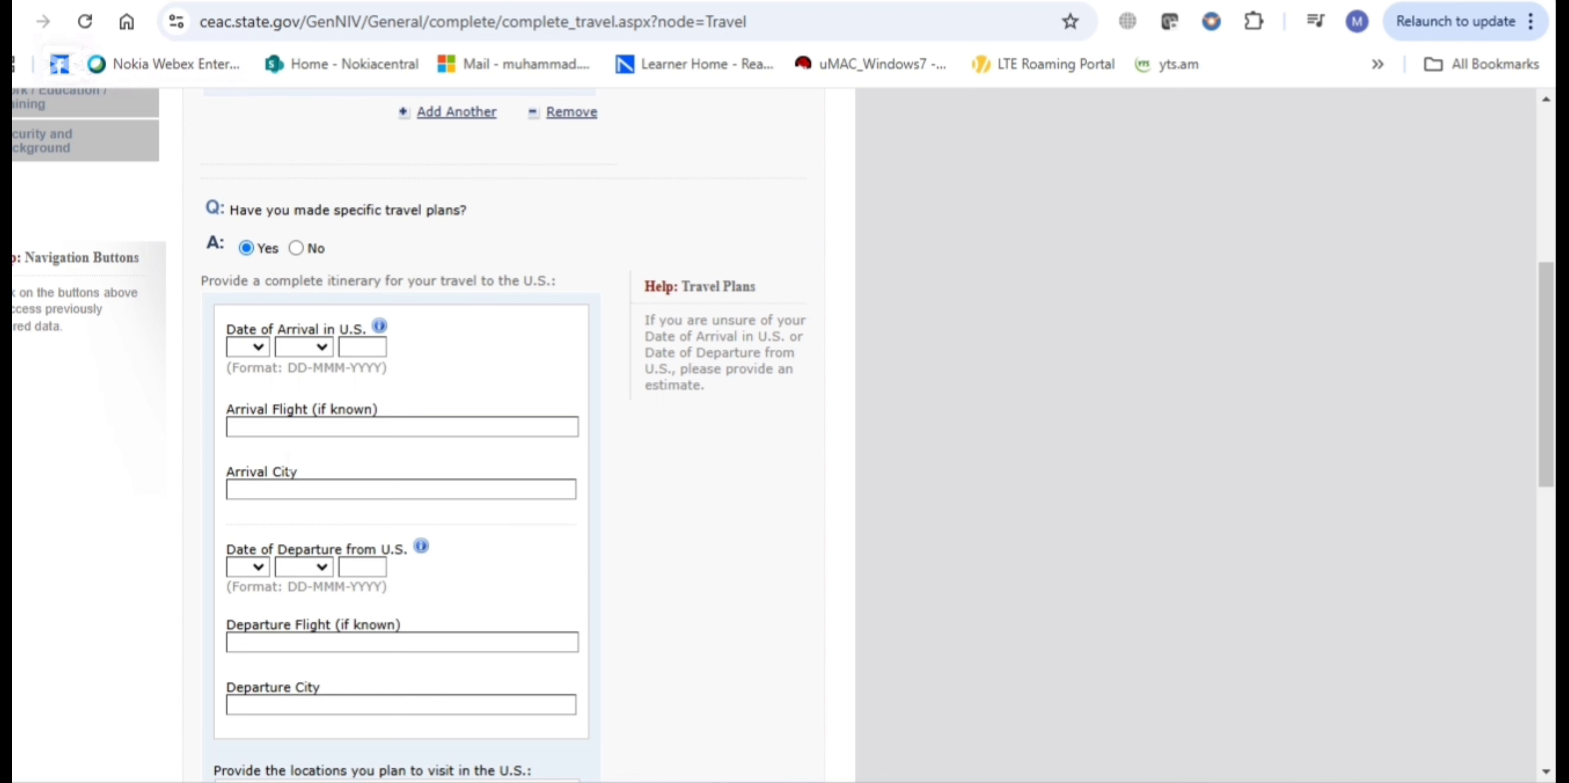
pyautogui.scroll(-2, 336, 726)
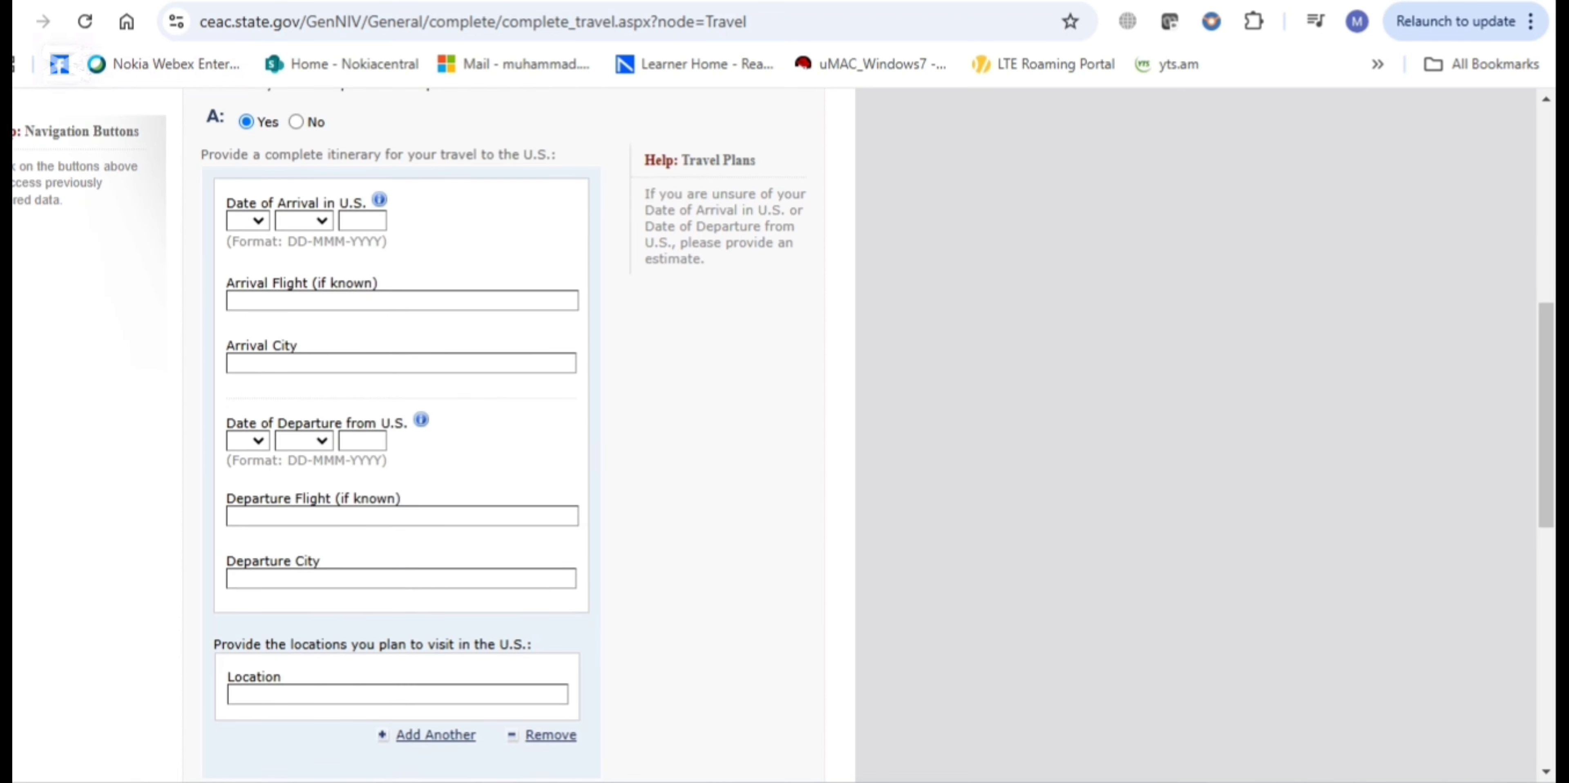
pyautogui.scroll(1, 402, 426)
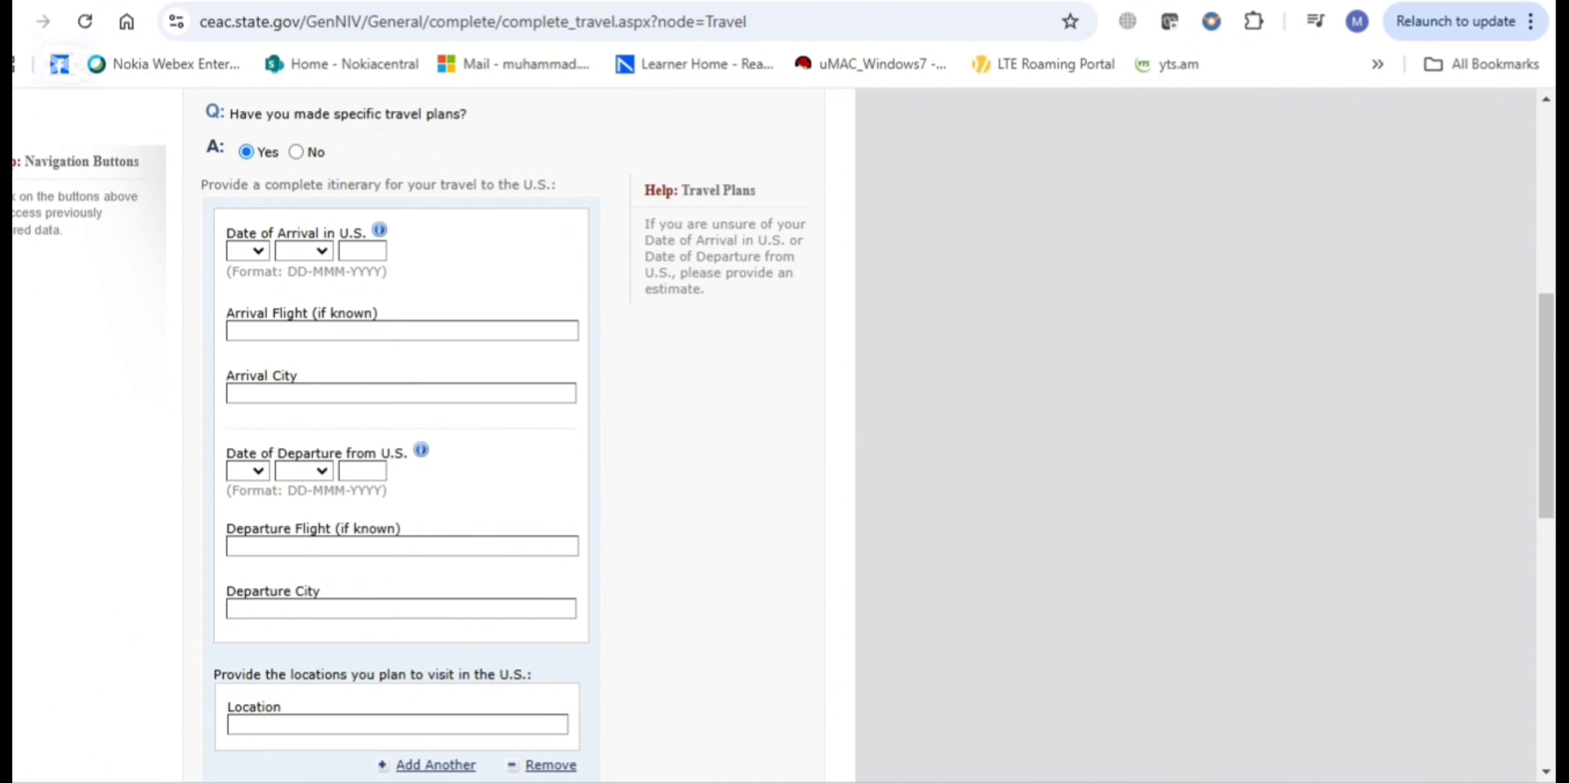
pyautogui.scroll(-2, 1147, 458)
pyautogui.scroll(-1, 403, 426)
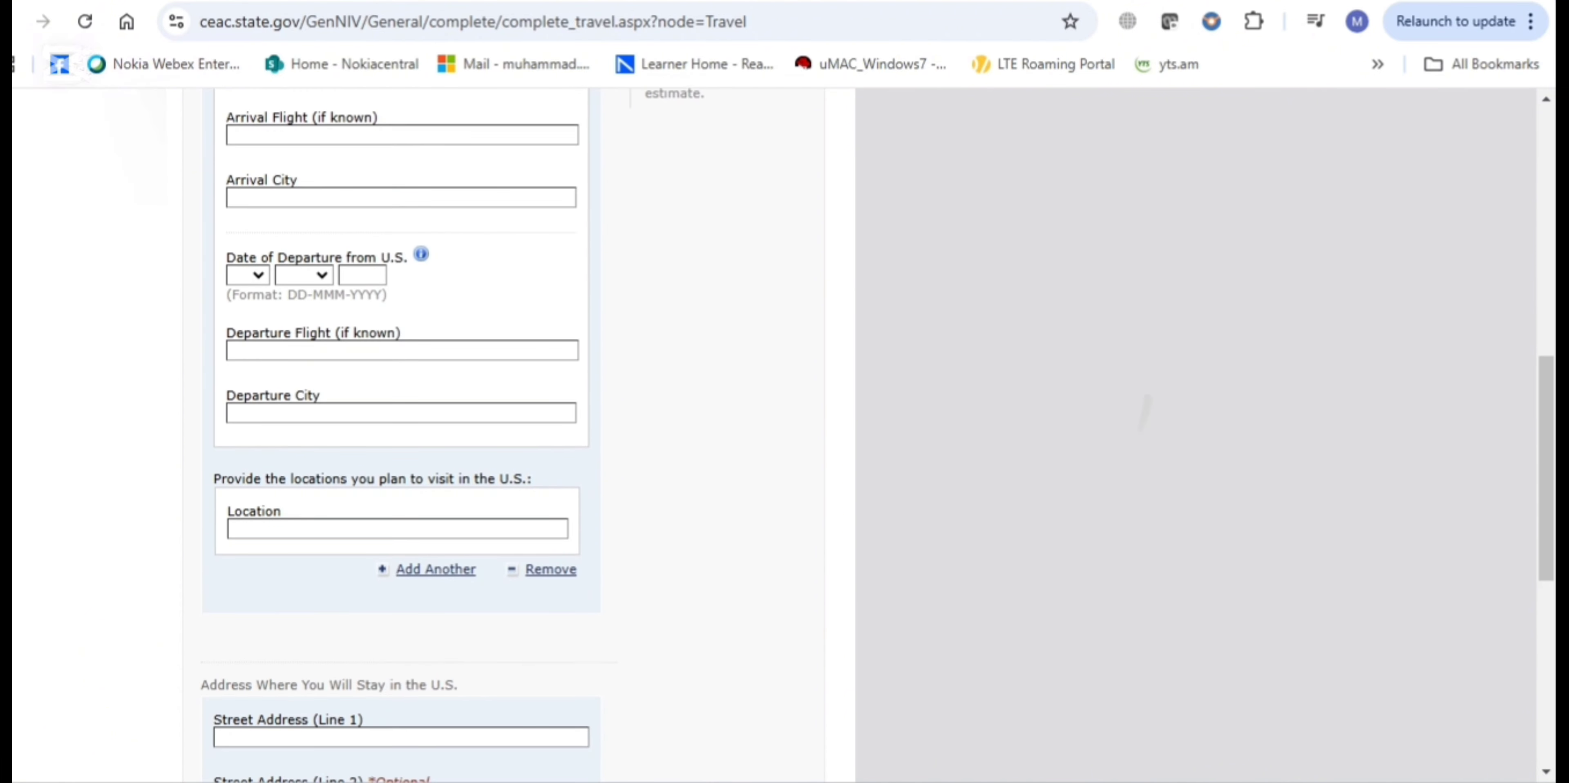
pyautogui.scroll(-2, 402, 427)
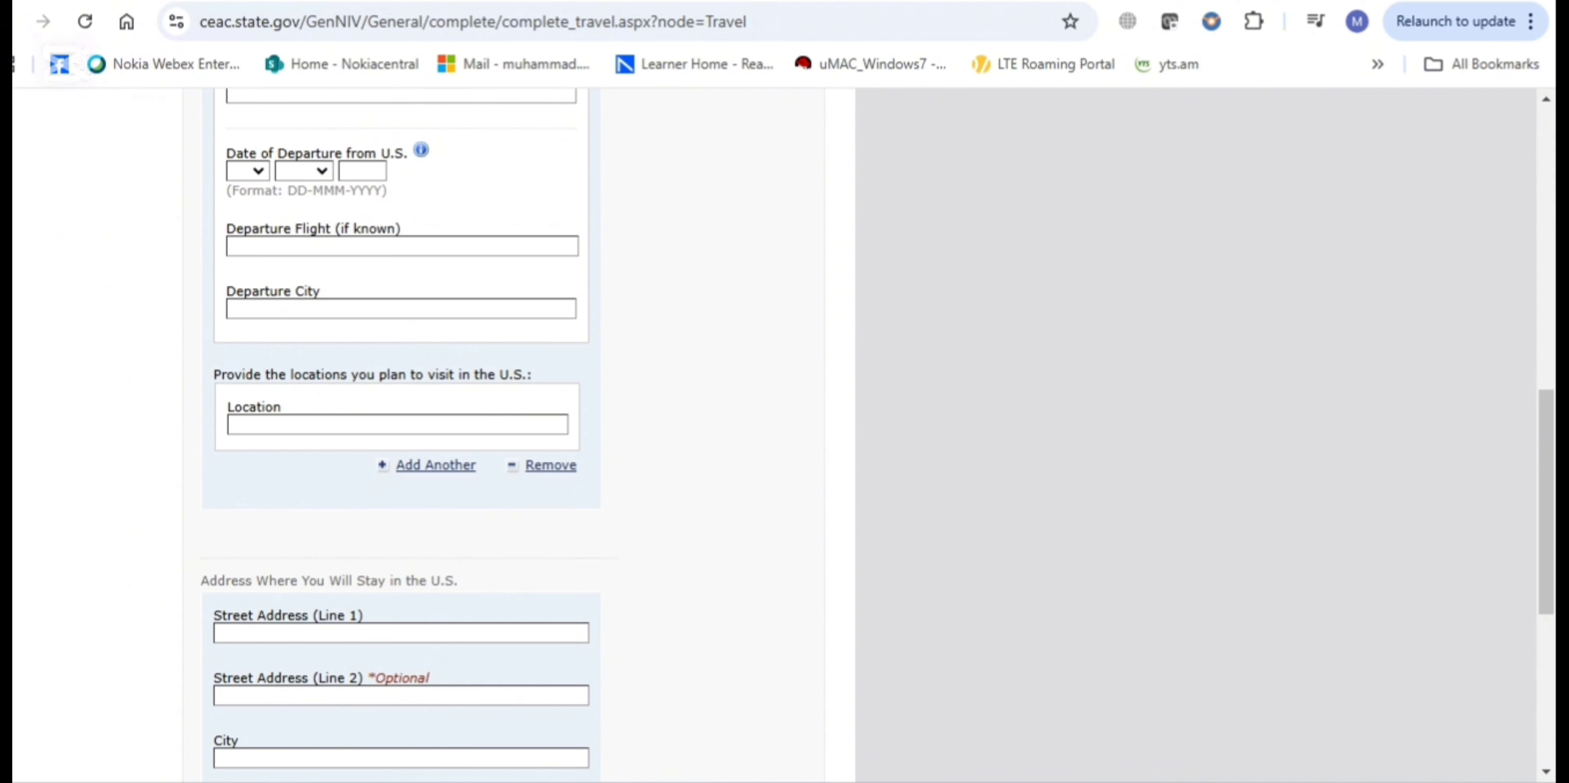
pyautogui.scroll(-1, 402, 426)
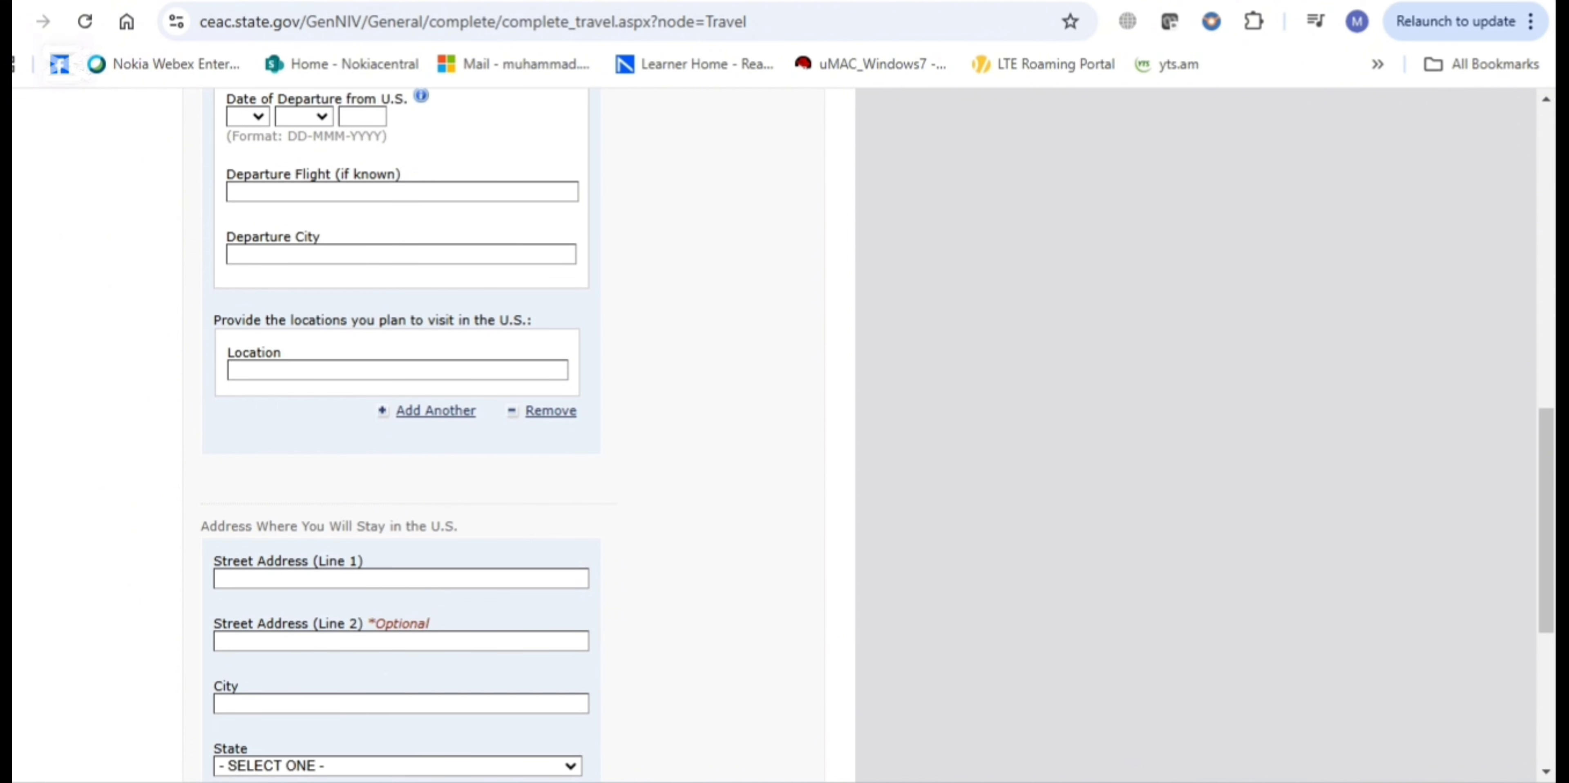
pyautogui.scroll(-5, 1094, 467)
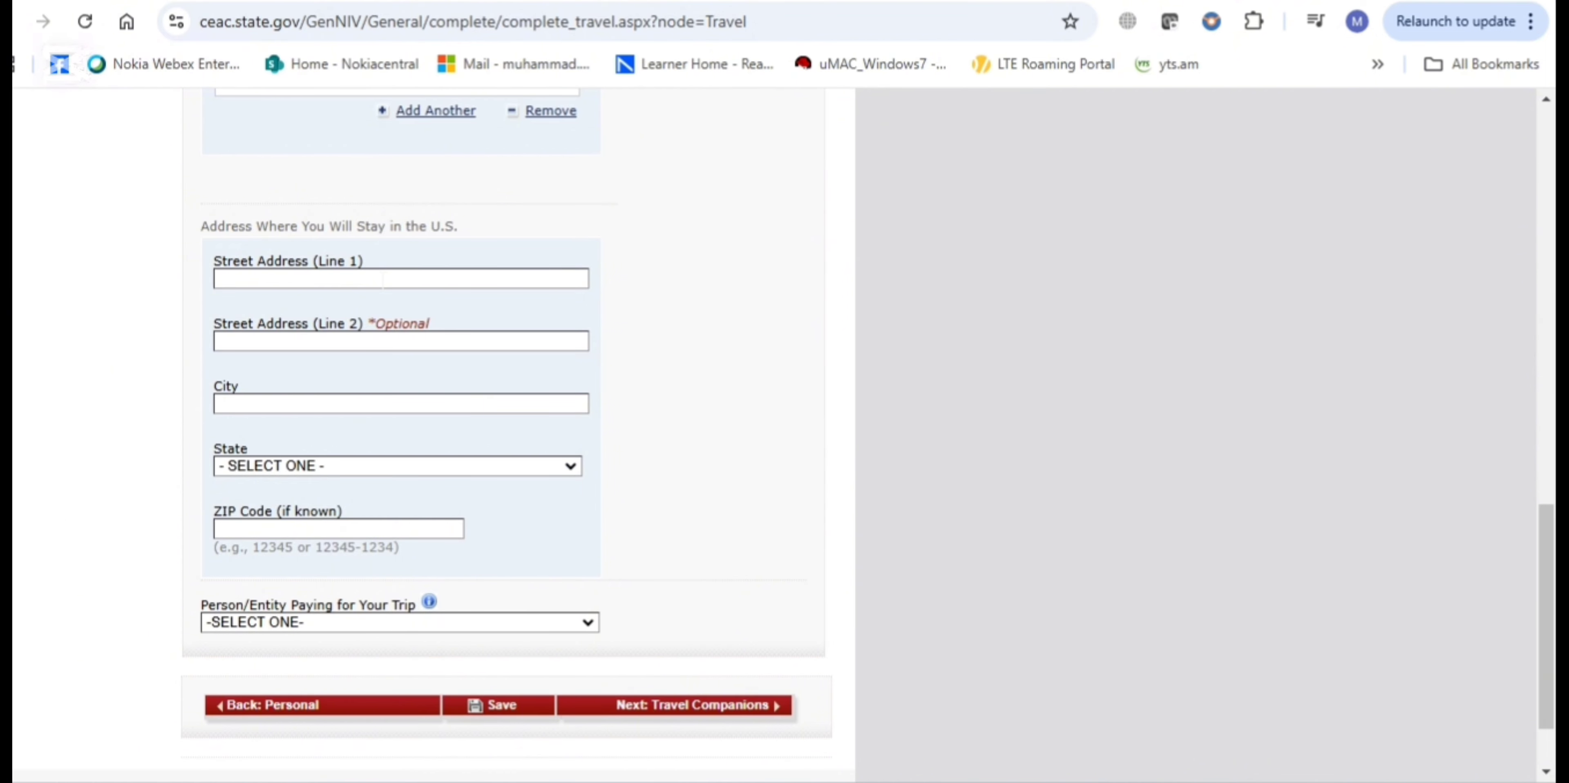
pyautogui.scroll(3, 304, 462)
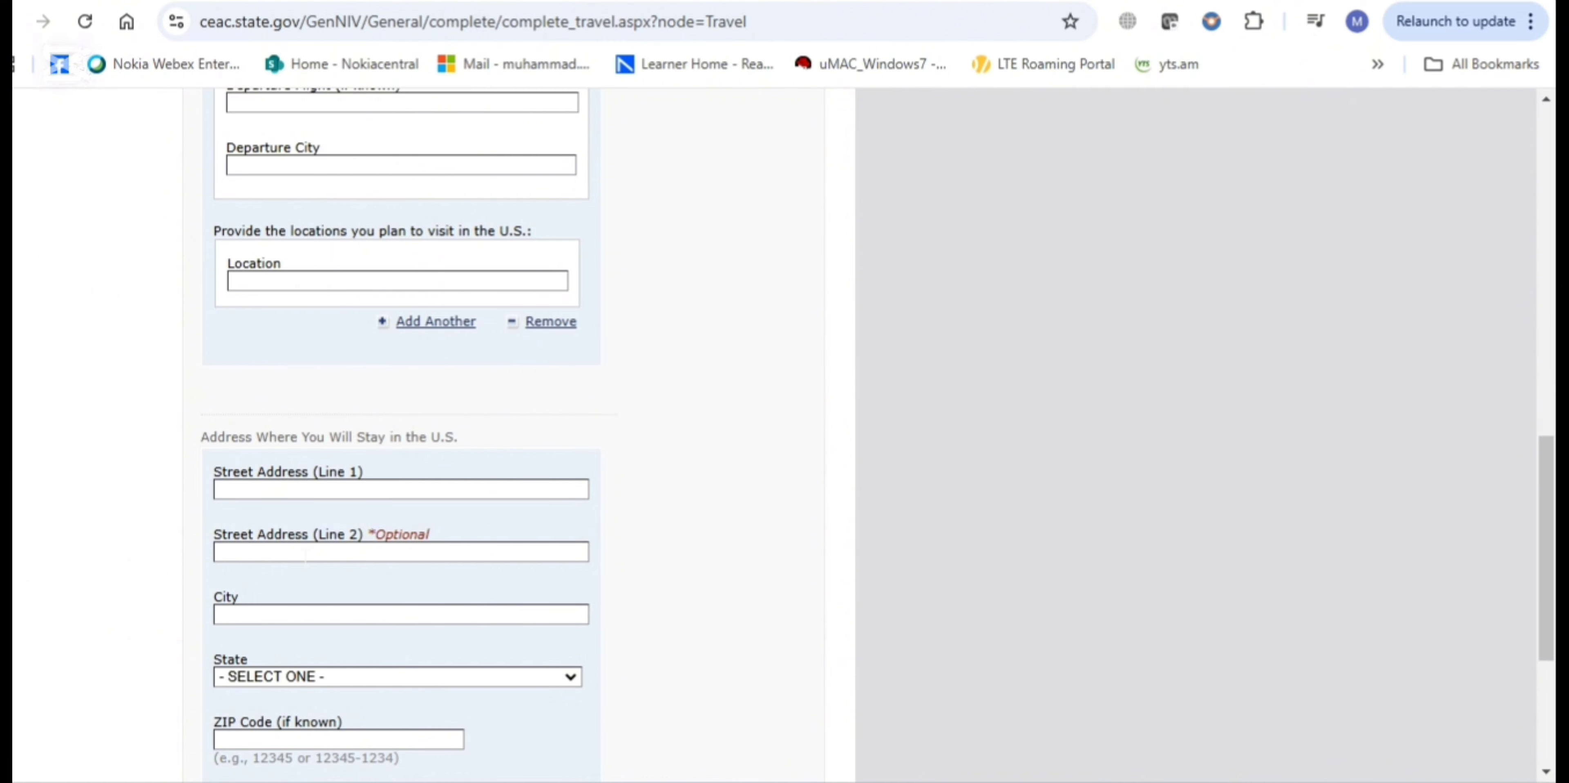
pyautogui.scroll(-5, 306, 555)
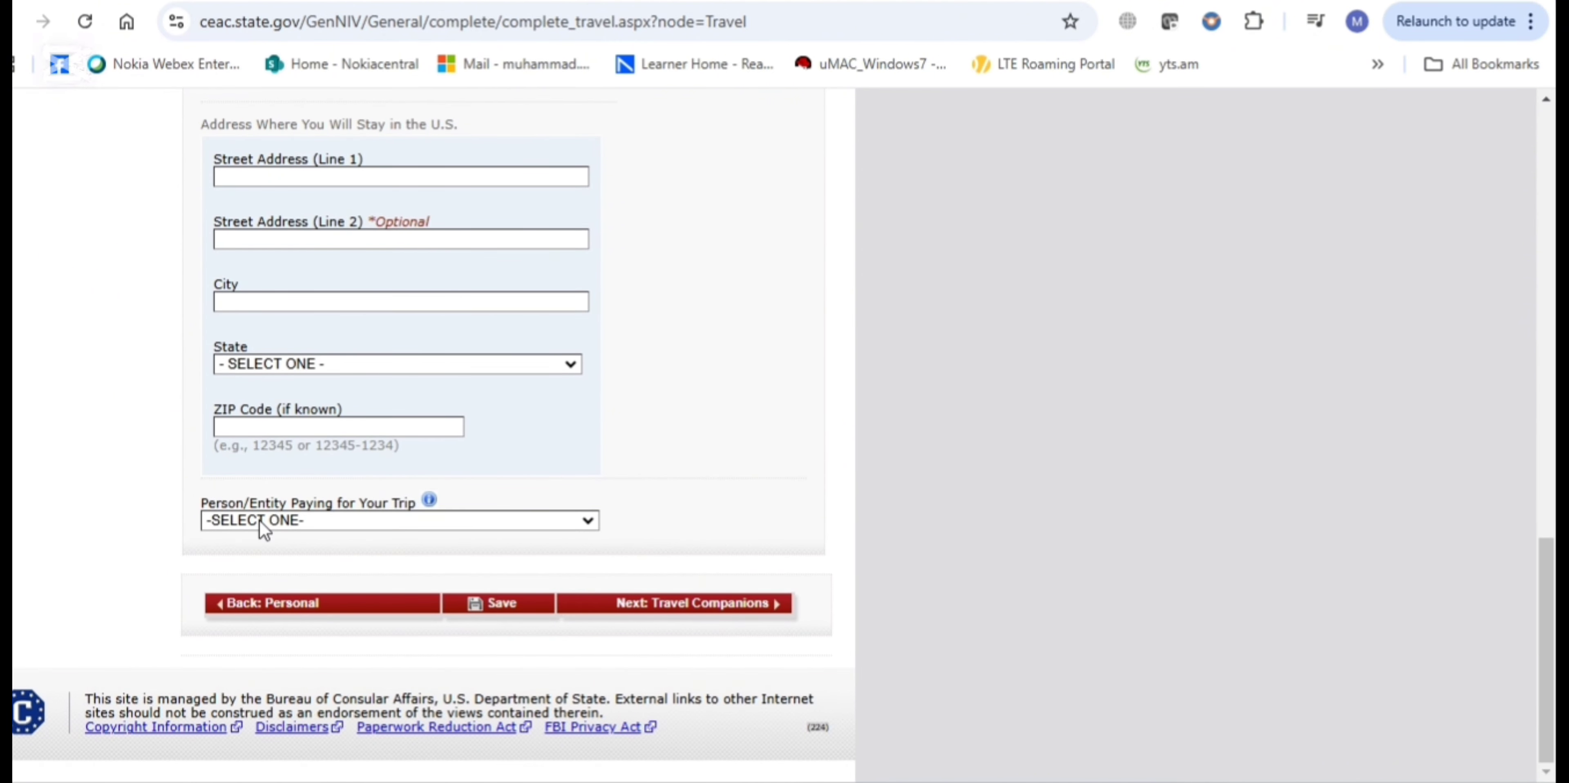
# Choose SELF as the person paying for the trip and continue to Travel Companions
pyautogui.click(334, 521)
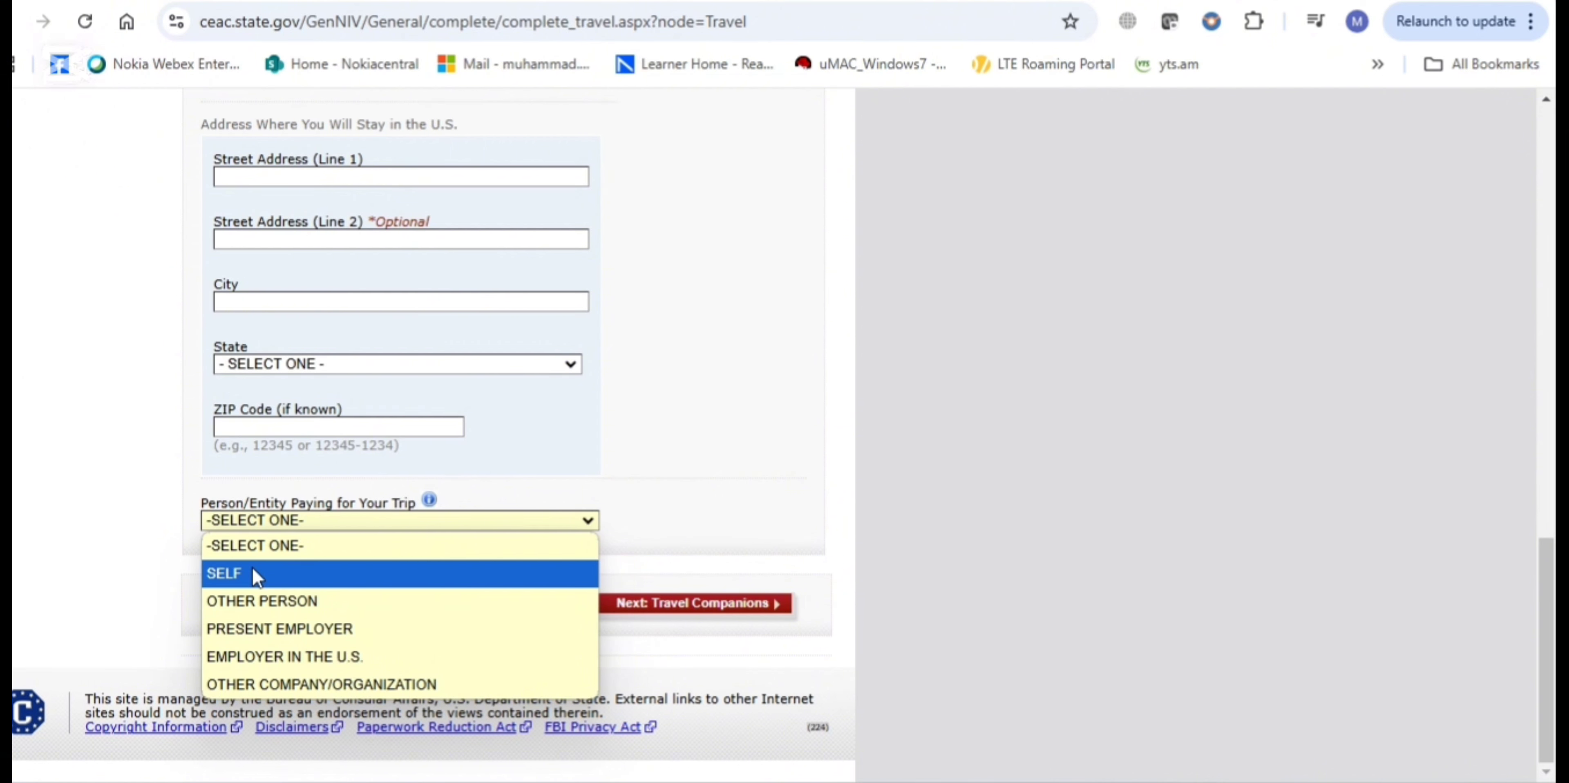
pyautogui.click(256, 573)
pyautogui.scroll(4, 253, 577)
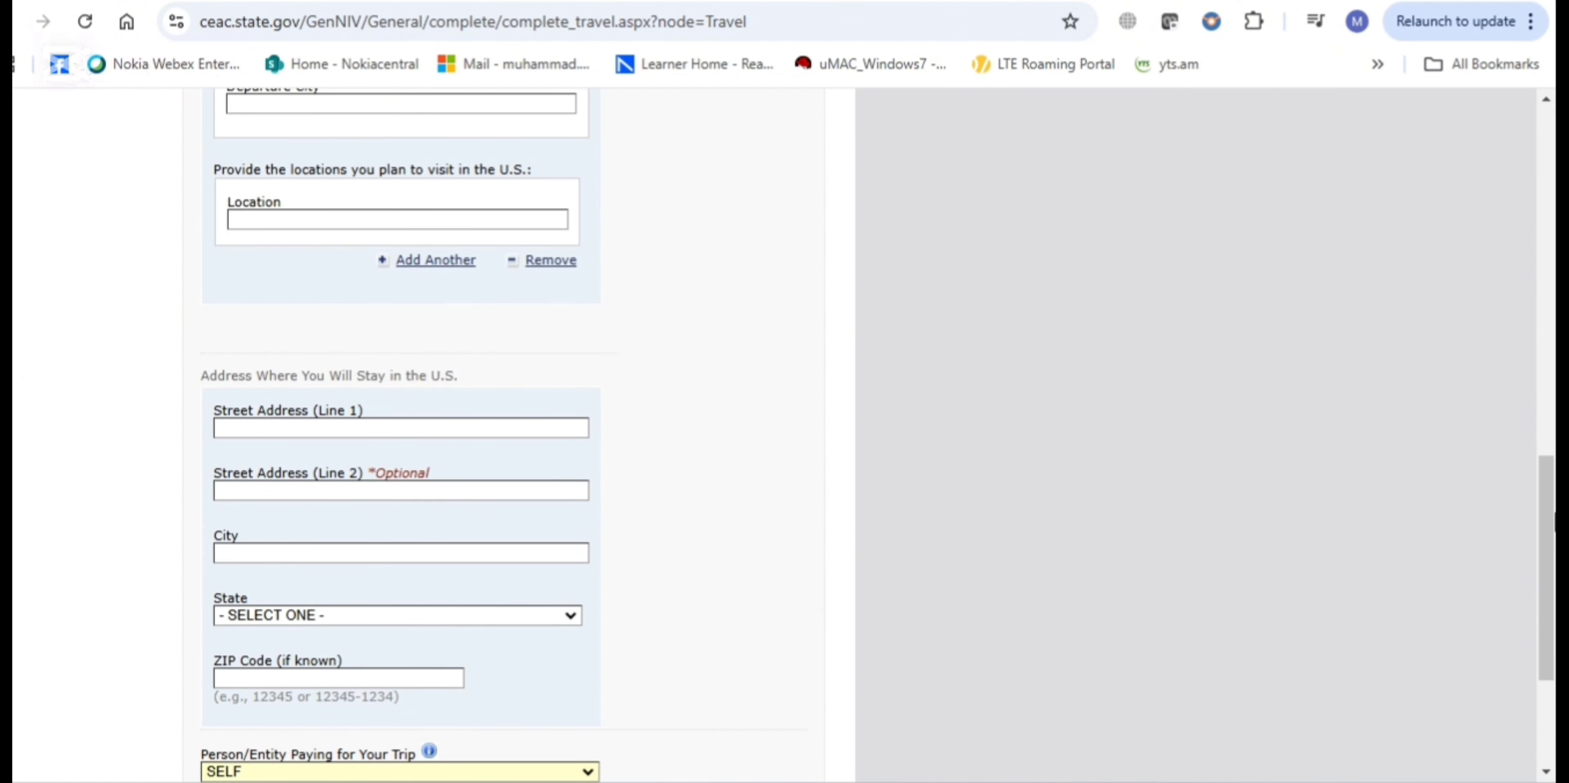
pyautogui.scroll(-3, 1553, 530)
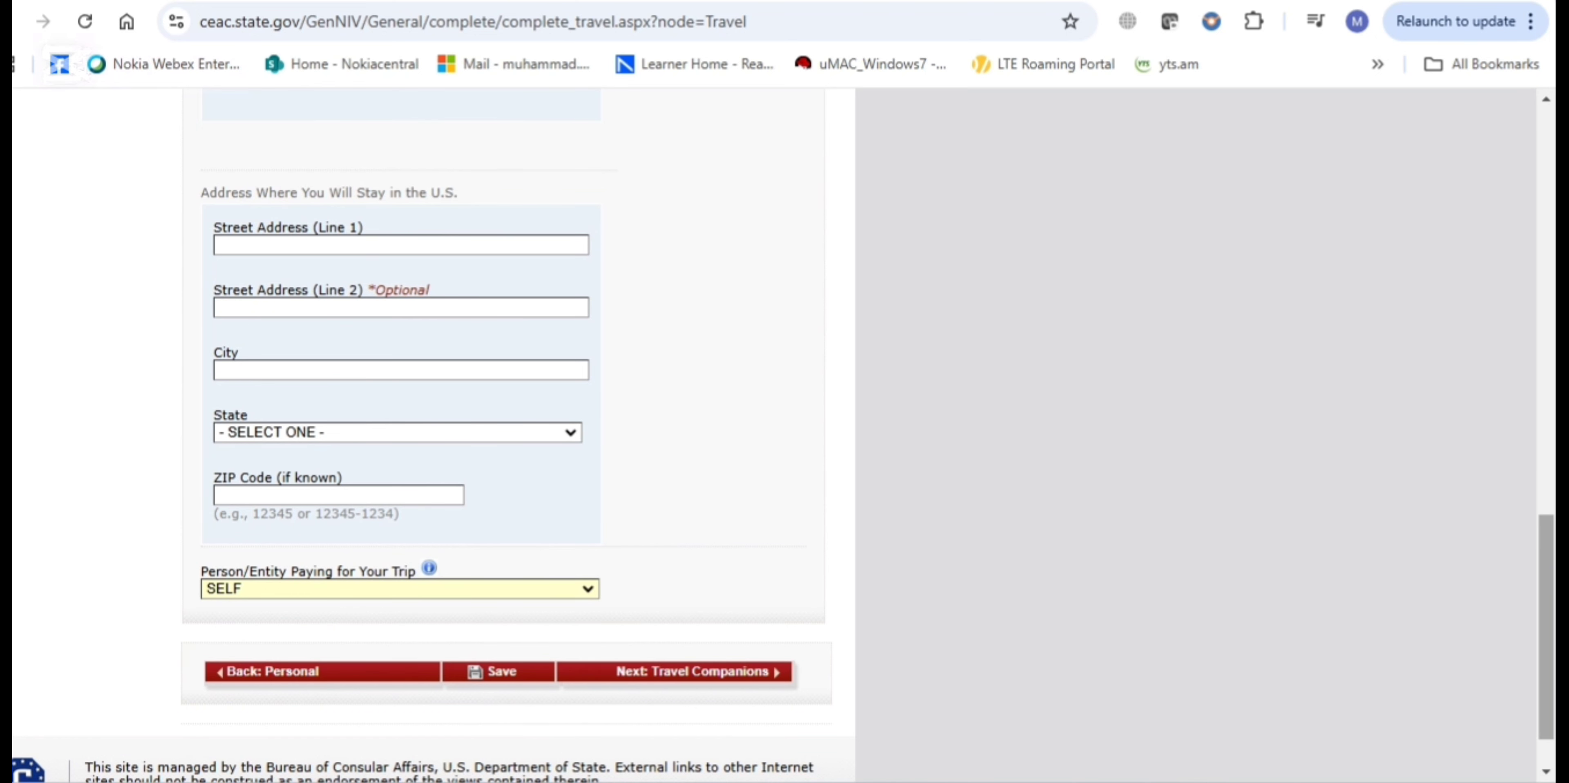
pyautogui.moveTo(989, 782)
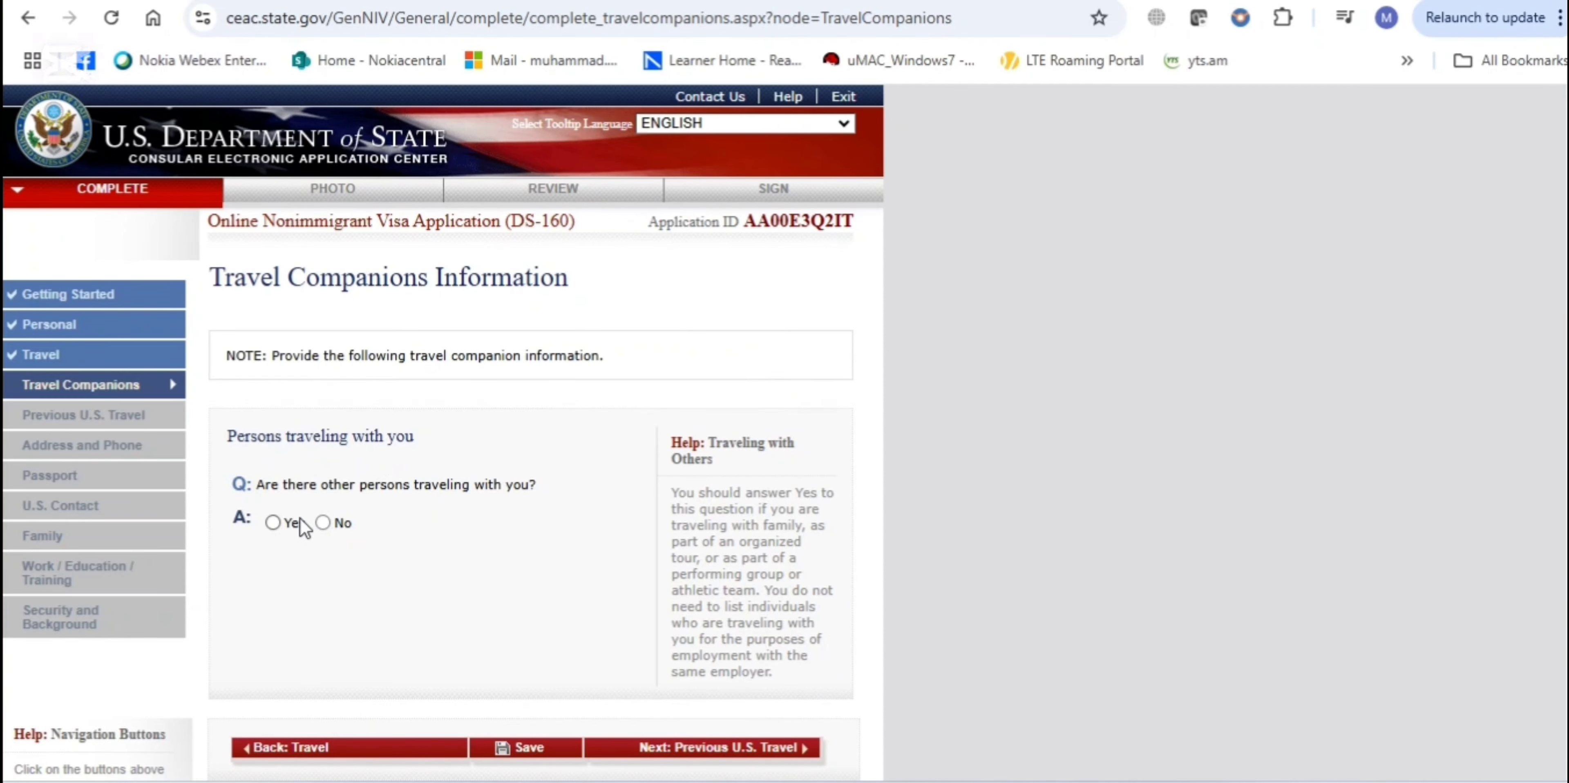
# Set 'Are there other persons traveling with you?' to No, correcting an initial Yes
pyautogui.click(272, 523)
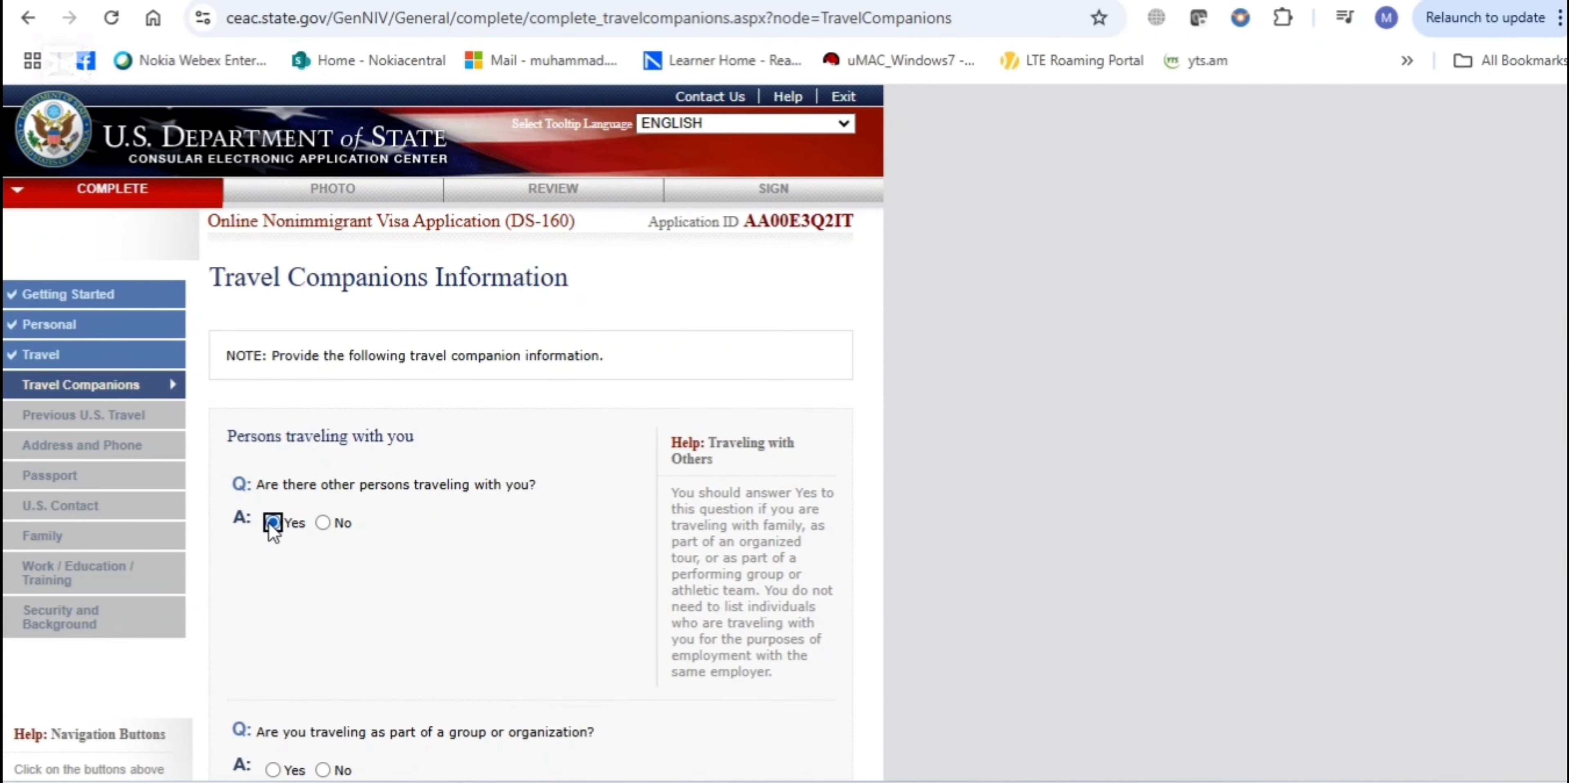
pyautogui.scroll(-3, 530, 426)
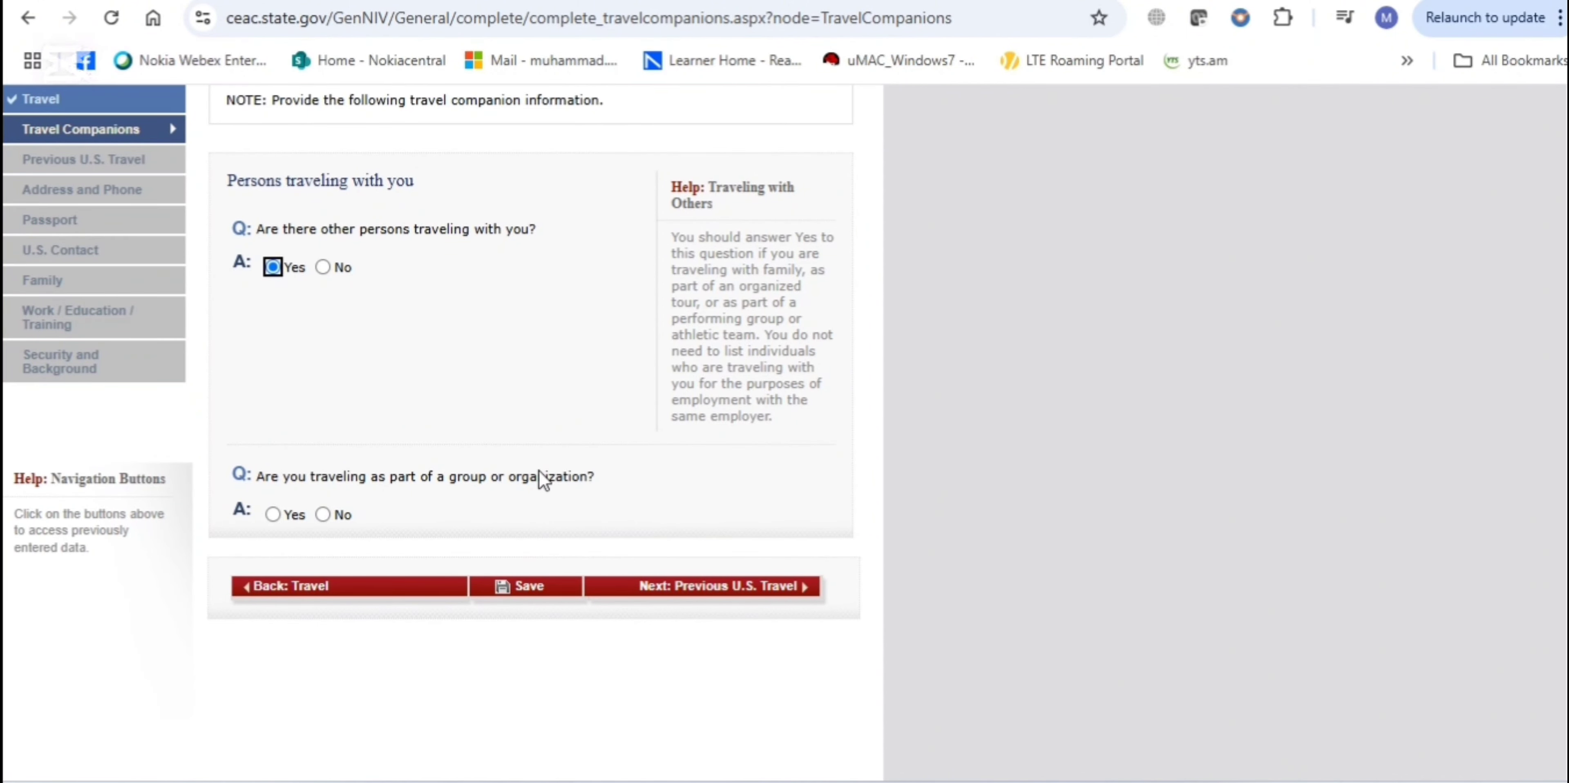
pyautogui.click(277, 518)
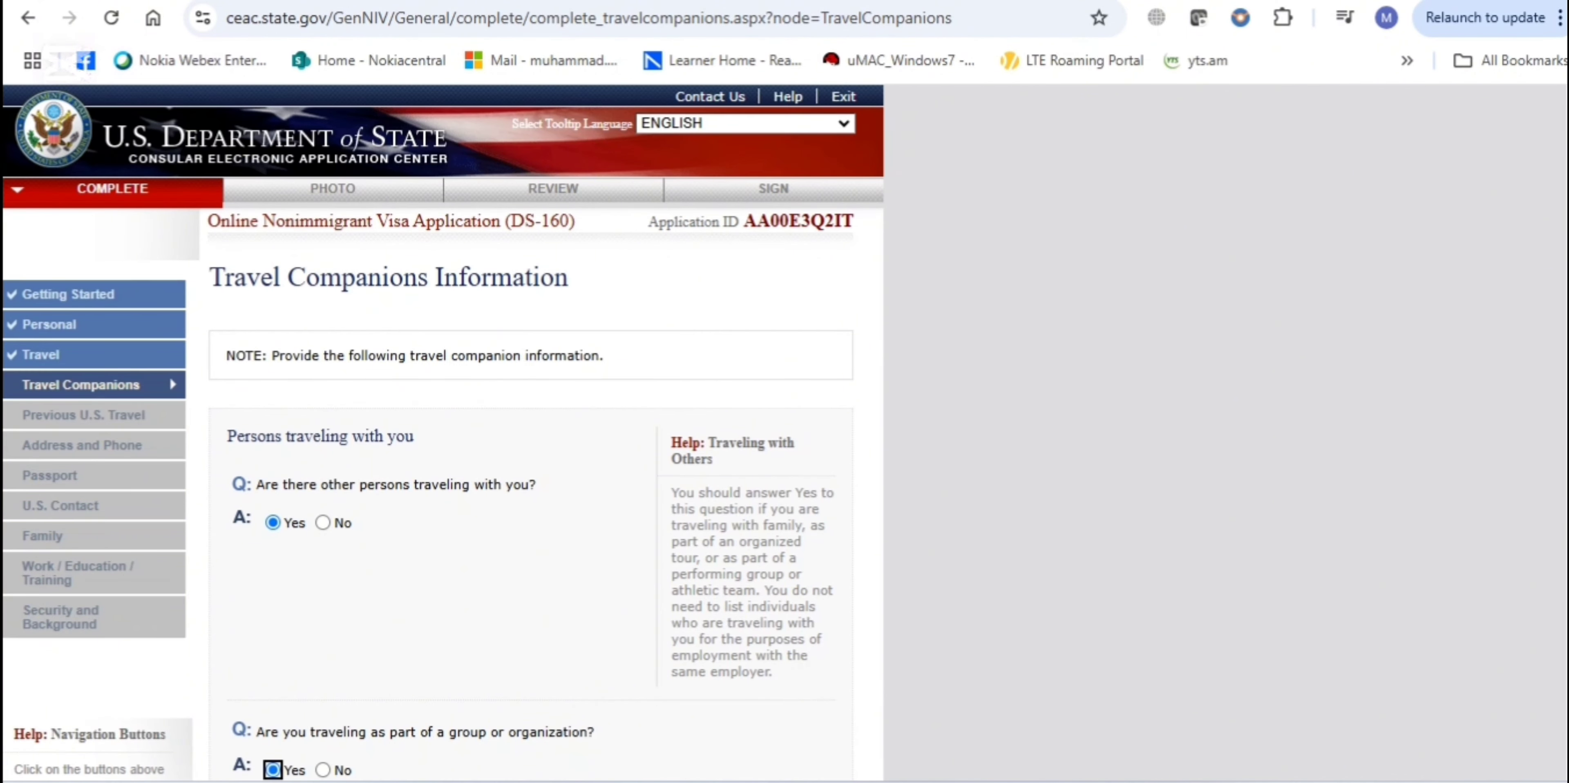
pyautogui.scroll(-4, 530, 426)
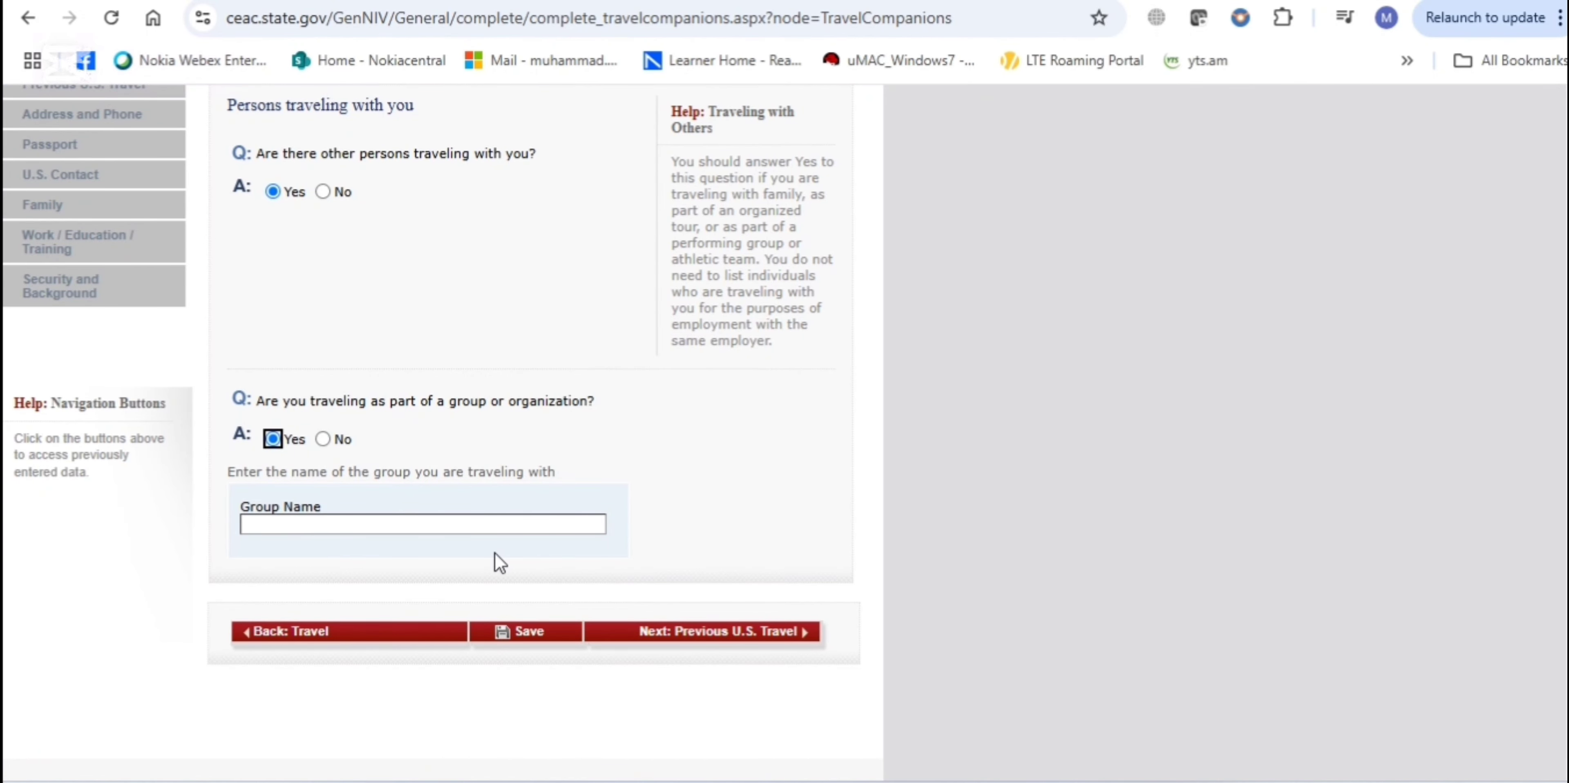
pyautogui.click(323, 191)
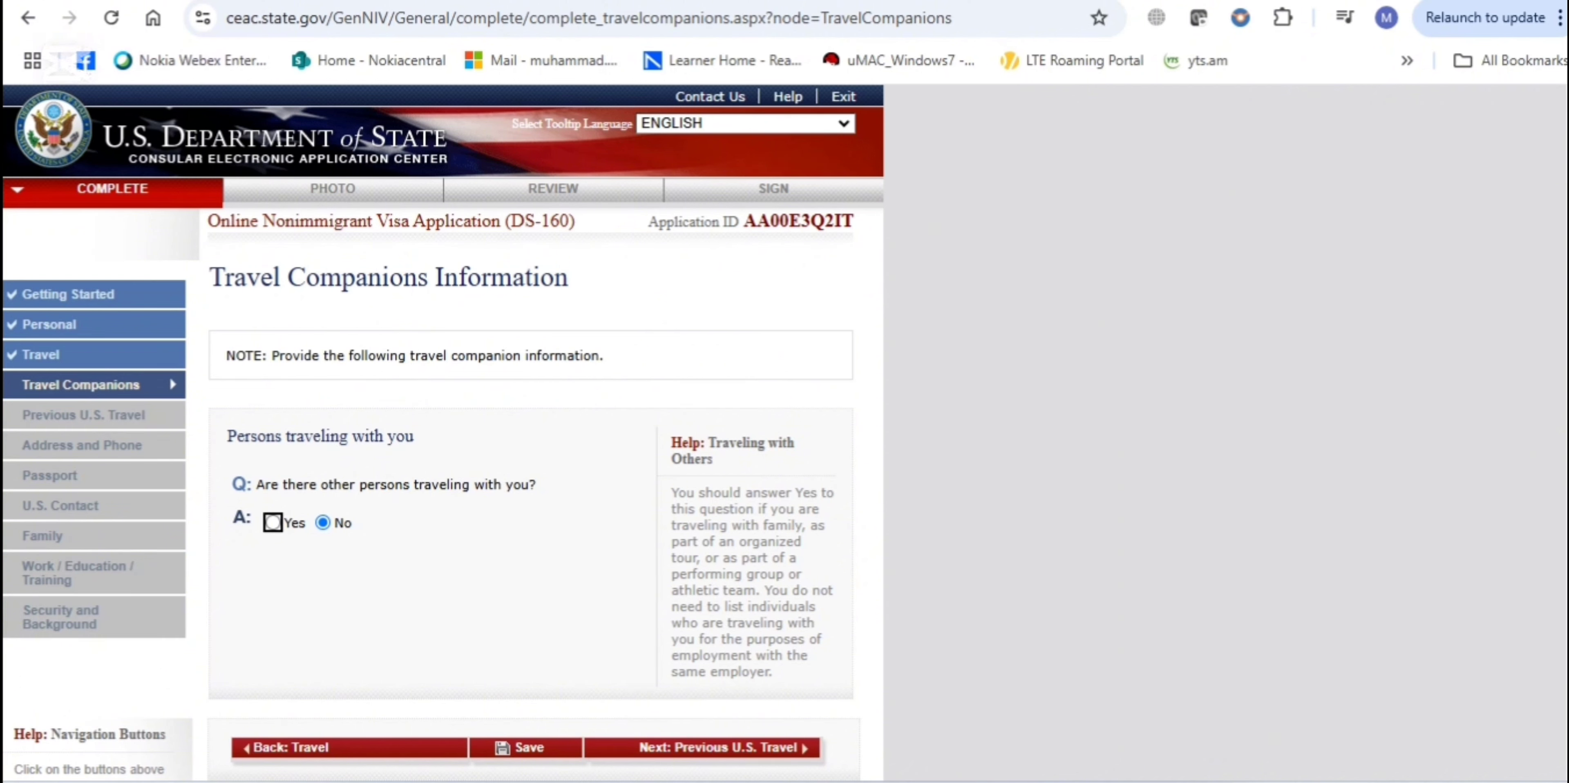
pyautogui.scroll(-2, 443, 431)
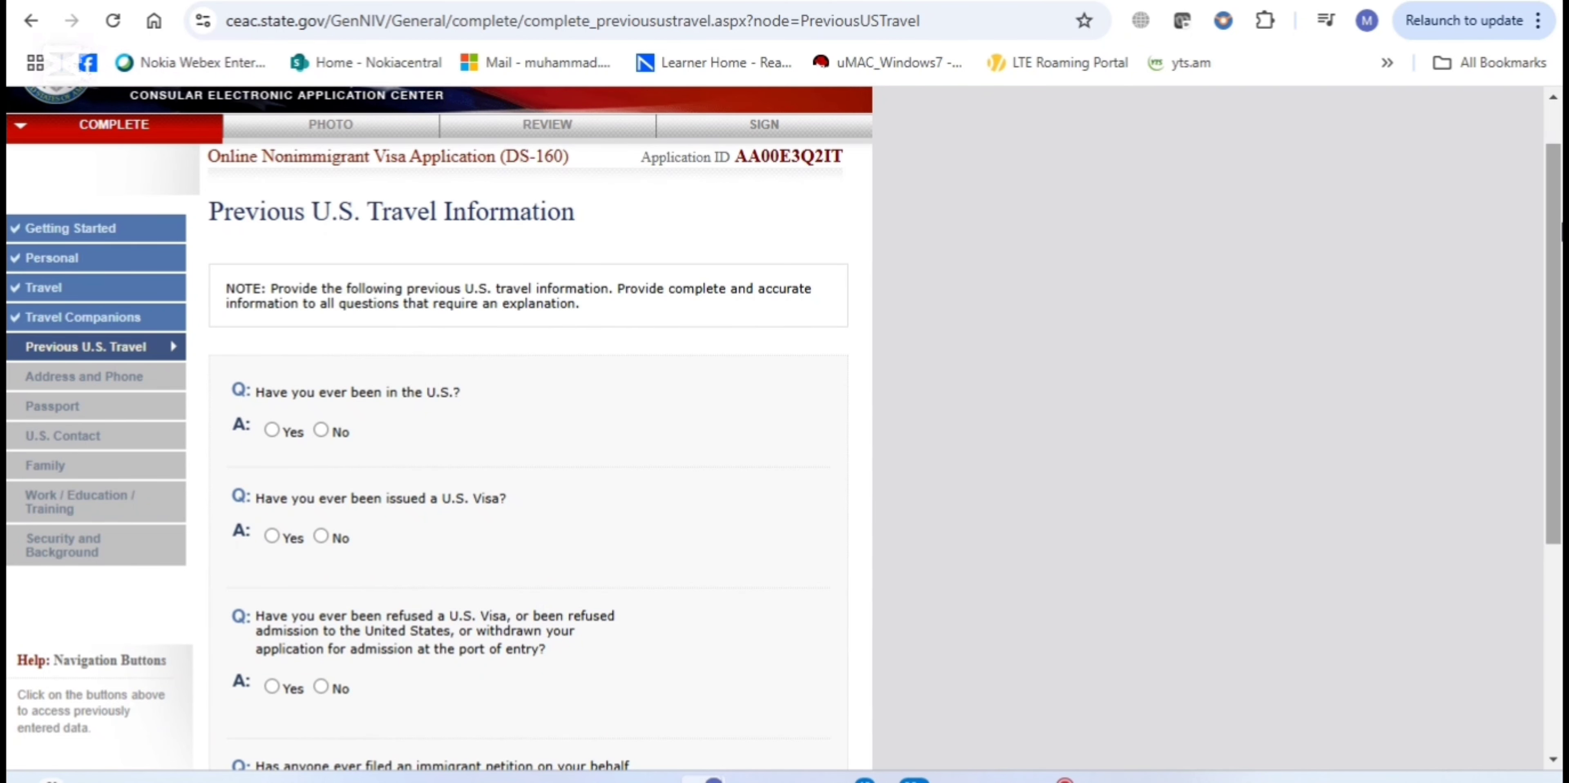
# Answer Yes to both having been issued a U.S. visa and having been in the U.S
pyautogui.scroll(-3, 439, 426)
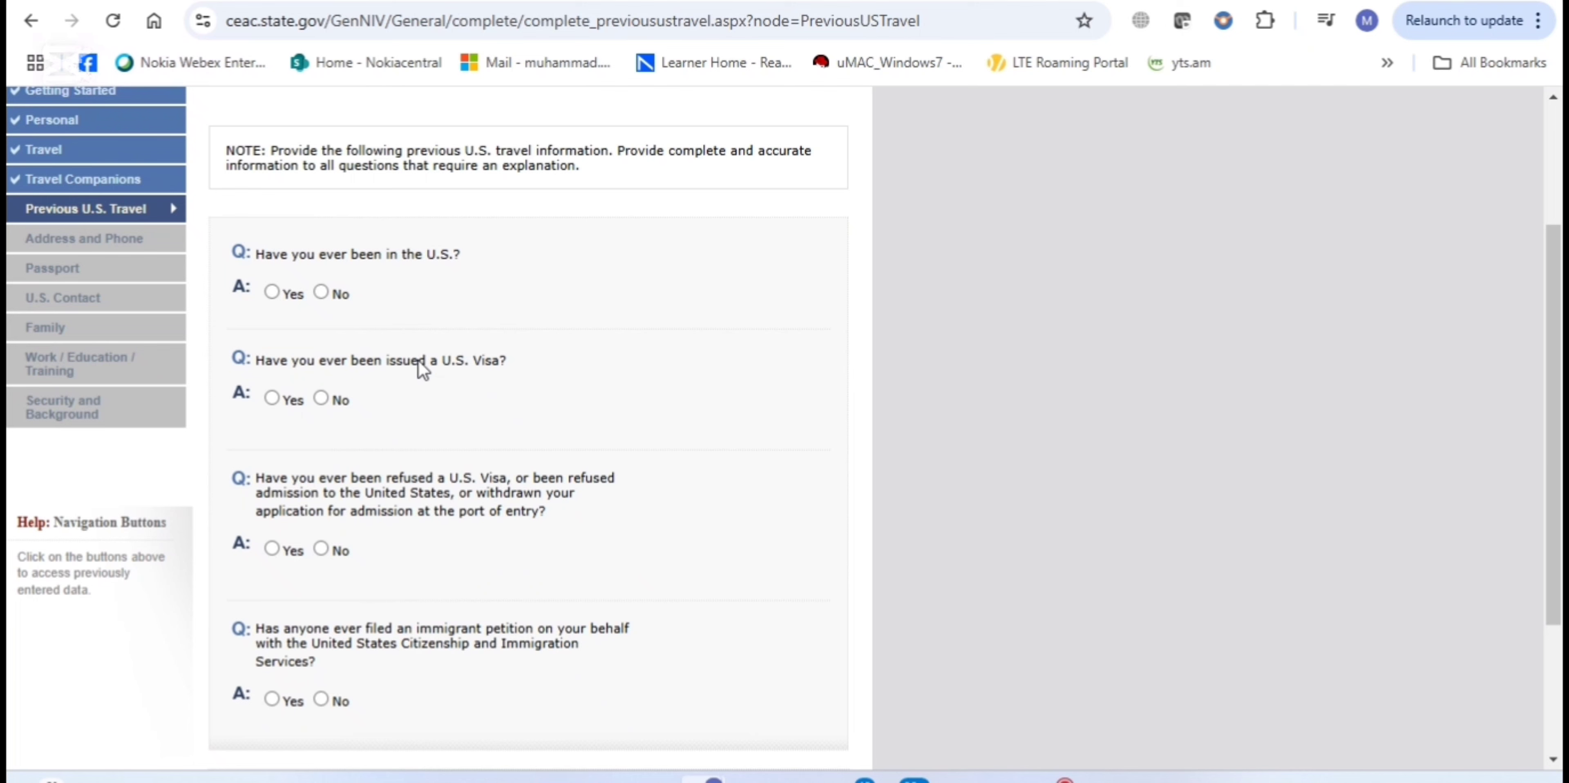
pyautogui.click(273, 399)
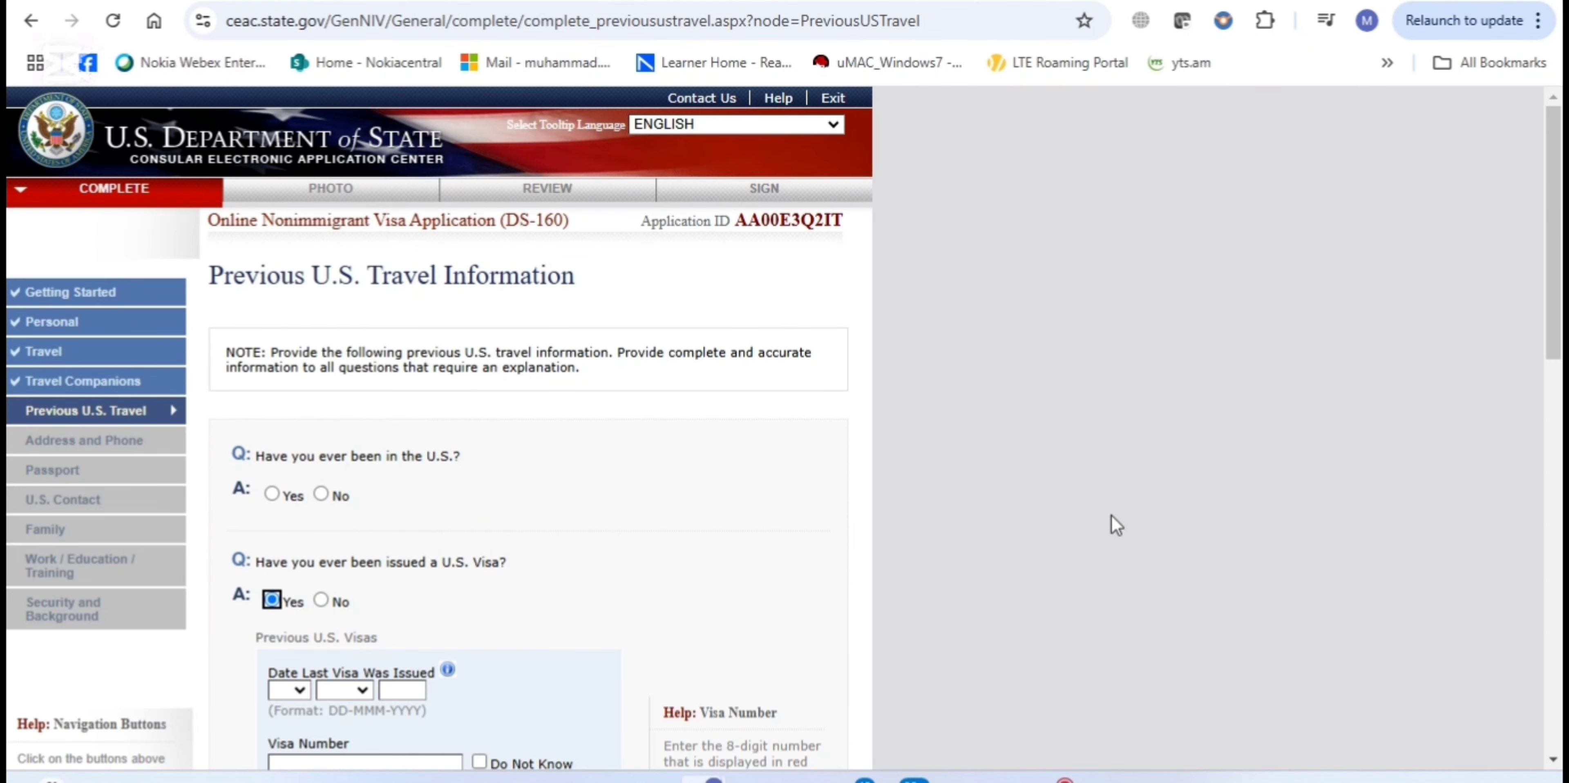
pyautogui.scroll(-2, 1115, 524)
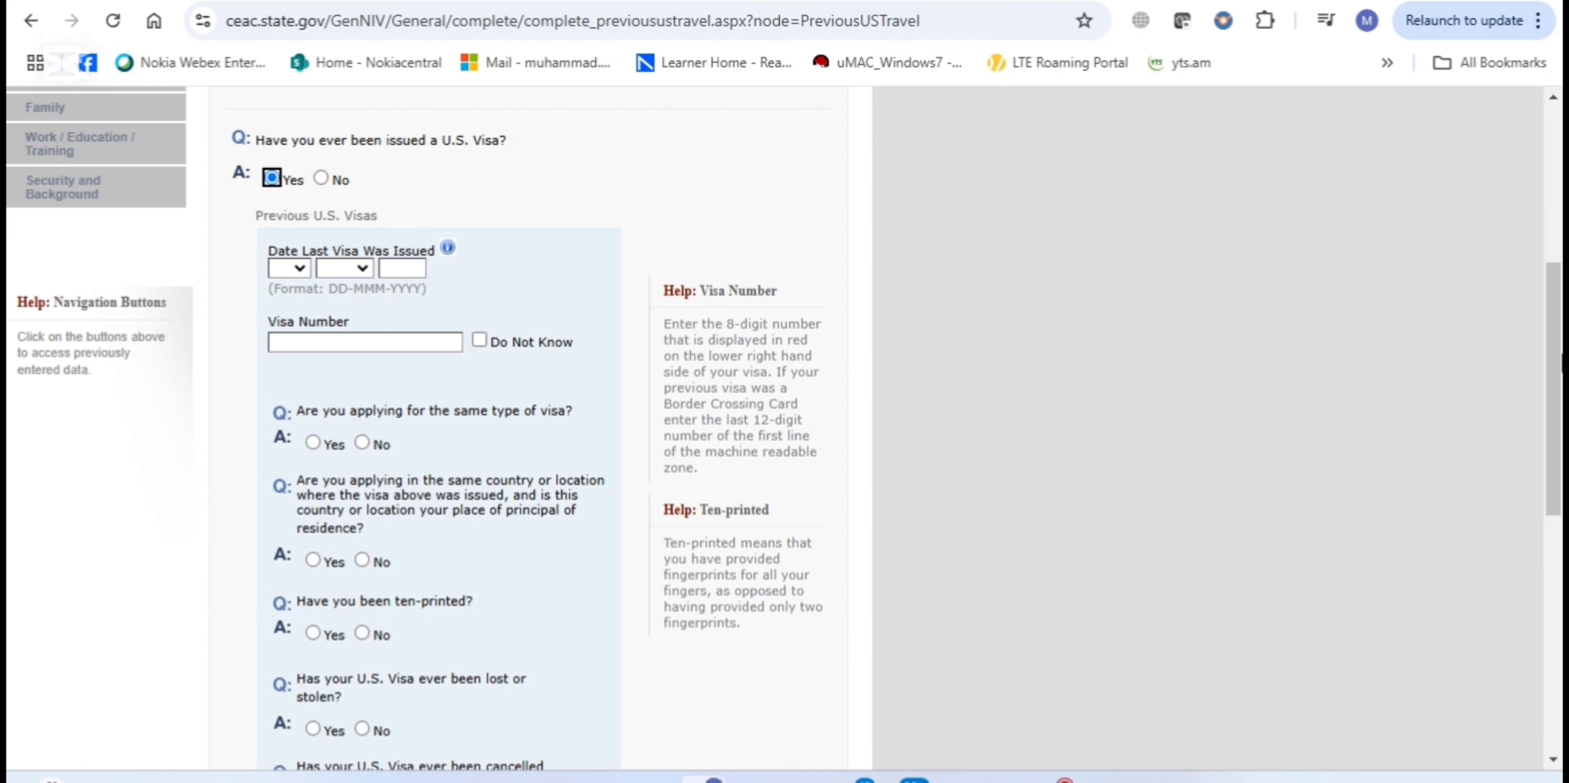
pyautogui.moveTo(1561, 365); pyautogui.dragTo(1561, 409)
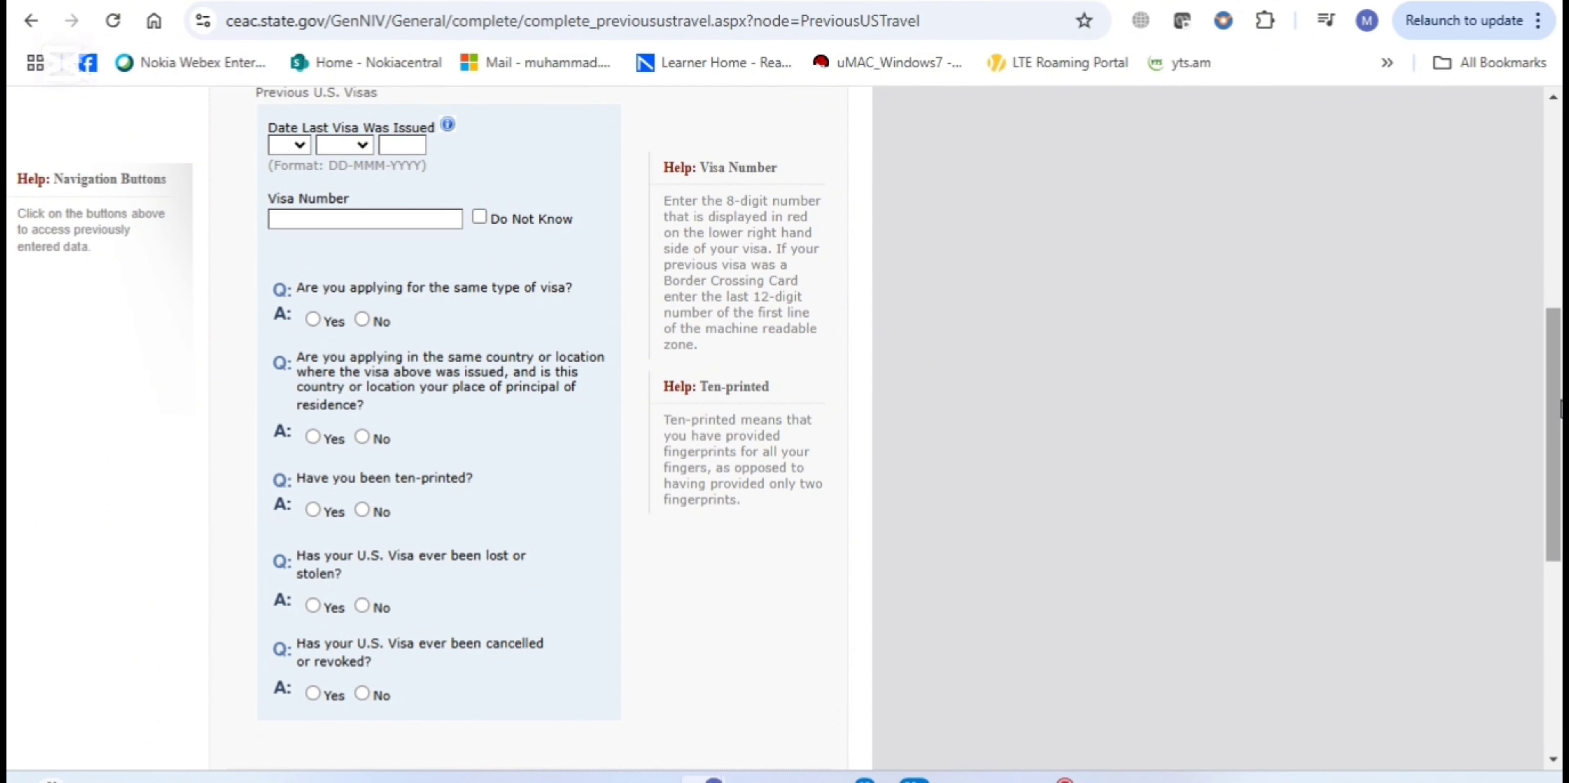
pyautogui.moveTo(1561, 409); pyautogui.dragTo(1561, 426)
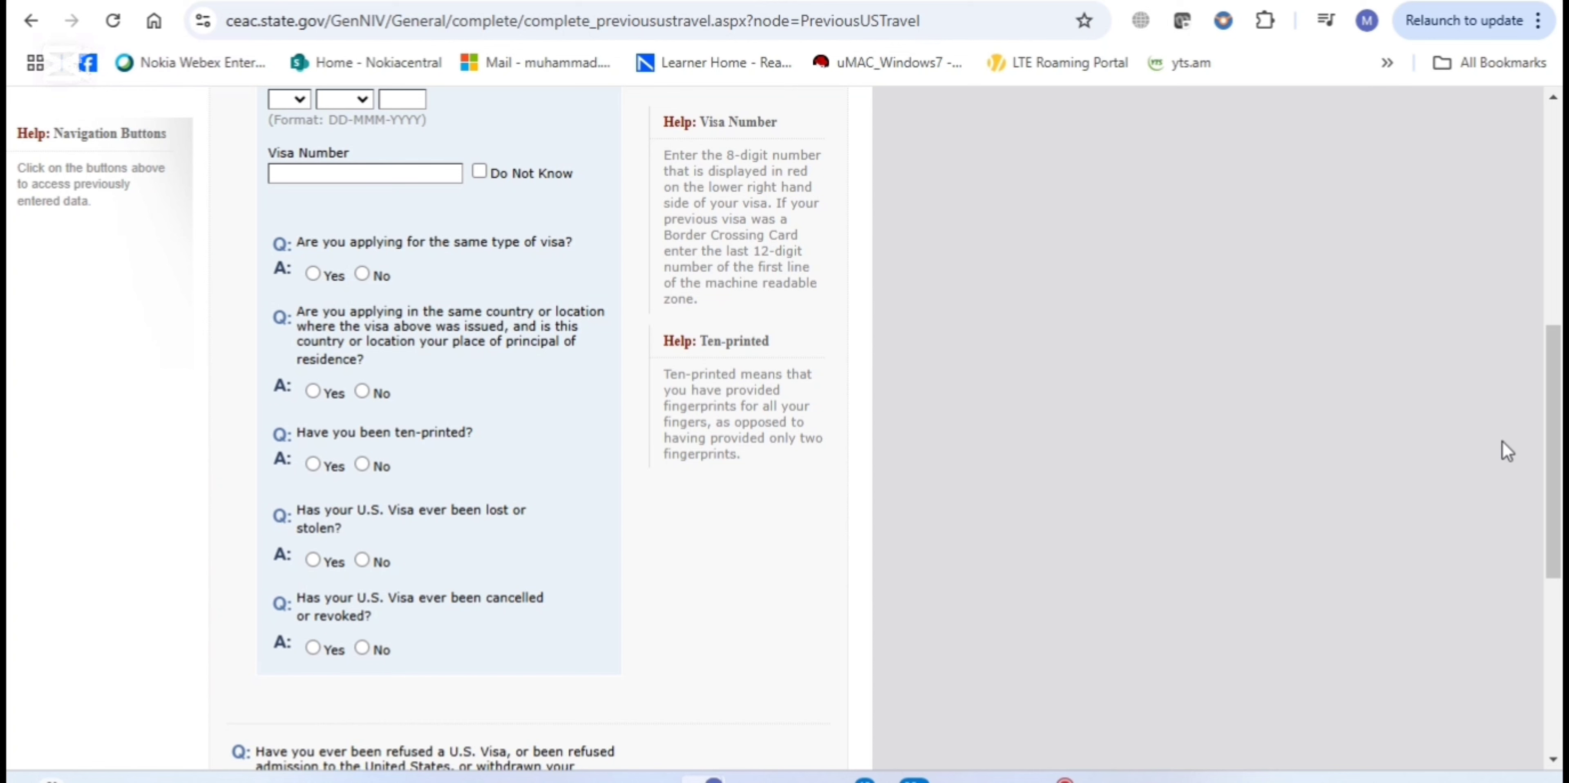
pyautogui.scroll(3, 524, 426)
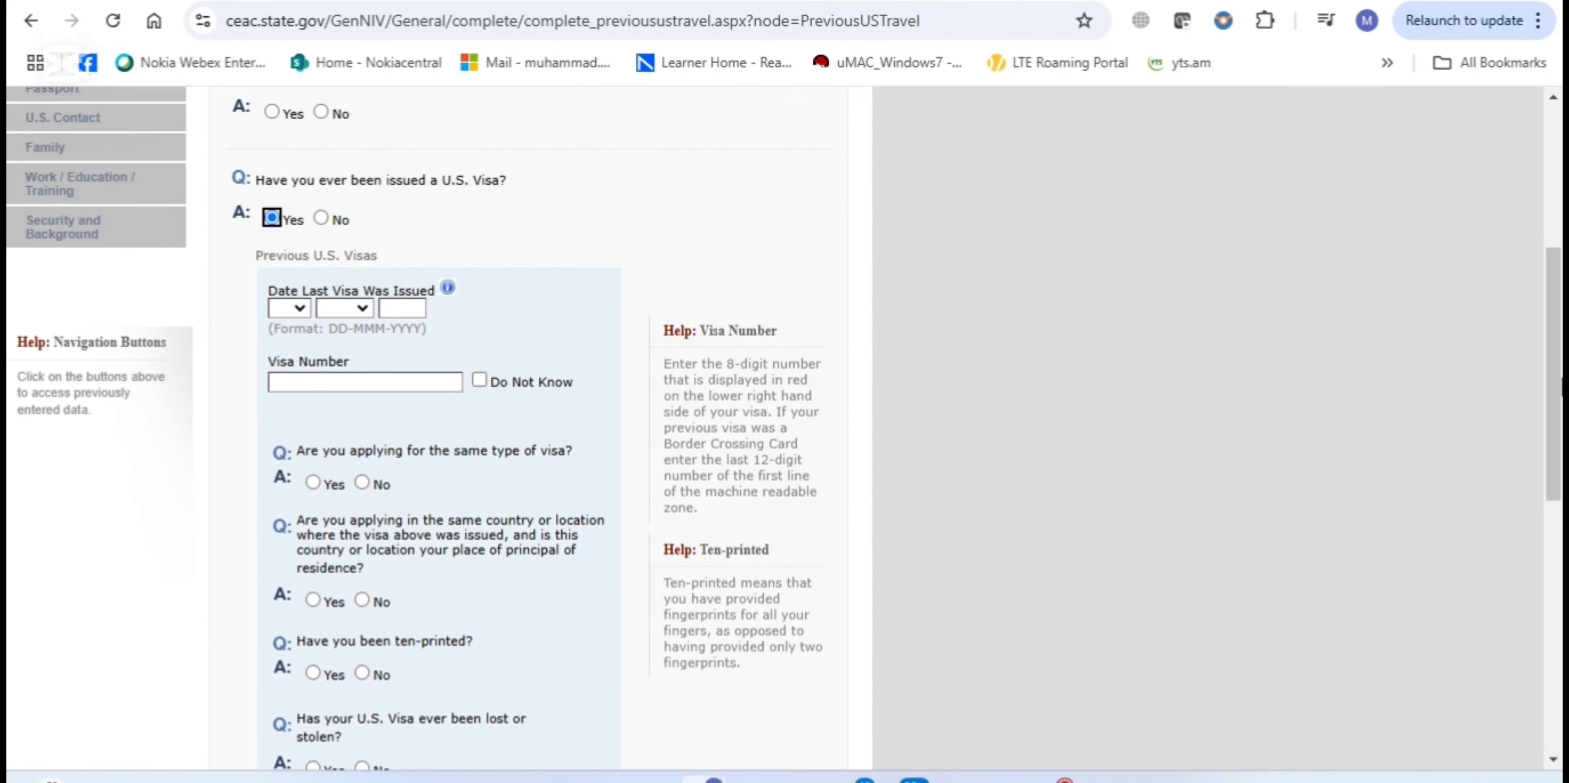
pyautogui.scroll(2, 1301, 291)
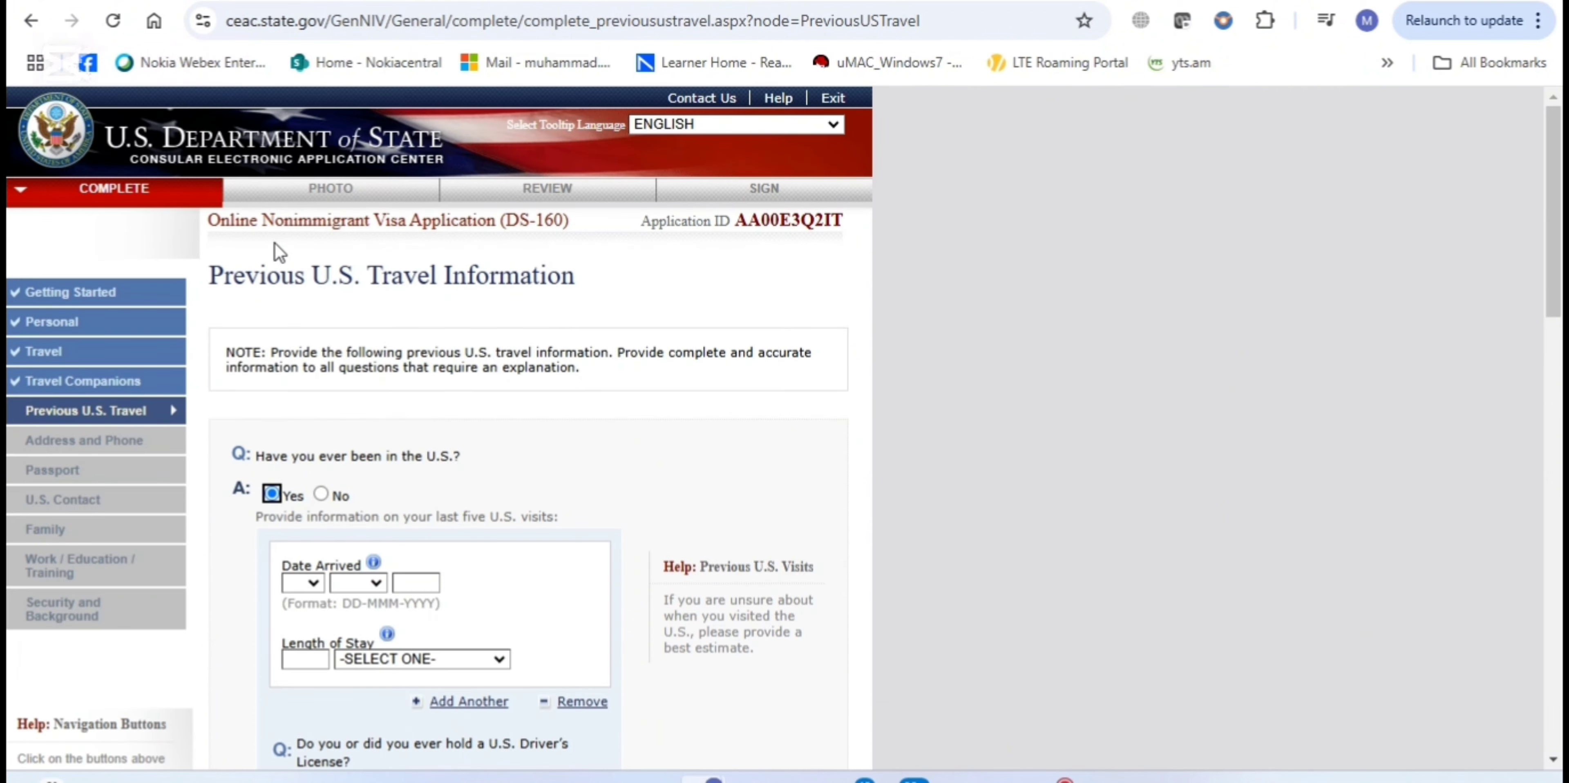
# Answer Yes to having been refused a U.S. visa, revealing the empty Explain box
pyautogui.scroll(-5, 438, 426)
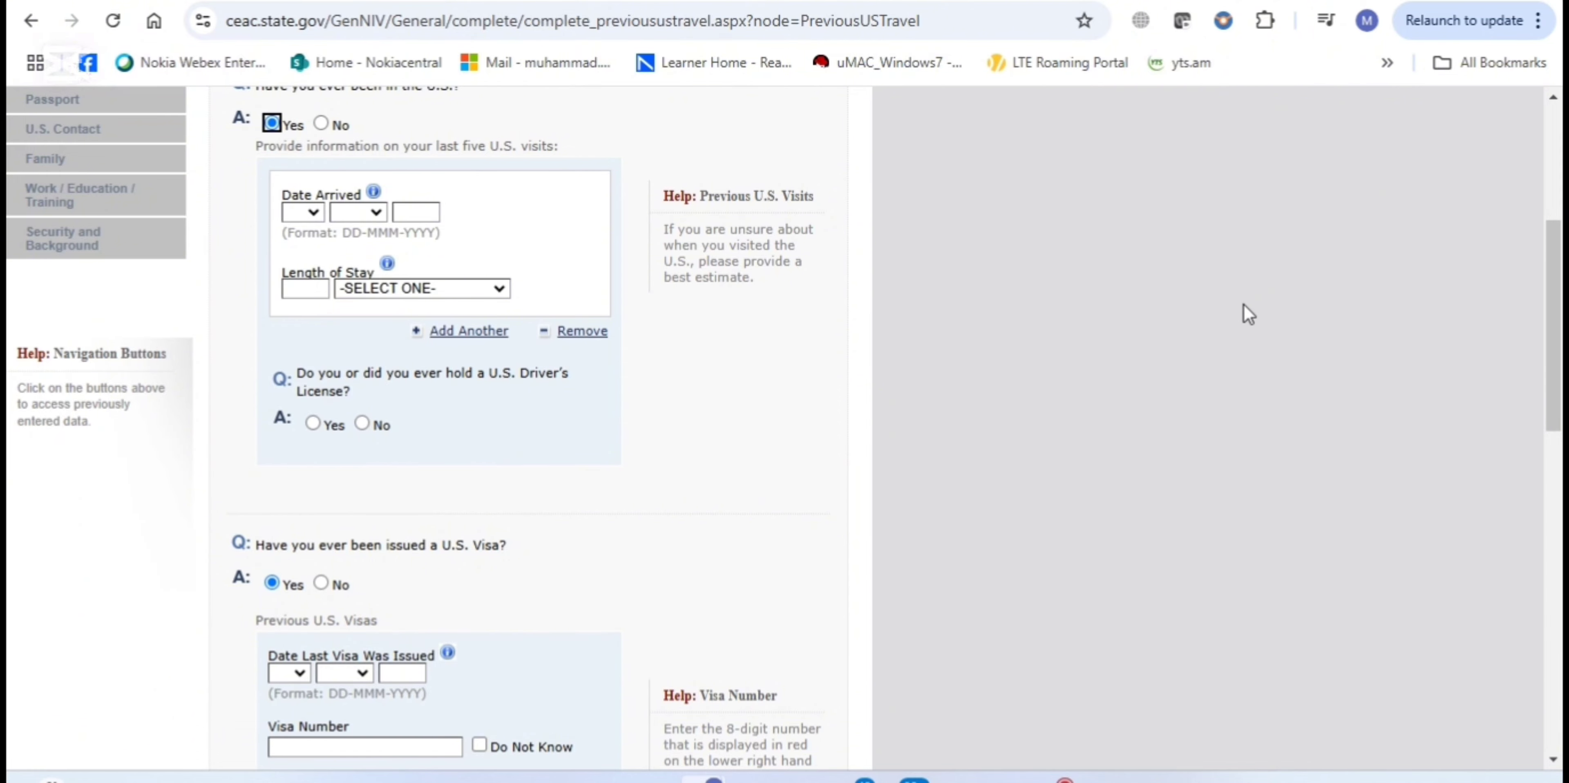
pyautogui.scroll(-15, 1544, 565)
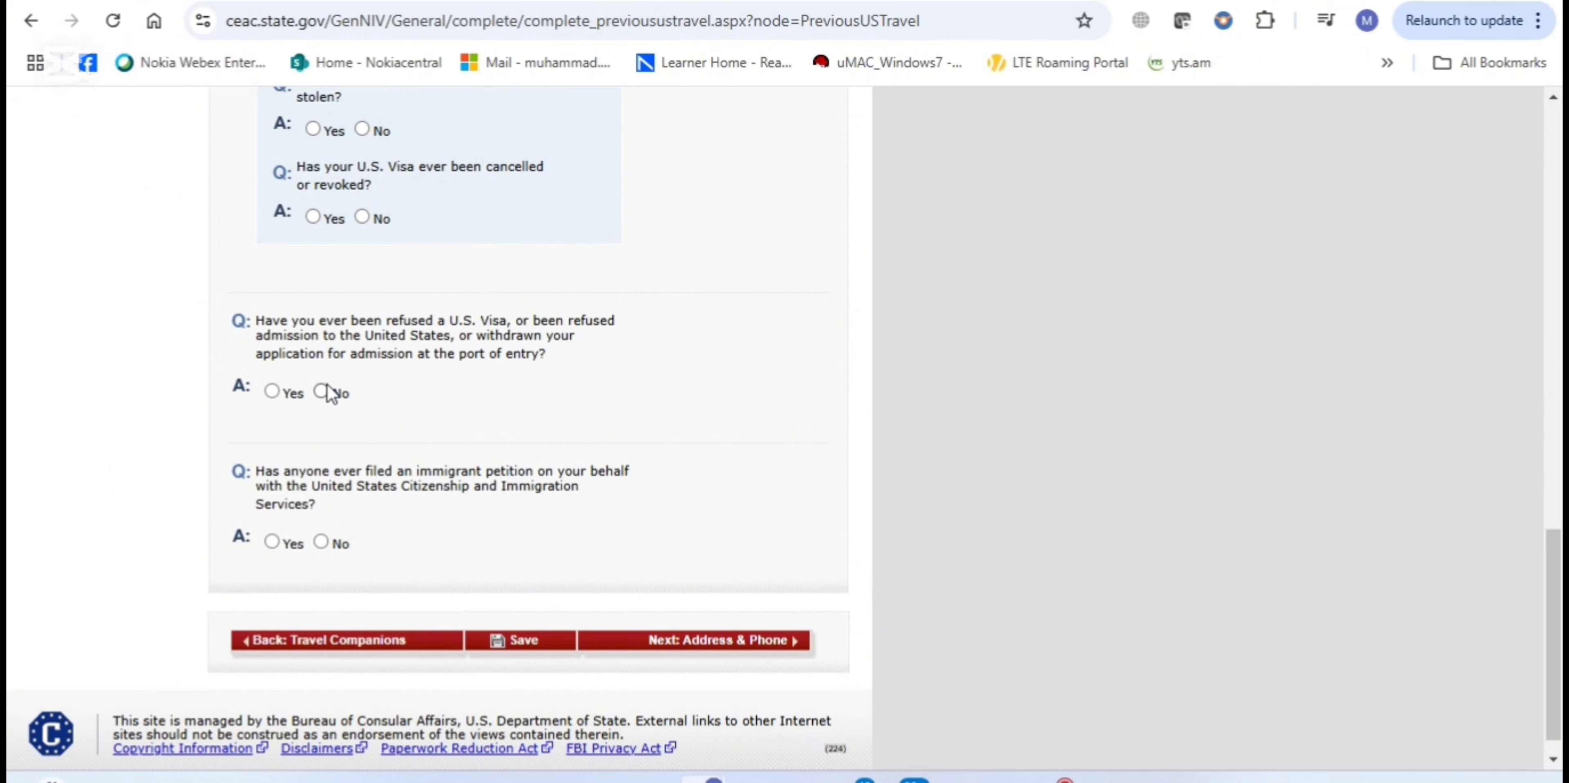
pyautogui.click(271, 390)
pyautogui.scroll(5, 267, 386)
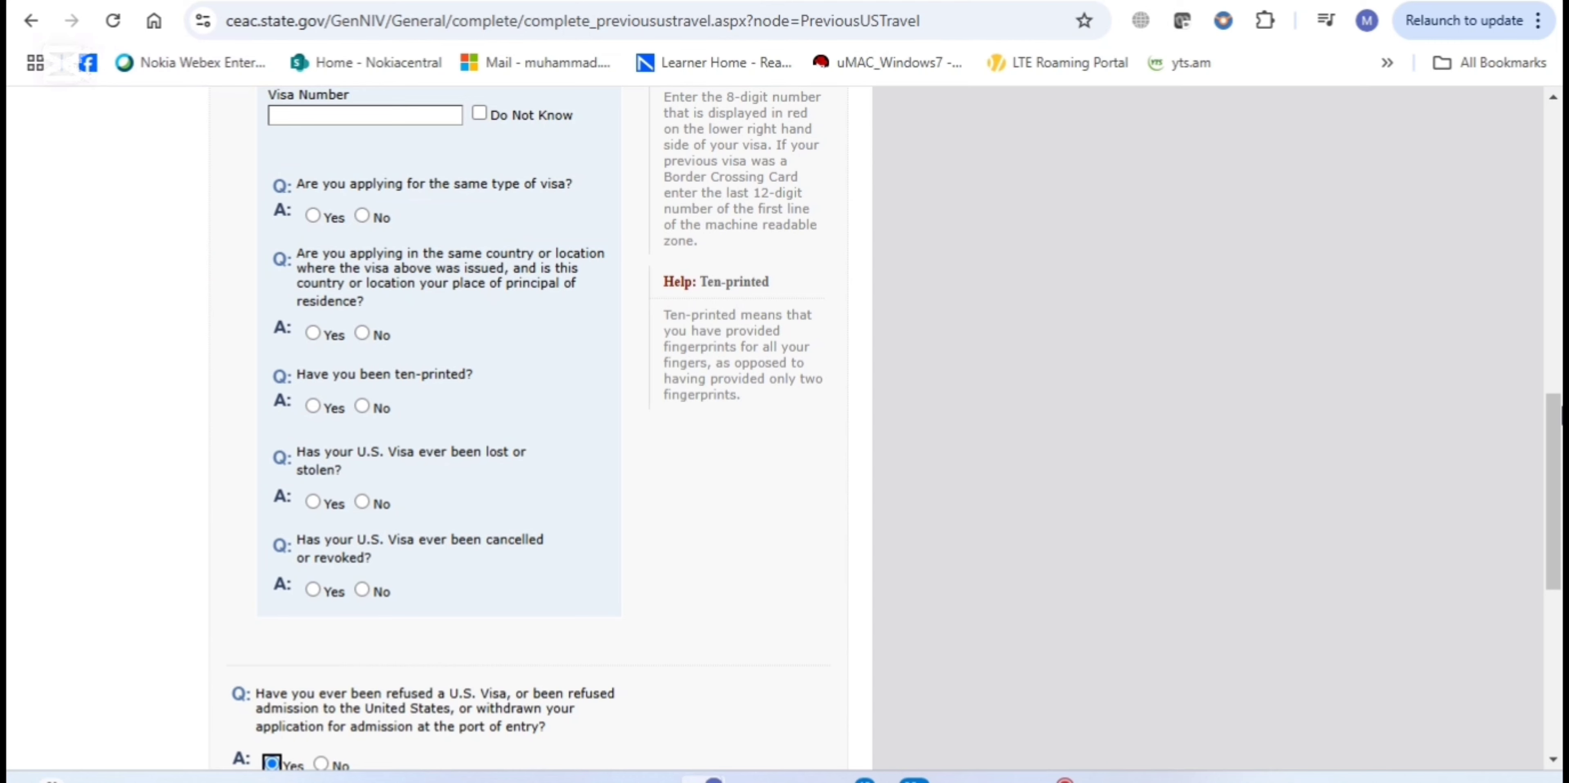
pyautogui.moveTo(1547, 406); pyautogui.dragTo(1543, 524)
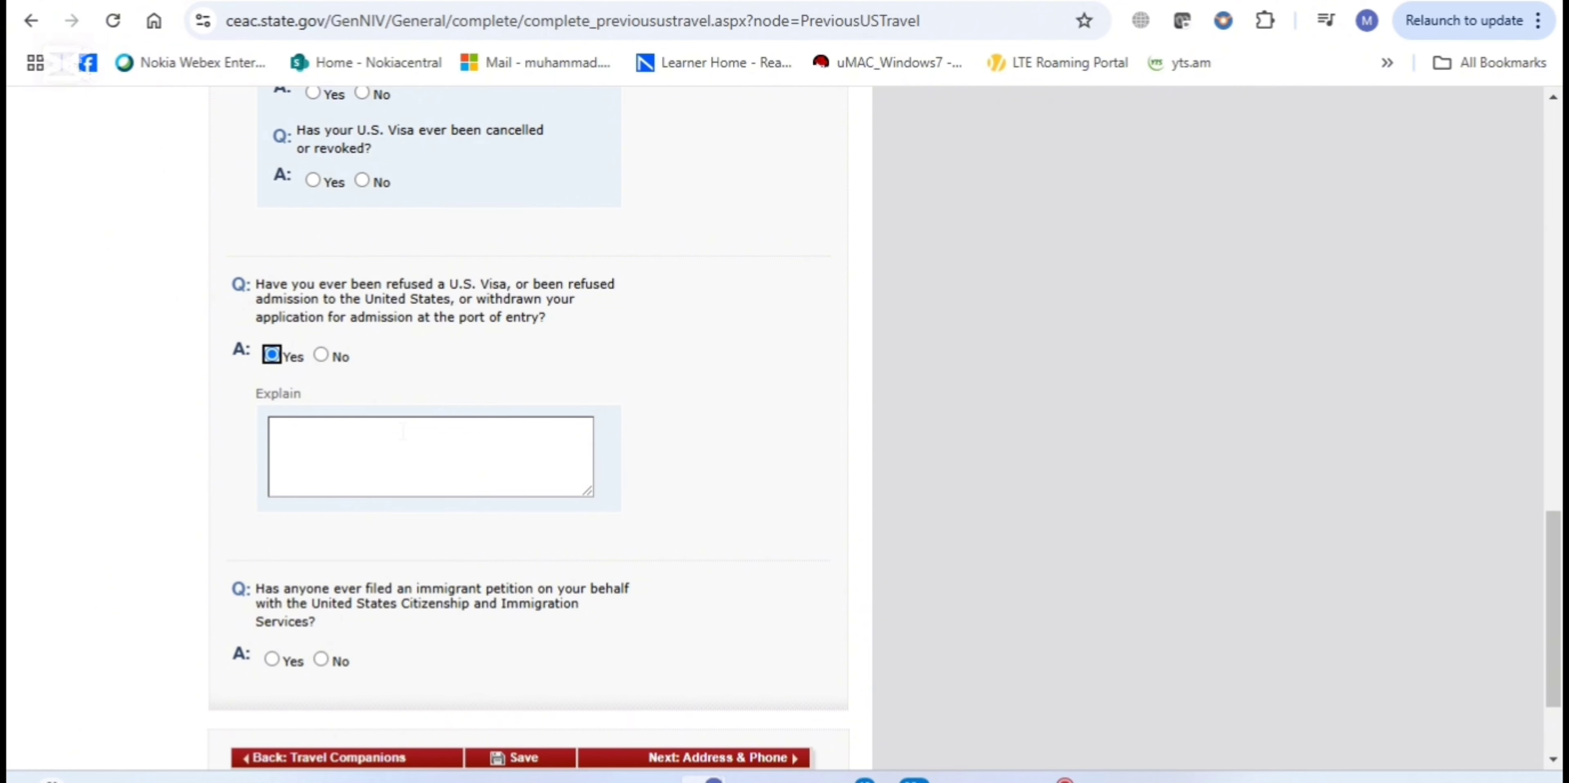
# Place the cursor in the refusal Explain box and scroll to the bottom of Previous U.S. Travel
pyautogui.click(403, 432)
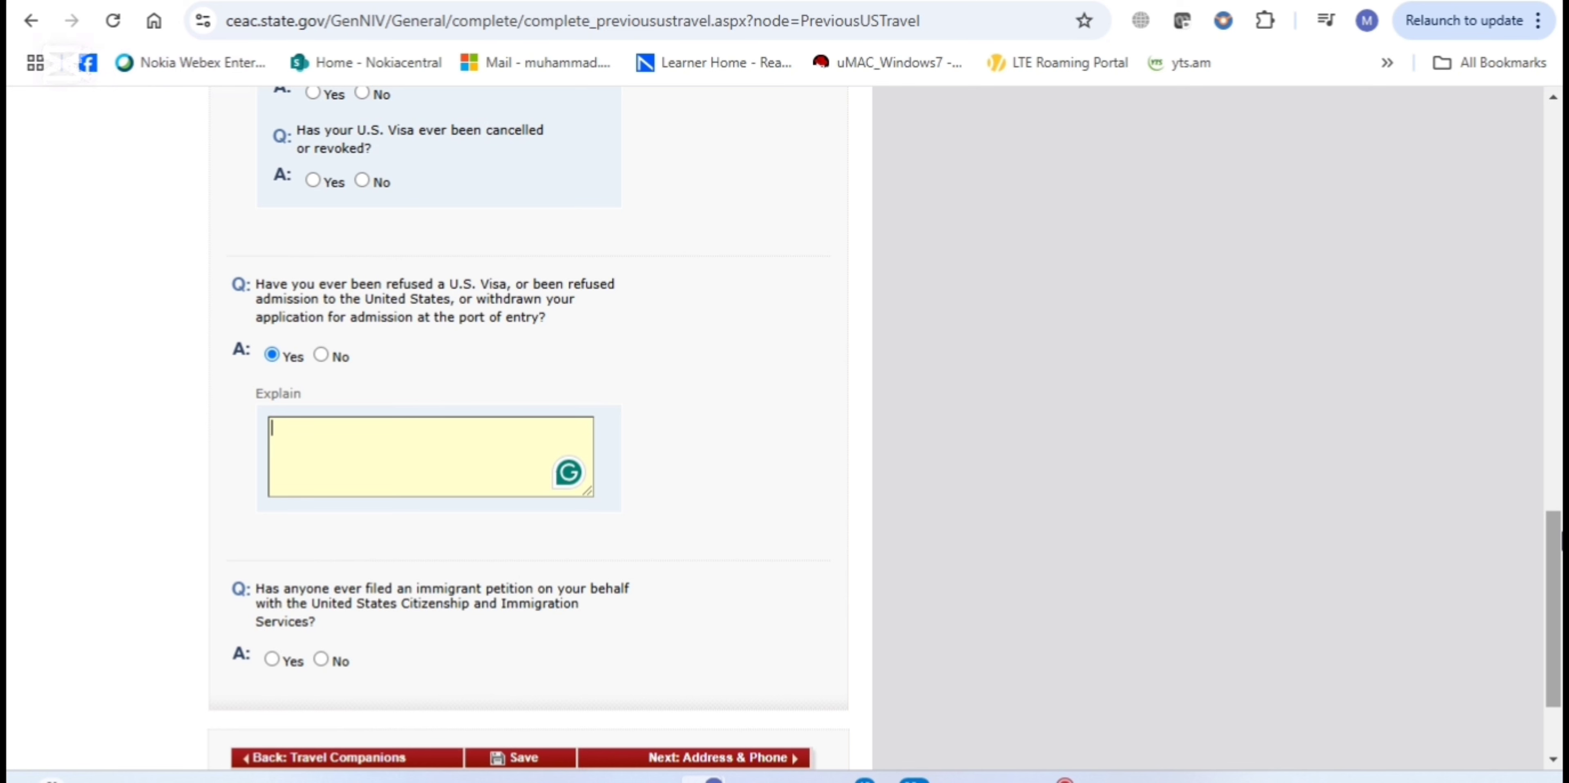
pyautogui.scroll(-3, 1559, 534)
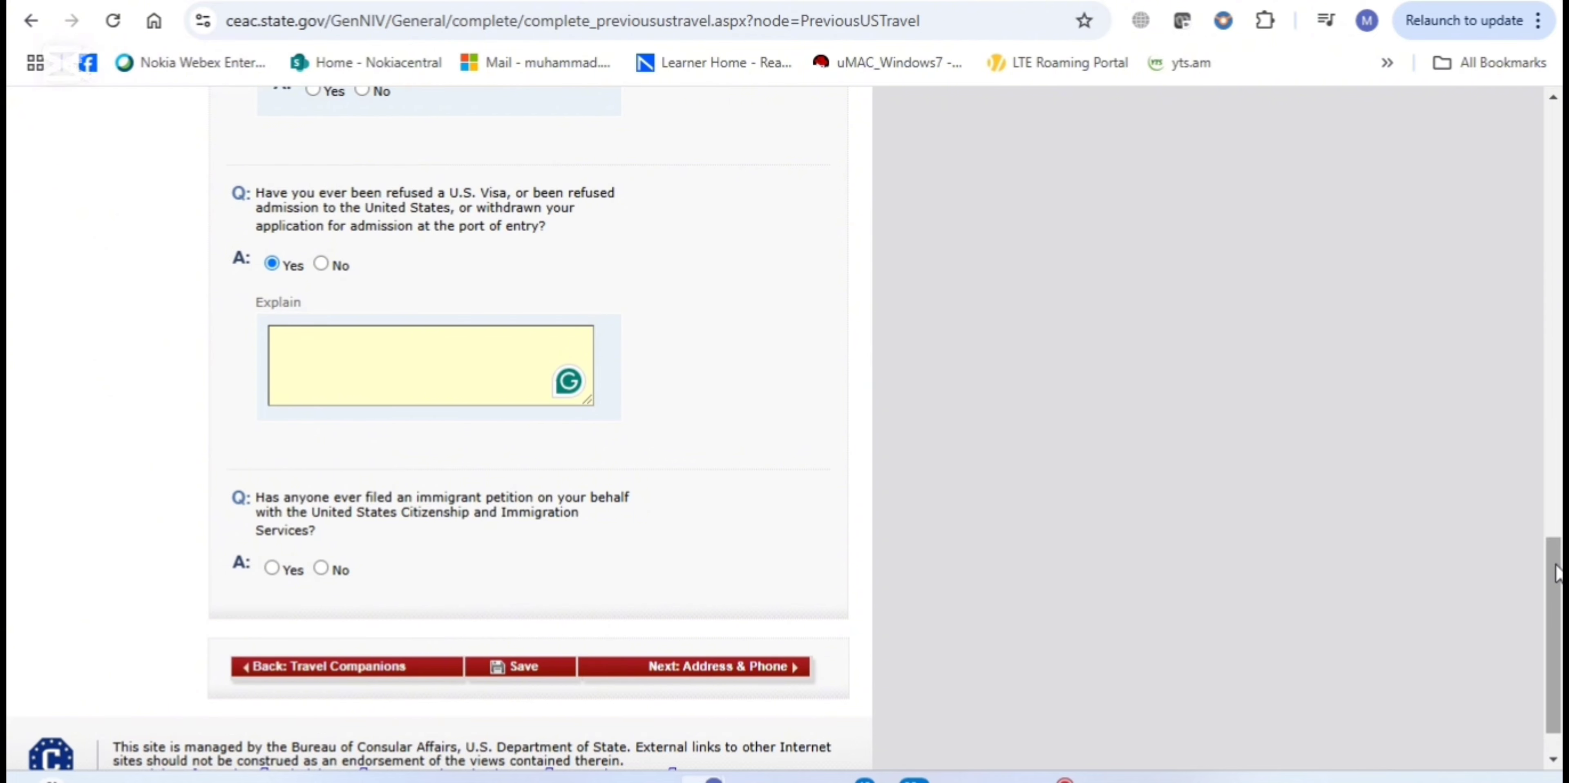
pyautogui.scroll(-2, 1555, 572)
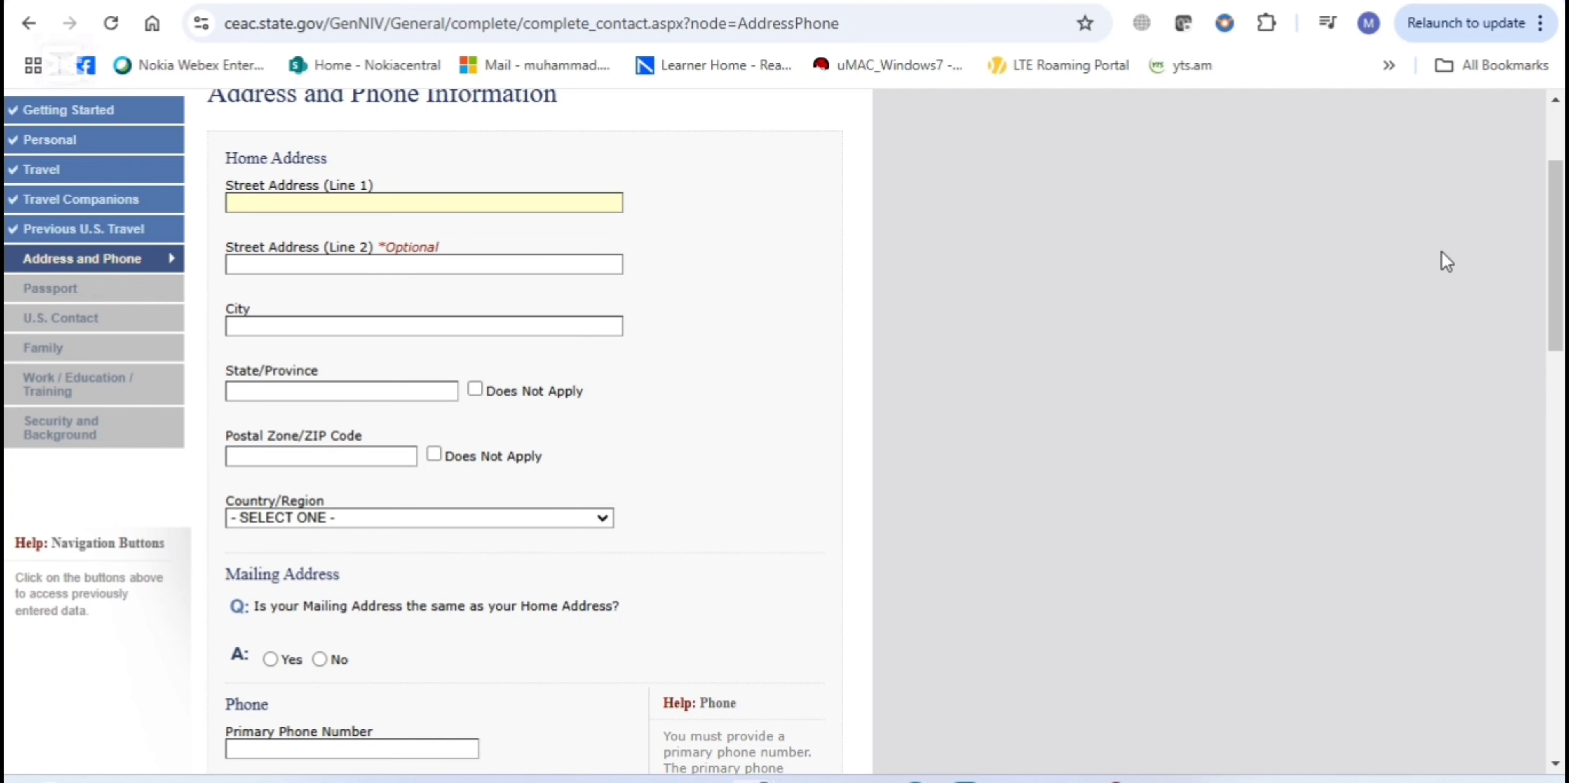
pyautogui.moveTo(1555, 266); pyautogui.dragTo(1555, 384)
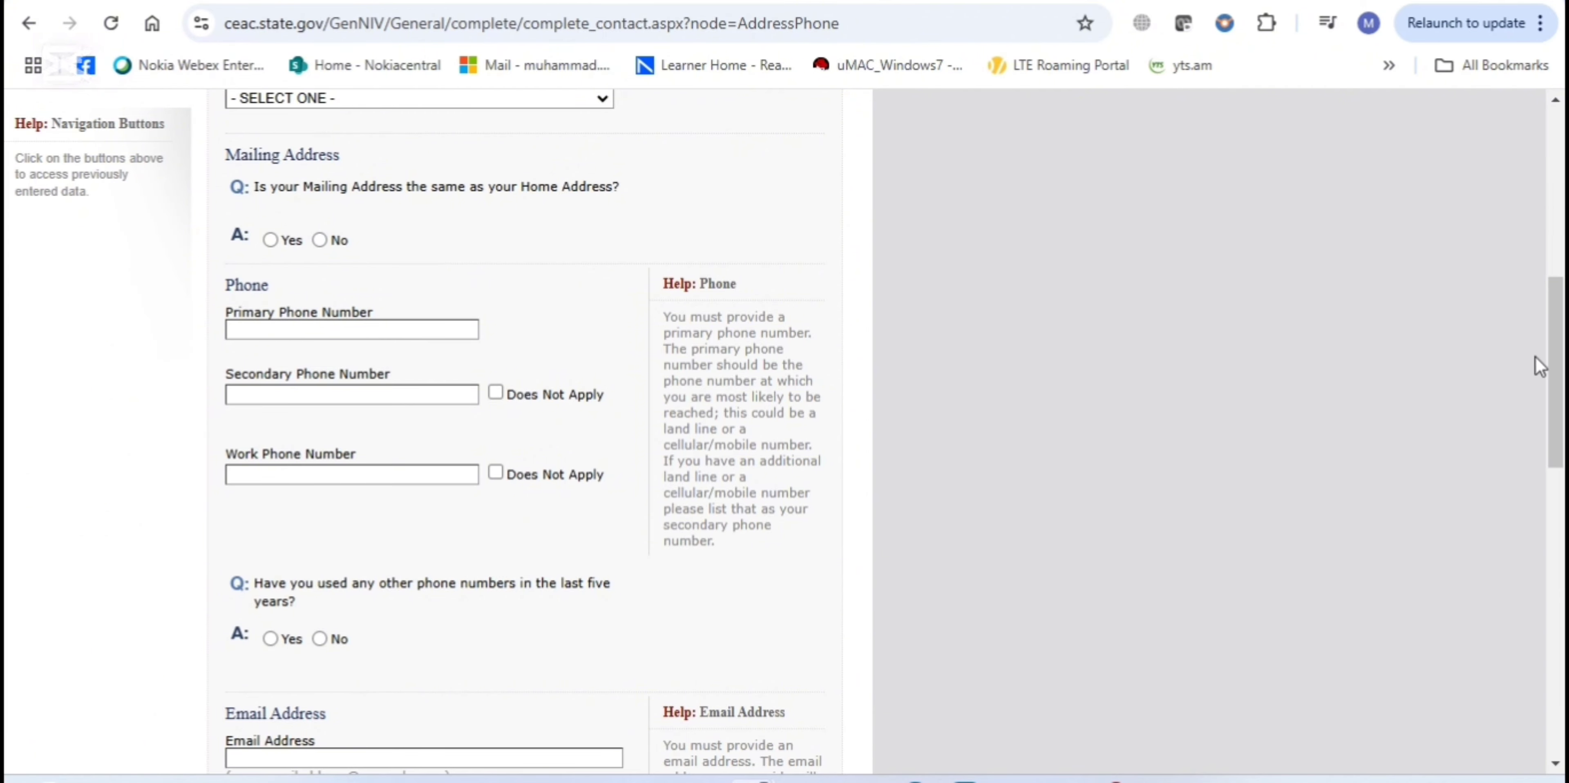
pyautogui.moveTo(1555, 368); pyautogui.dragTo(1555, 435)
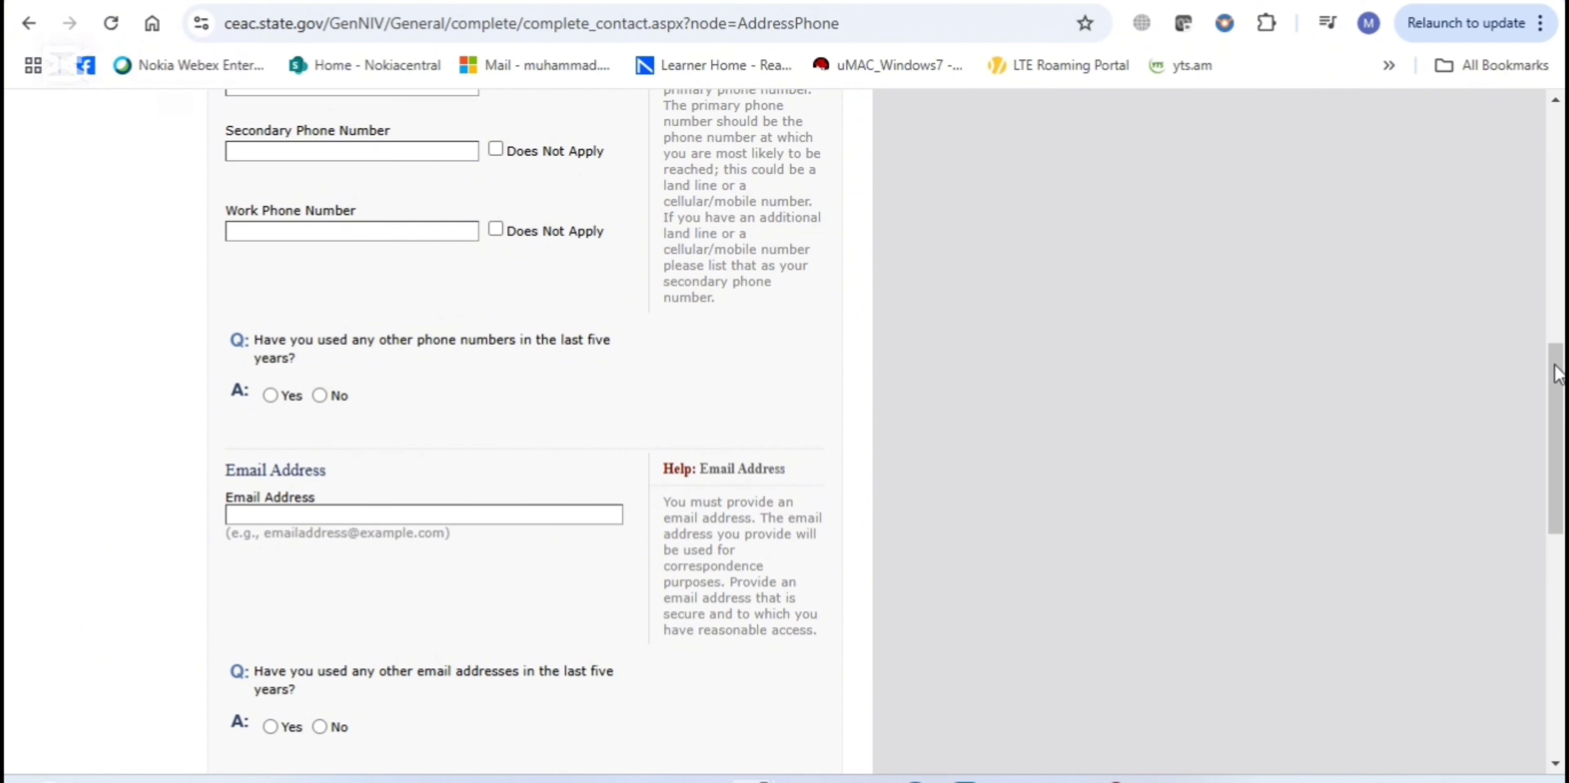
pyautogui.moveTo(1555, 384); pyautogui.dragTo(1555, 430)
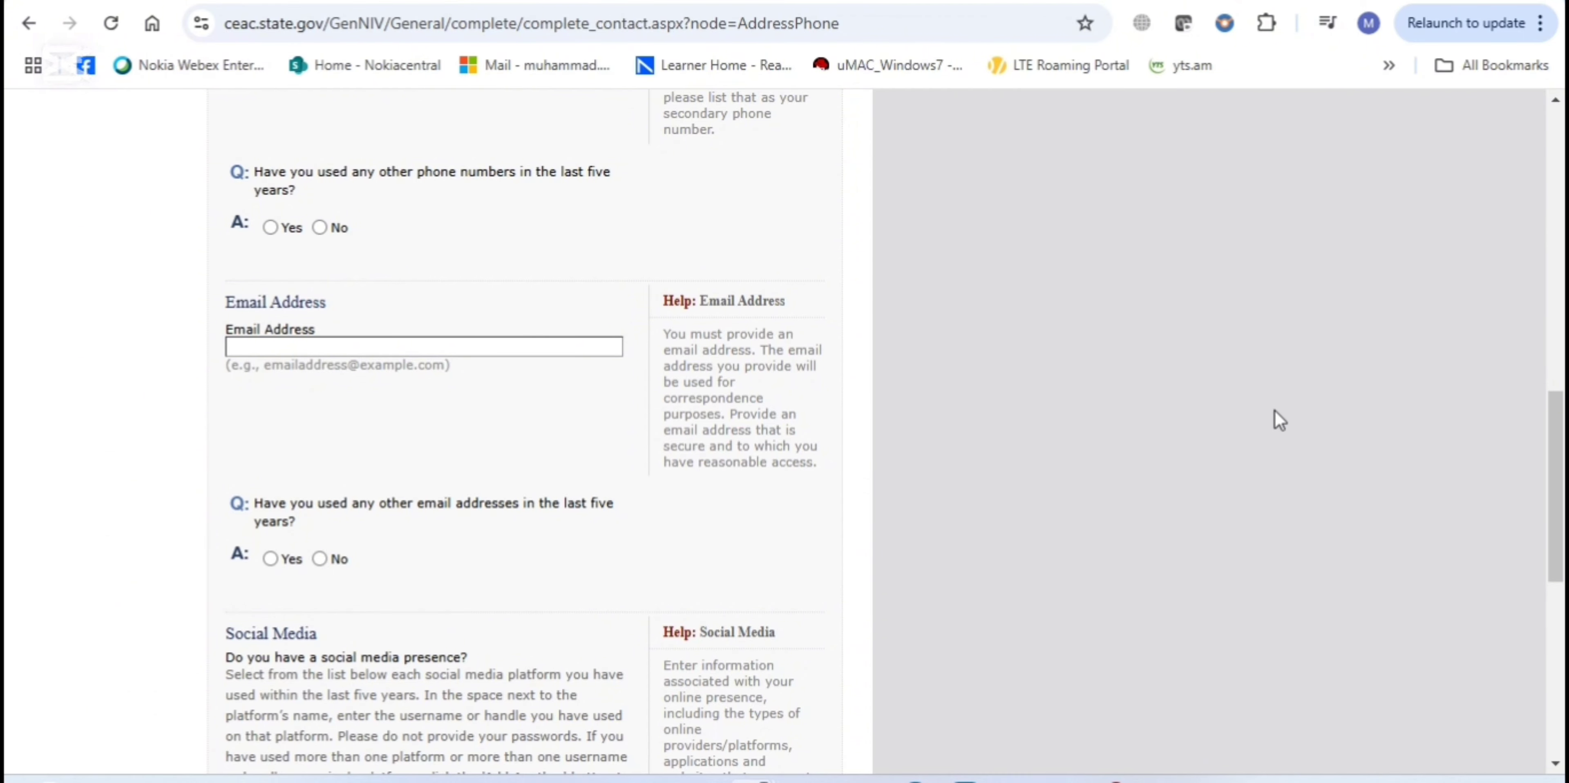
# Choose LINKEDIN as the social media platform, staying on the form when the leave warning appears
pyautogui.moveTo(1556, 468); pyautogui.dragTo(1560, 574)
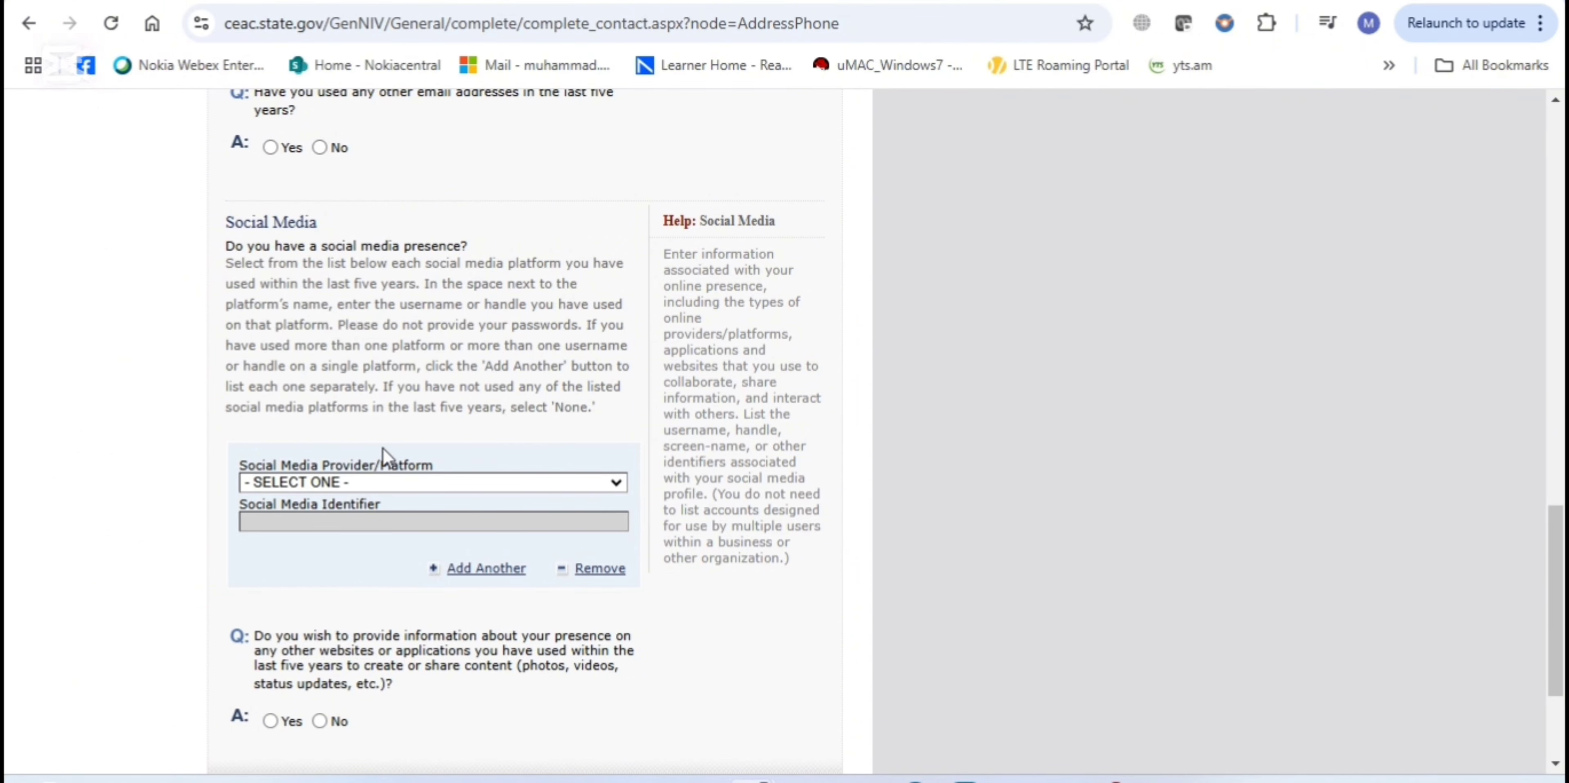
pyautogui.click(391, 481)
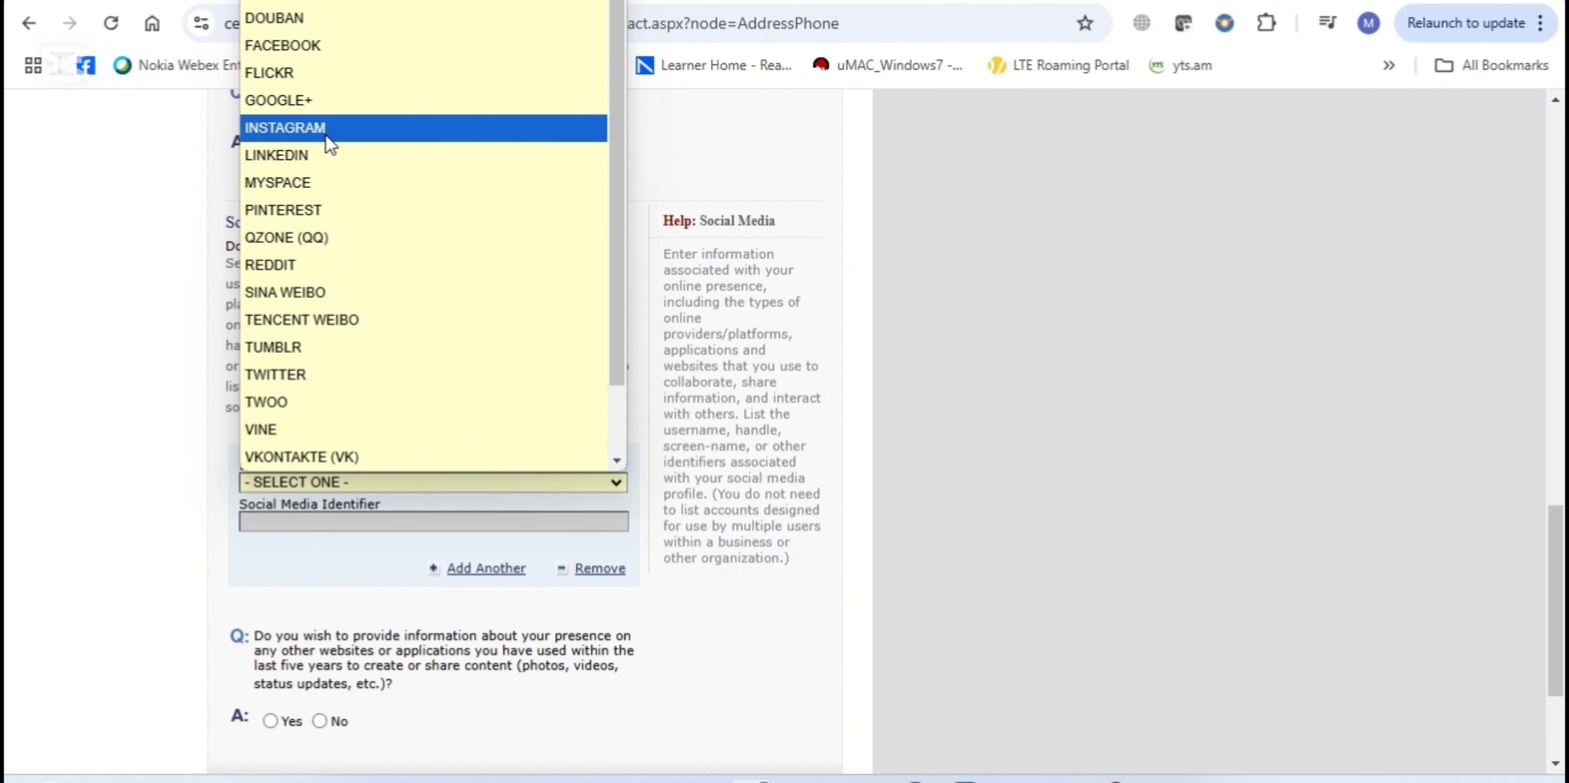
pyautogui.click(329, 156)
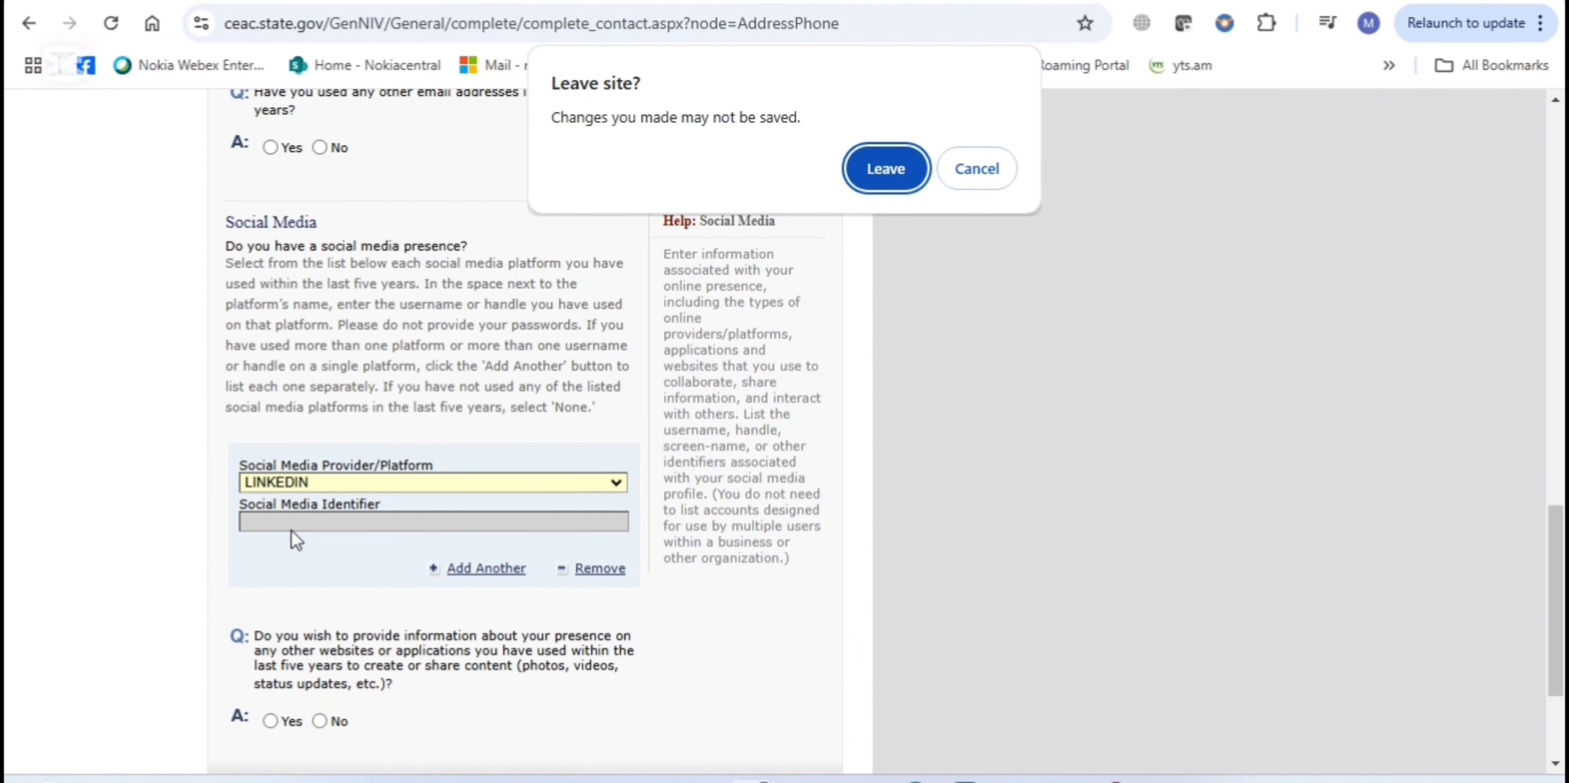
pyautogui.click(983, 173)
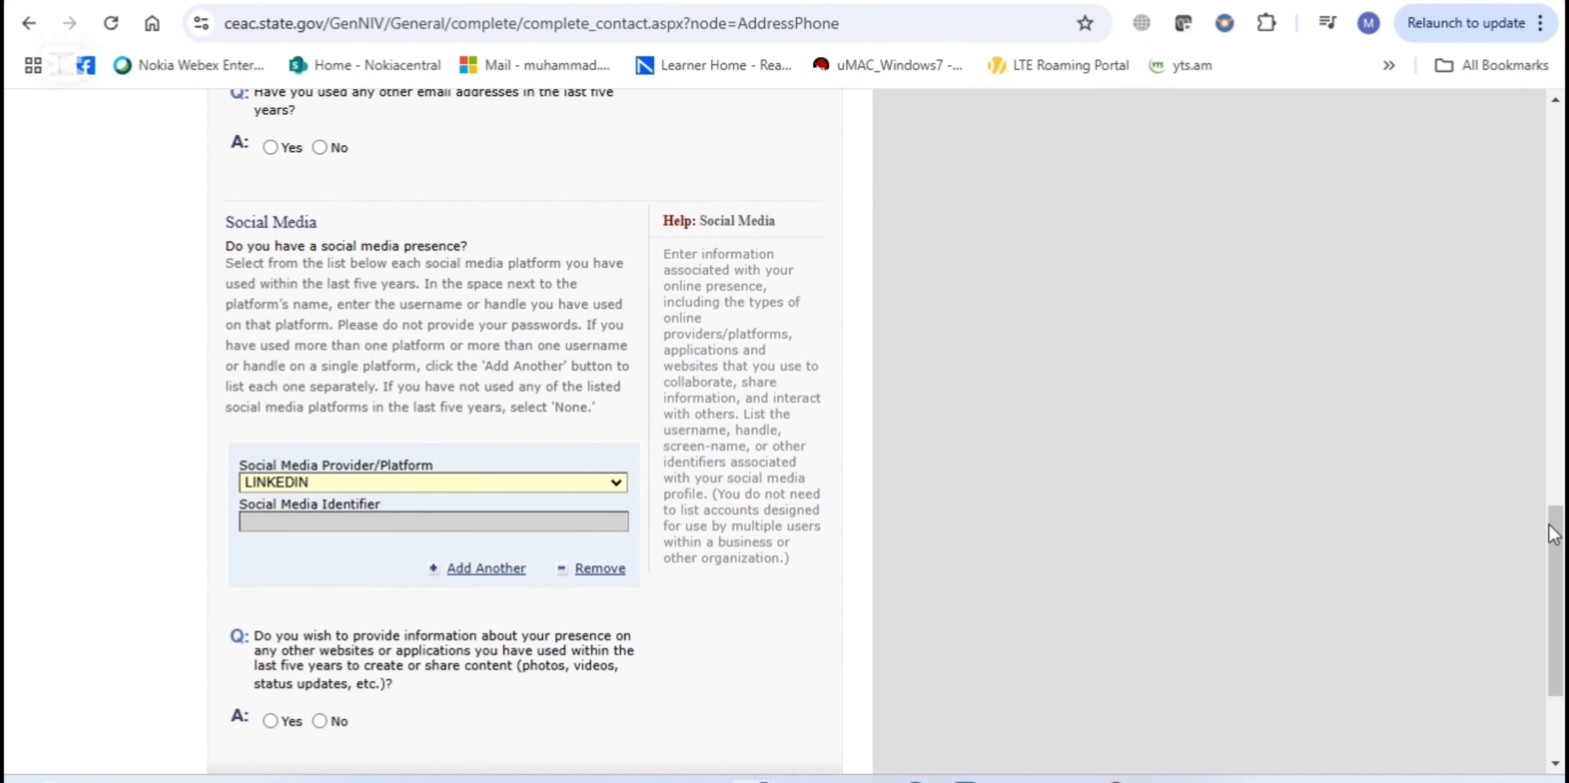
# Answer Yes to presence on other websites, stay on the page, and continue to Passport
pyautogui.moveTo(1556, 538); pyautogui.dragTo(1556, 576)
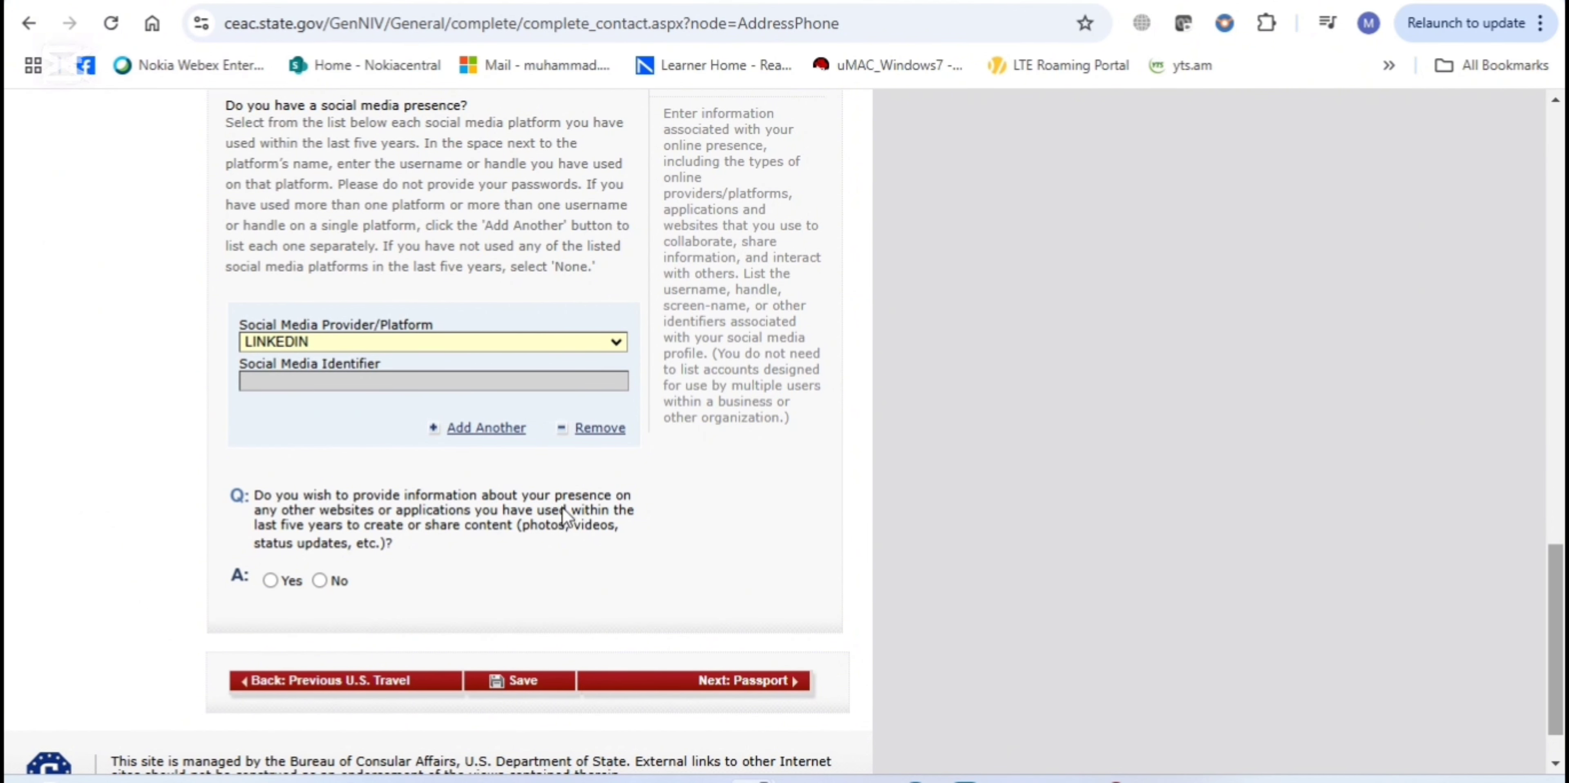
pyautogui.click(271, 580)
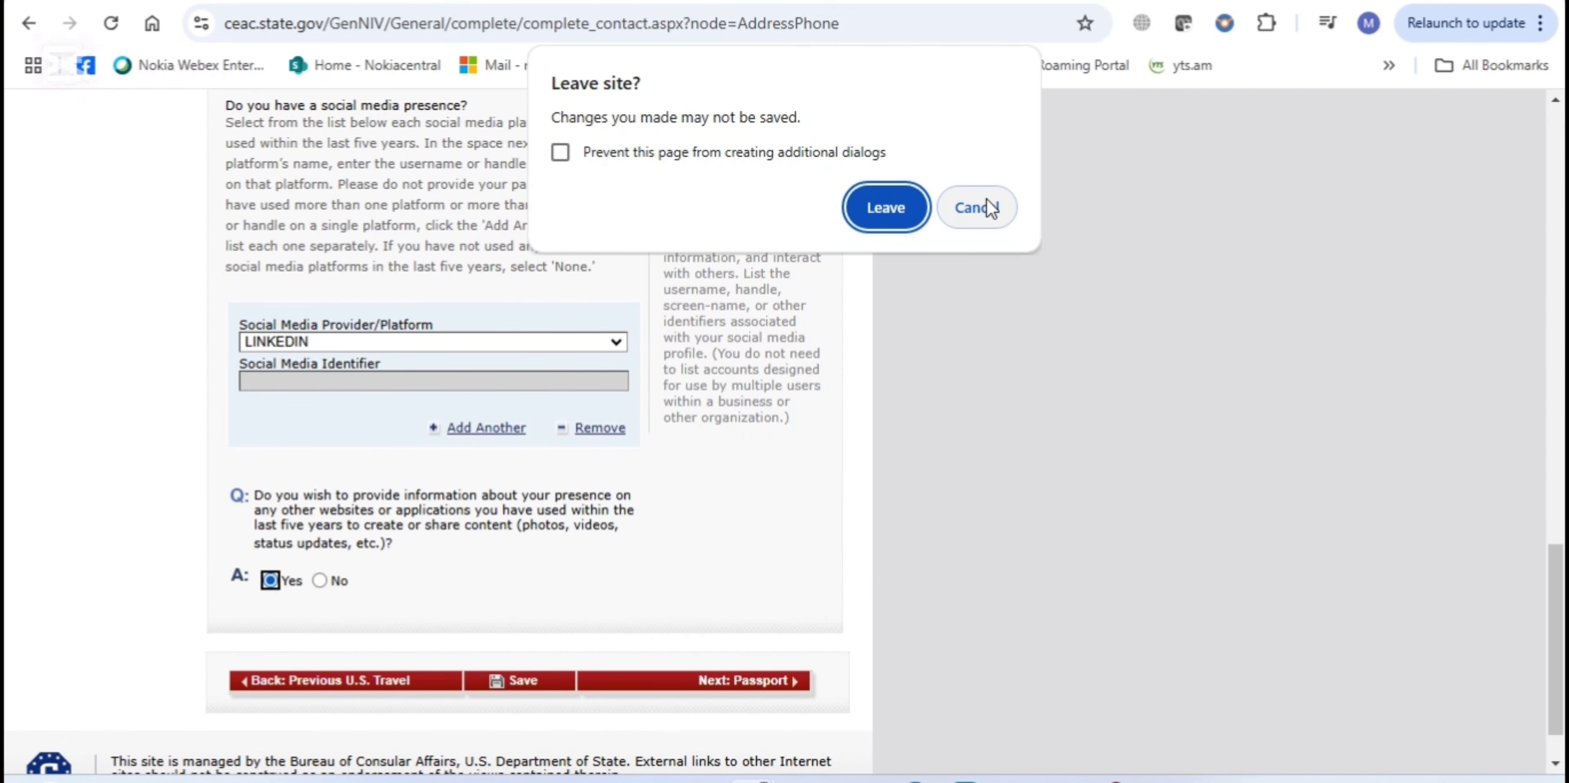
pyautogui.click(992, 208)
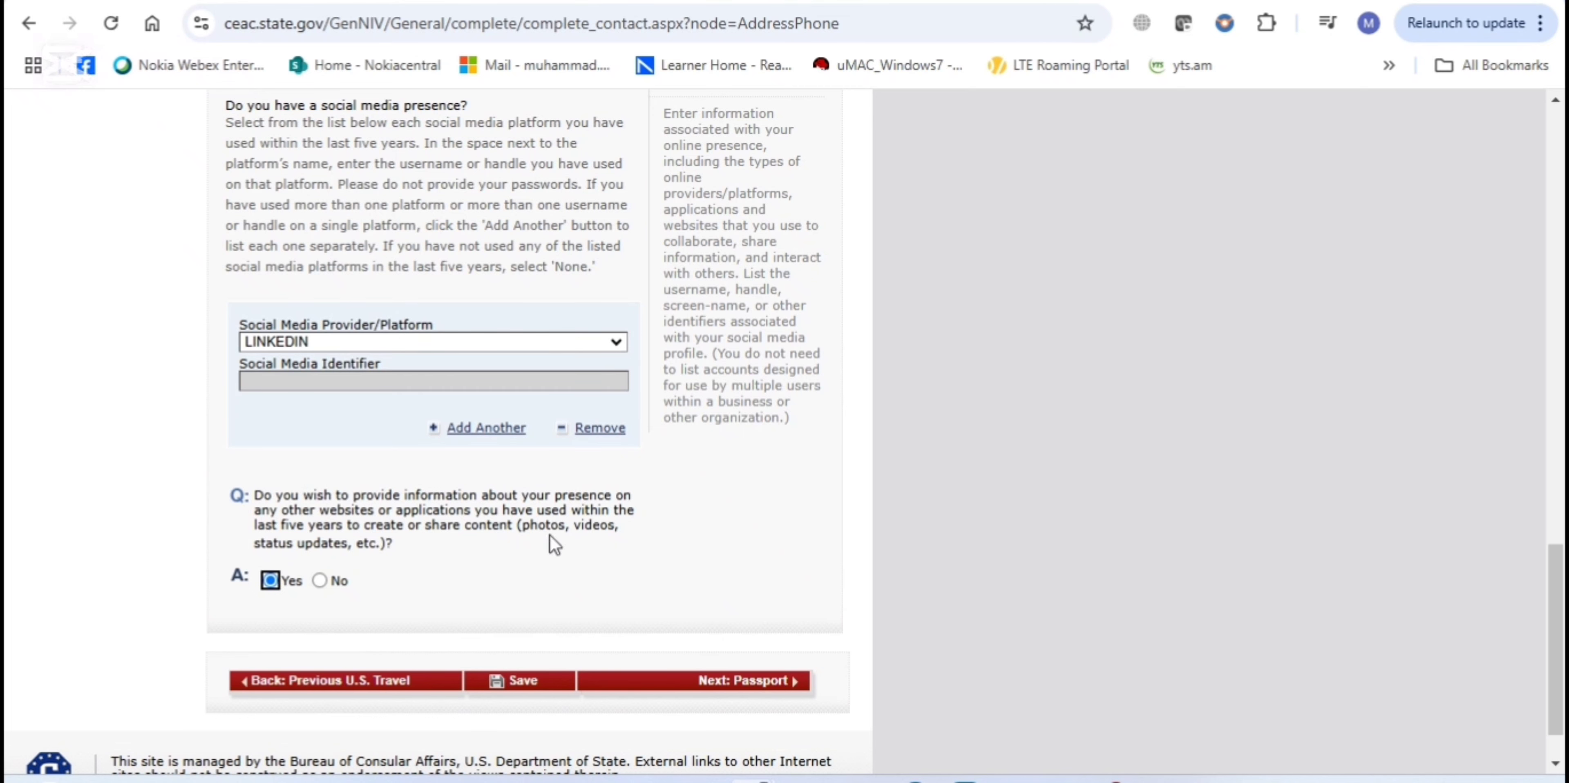
pyautogui.click(751, 700)
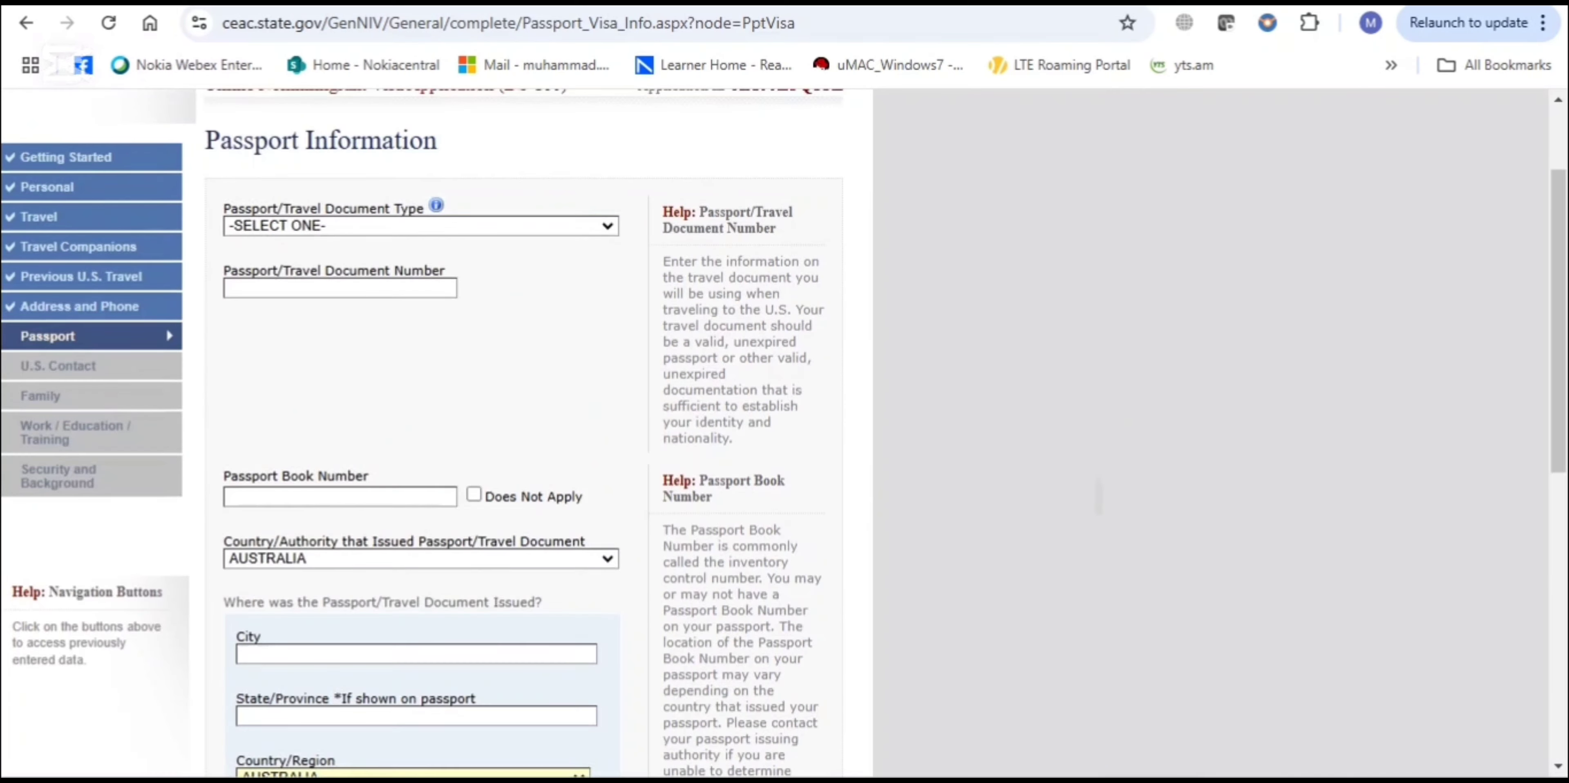
# Set the passport/travel document type to REGULAR and move into the Document Number field
pyautogui.scroll(-1, 784, 432)
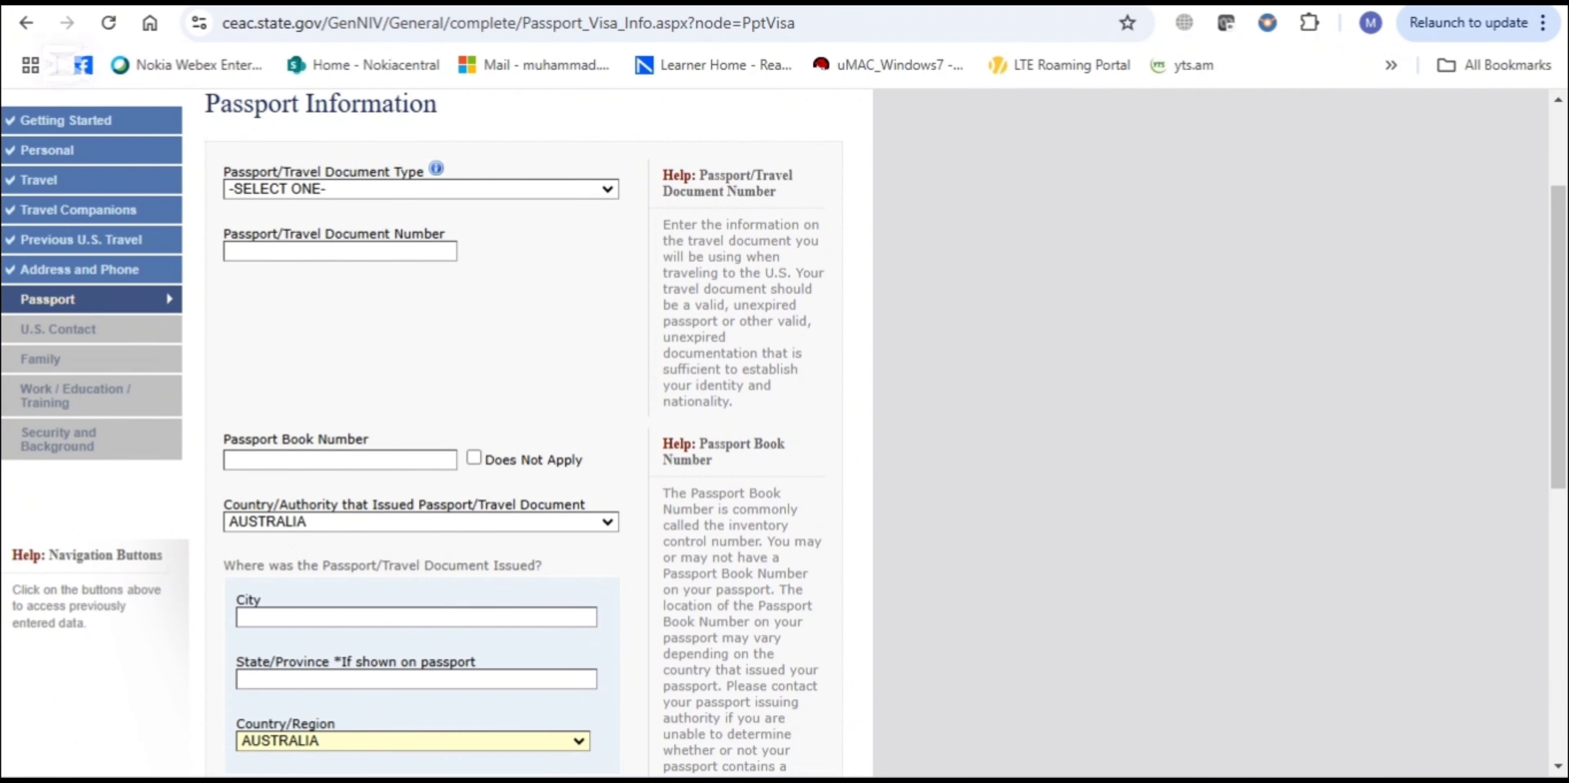
pyautogui.click(553, 191)
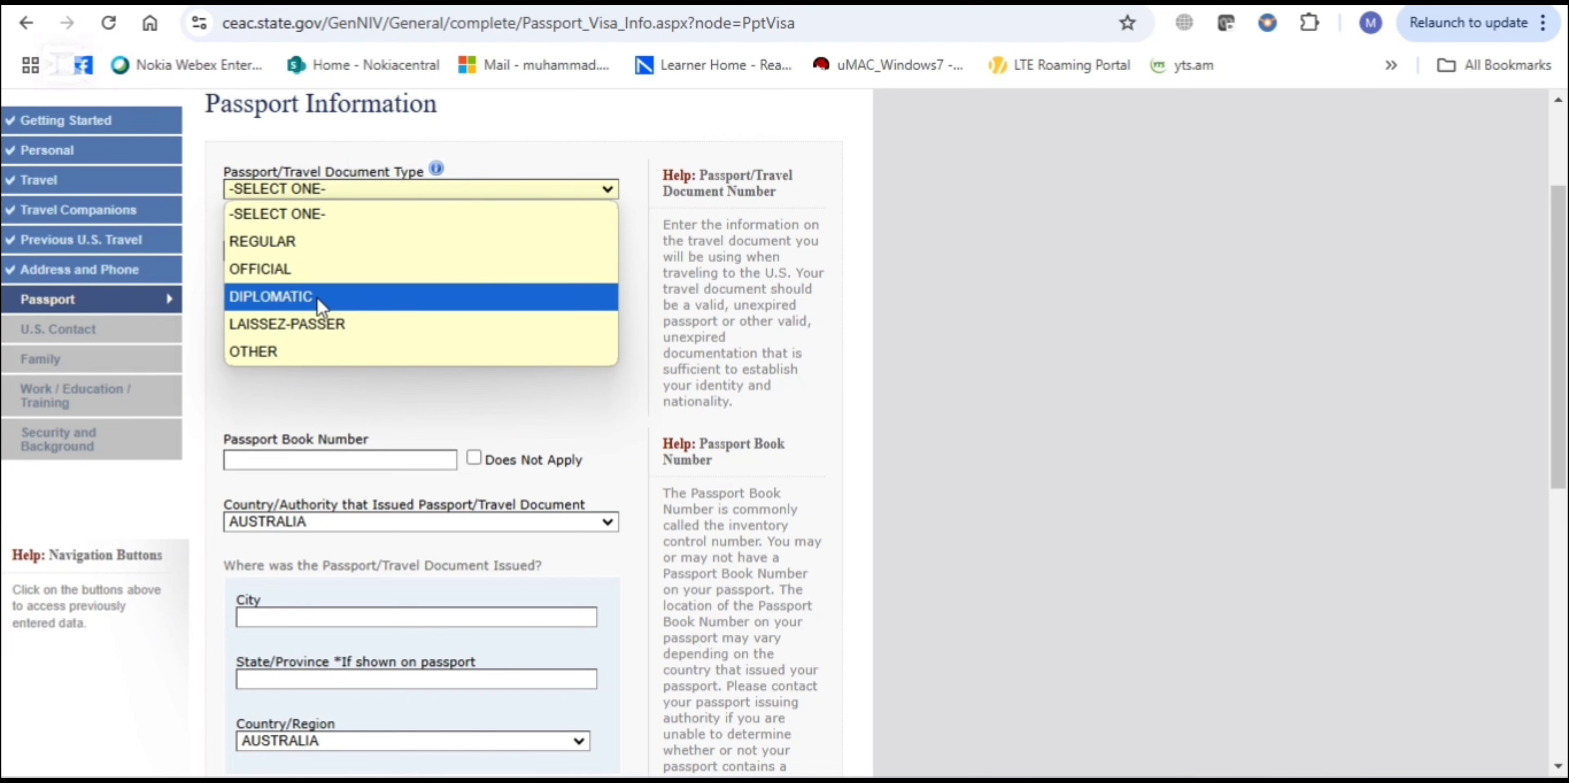
pyautogui.click(320, 242)
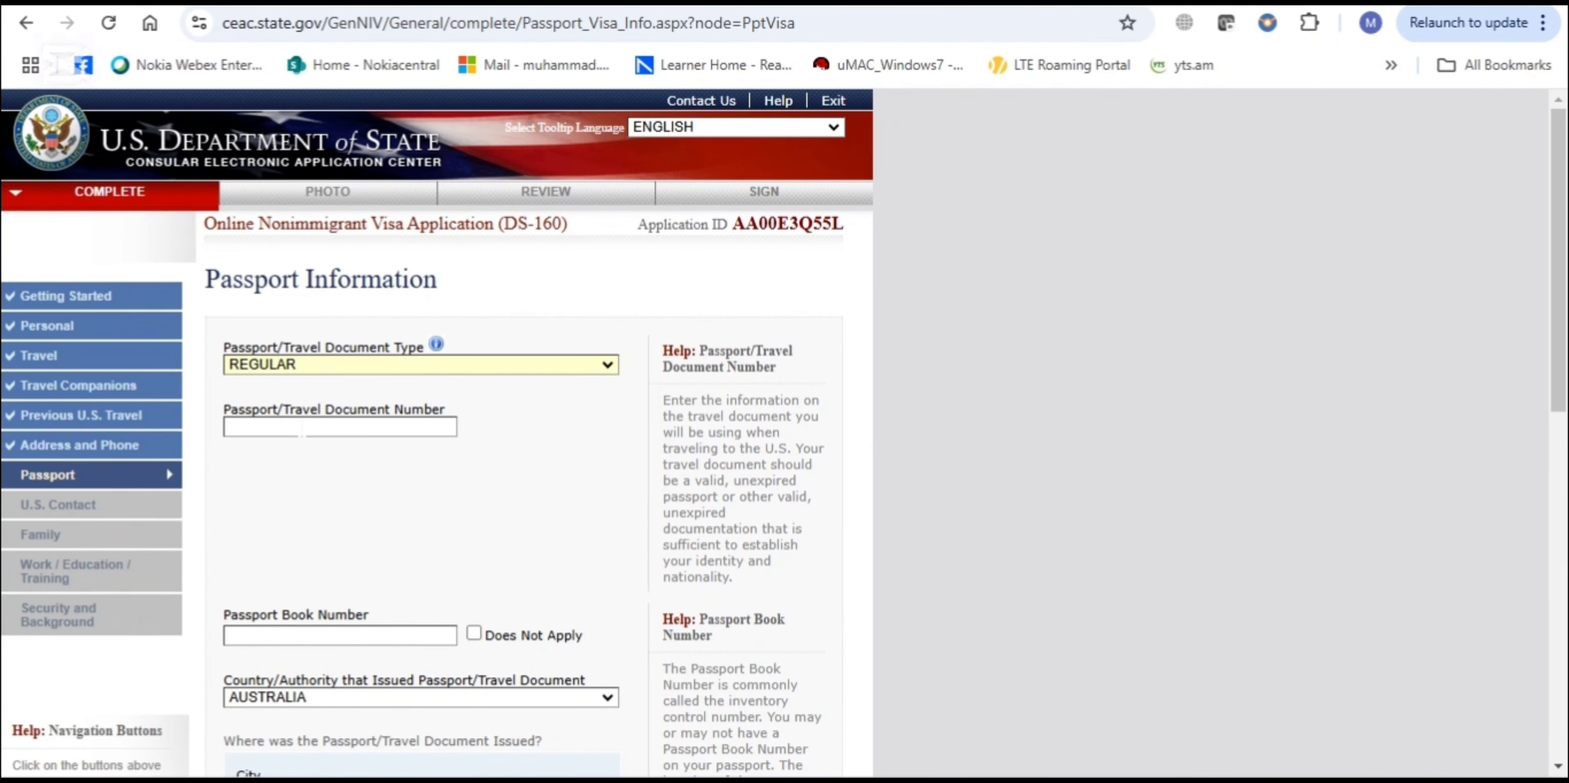
pyautogui.click(302, 428)
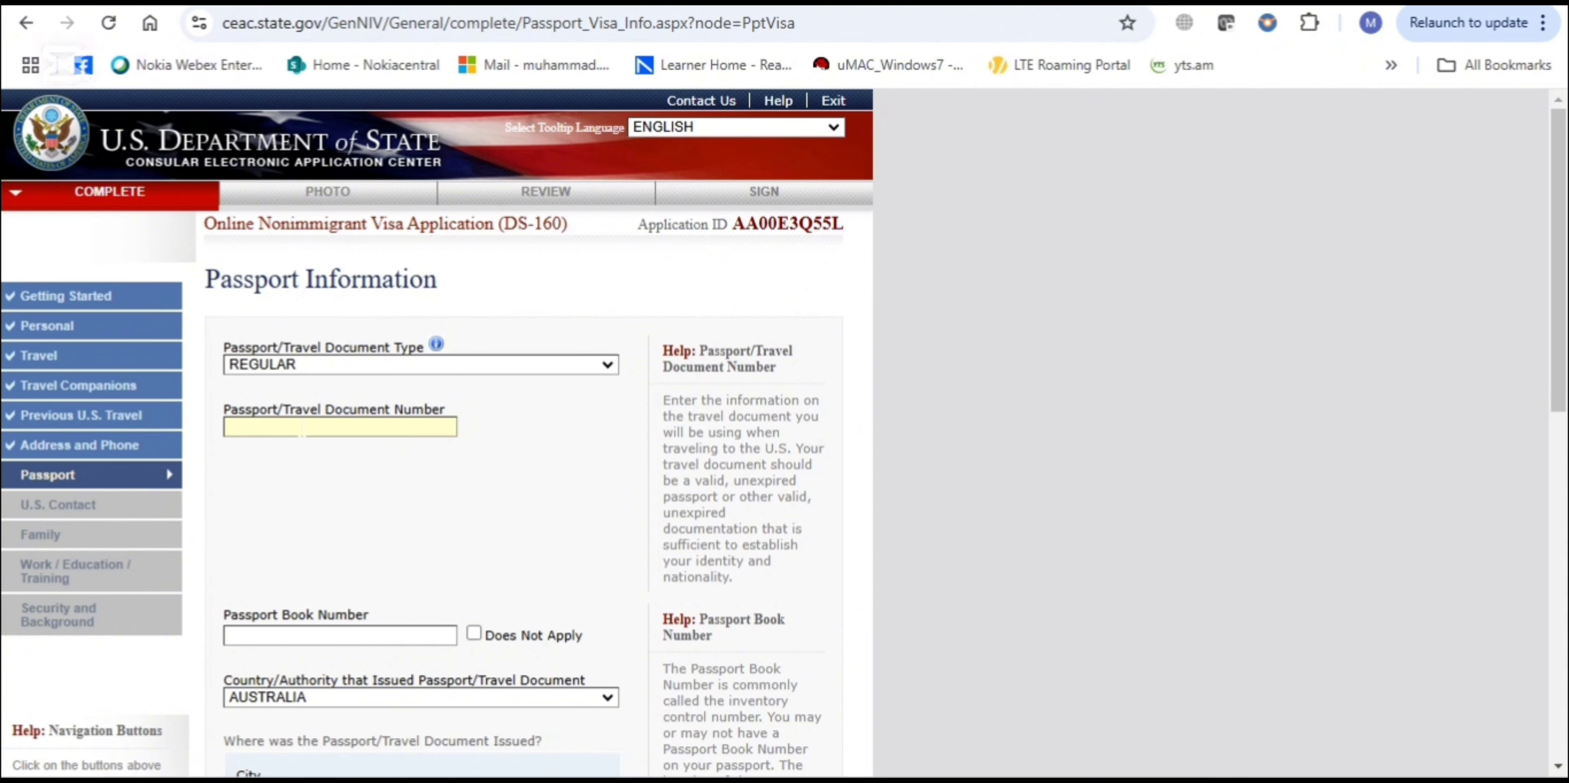
# Answer No to ever having lost or had a passport stolen
pyautogui.scroll(-2, 302, 428)
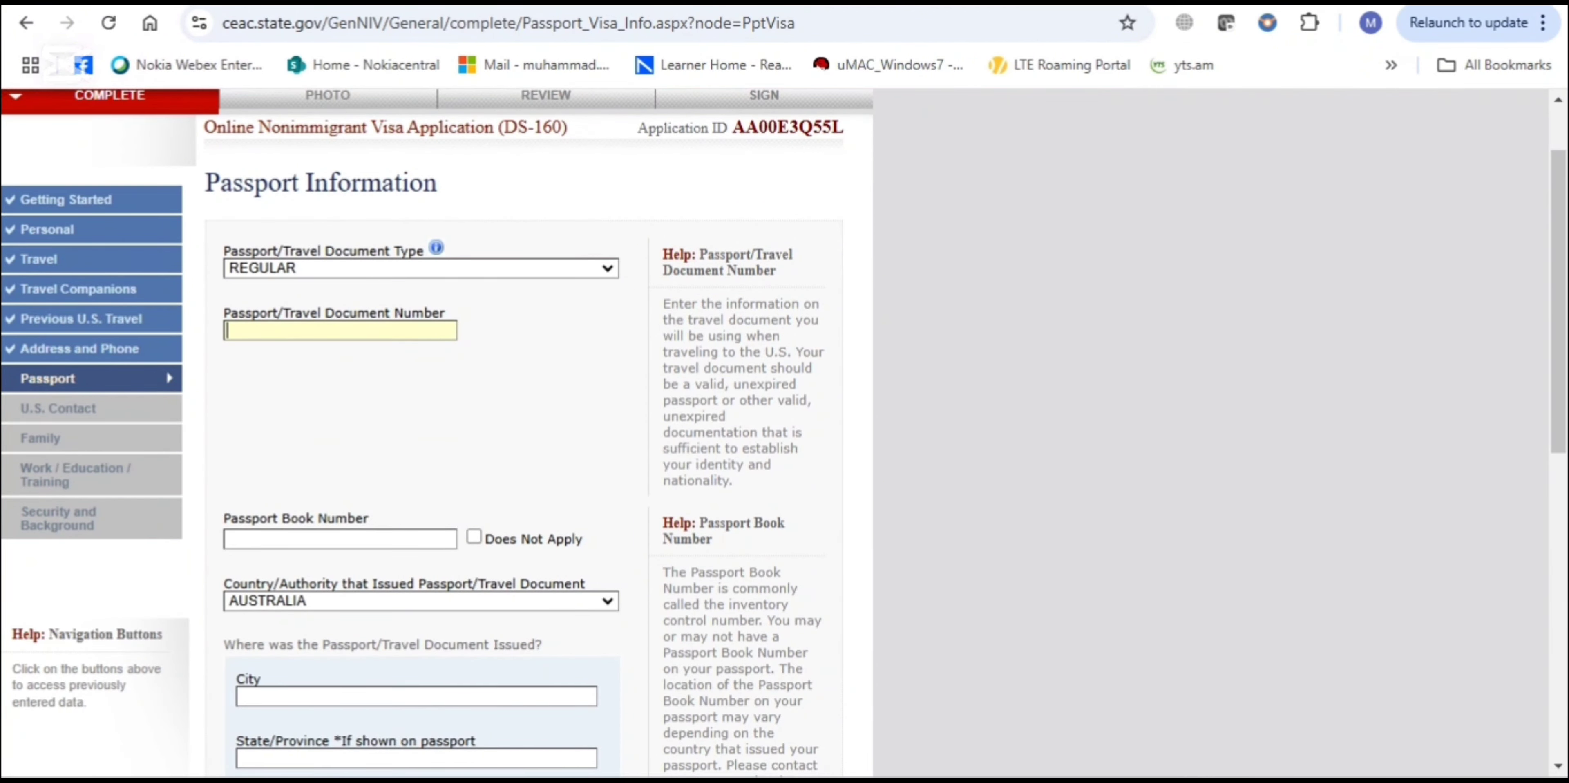
pyautogui.scroll(-4, 302, 428)
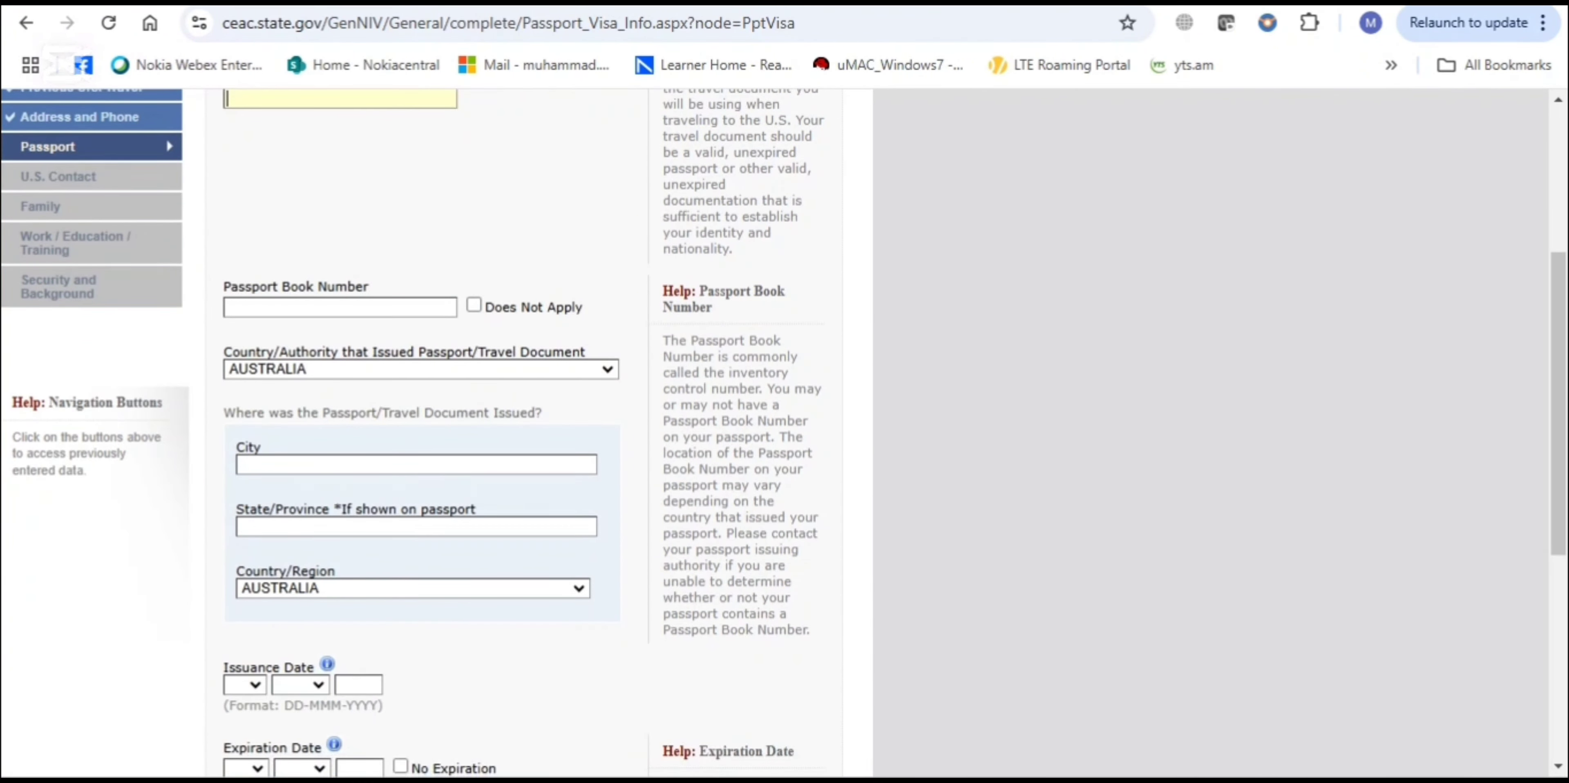
pyautogui.scroll(-1, 302, 427)
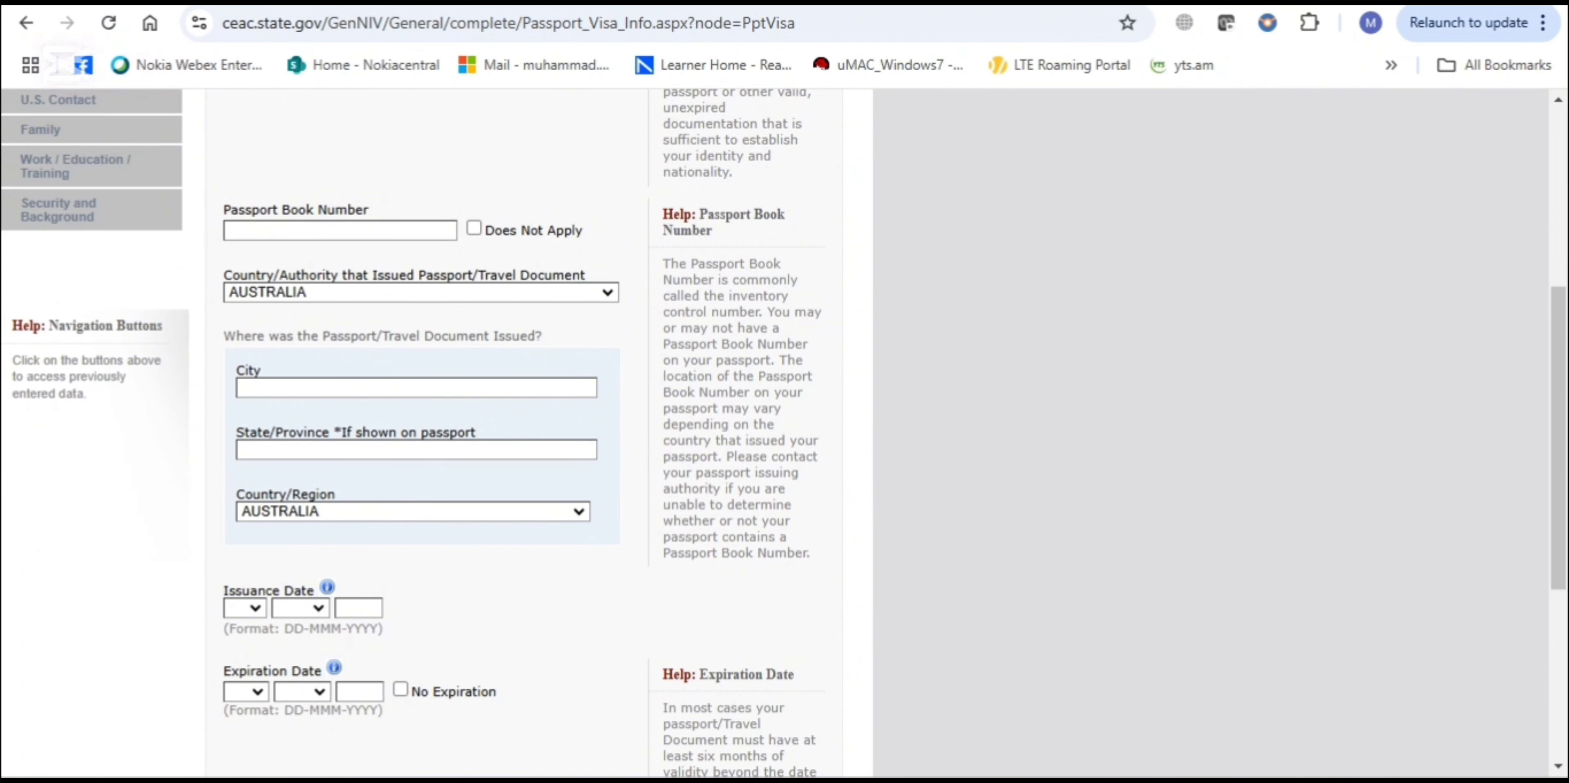
pyautogui.scroll(-1, 783, 432)
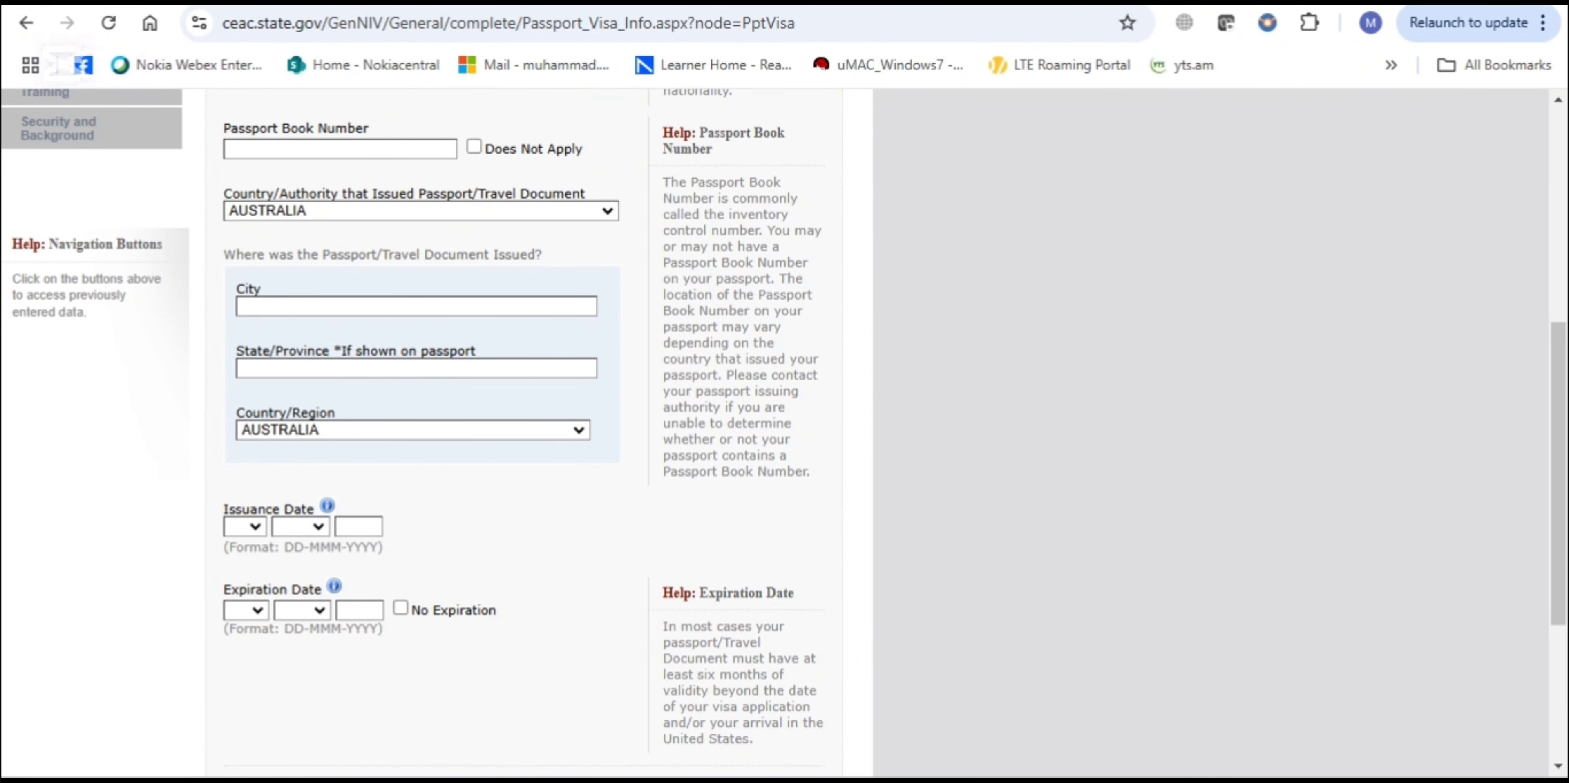
pyautogui.scroll(-1, 783, 426)
pyautogui.scroll(-1, 783, 426)
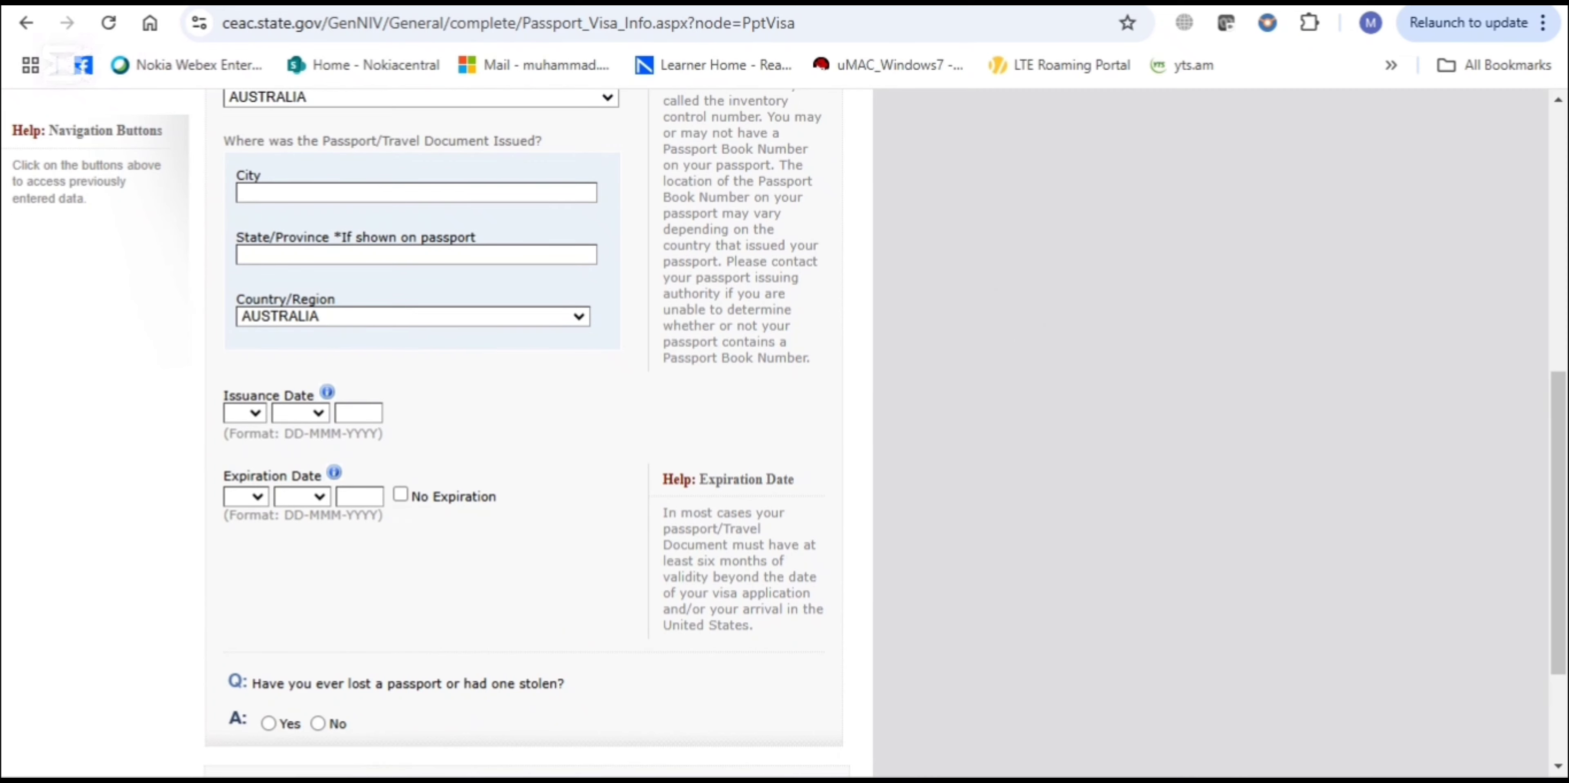
pyautogui.scroll(-2, 783, 433)
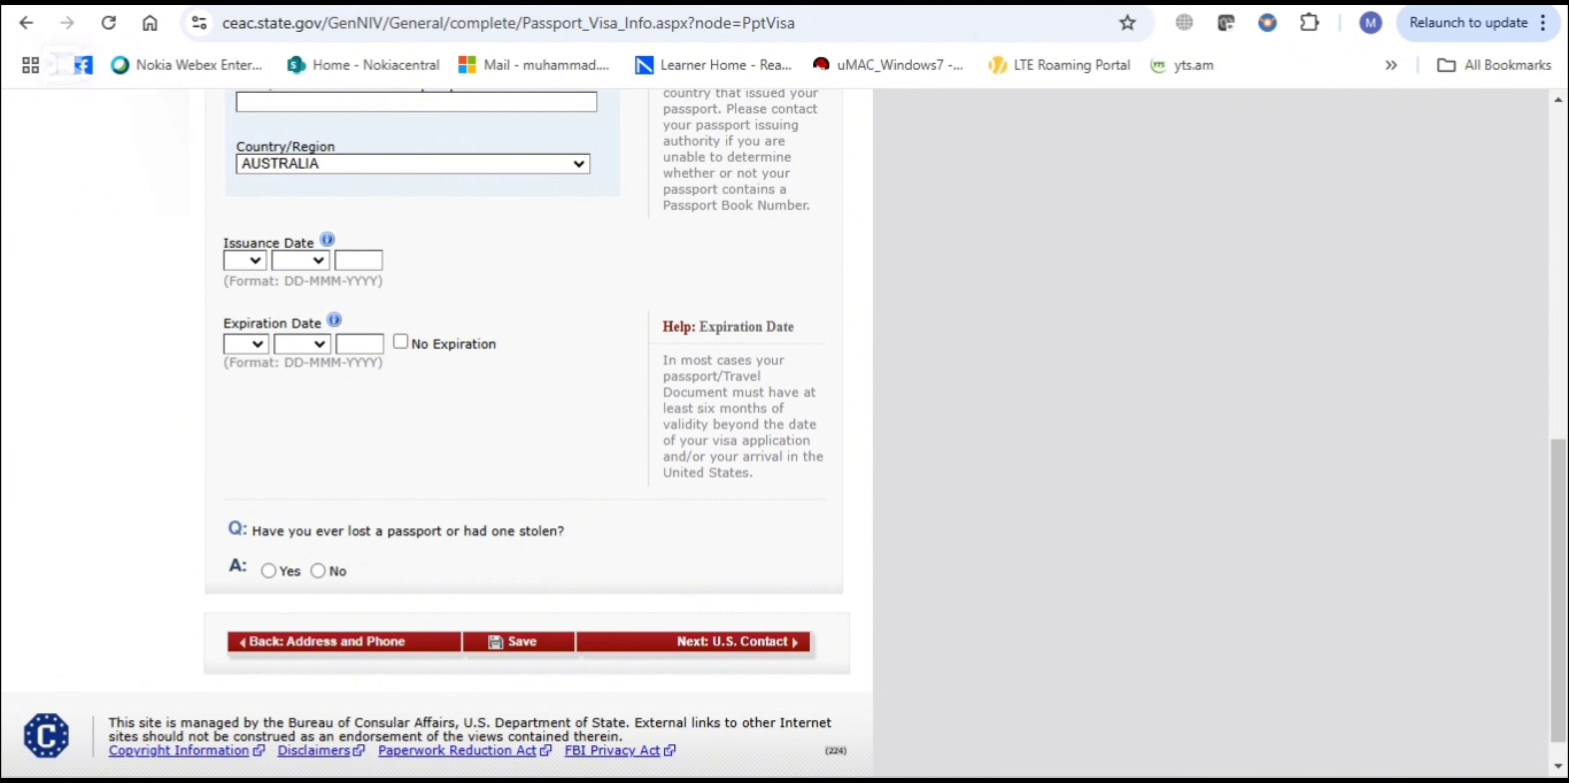
pyautogui.scroll(-1, 783, 426)
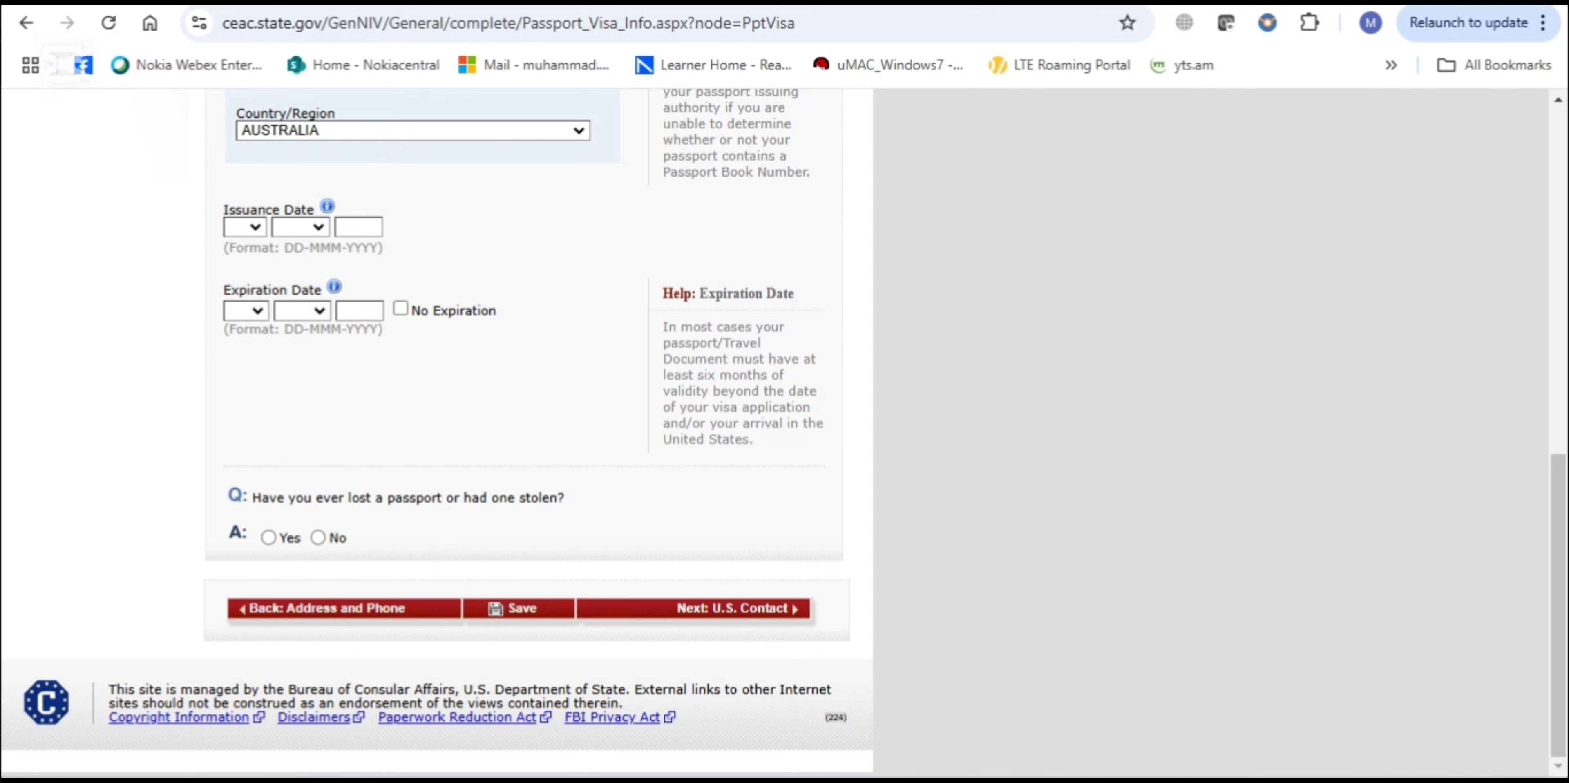
pyautogui.click(318, 537)
pyautogui.scroll(3, 269, 766)
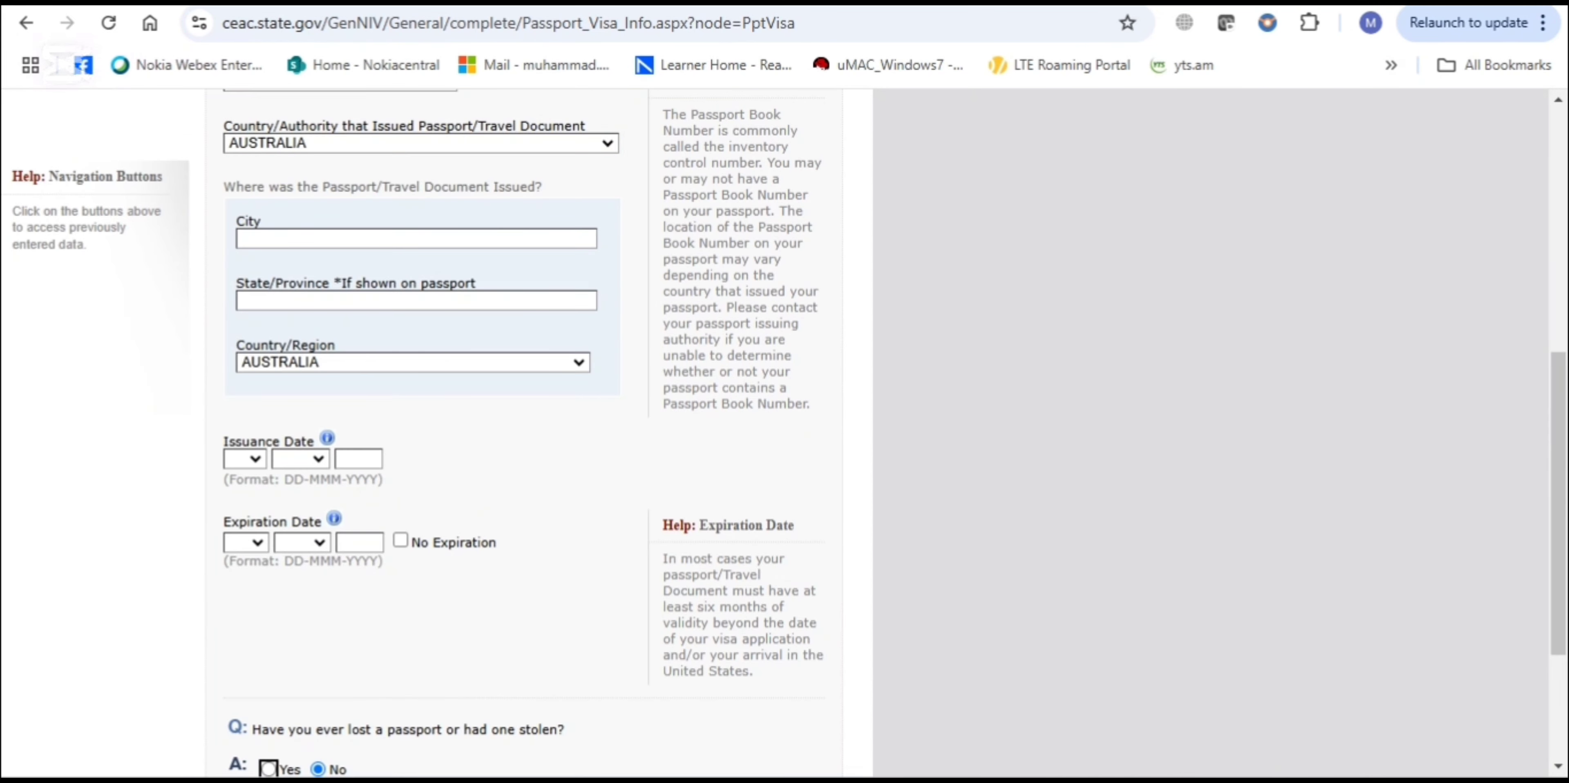
pyautogui.scroll(-3, 524, 426)
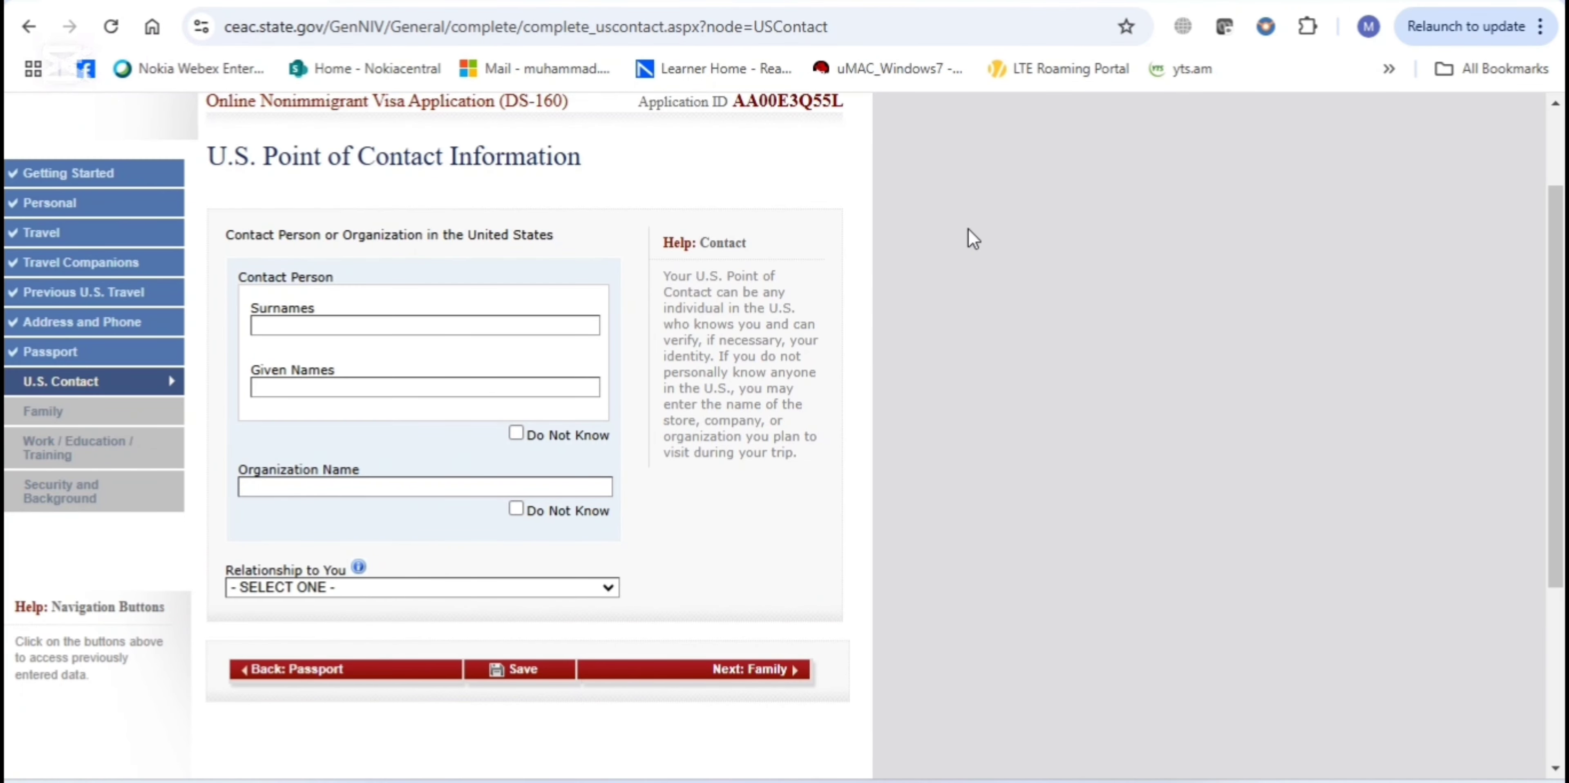
# Enter the U.S. contact person's surname and given names
pyautogui.scroll(-1, 973, 237)
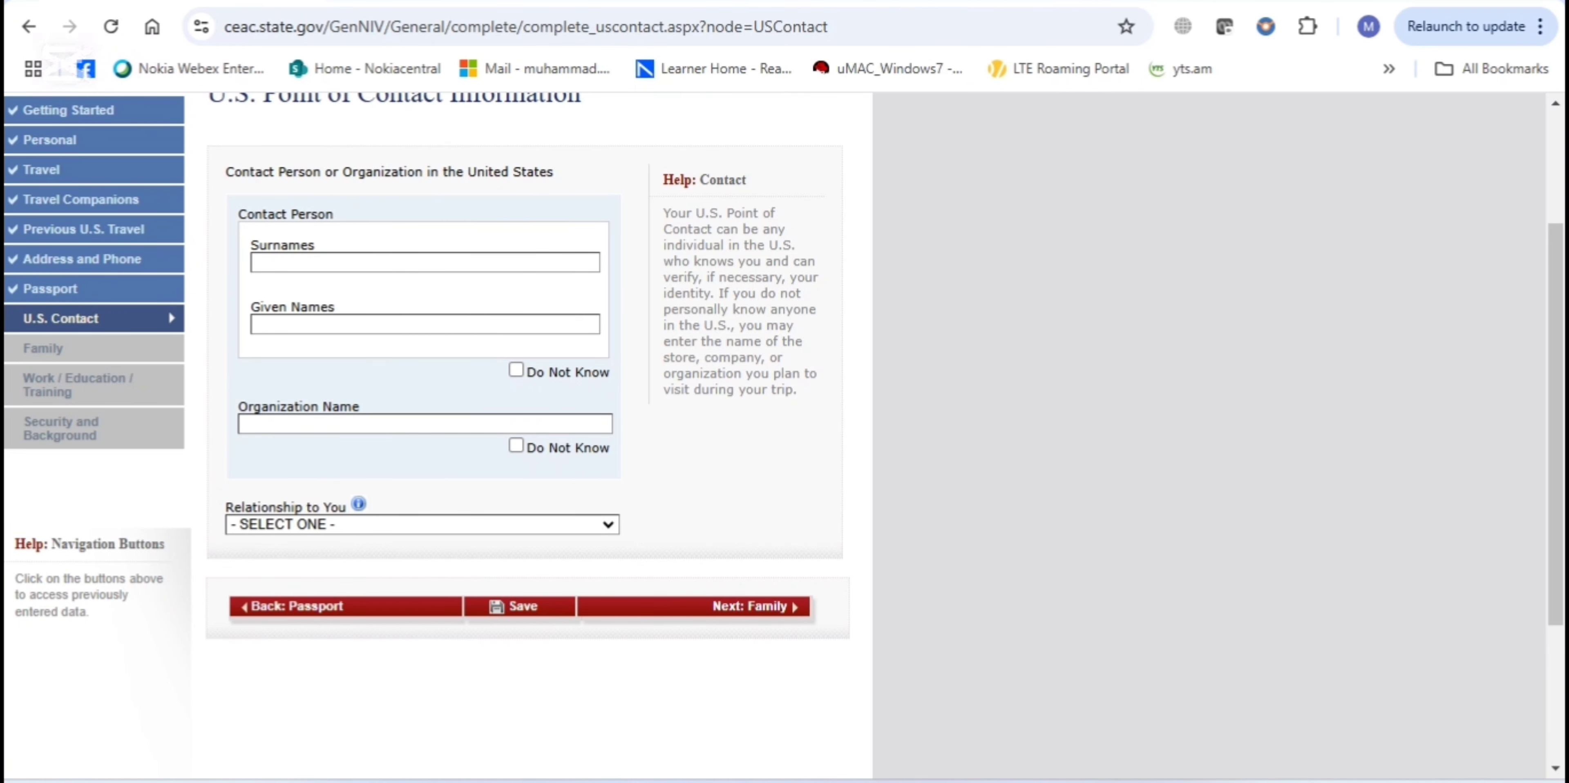
pyautogui.click(404, 263)
pyautogui.click(438, 319)
# Mark the organization name as Do Not Know and set the relationship to RELATIVE
pyautogui.scroll(-2, 784, 380)
pyautogui.click(515, 331)
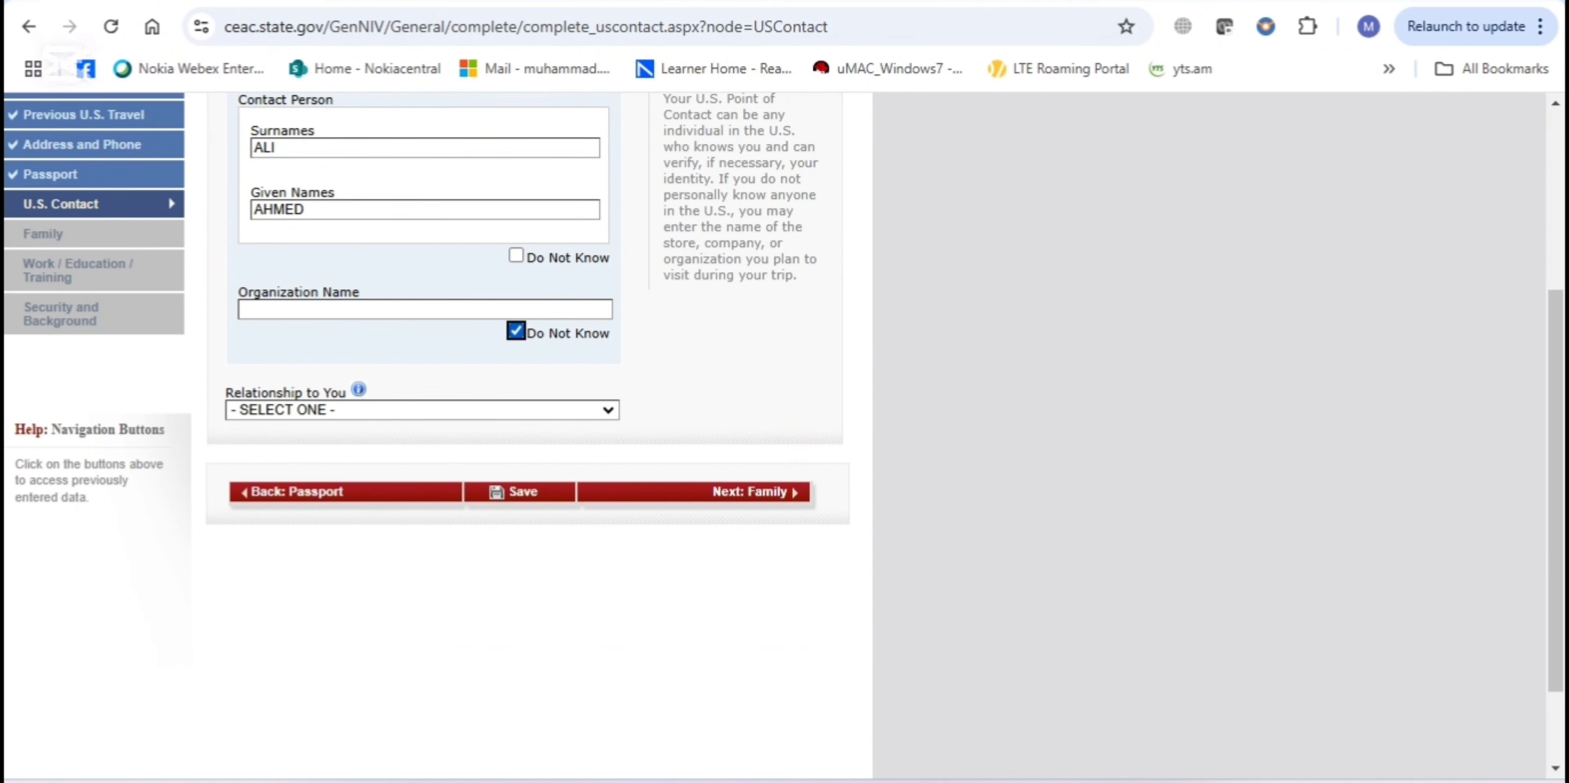
pyautogui.scroll(-1, 997, 420)
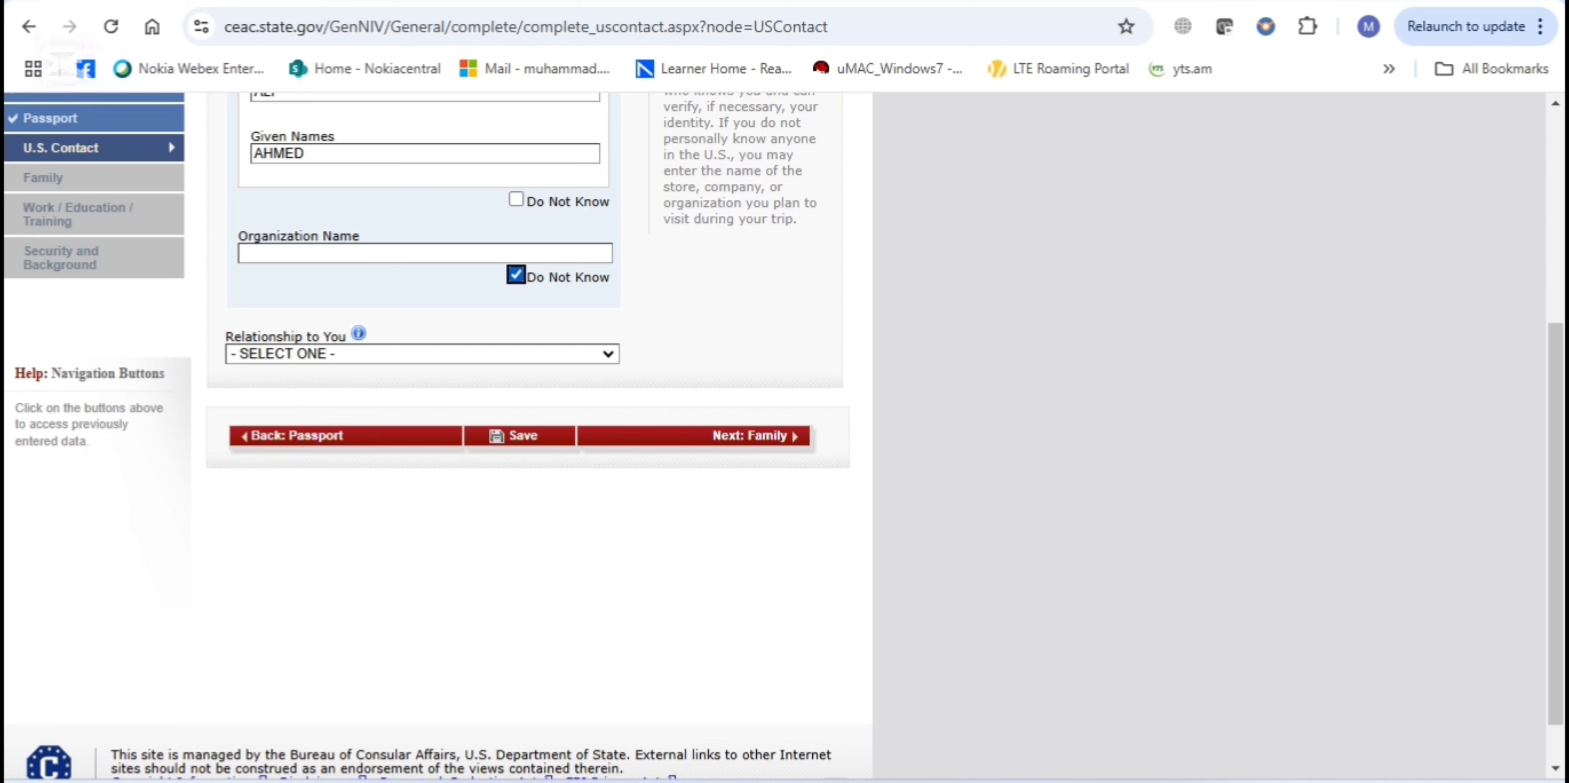
pyautogui.click(422, 354)
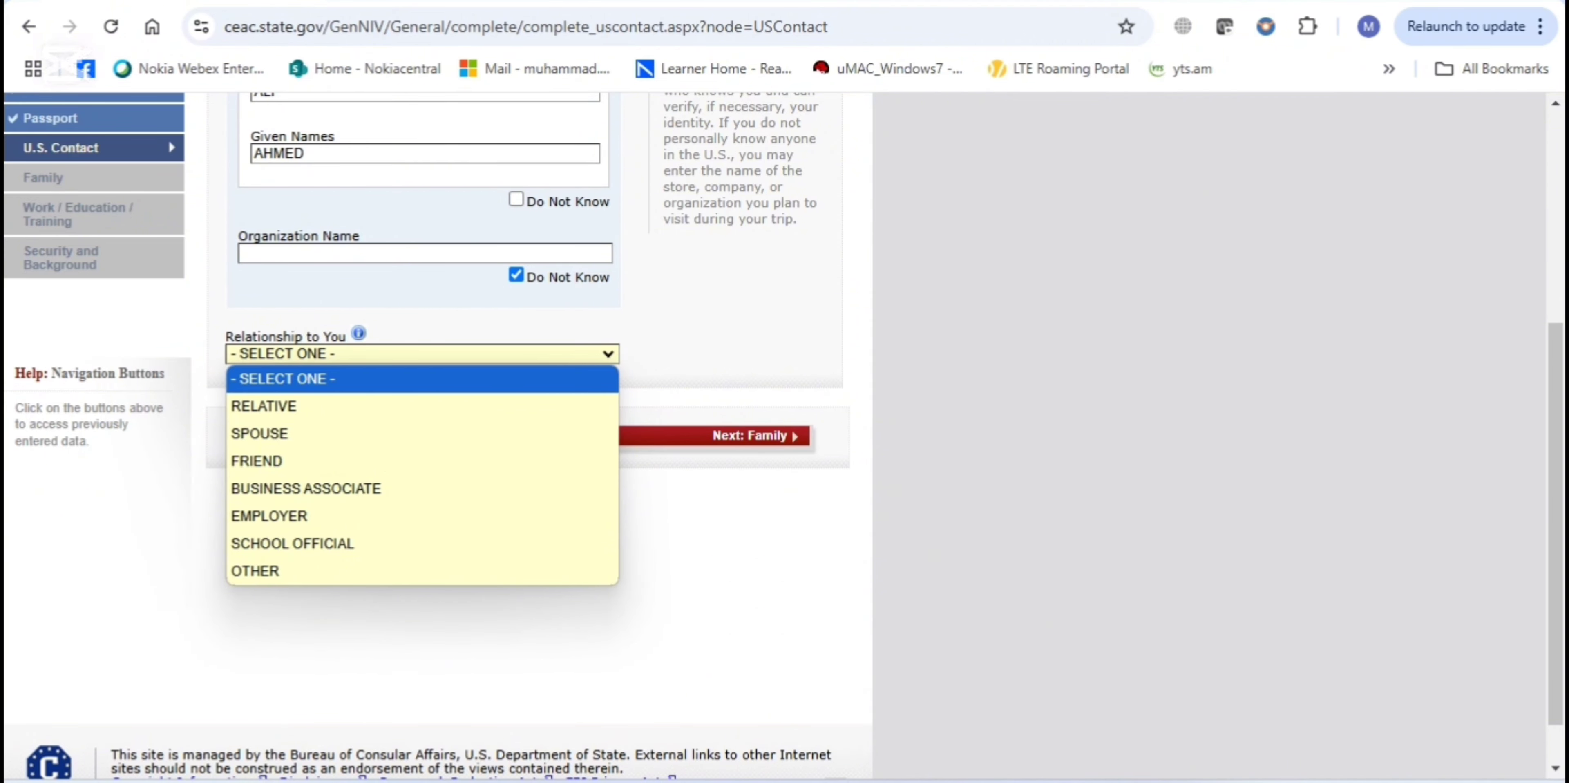
pyautogui.click(263, 406)
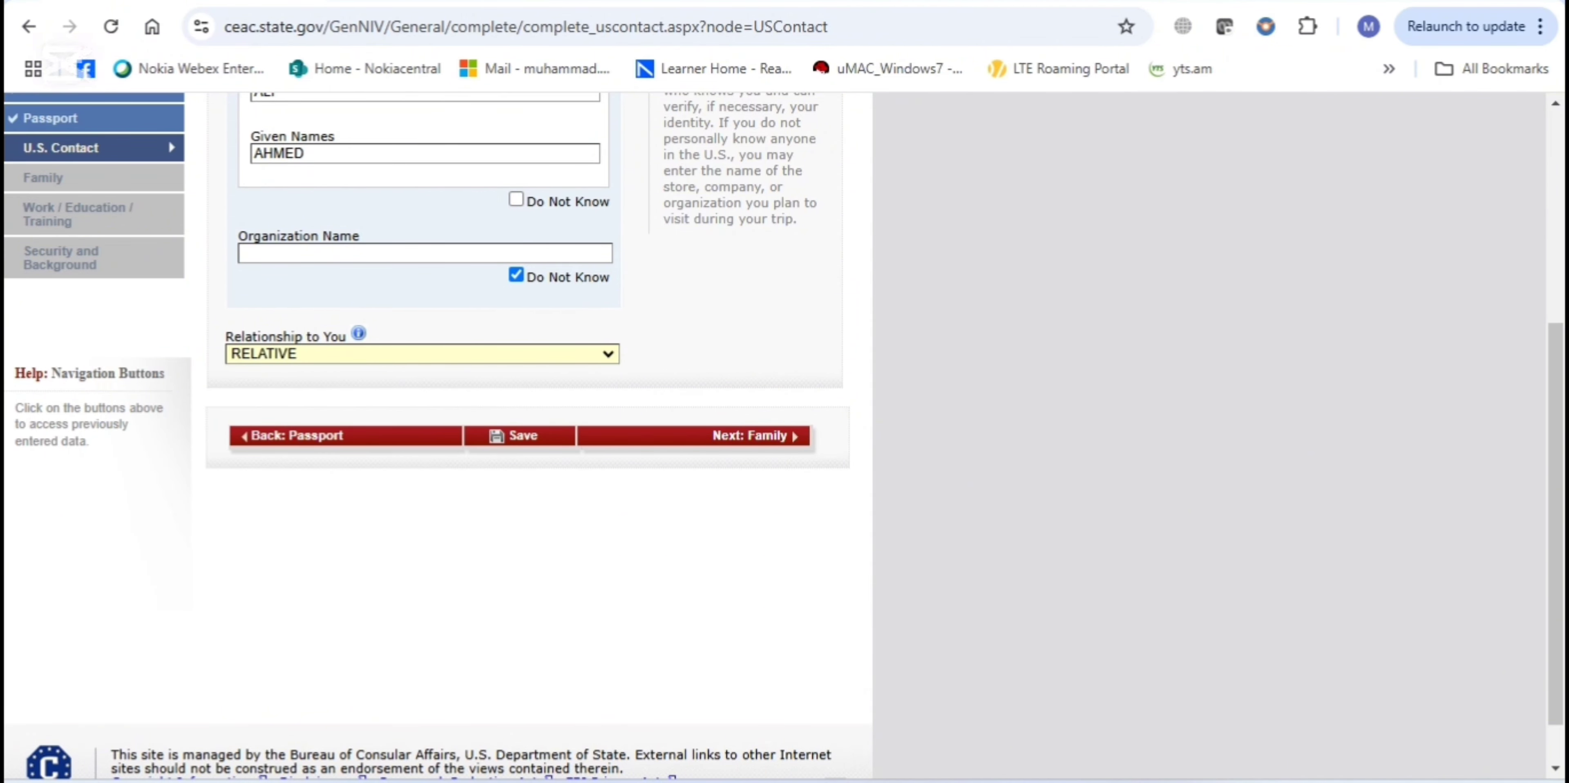
pyautogui.click(977, 172)
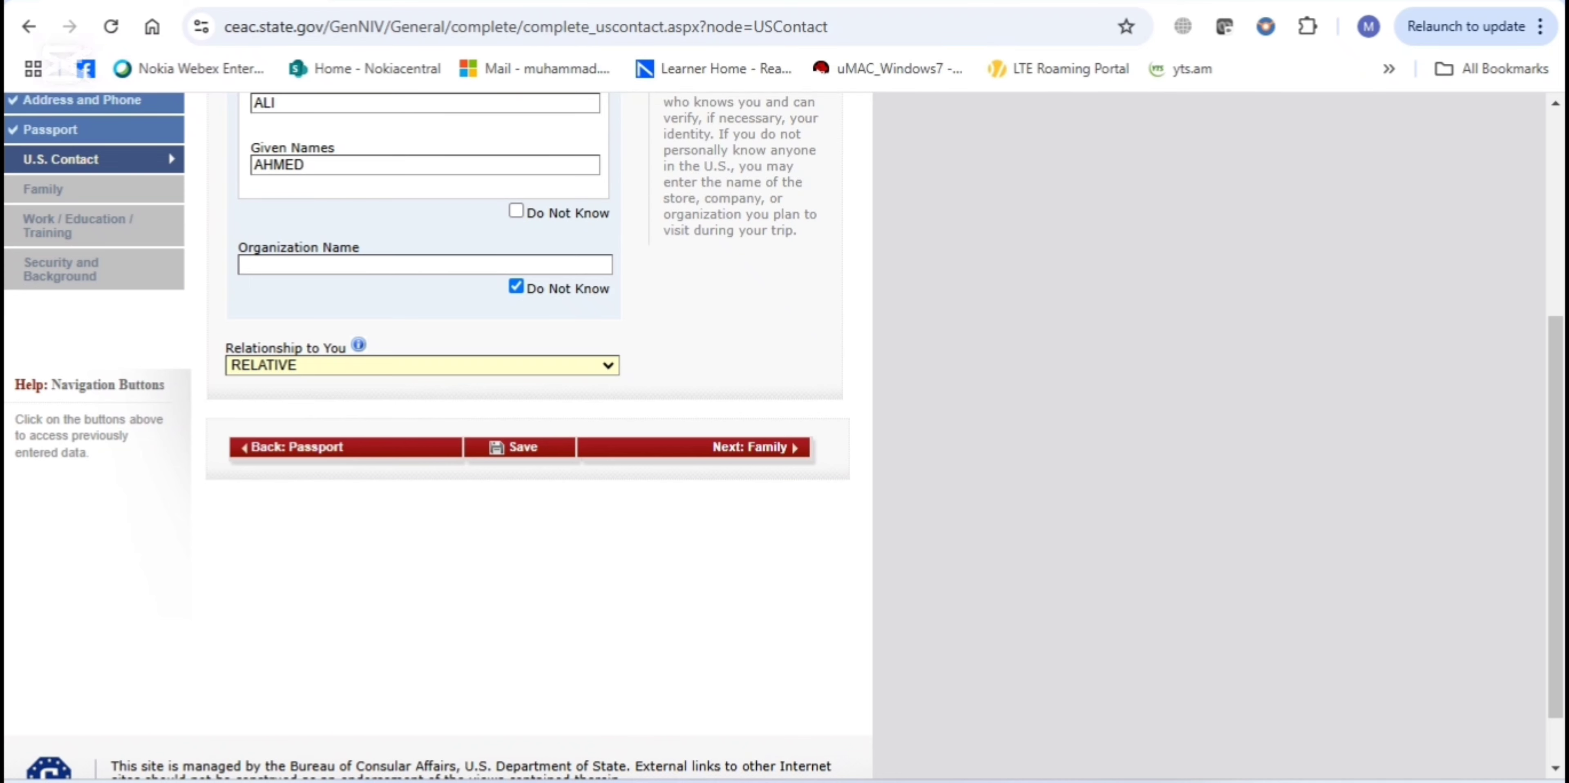
pyautogui.scroll(-1, 966, 385)
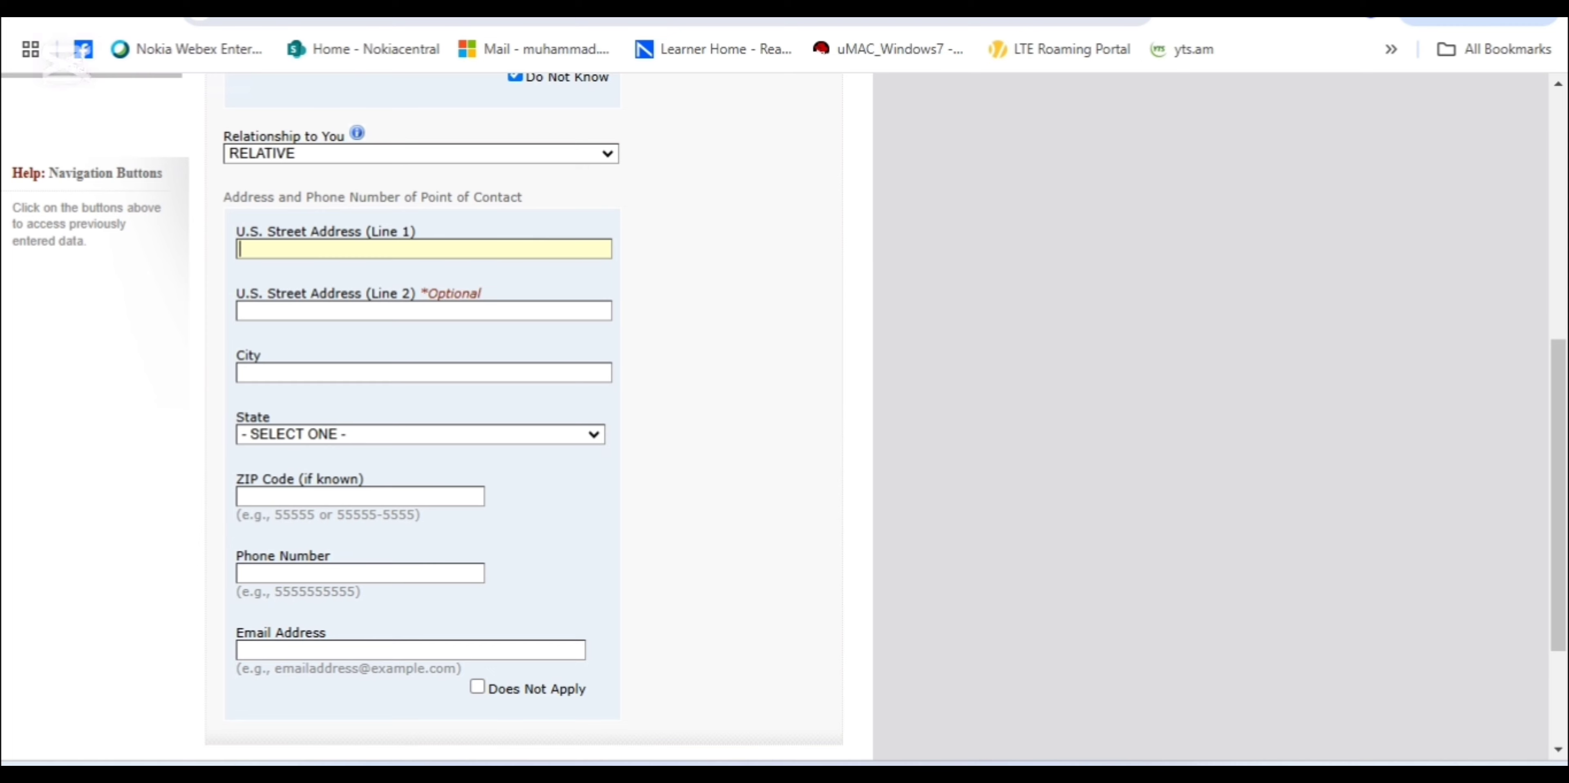
# Scroll through the U.S. contact address fields down to Next: Family
pyautogui.scroll(-3, 785, 414)
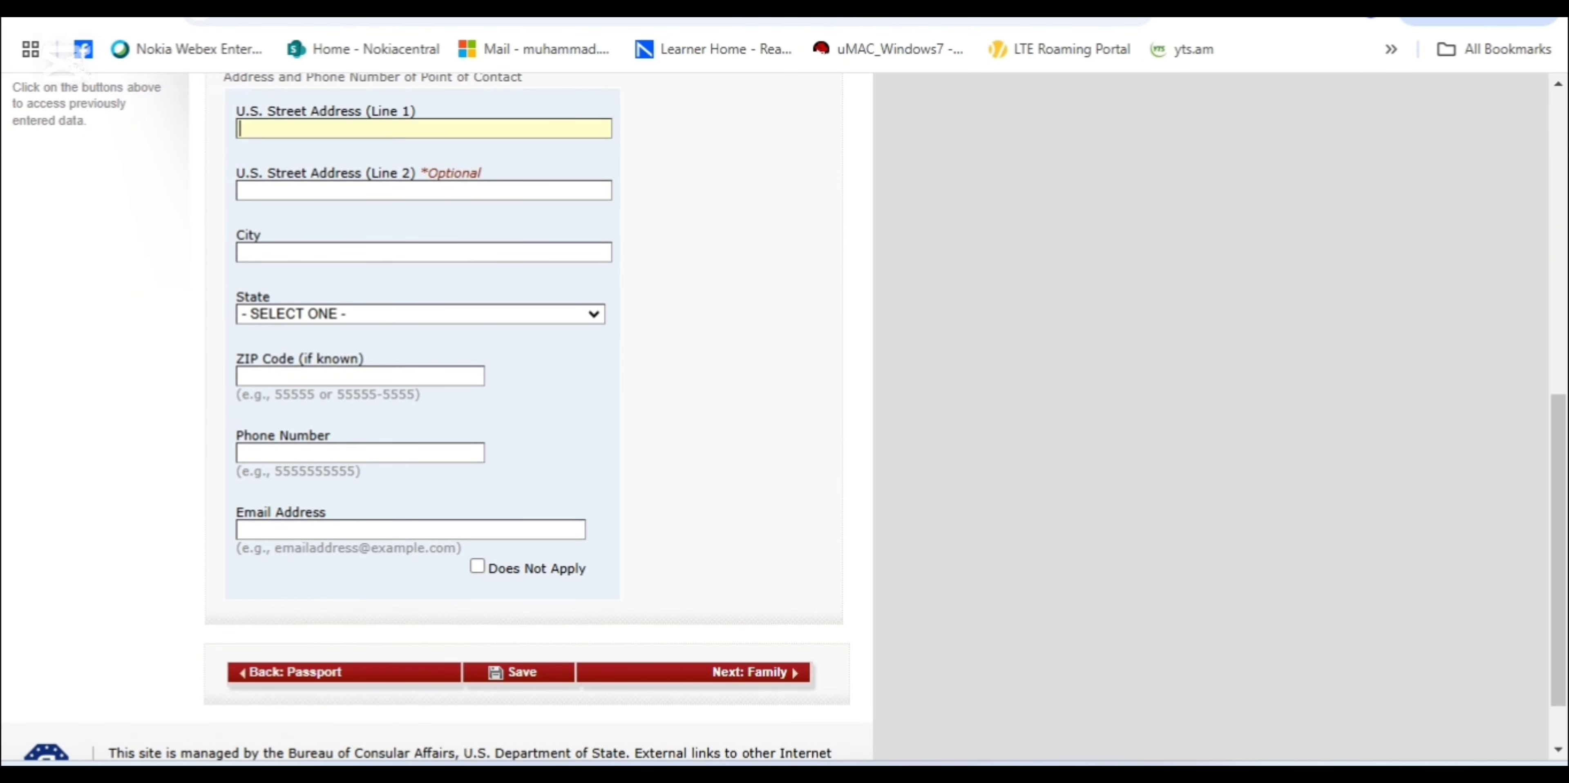
pyautogui.scroll(2, 785, 414)
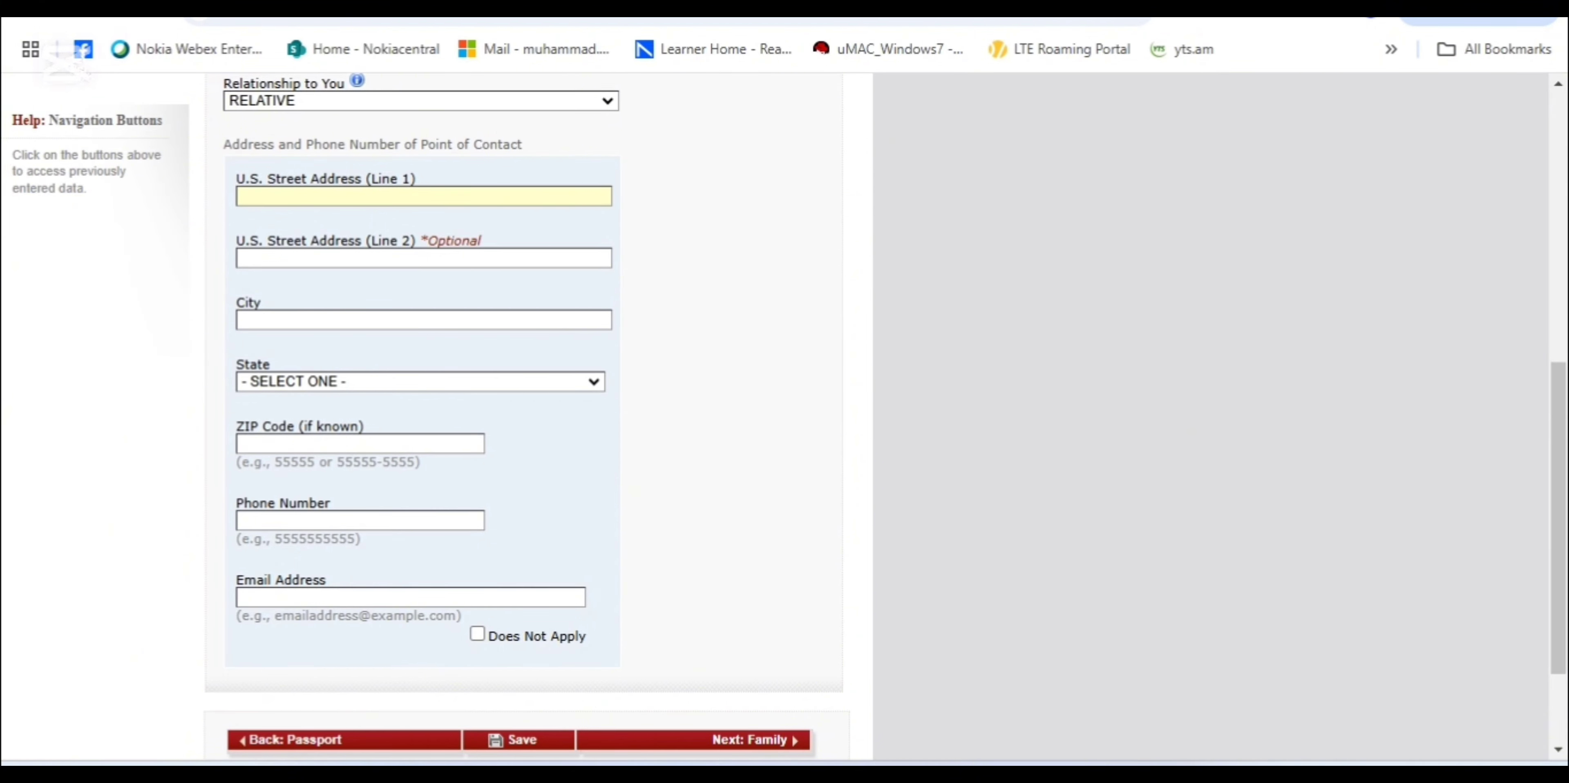
pyautogui.scroll(-1, 986, 466)
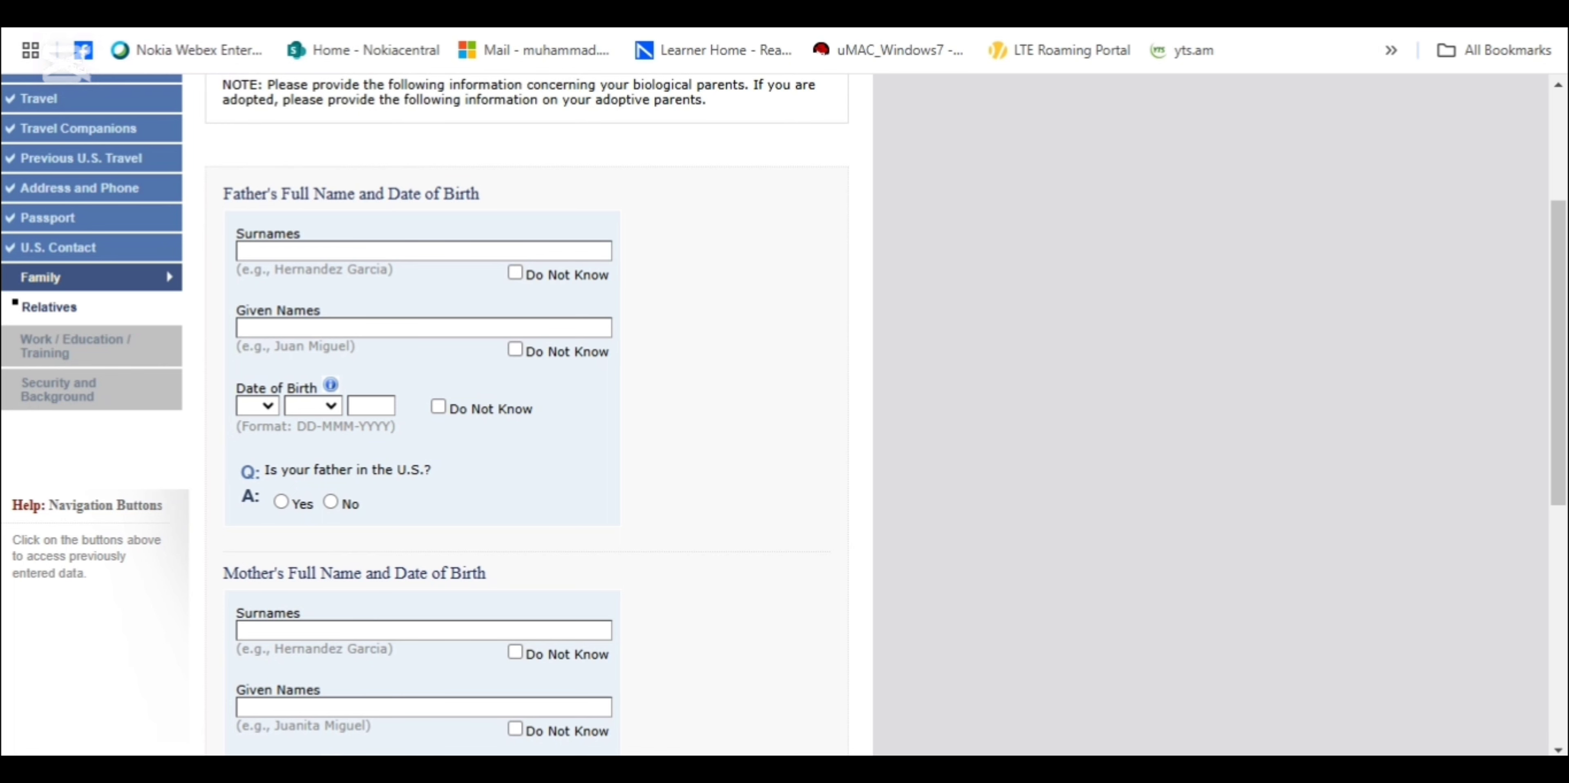
# Scroll to the bottom of the Family page, highlighting the immediate relatives help text
pyautogui.scroll(-2, 523, 414)
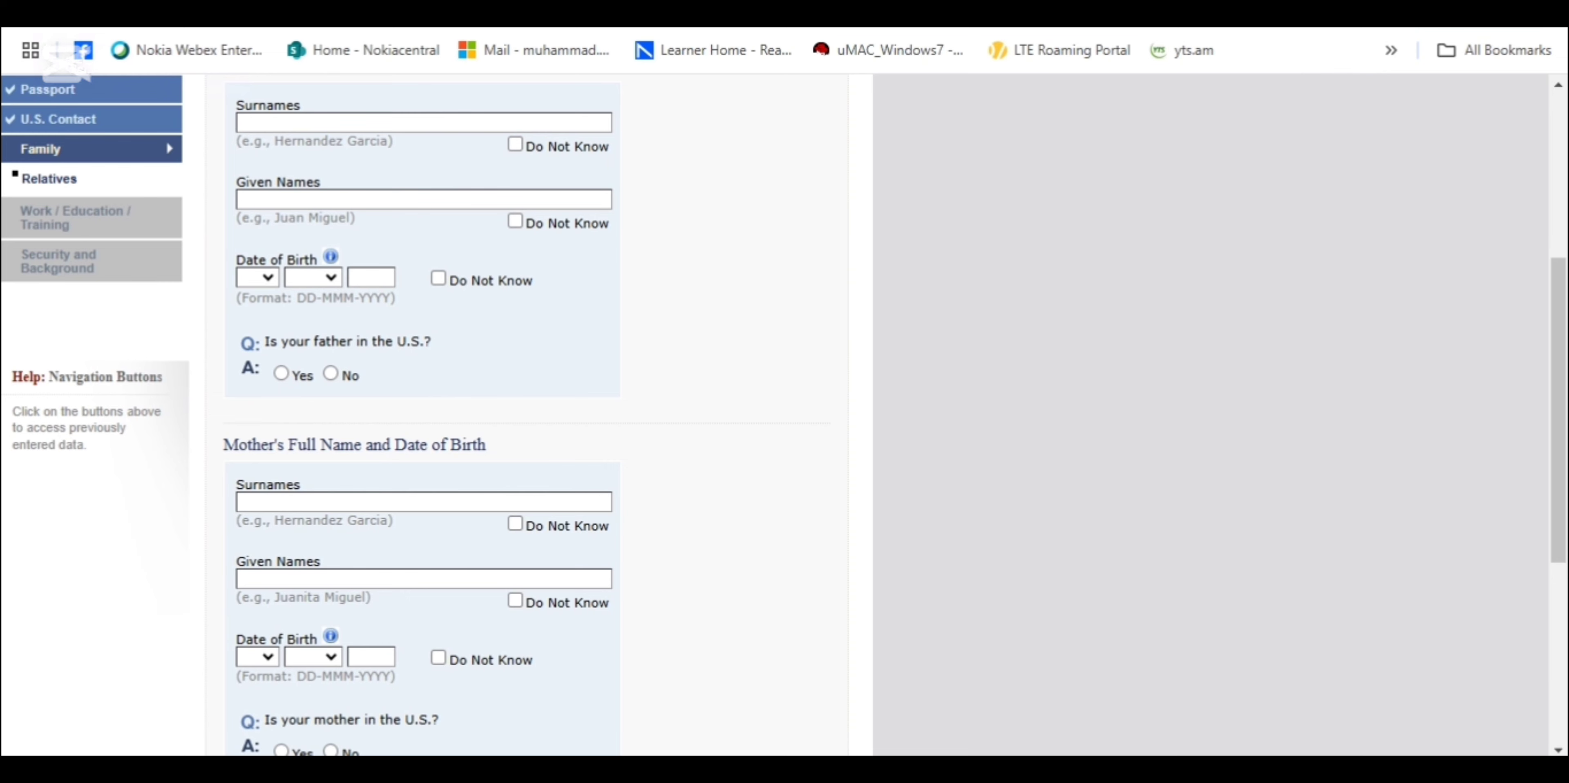
pyautogui.scroll(-4, 523, 414)
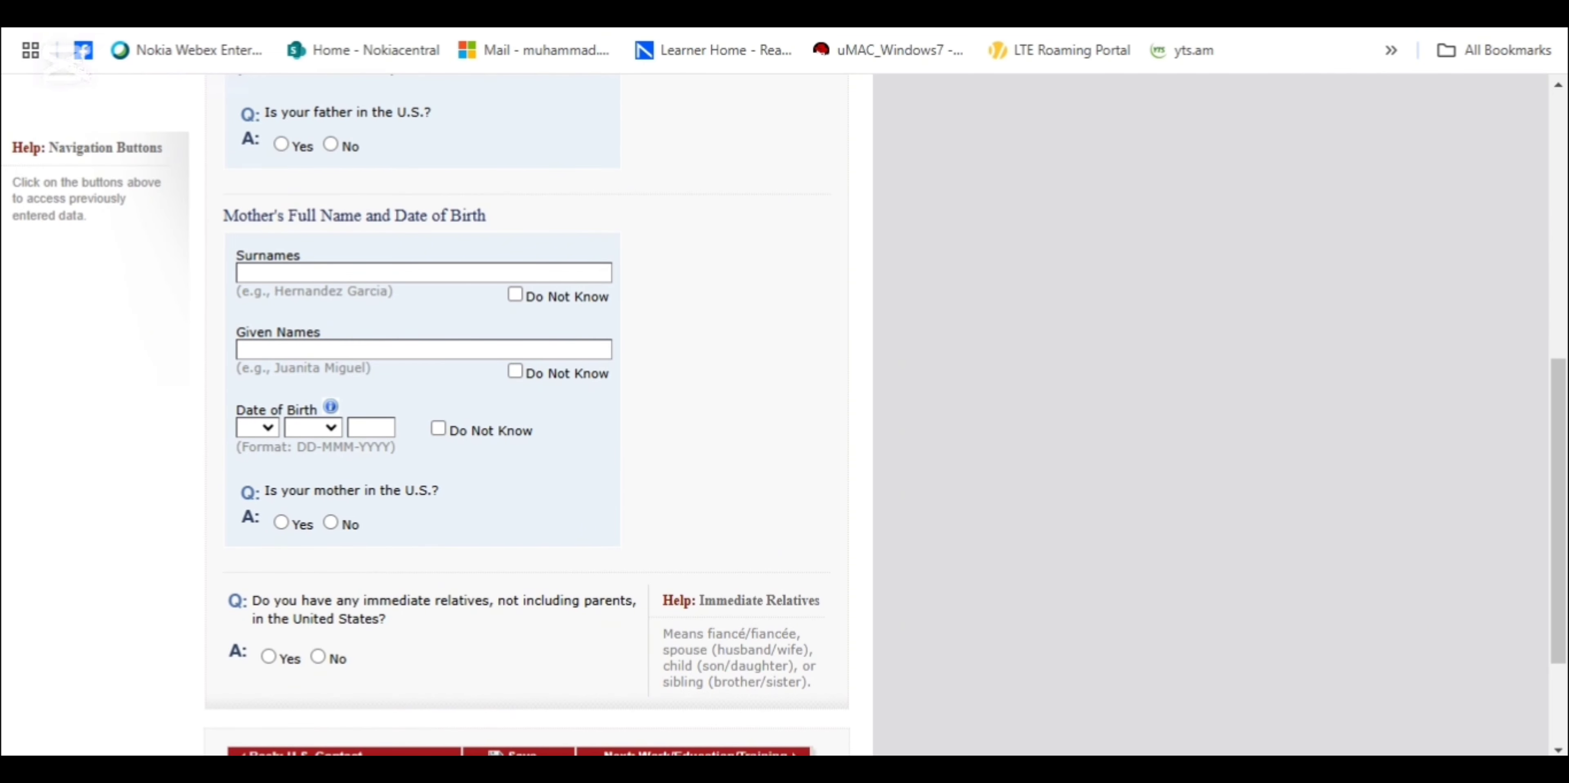
pyautogui.scroll(-1, 524, 414)
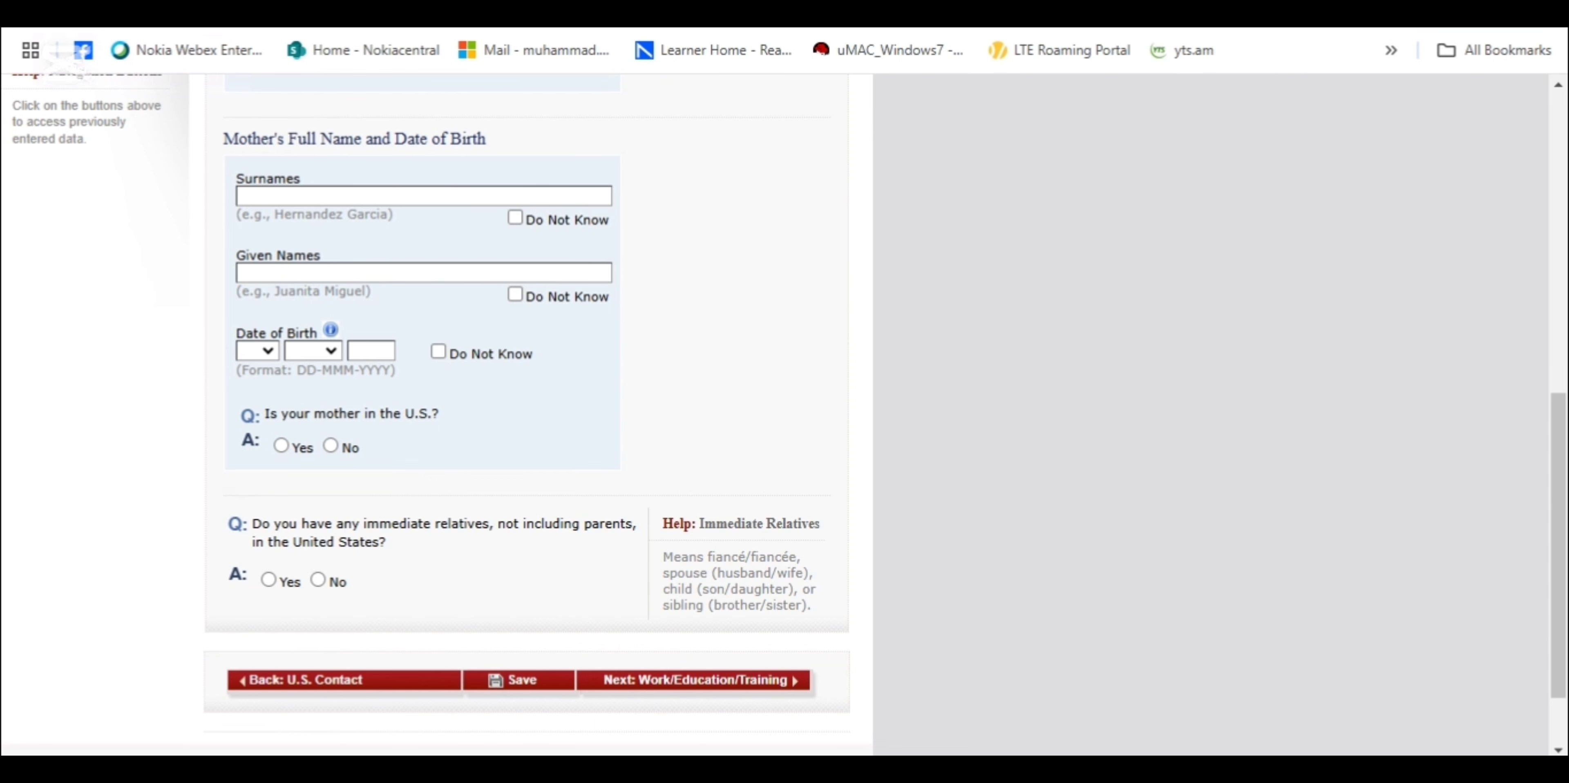
pyautogui.scroll(-1, 783, 413)
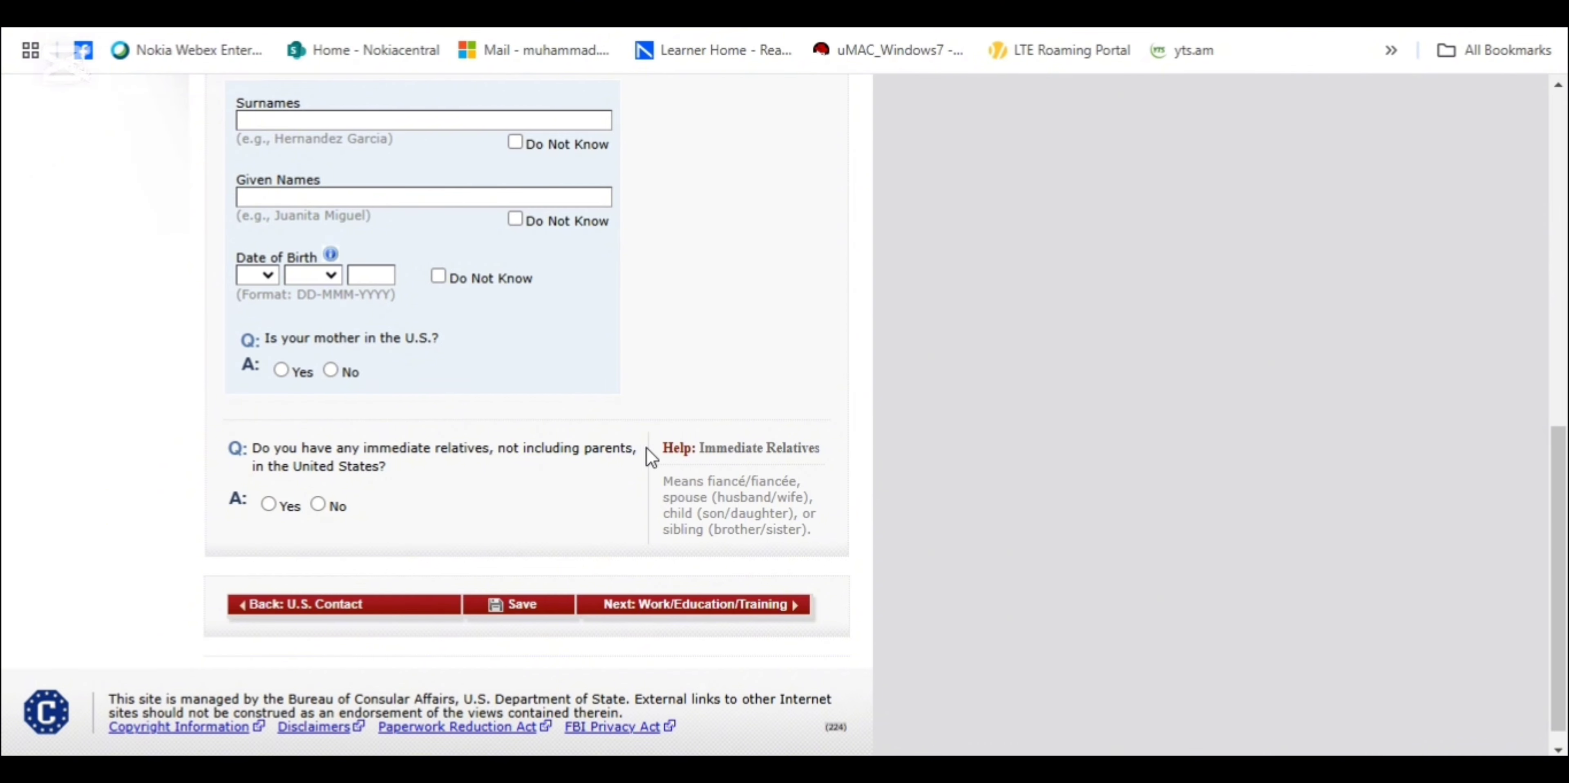
pyautogui.moveTo(659, 478); pyautogui.dragTo(754, 546)
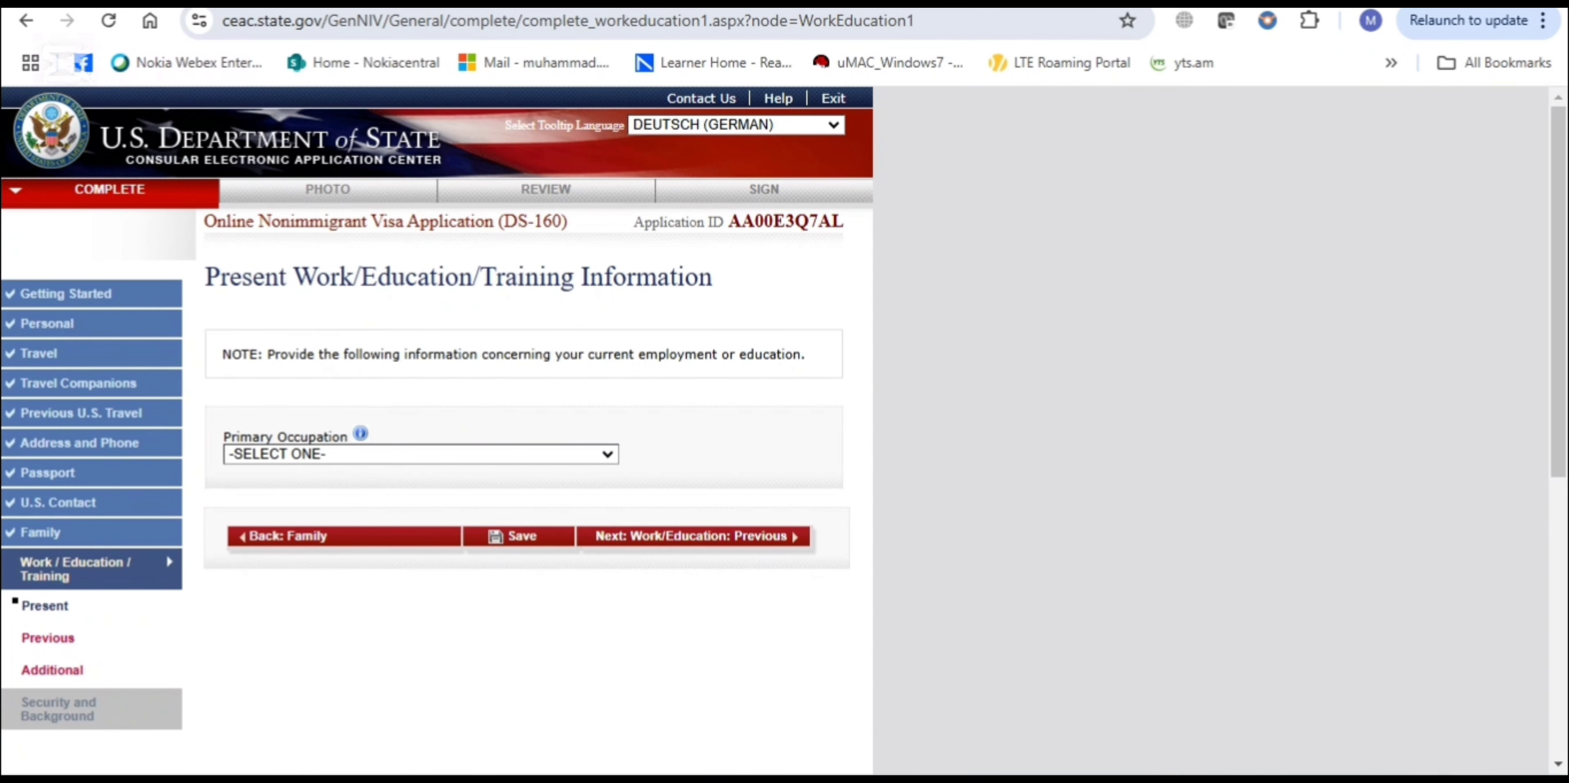
# Choose GOVERNMENT as the primary occupation and scroll down to the page's navigation buttons
pyautogui.click(572, 457)
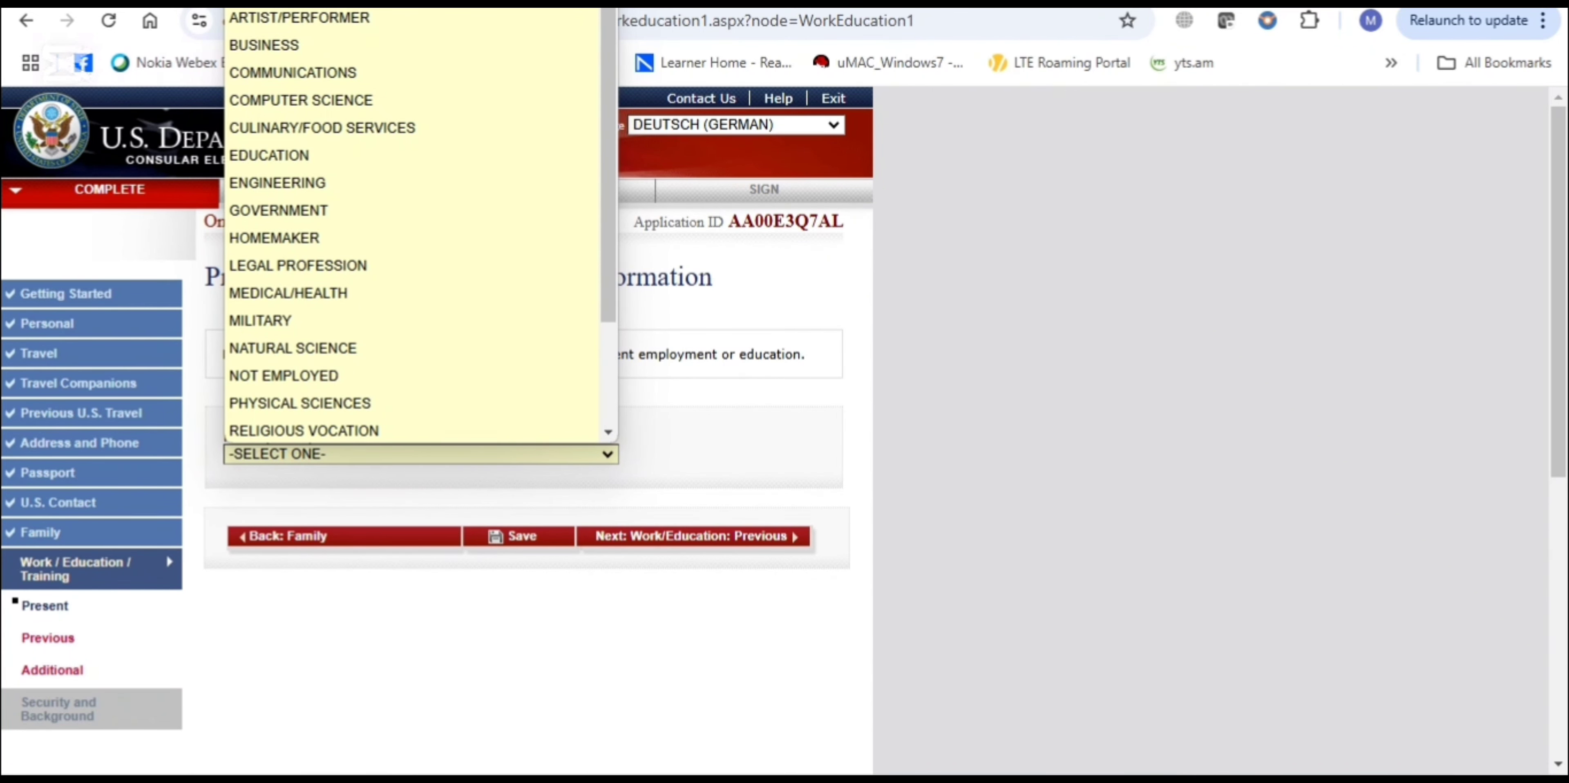
pyautogui.click(278, 211)
pyautogui.scroll(-3, 436, 430)
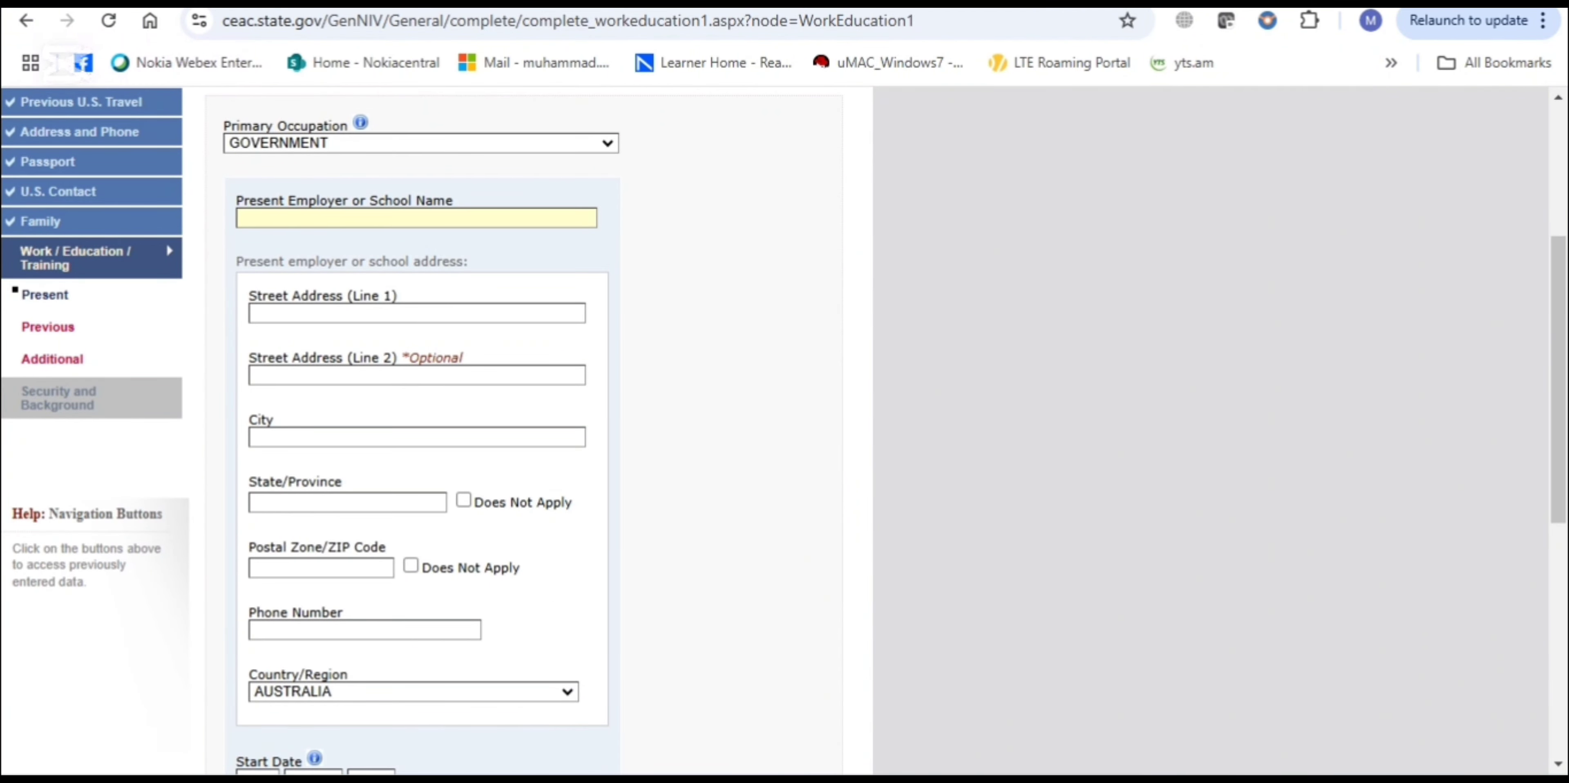
pyautogui.scroll(-2, 436, 430)
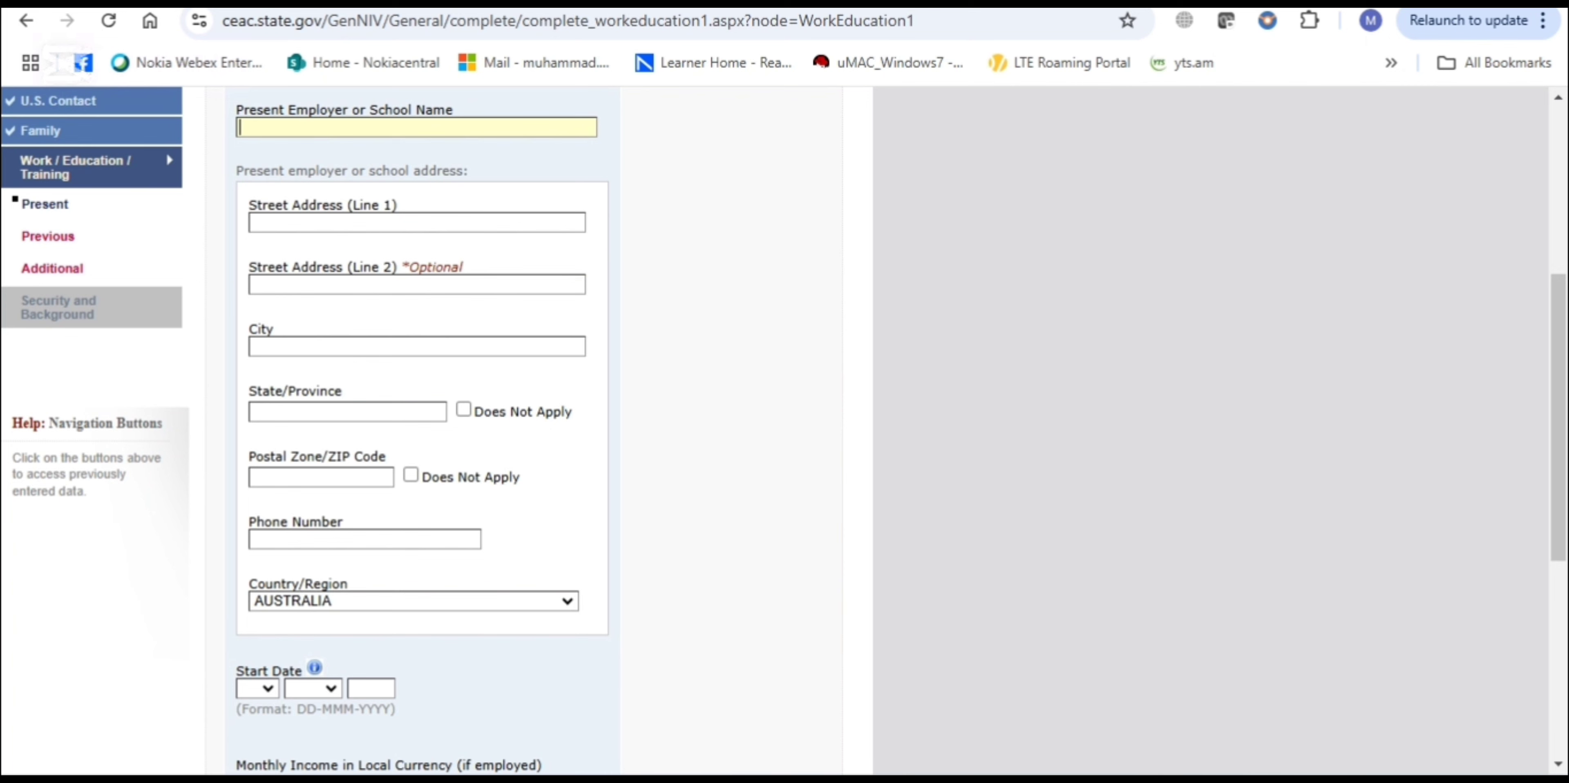
pyautogui.scroll(-1, 436, 429)
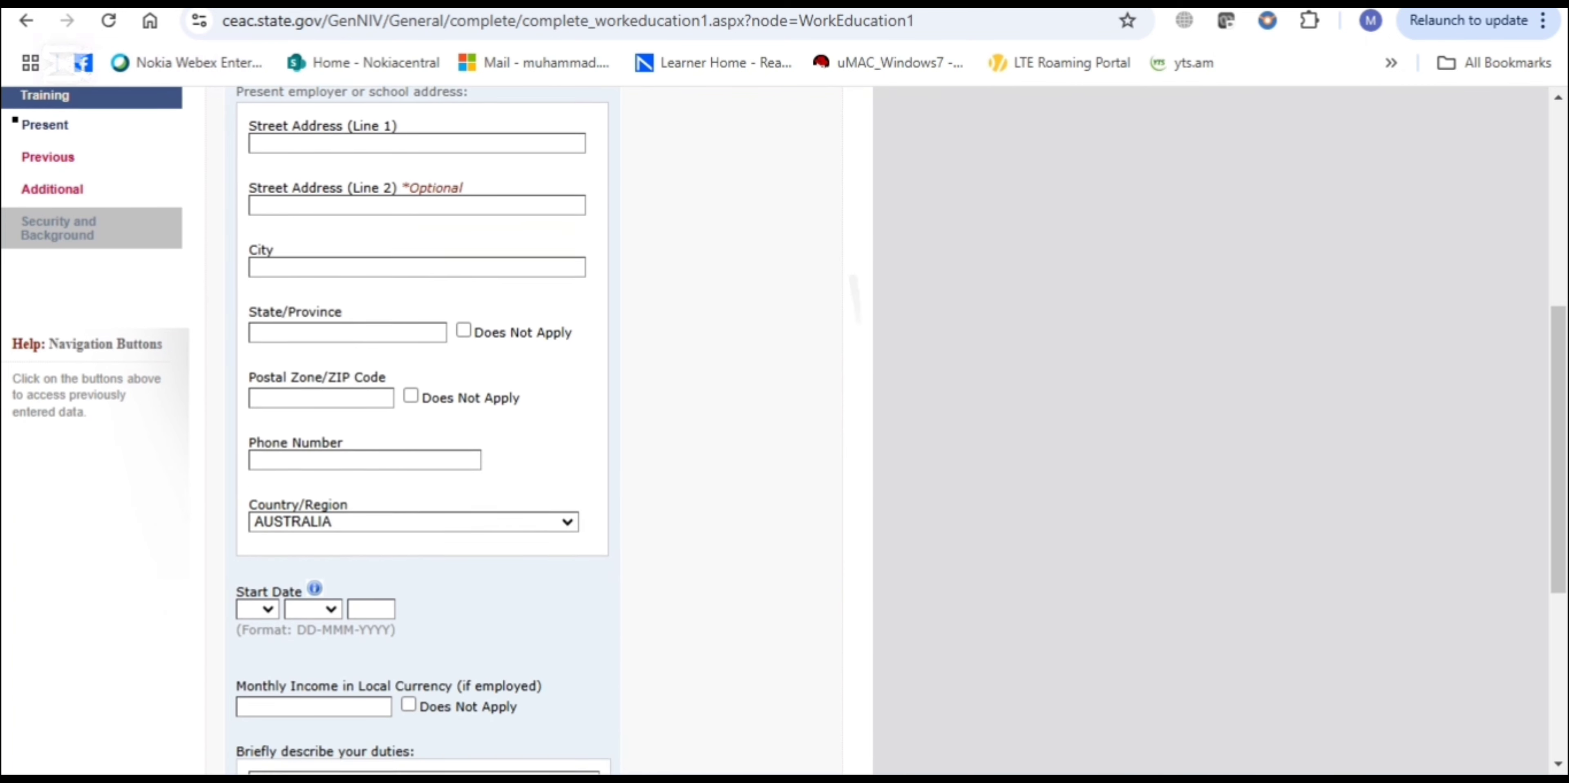
pyautogui.scroll(-1, 436, 430)
pyautogui.scroll(-4, 436, 430)
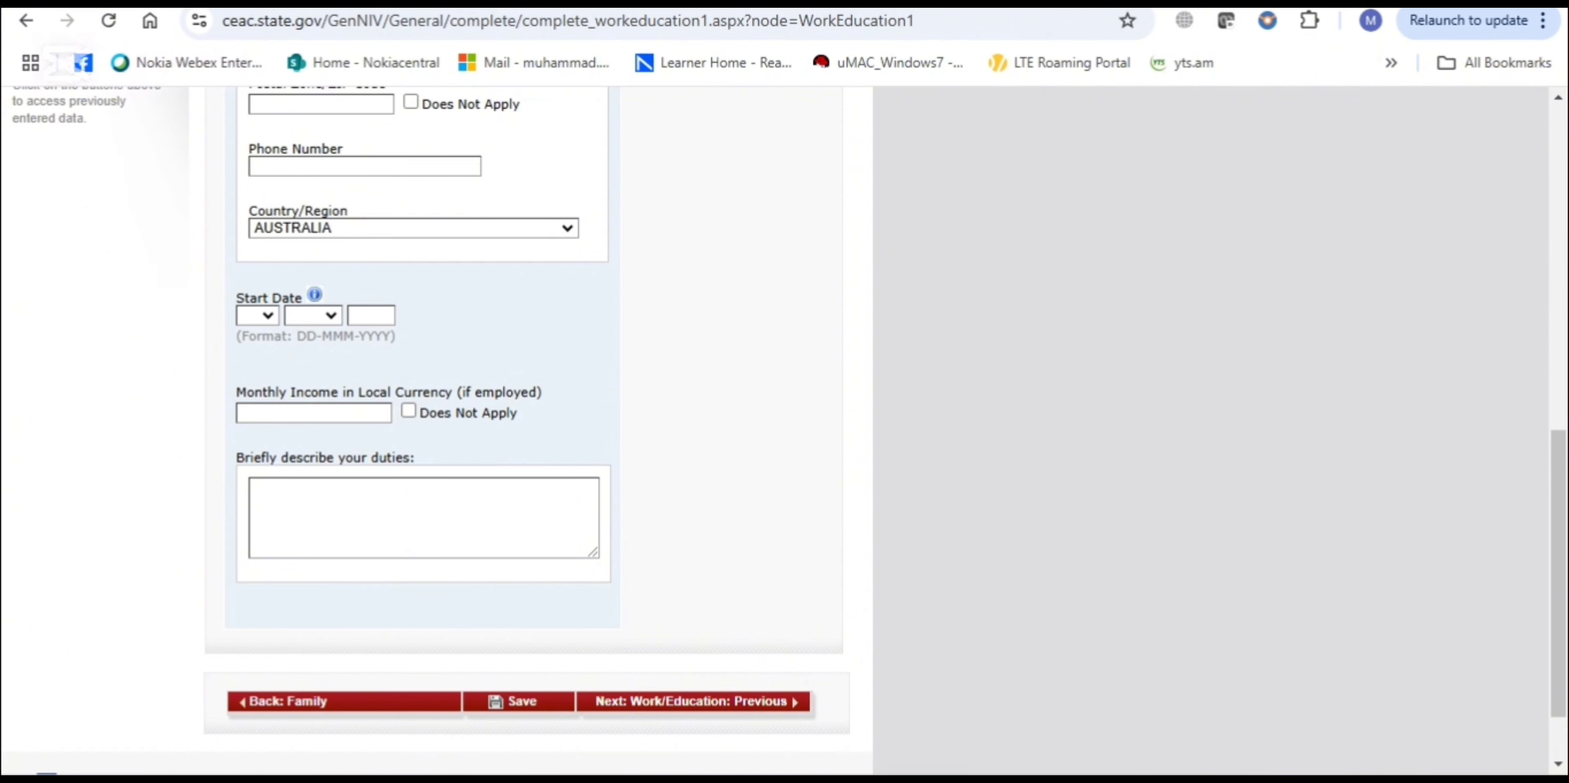
pyautogui.scroll(-1, 436, 429)
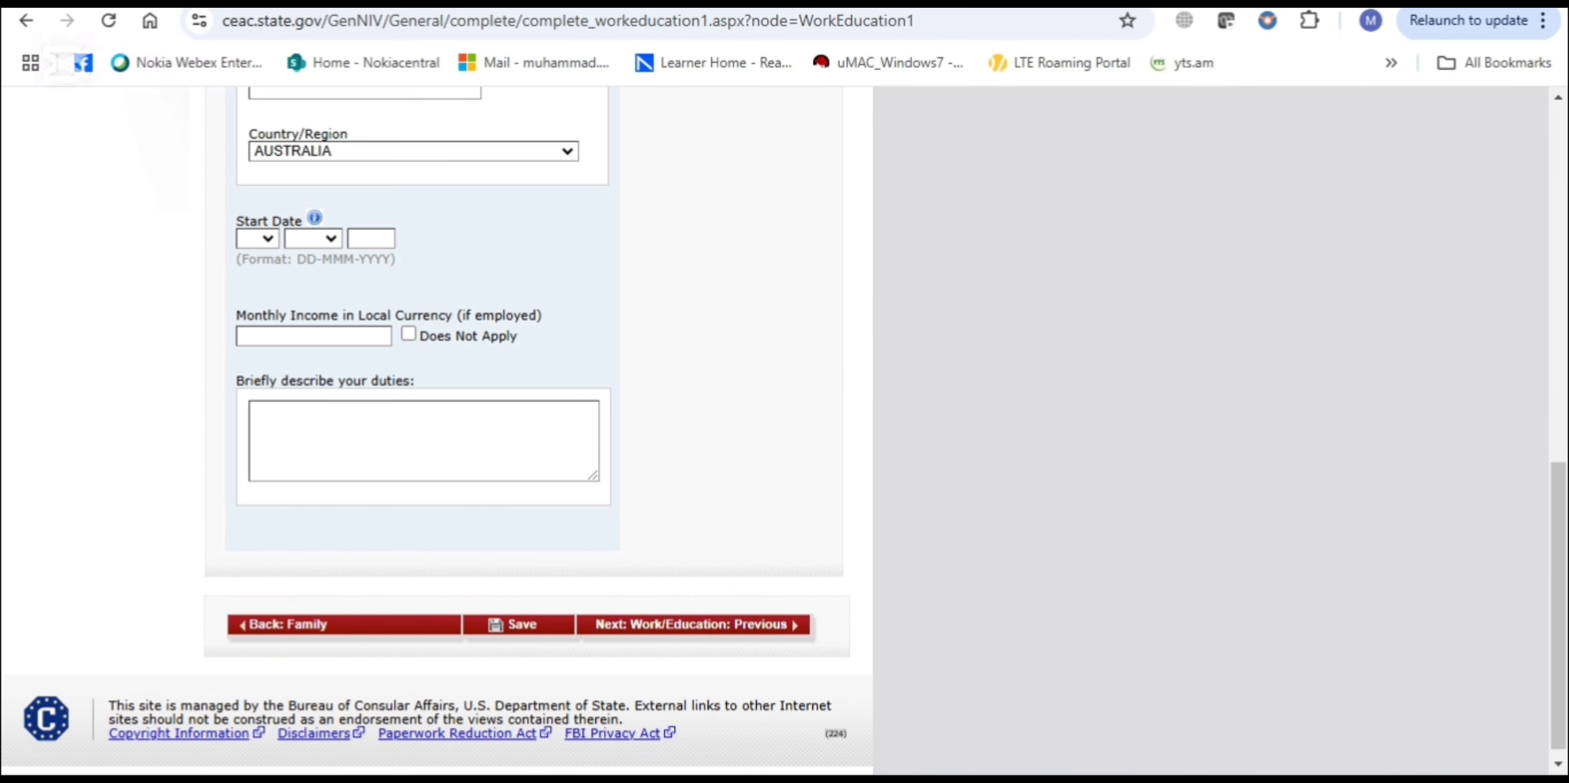
pyautogui.scroll(1, 784, 430)
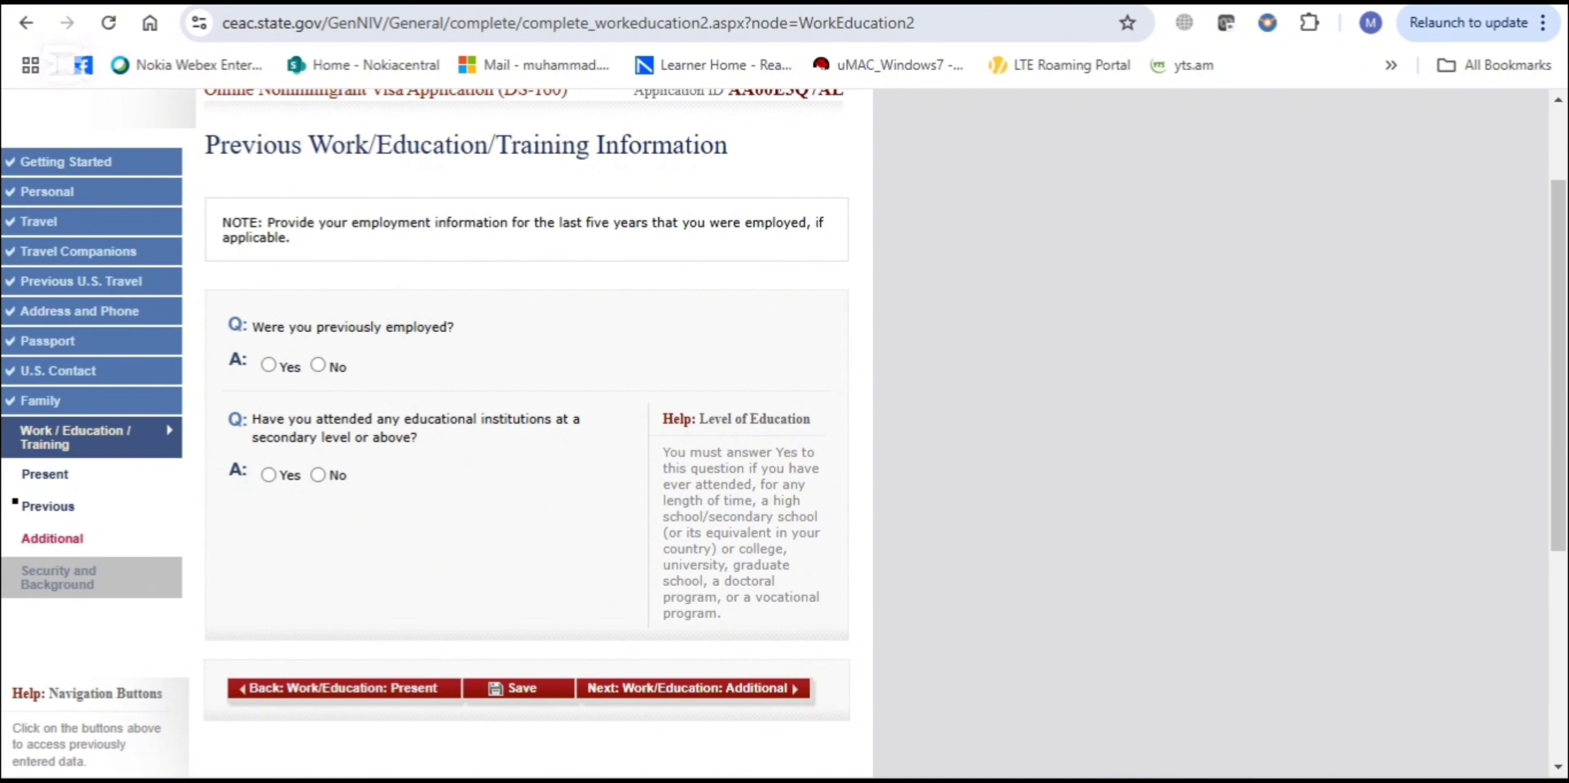
# Answer No to previous employment and secondary-level education, then continue to the Additional page
pyautogui.click(317, 365)
pyautogui.scroll(-2, 318, 364)
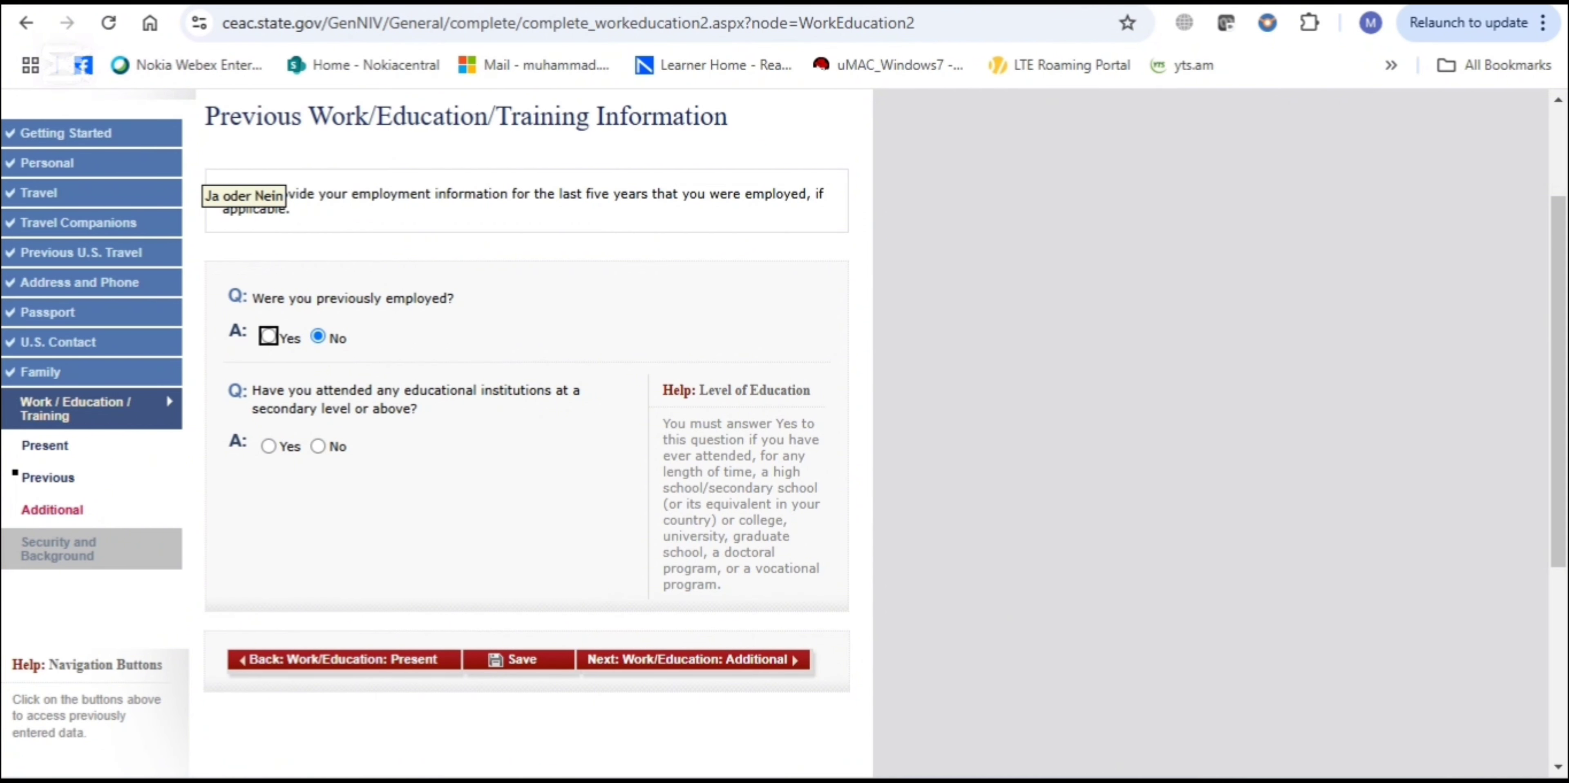
pyautogui.click(317, 447)
pyautogui.scroll(-3, 318, 446)
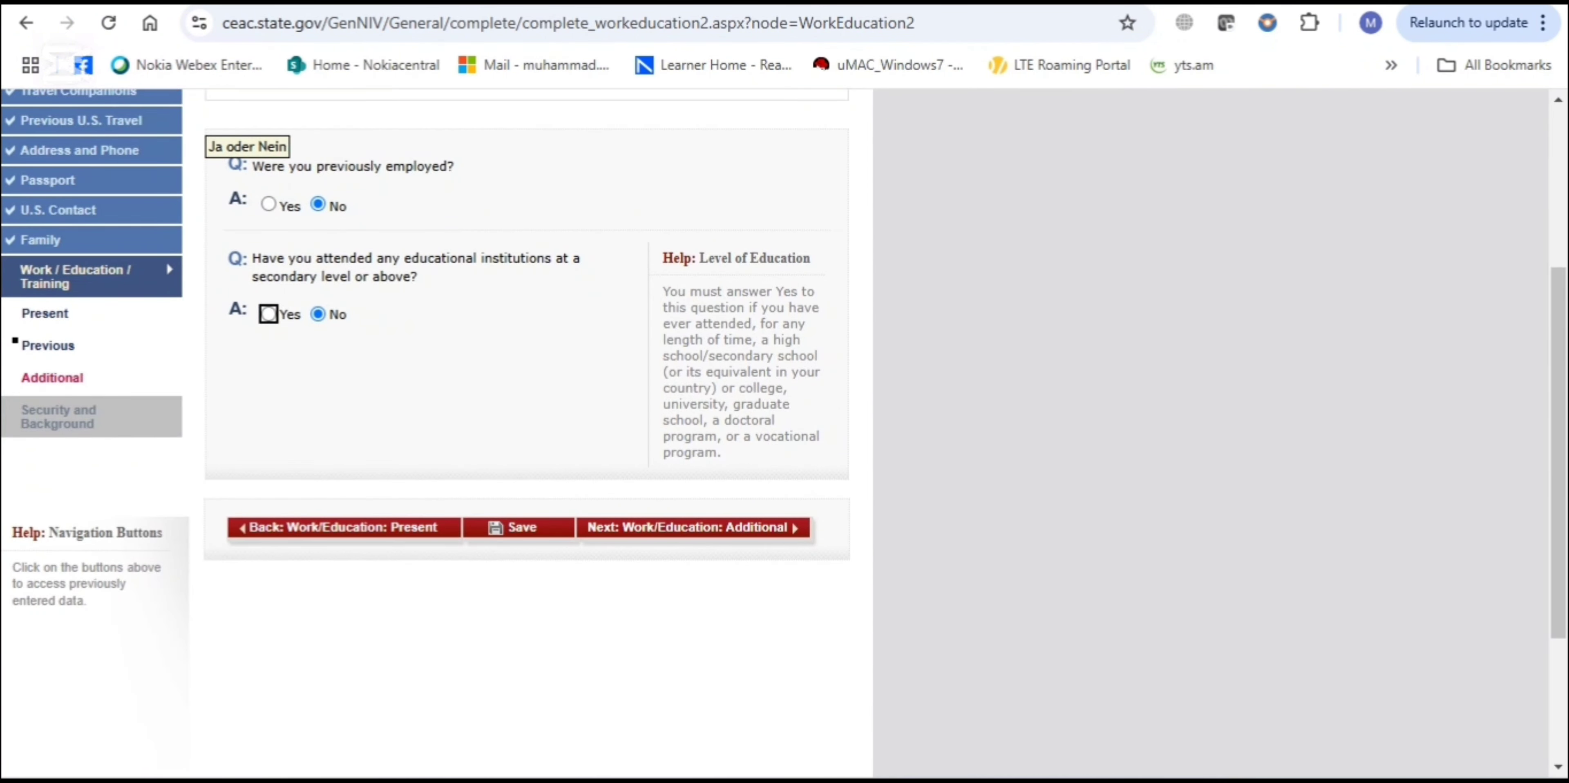
pyautogui.click(694, 528)
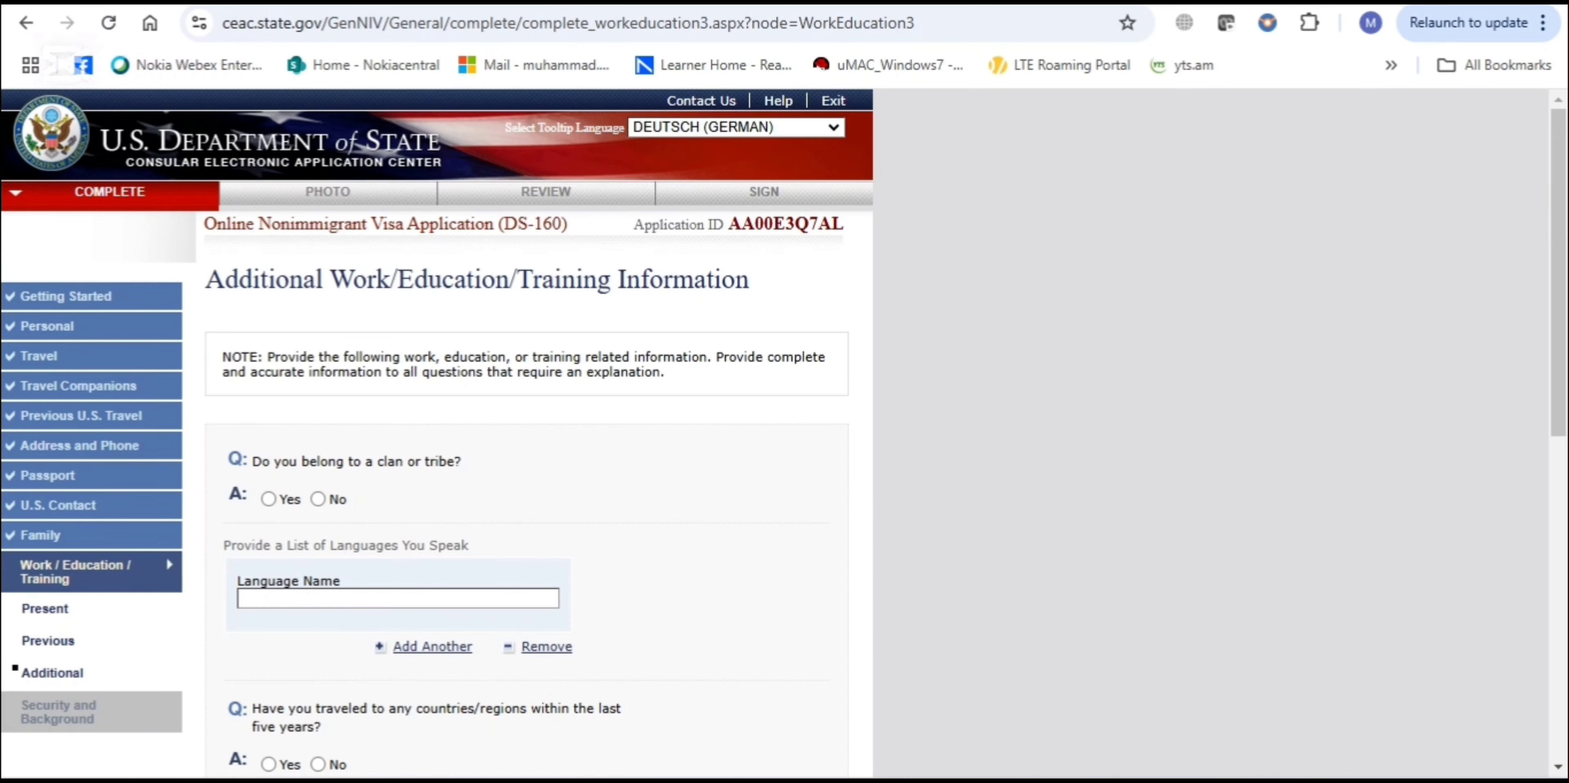
# Answer No to belonging to a clan or tribe and to travel in the last five years
pyautogui.scroll(-4, 694, 527)
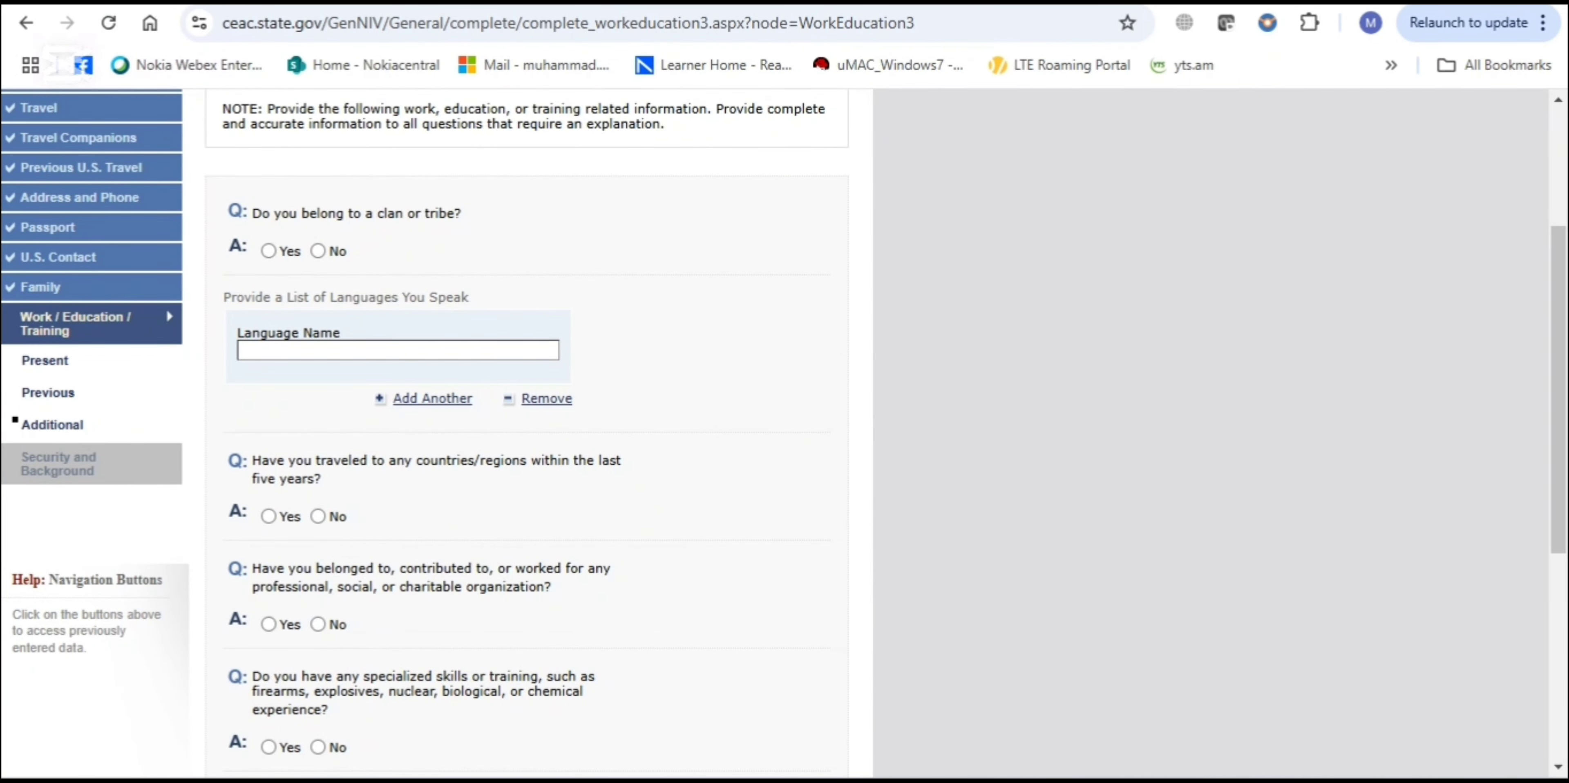
pyautogui.click(318, 251)
pyautogui.scroll(-1, 527, 427)
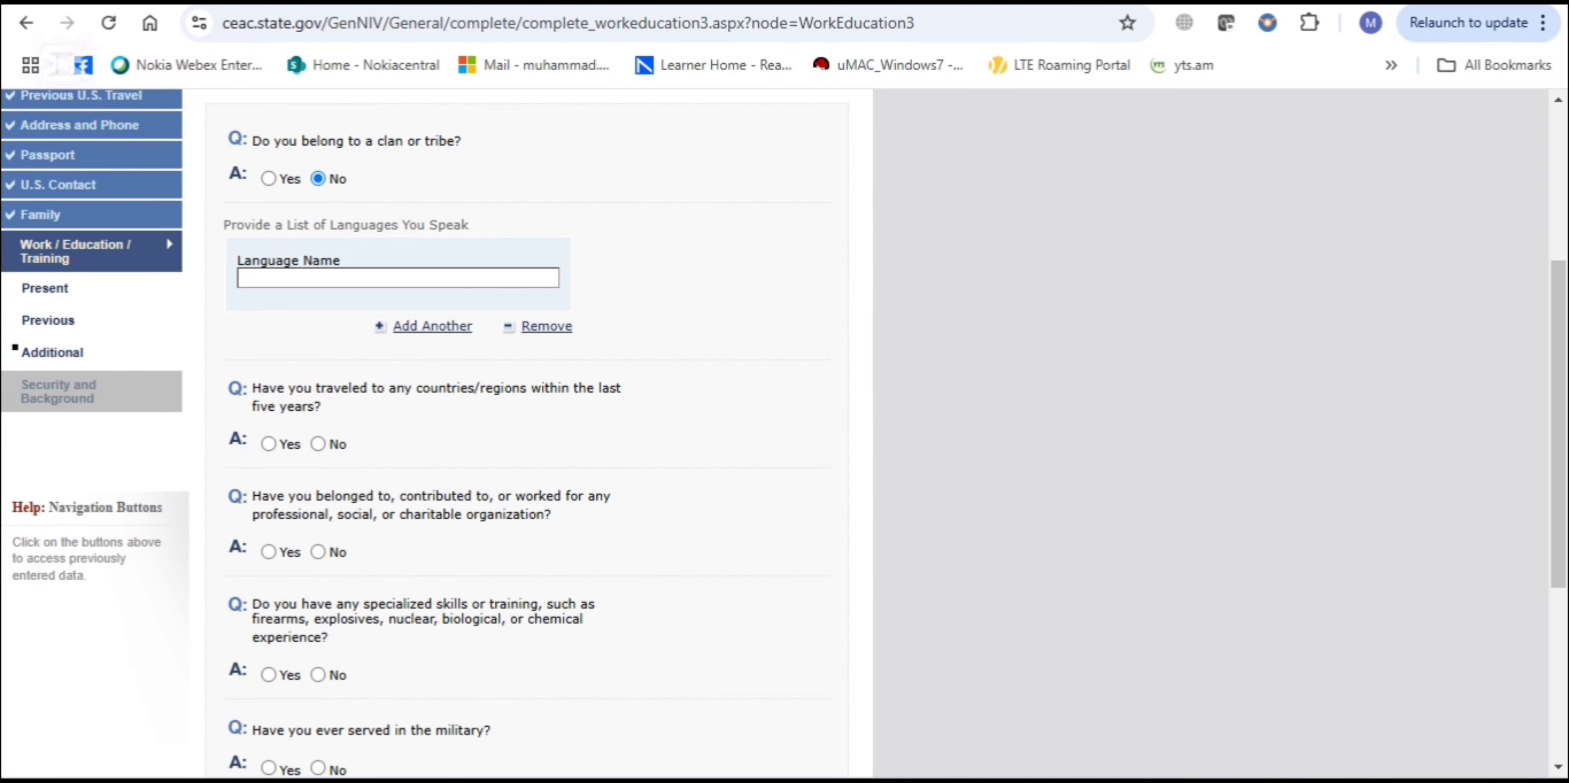
pyautogui.scroll(-1, 524, 426)
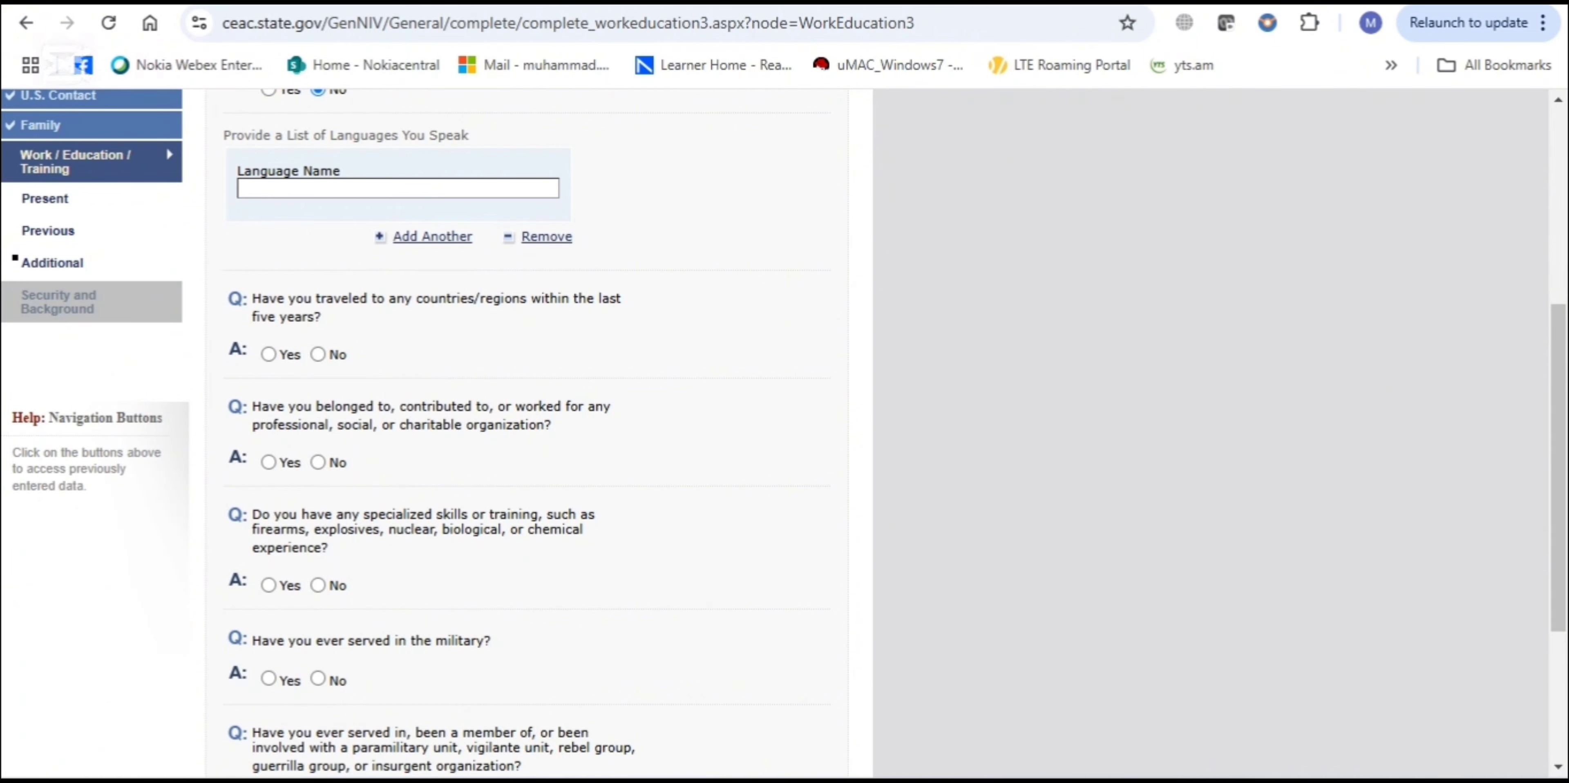
pyautogui.scroll(-1, 524, 426)
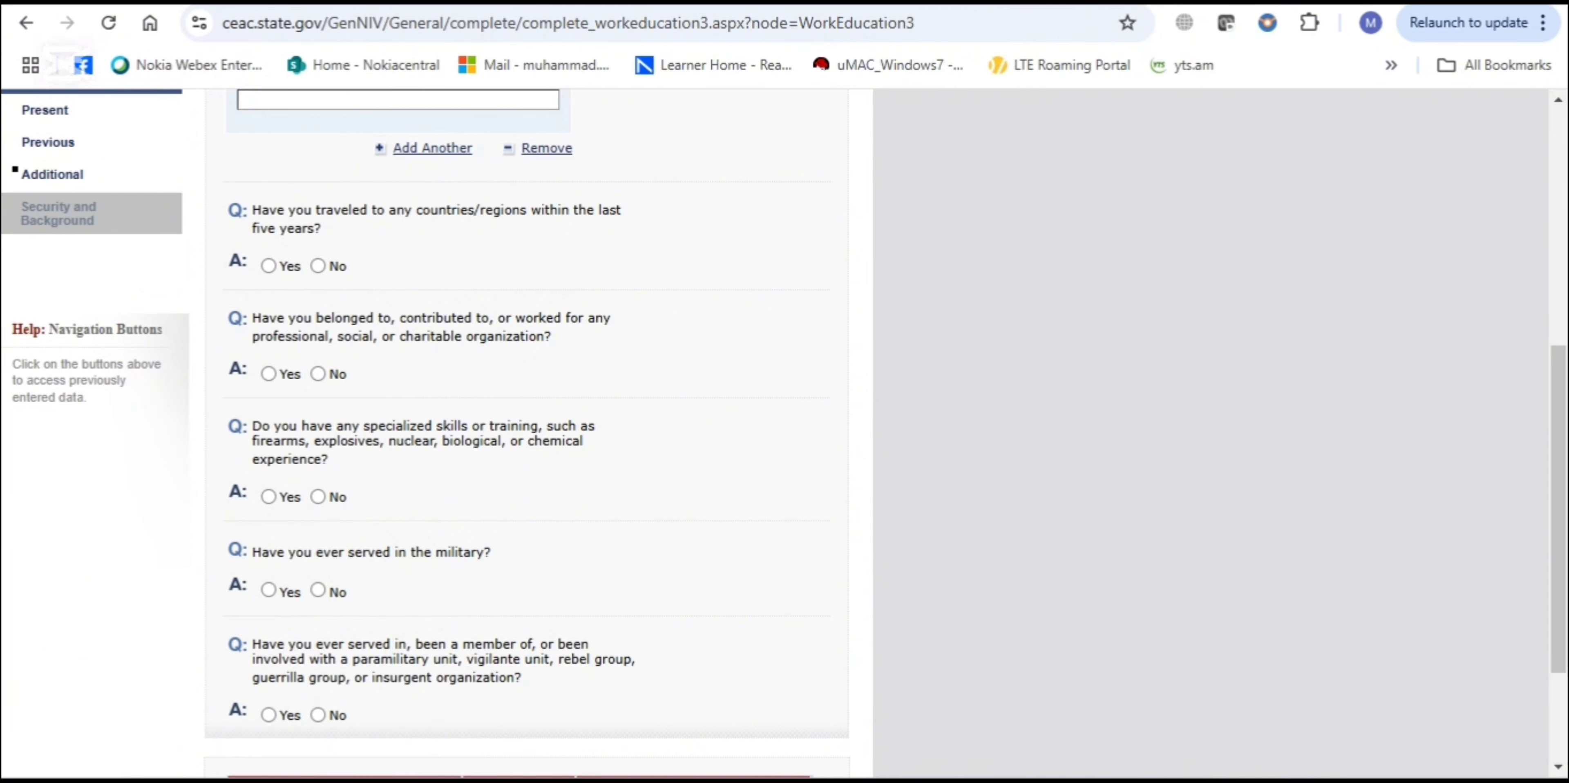
pyautogui.click(318, 266)
# Answer No to organization membership, specialized skills, and military service
pyautogui.scroll(-2, 318, 266)
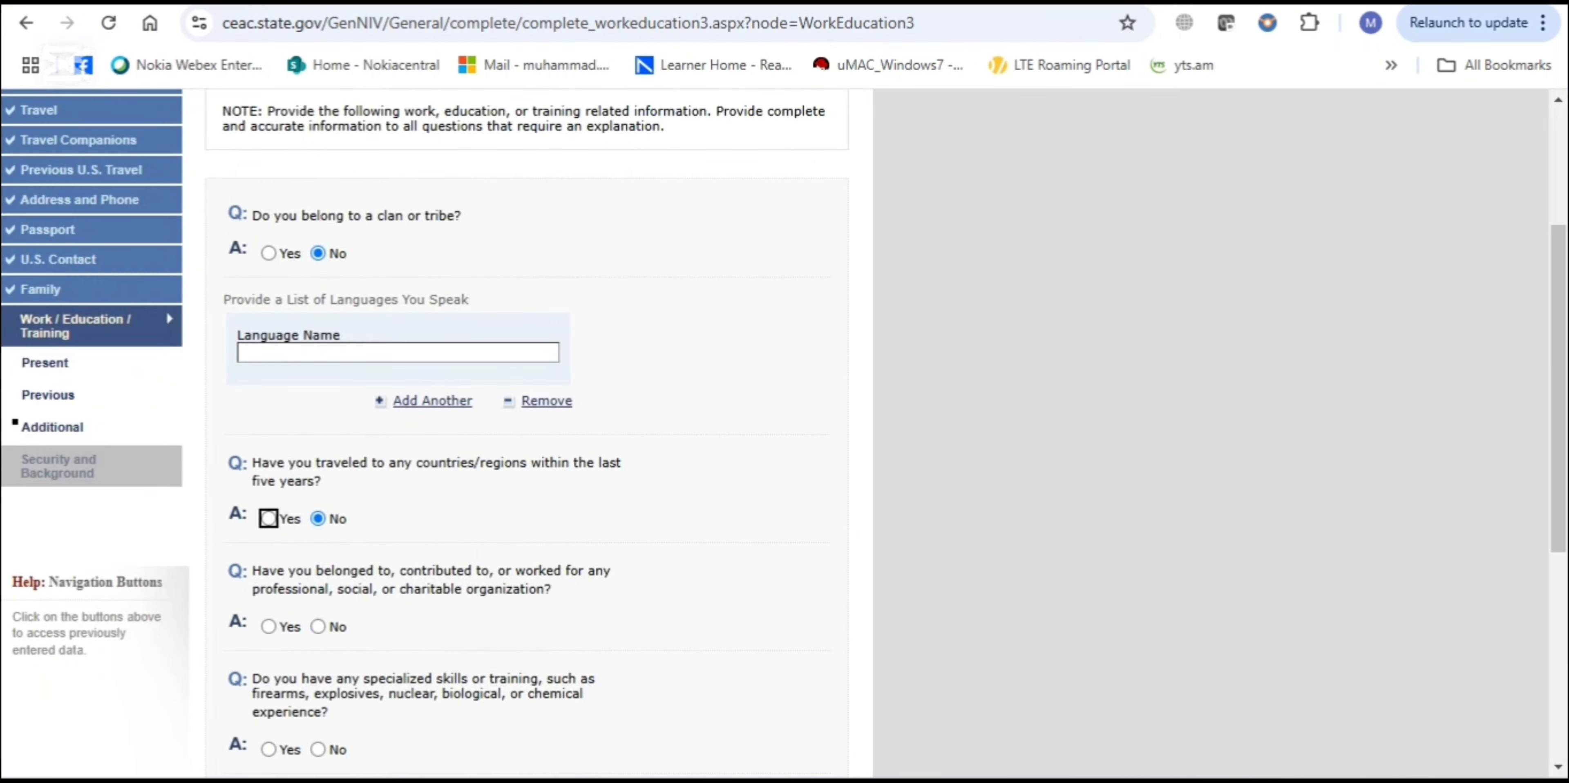
pyautogui.scroll(-3, 524, 427)
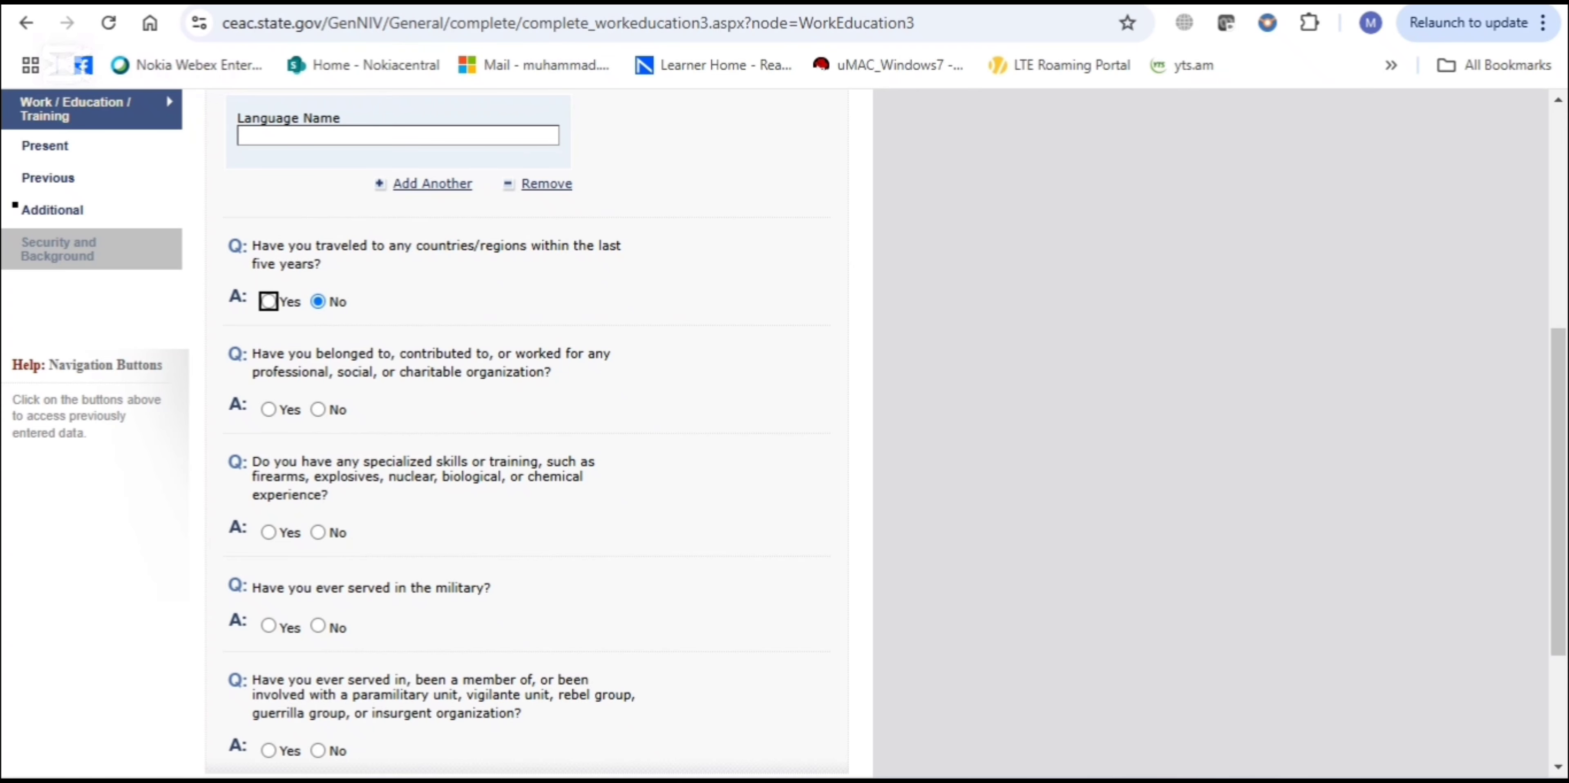
pyautogui.scroll(-1, 524, 426)
pyautogui.click(318, 327)
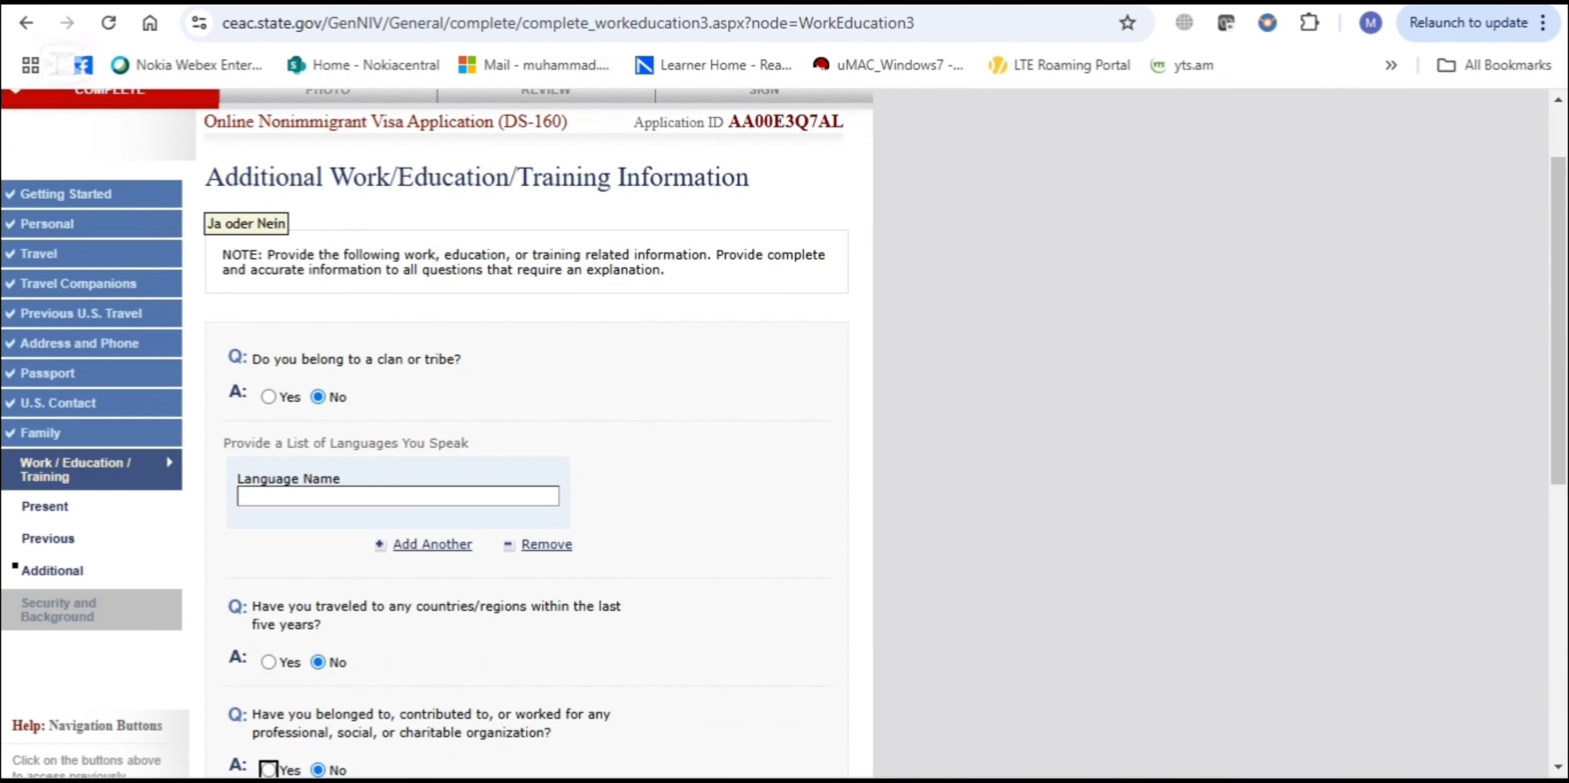
pyautogui.scroll(-5, 318, 327)
pyautogui.scroll(-1, 524, 426)
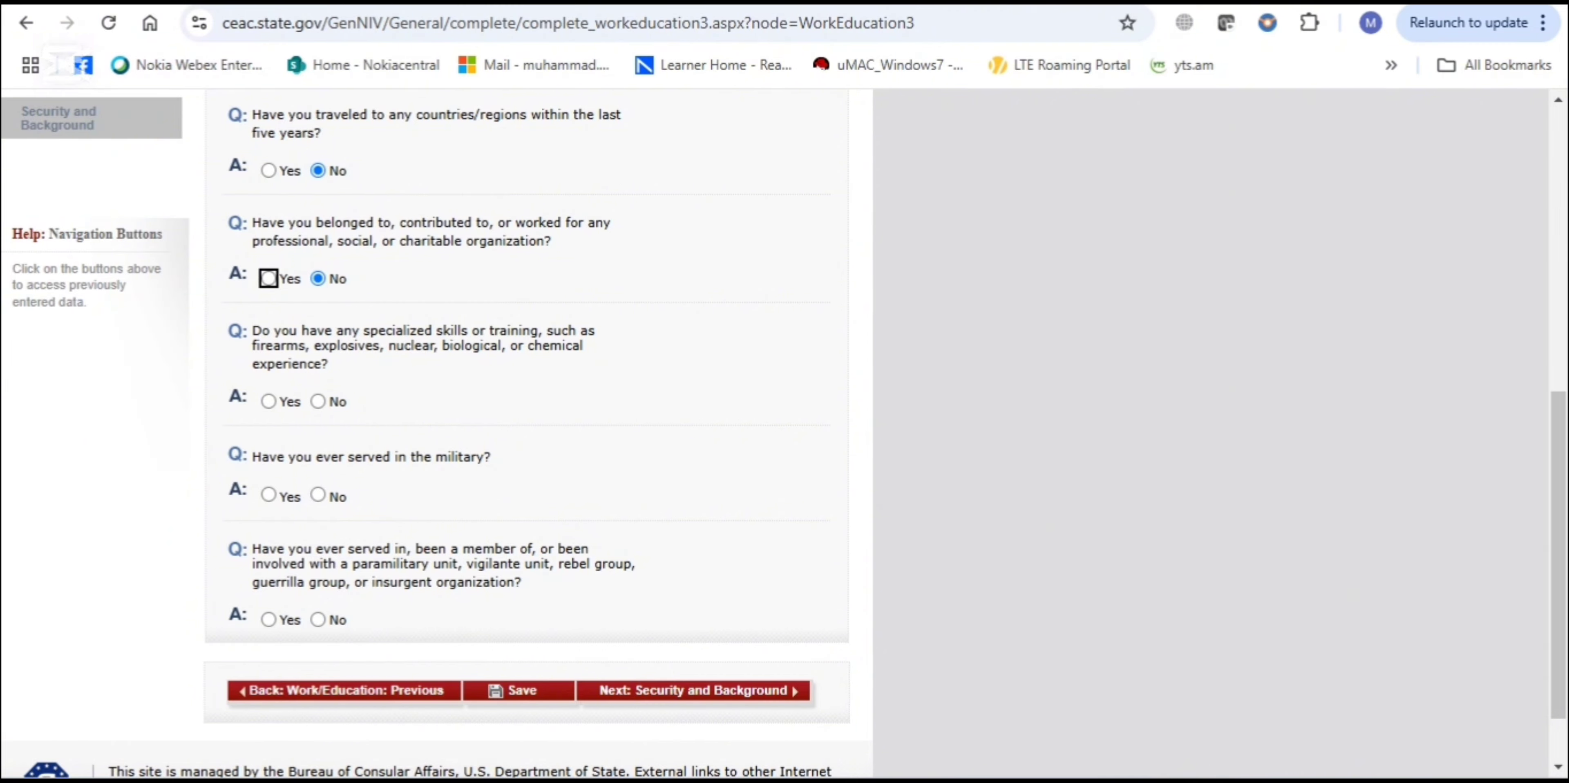
pyautogui.click(318, 402)
pyautogui.scroll(-1, 575, 423)
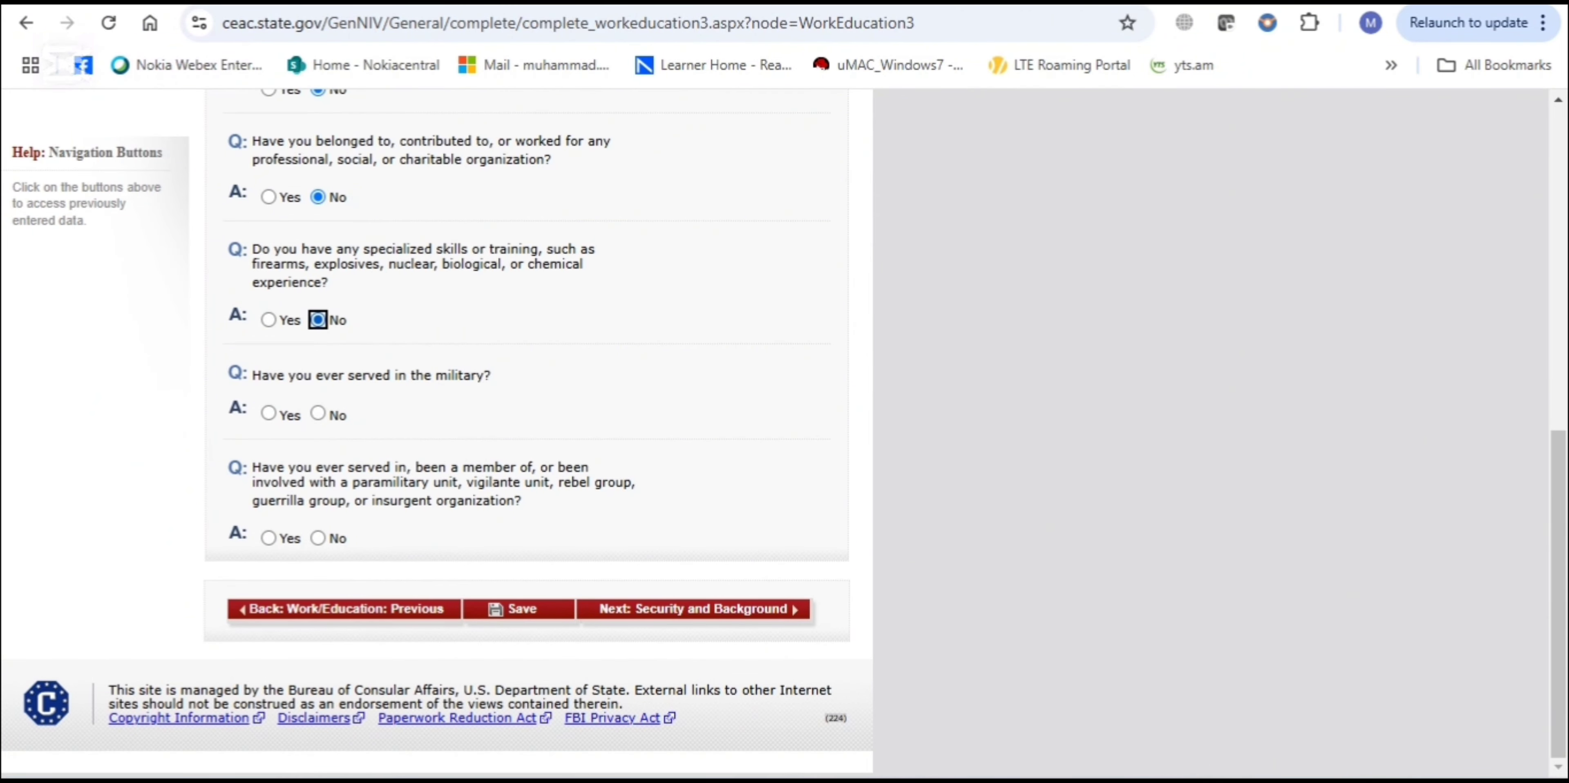
pyautogui.click(318, 413)
# Answer No to the paramilitary or insurgent group question and try to continue
pyautogui.click(318, 538)
pyautogui.click(694, 609)
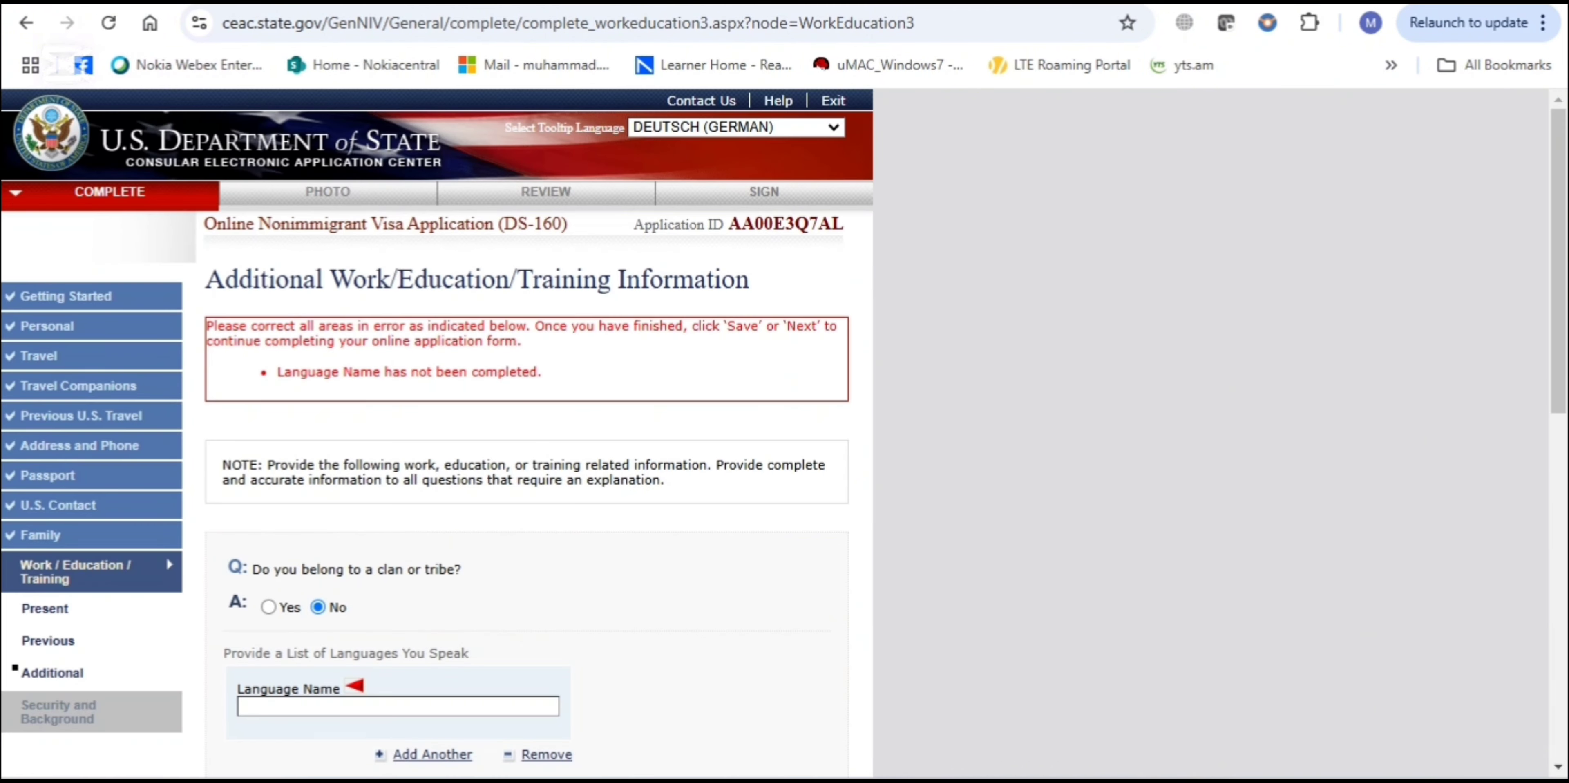
pyautogui.scroll(-5, 524, 426)
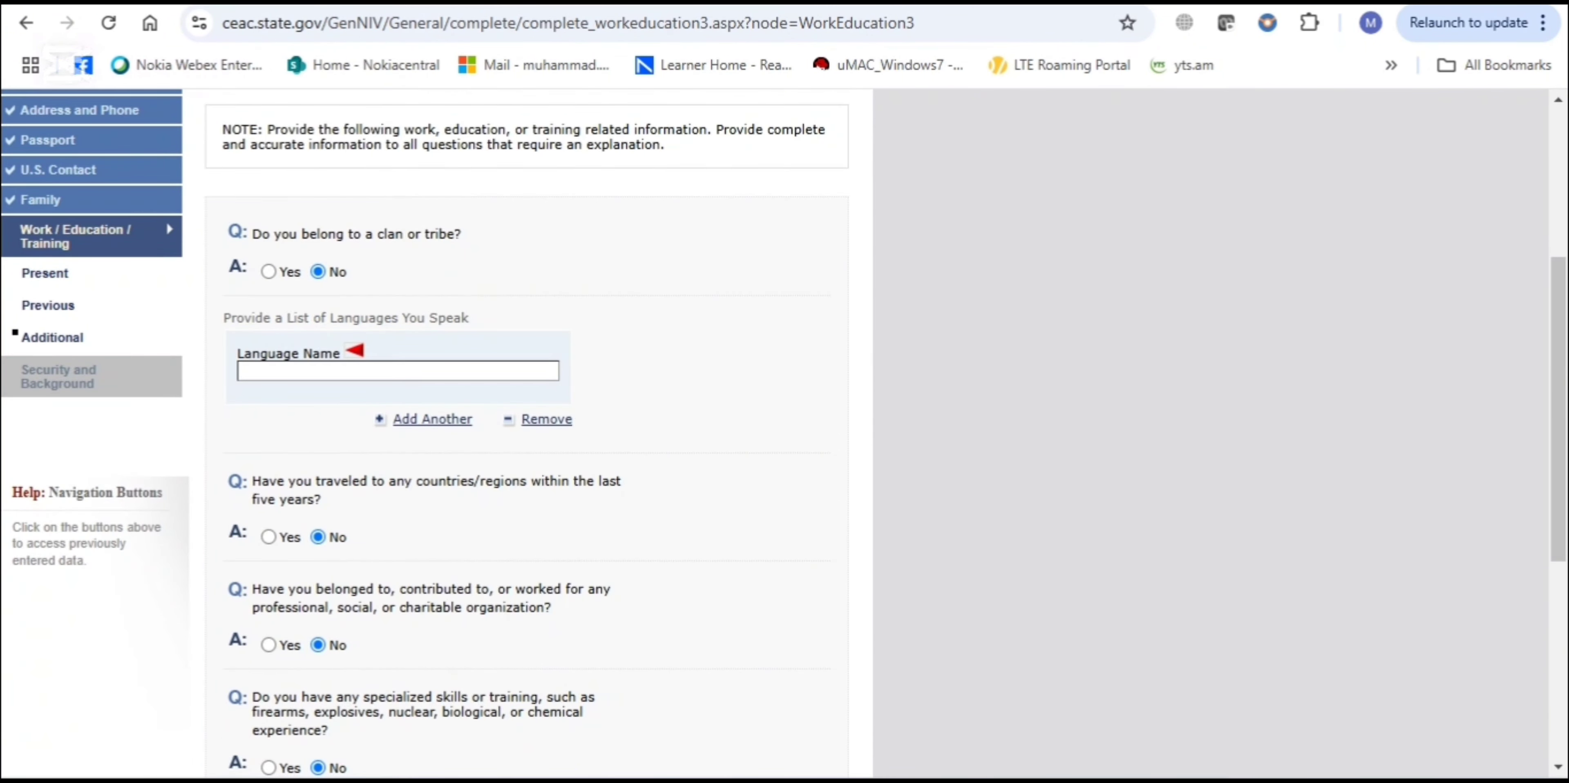
# Enter ENGLISH as the Language Name and continue to Security and Background Part 1
pyautogui.click(399, 371)
pyautogui.write('ENGLISH')
pyautogui.scroll(-7, 524, 427)
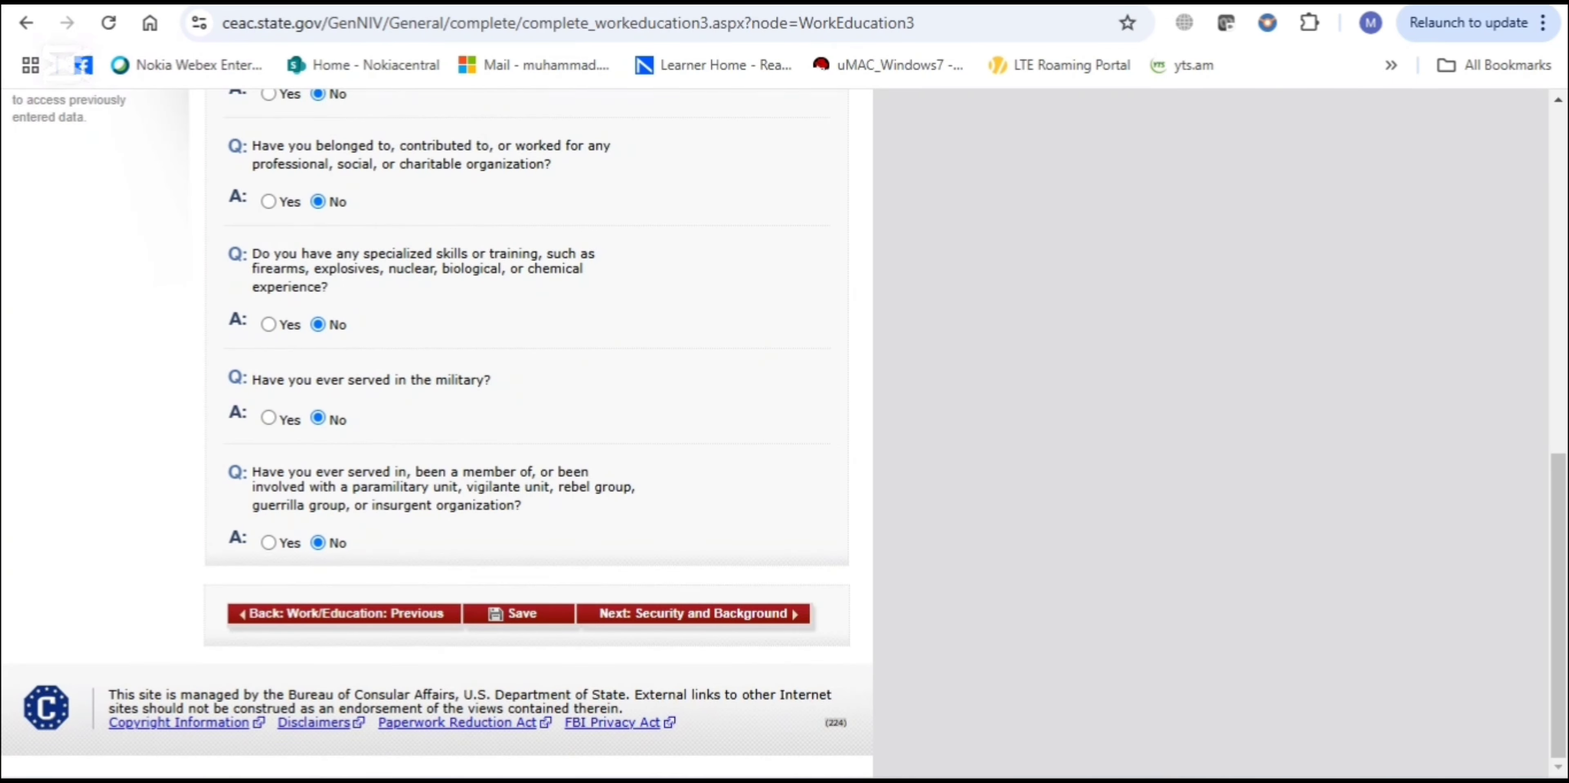
pyautogui.click(776, 609)
pyautogui.scroll(-4, 524, 426)
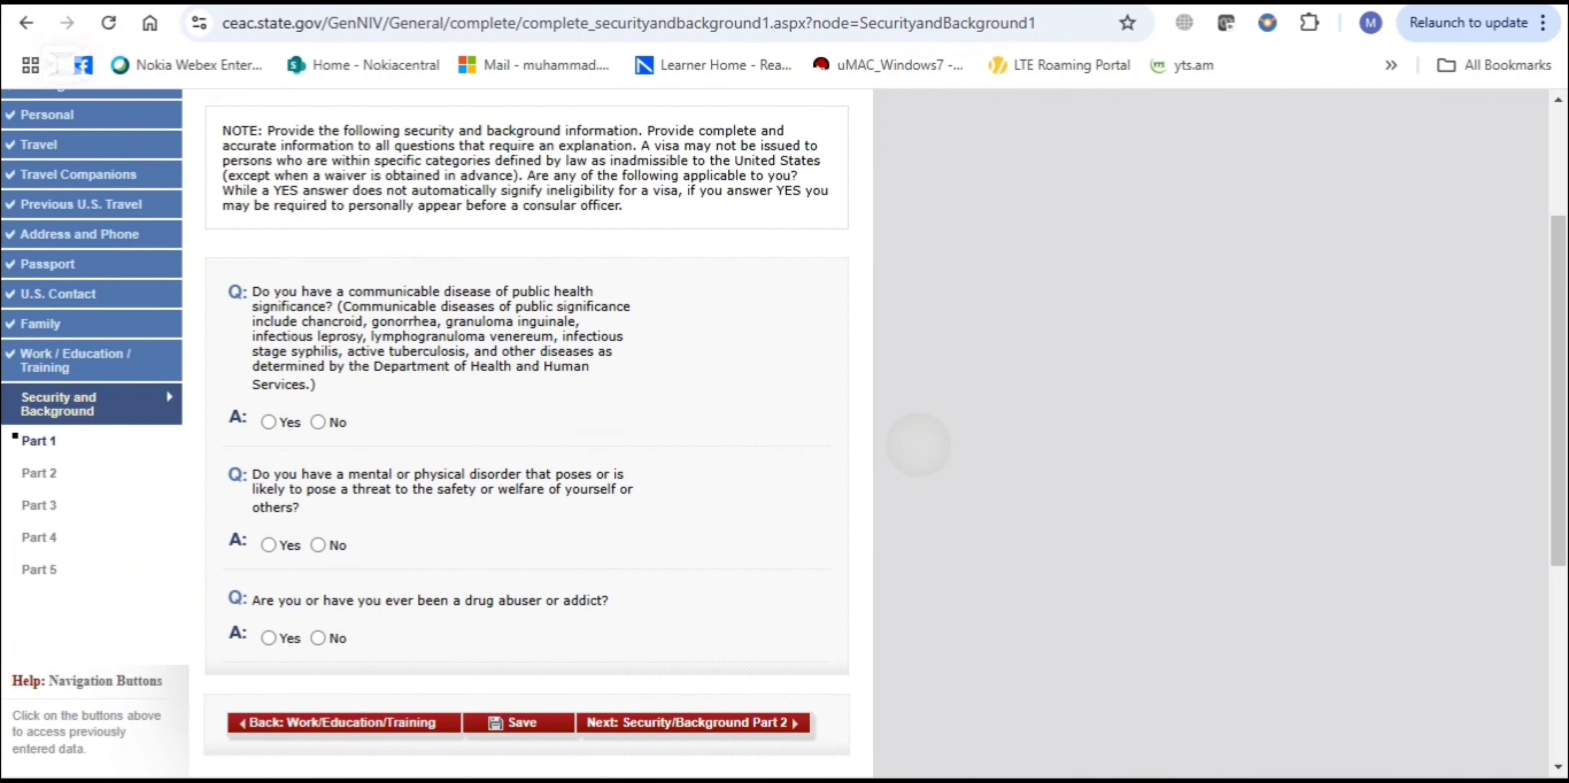
# Answer No to the communicable disease, mental/physical disorder and drug abuse questions, then continue to Part 2
pyautogui.click(318, 421)
pyautogui.scroll(-3, 318, 422)
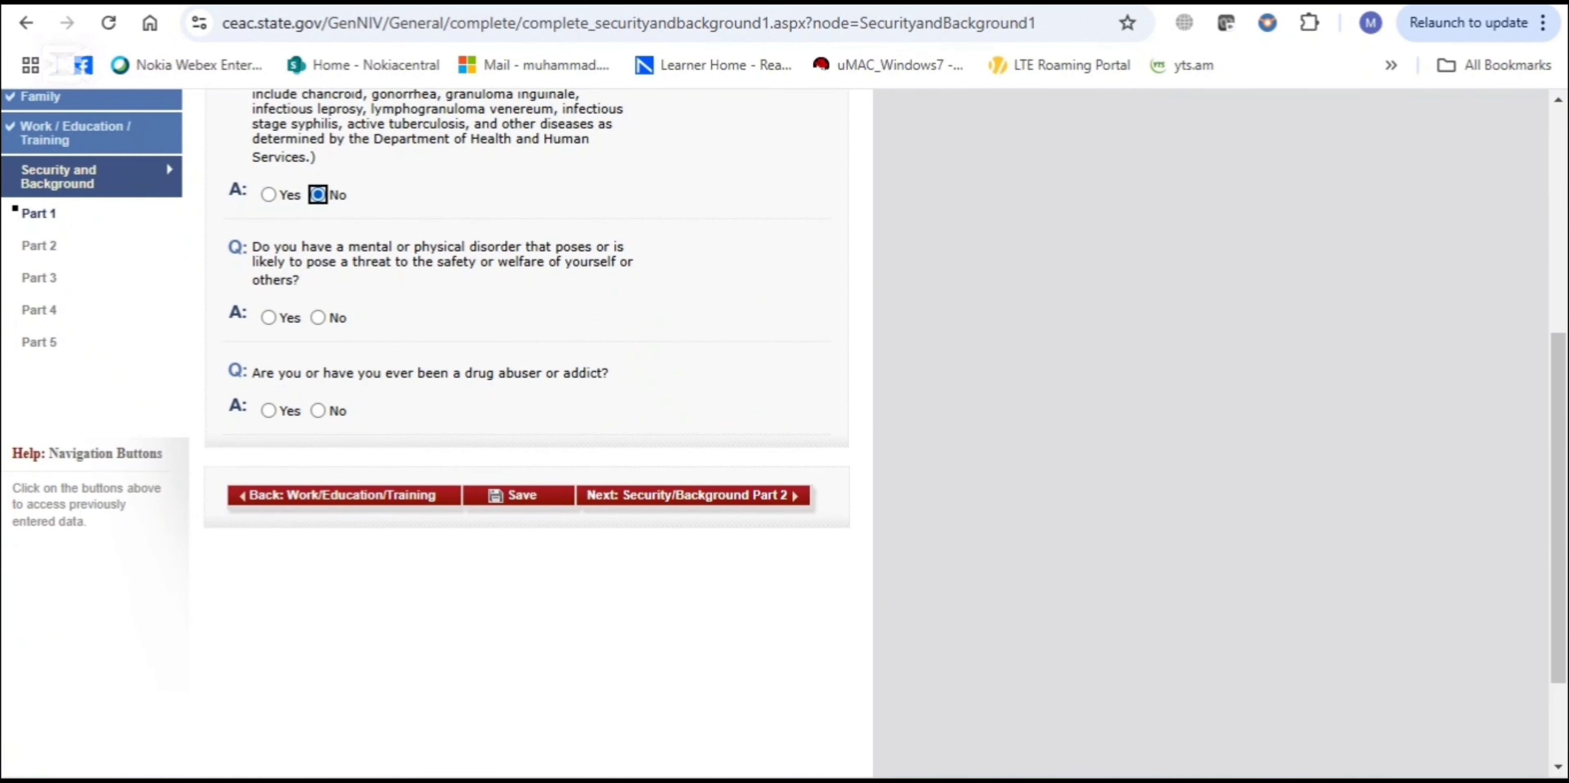
pyautogui.click(318, 317)
pyautogui.click(318, 410)
pyautogui.click(693, 494)
# Answer No to the arrests, controlled substance, prostitution and money laundering questions
pyautogui.scroll(-2, 436, 432)
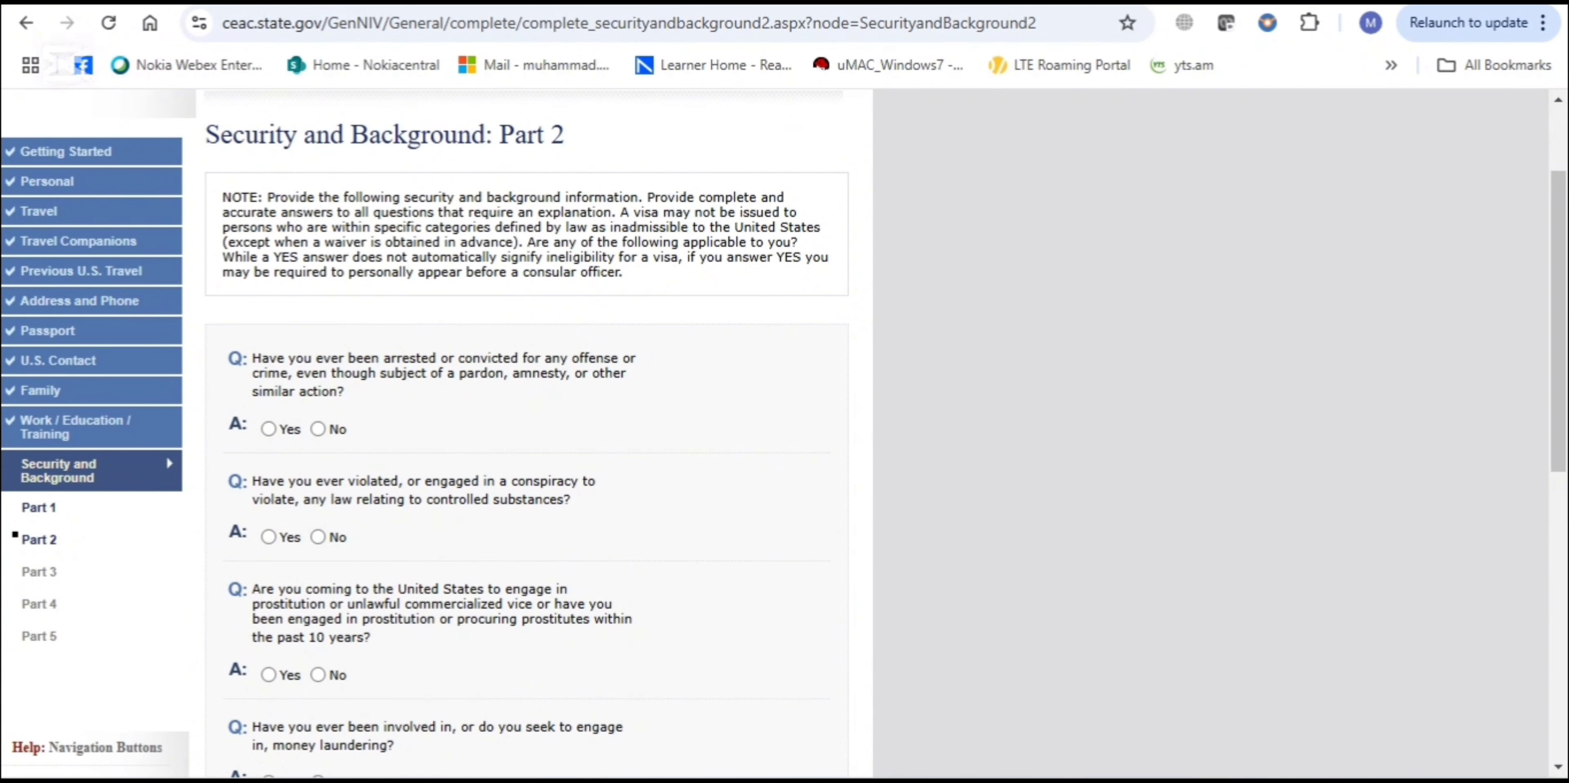
pyautogui.click(318, 429)
pyautogui.scroll(-2, 318, 428)
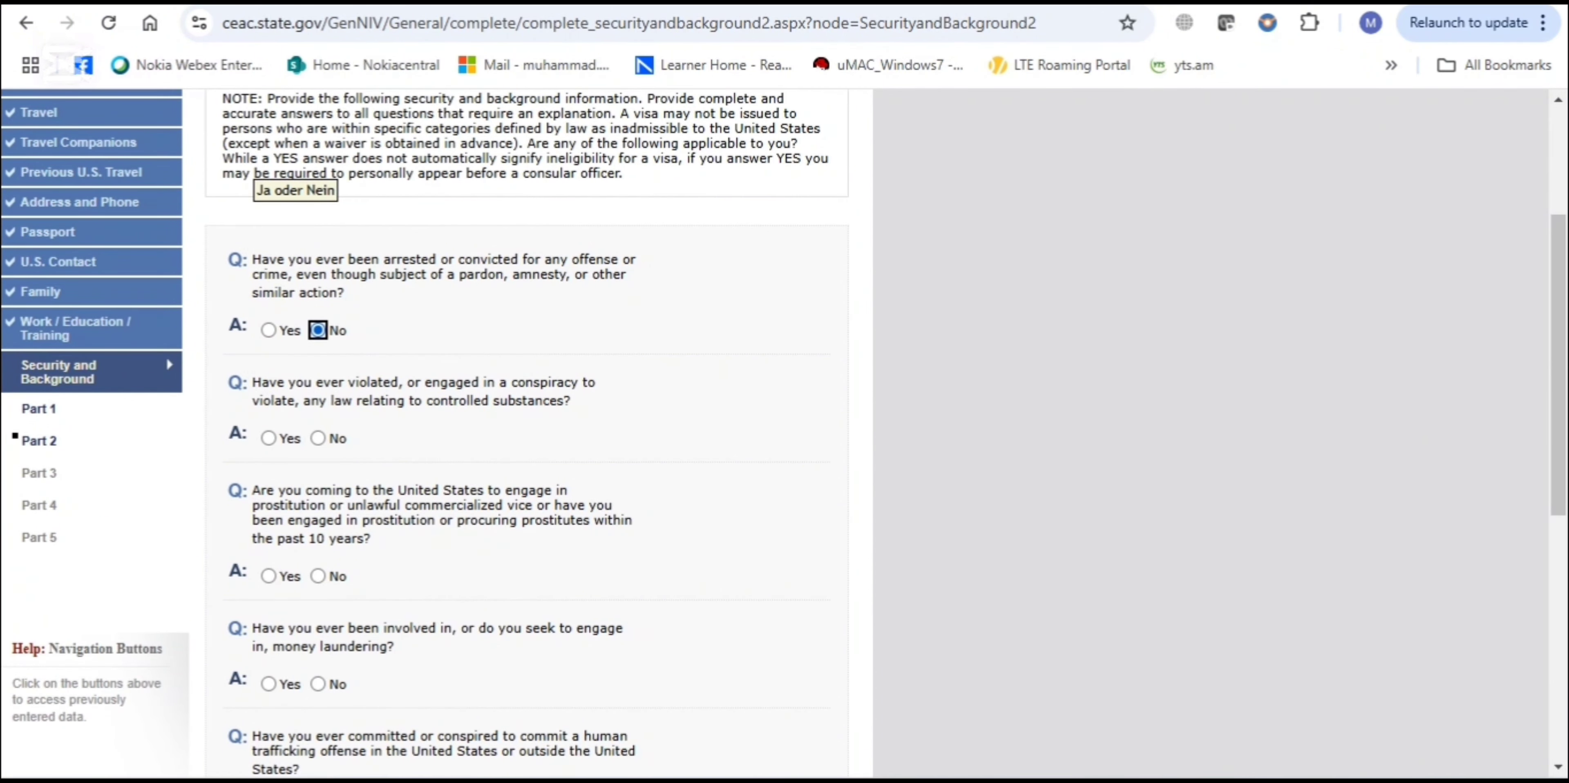
pyautogui.click(318, 437)
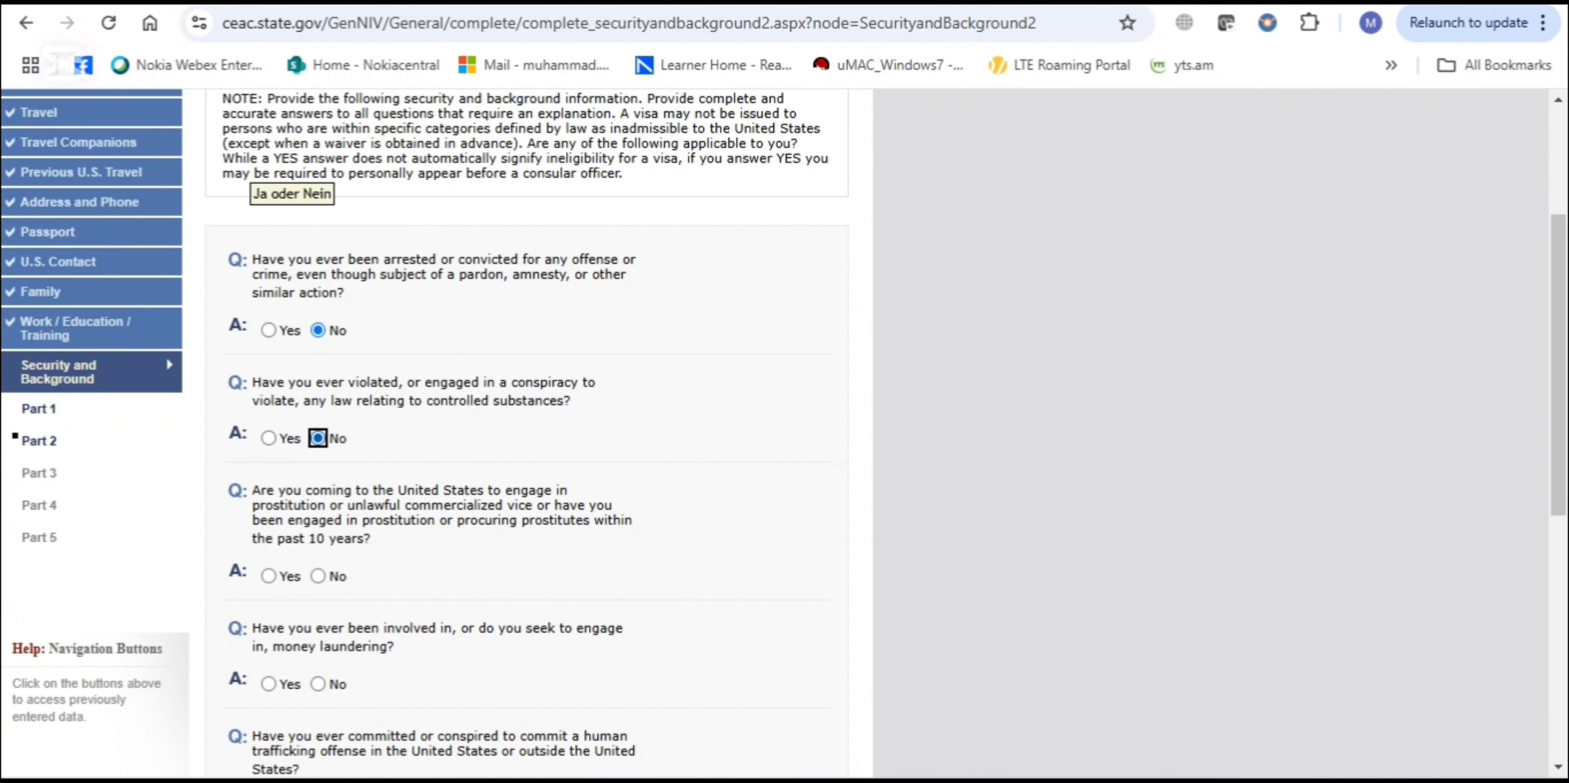
pyautogui.scroll(-2, 318, 438)
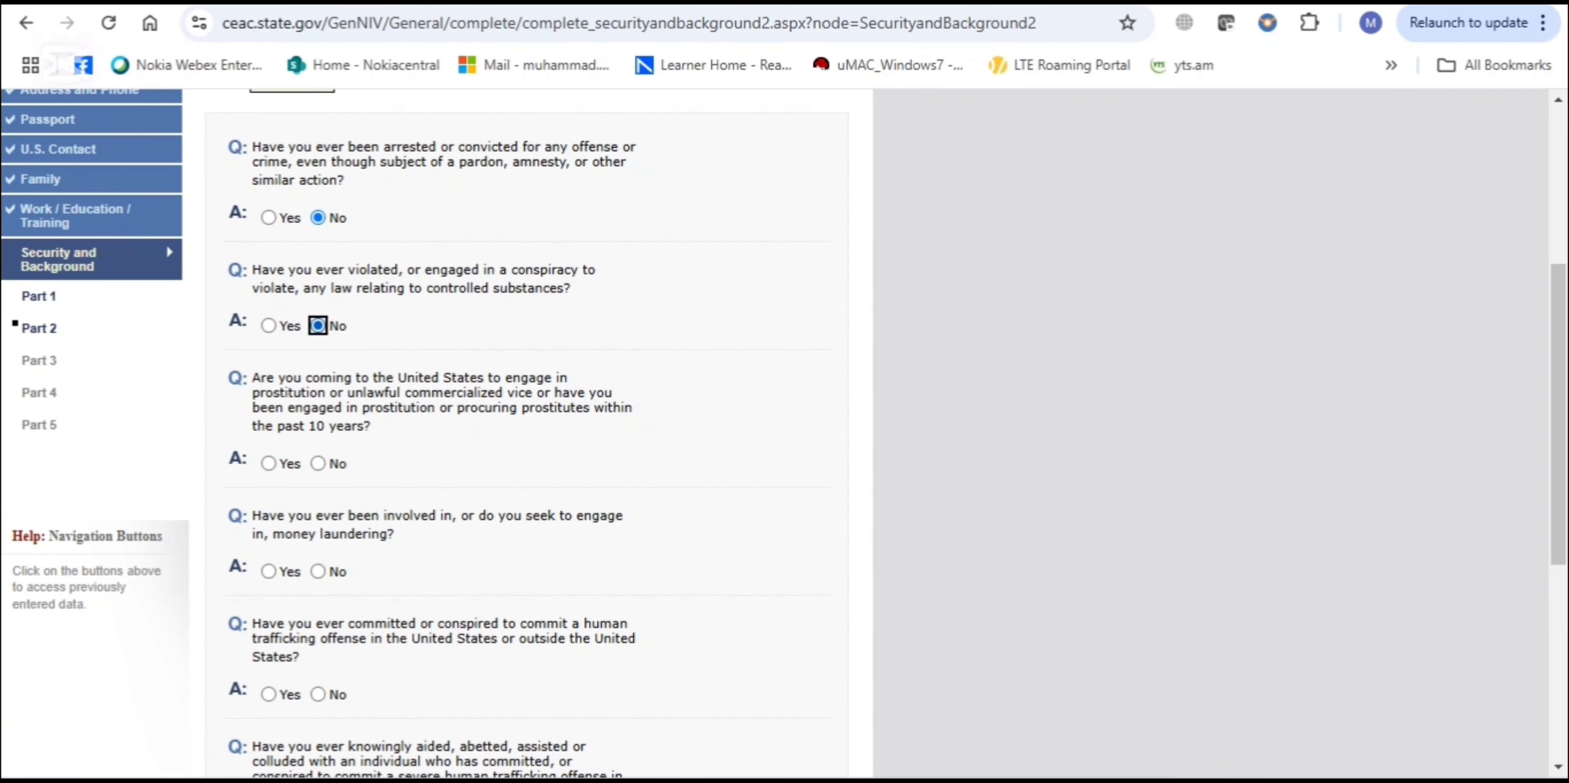
pyautogui.click(318, 463)
pyautogui.scroll(-4, 318, 463)
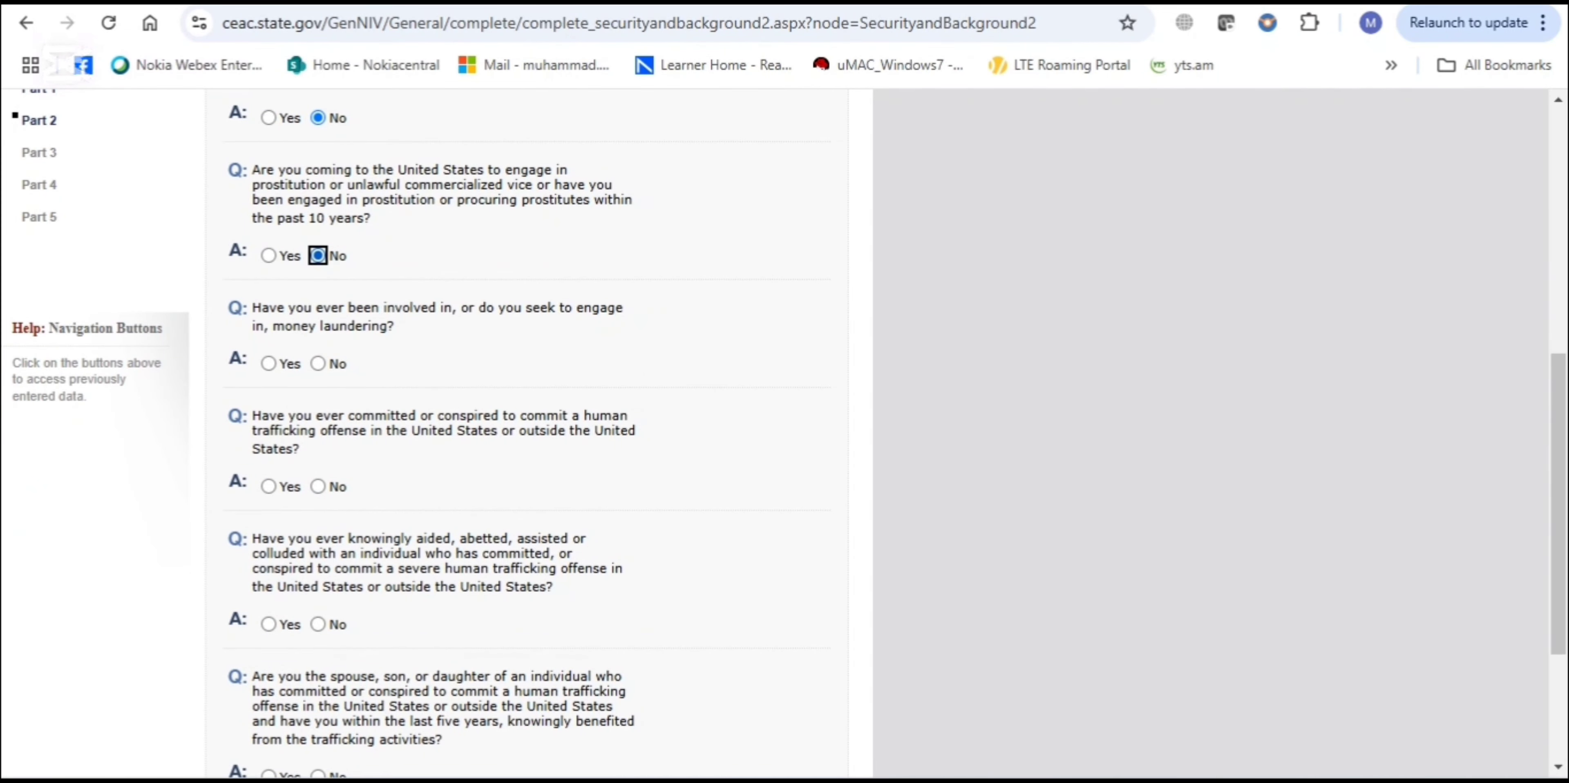
pyautogui.click(318, 363)
pyautogui.scroll(-2, 318, 363)
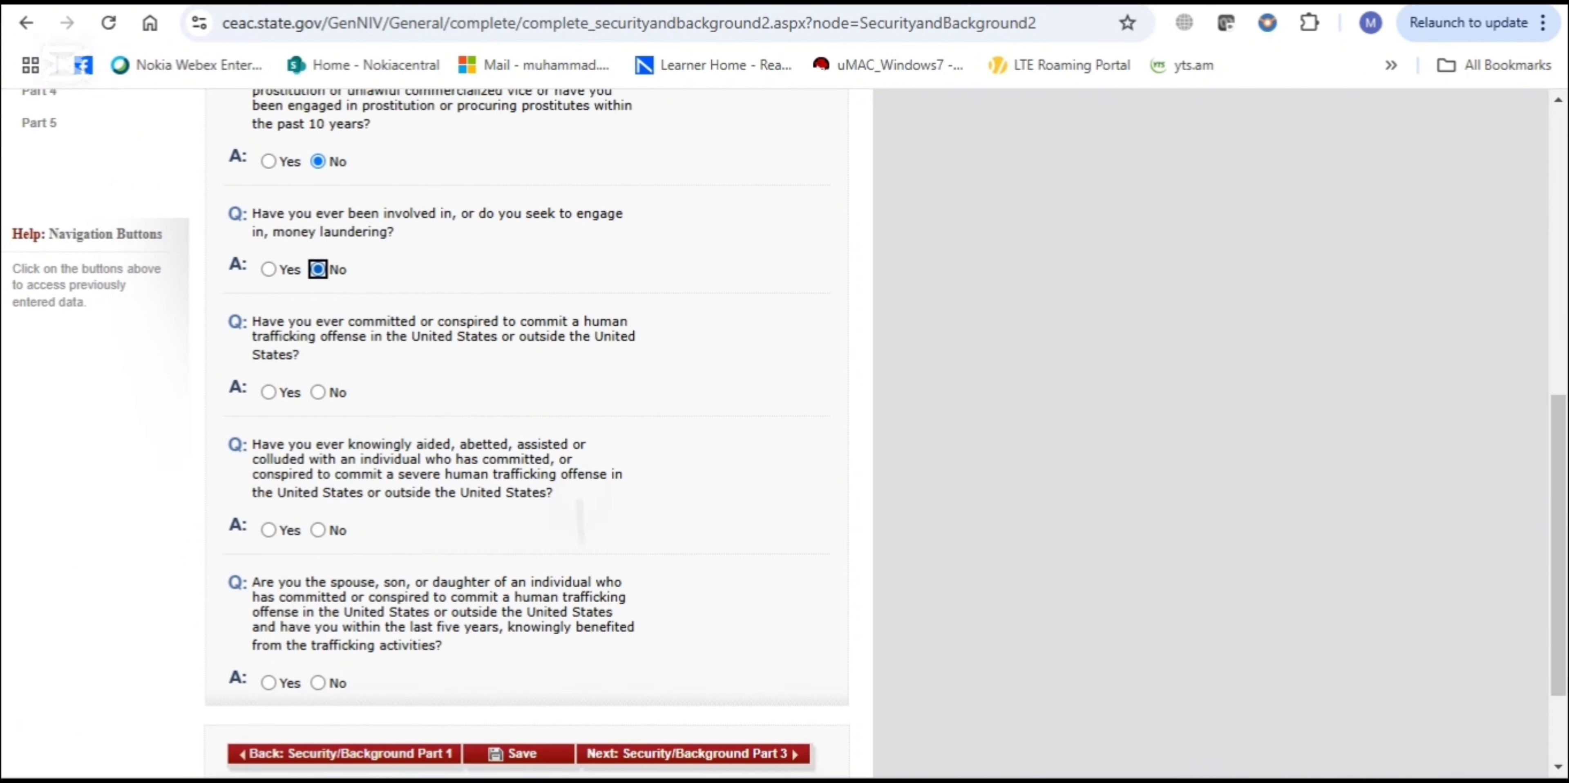
# Answer No to the three human trafficking questions and continue to Part 3
pyautogui.click(467, 356)
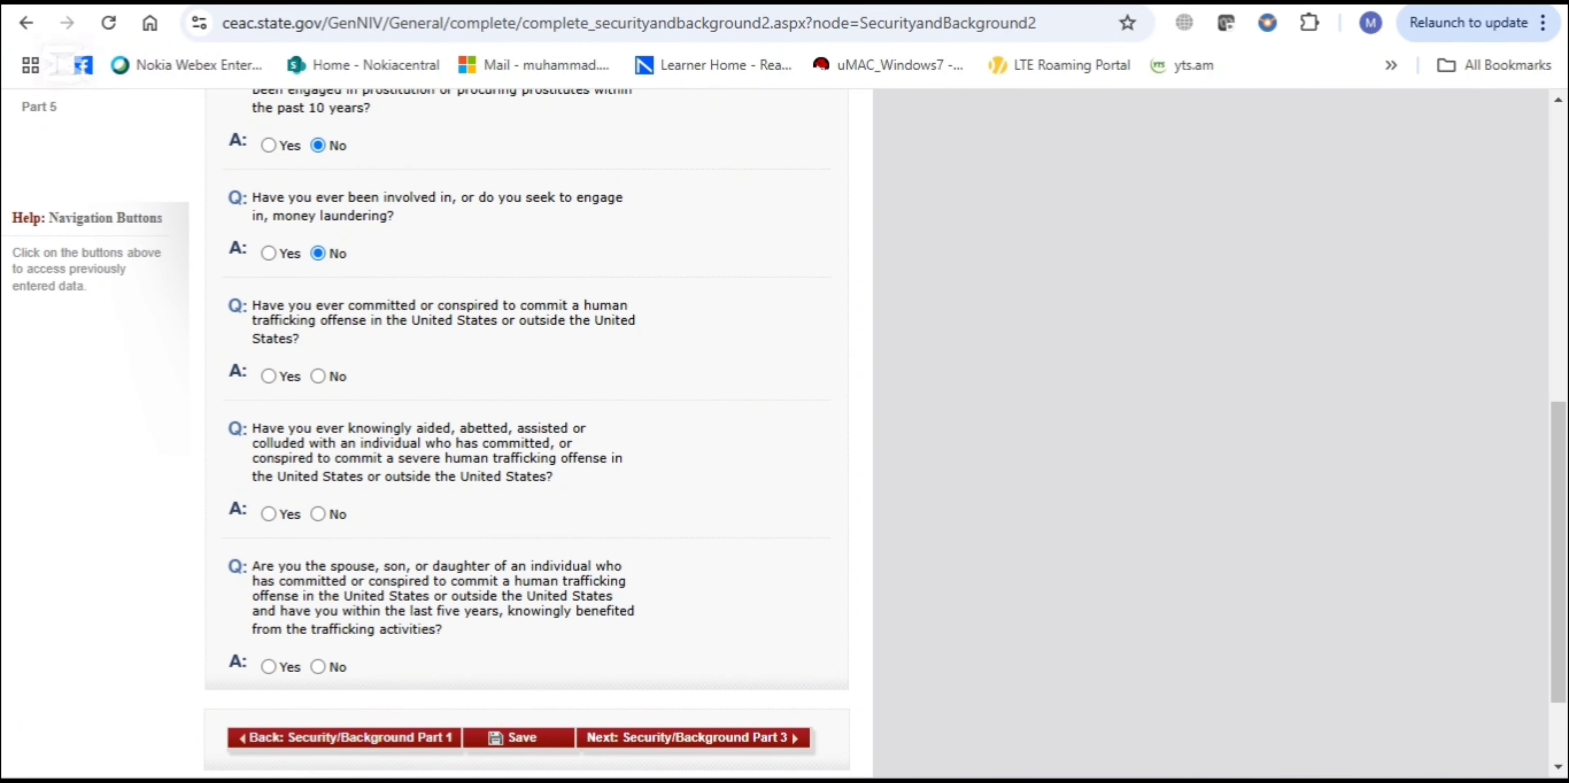
pyautogui.click(318, 375)
pyautogui.scroll(-1, 318, 376)
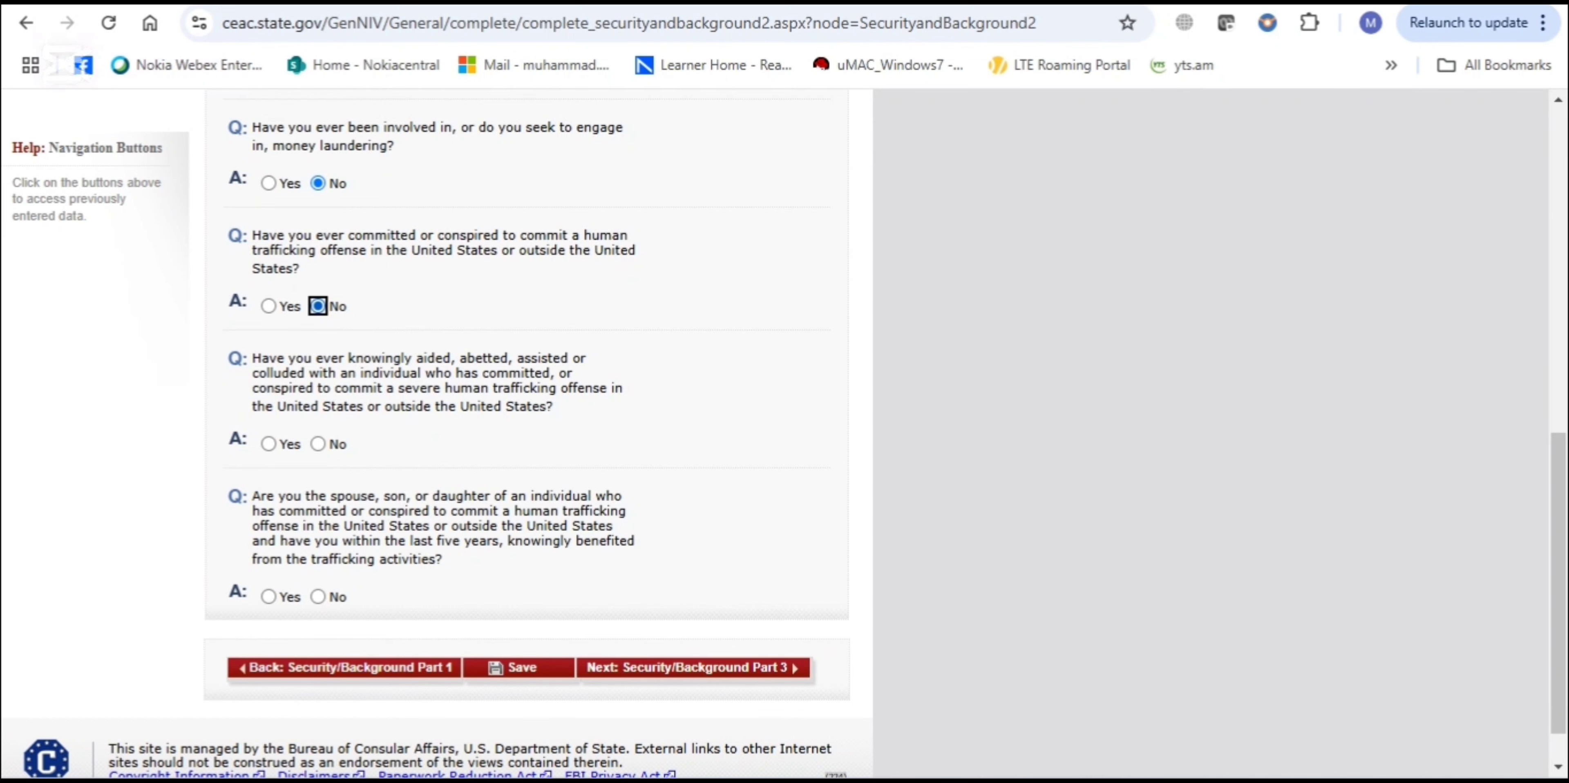
pyautogui.click(318, 444)
pyautogui.scroll(-1, 318, 444)
pyautogui.click(318, 543)
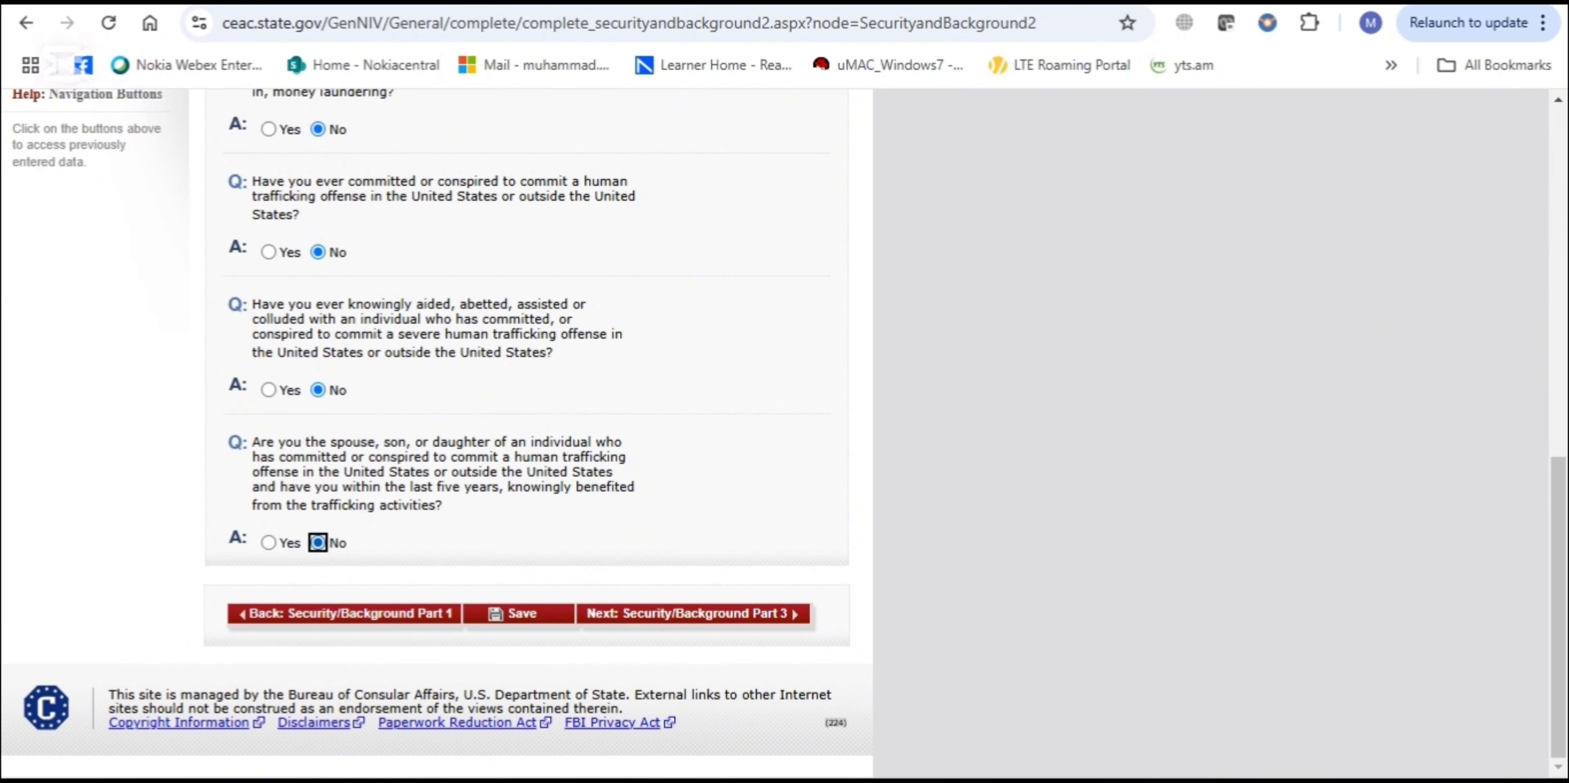
pyautogui.click(692, 613)
# Answer No to the espionage, terrorist activity, terrorist financing and terrorist membership questions
pyautogui.scroll(-1, 693, 613)
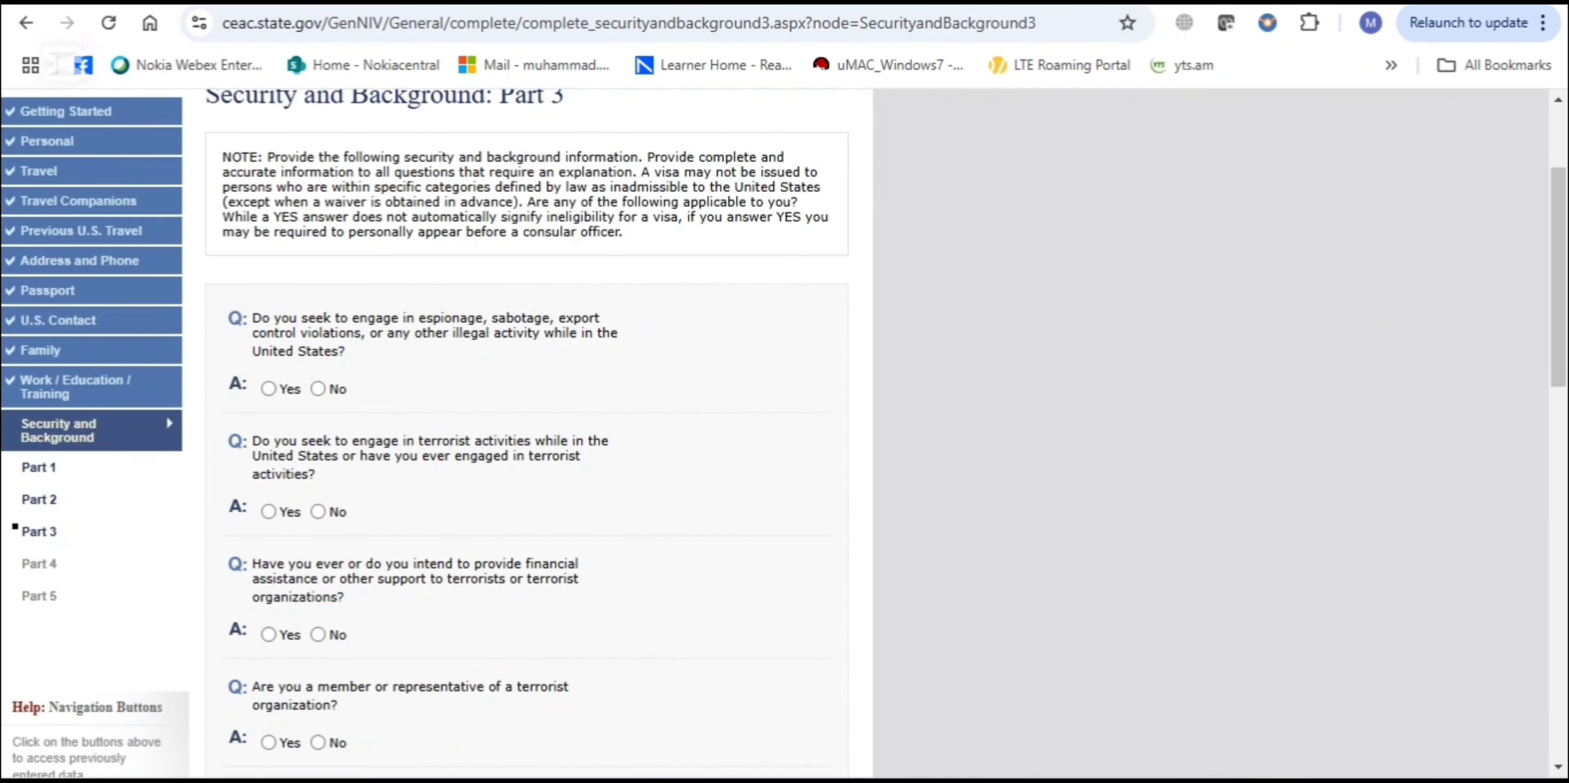
pyautogui.scroll(-1, 783, 433)
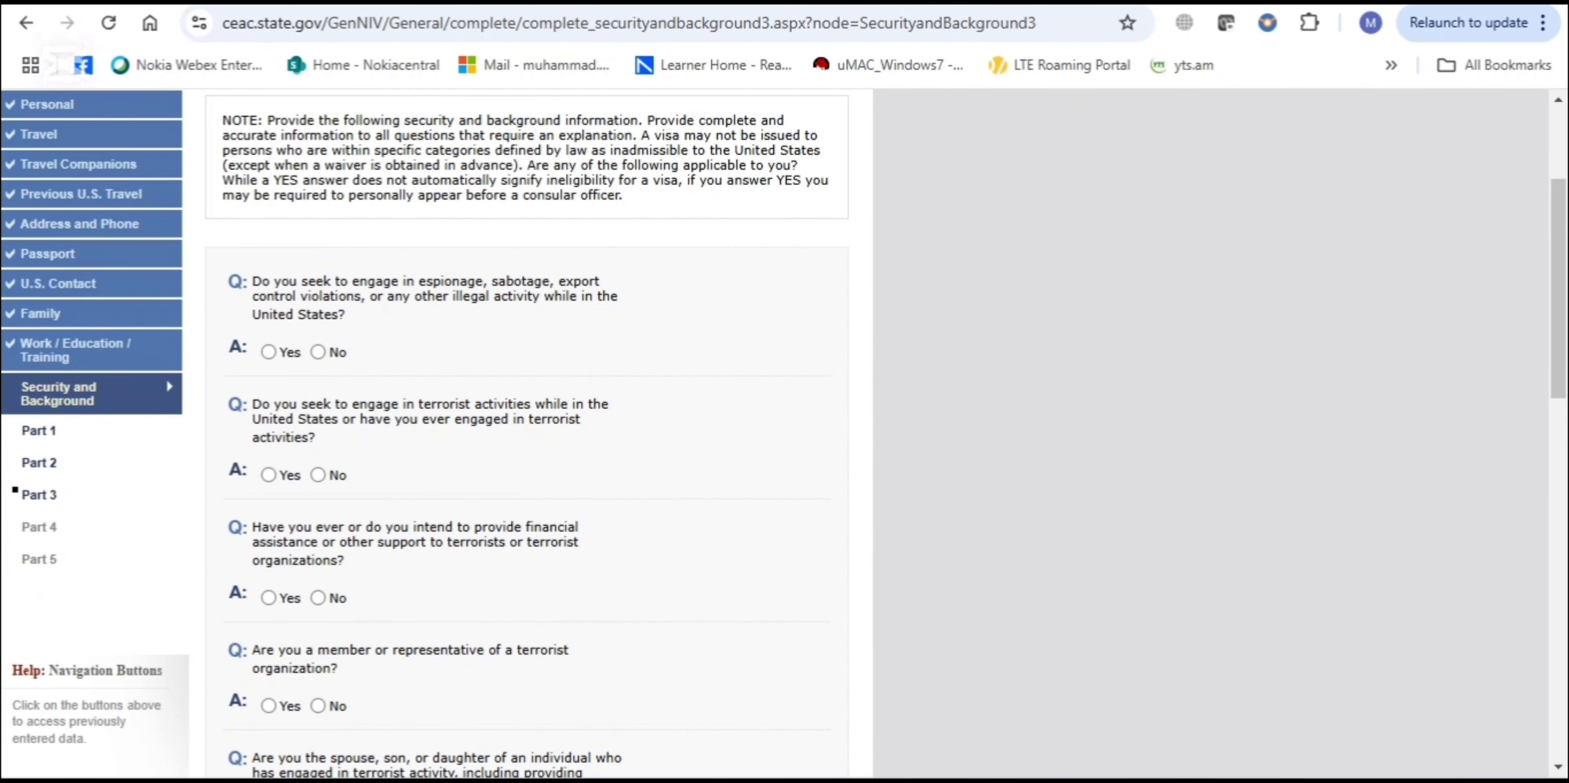
pyautogui.click(317, 352)
pyautogui.scroll(-2, 524, 427)
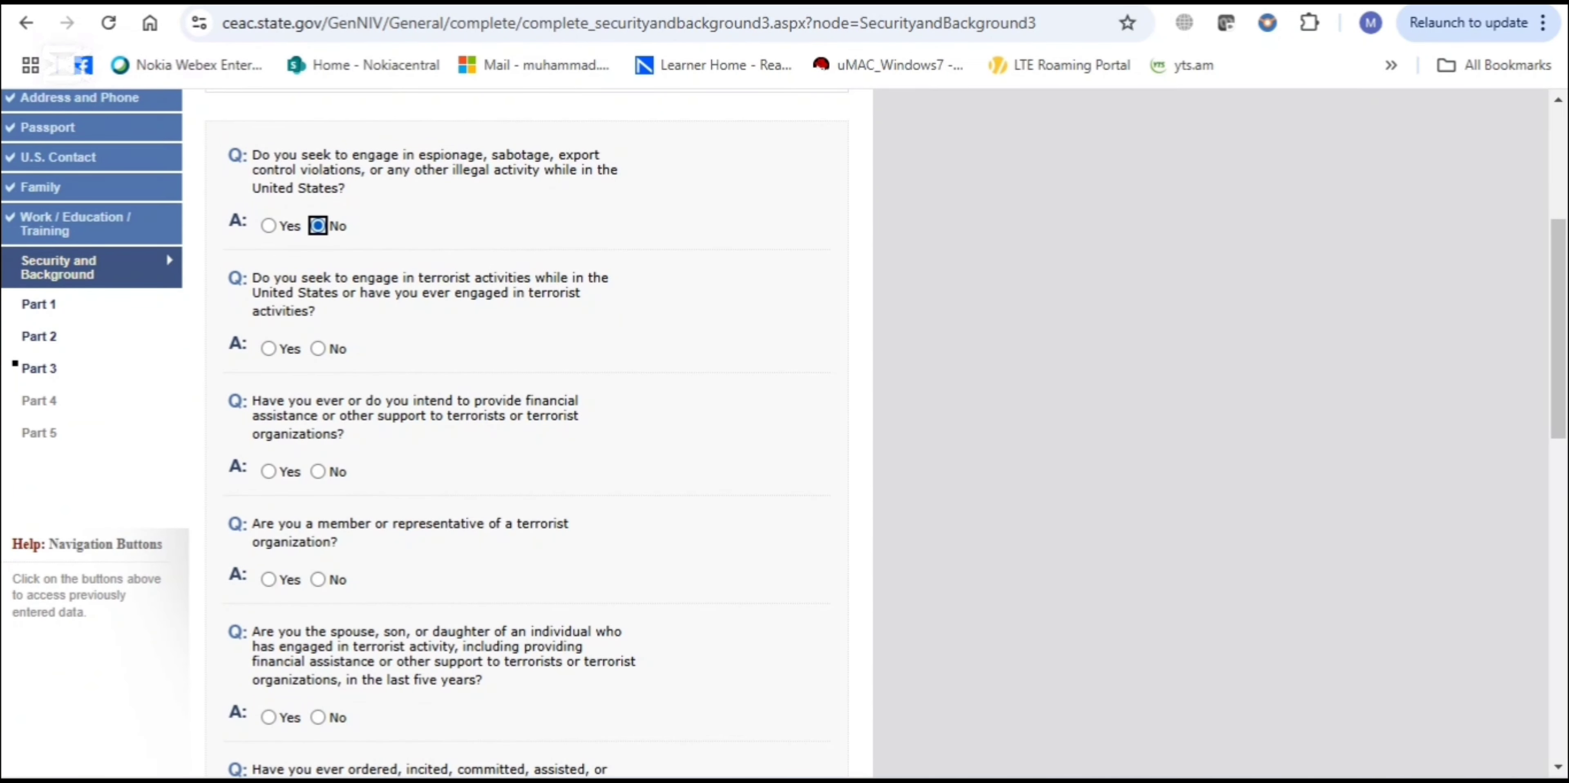
pyautogui.scroll(-1, 784, 432)
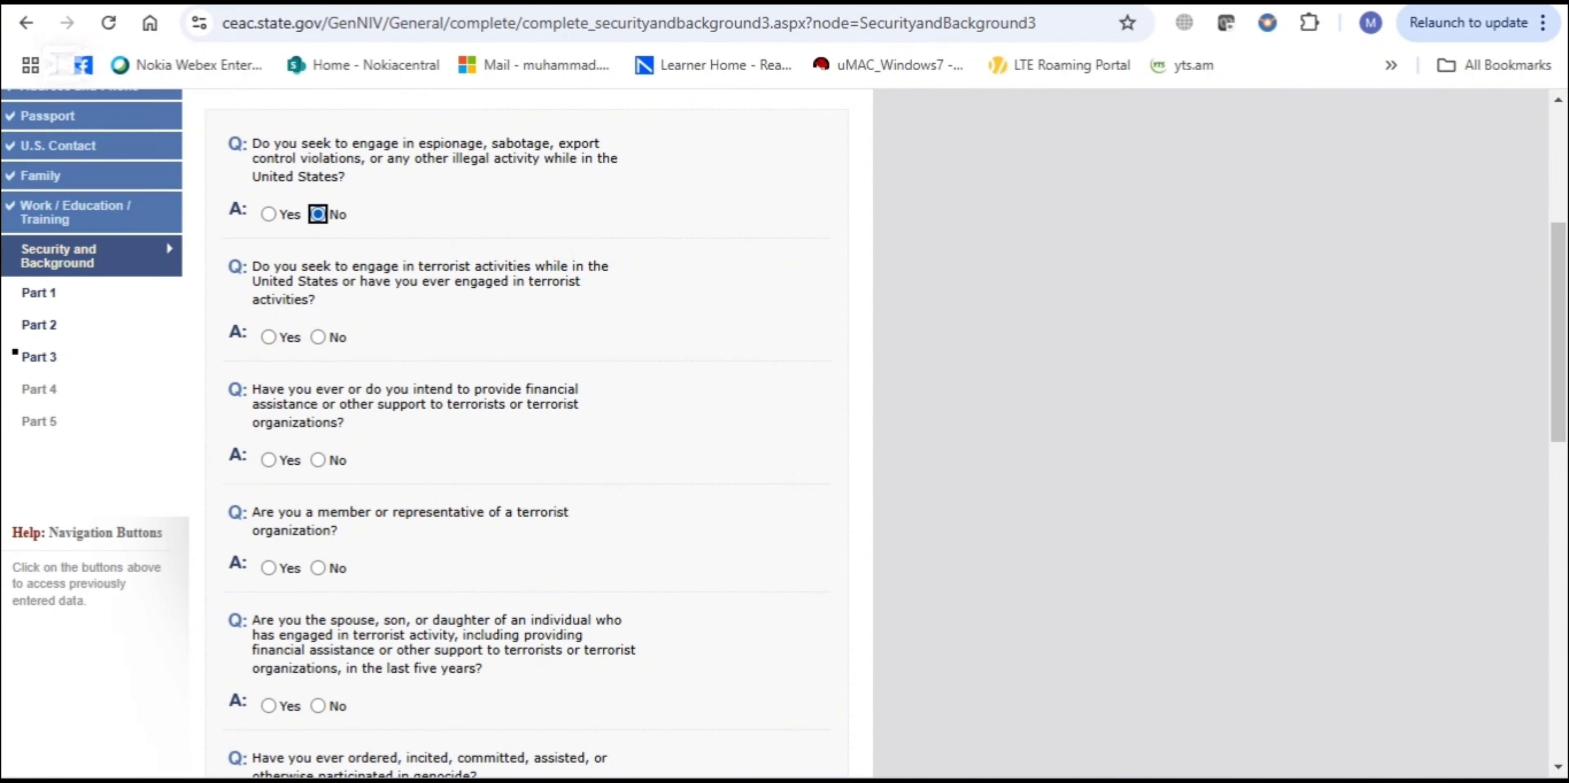
pyautogui.click(318, 336)
pyautogui.scroll(-2, 524, 427)
pyautogui.click(318, 347)
pyautogui.click(318, 455)
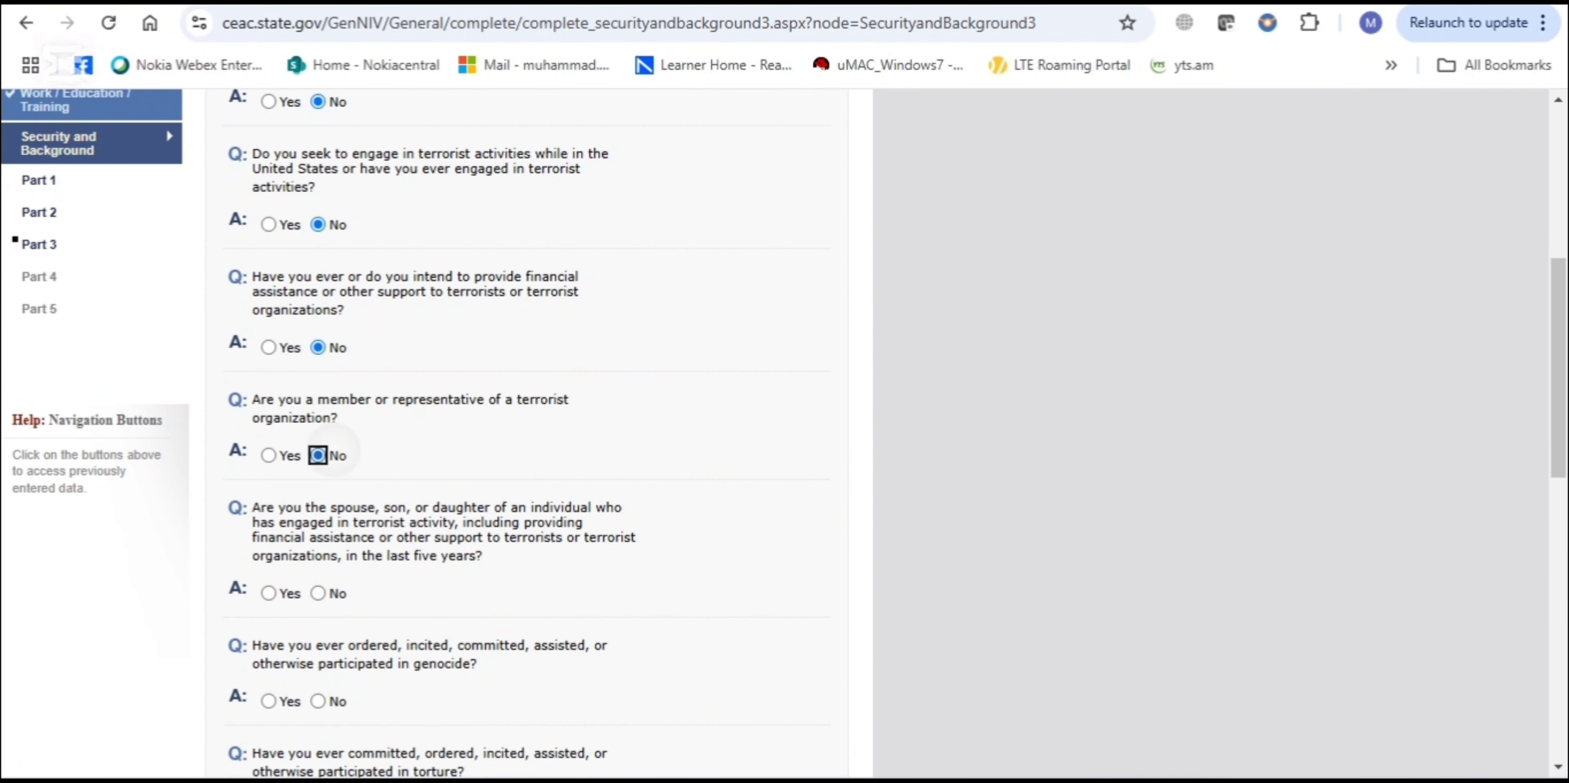
# Answer No to the terrorist relative, genocide, torture and extrajudicial killings questions
pyautogui.scroll(-4, 524, 427)
pyautogui.click(318, 336)
pyautogui.click(318, 443)
pyautogui.click(318, 552)
pyautogui.scroll(-4, 524, 426)
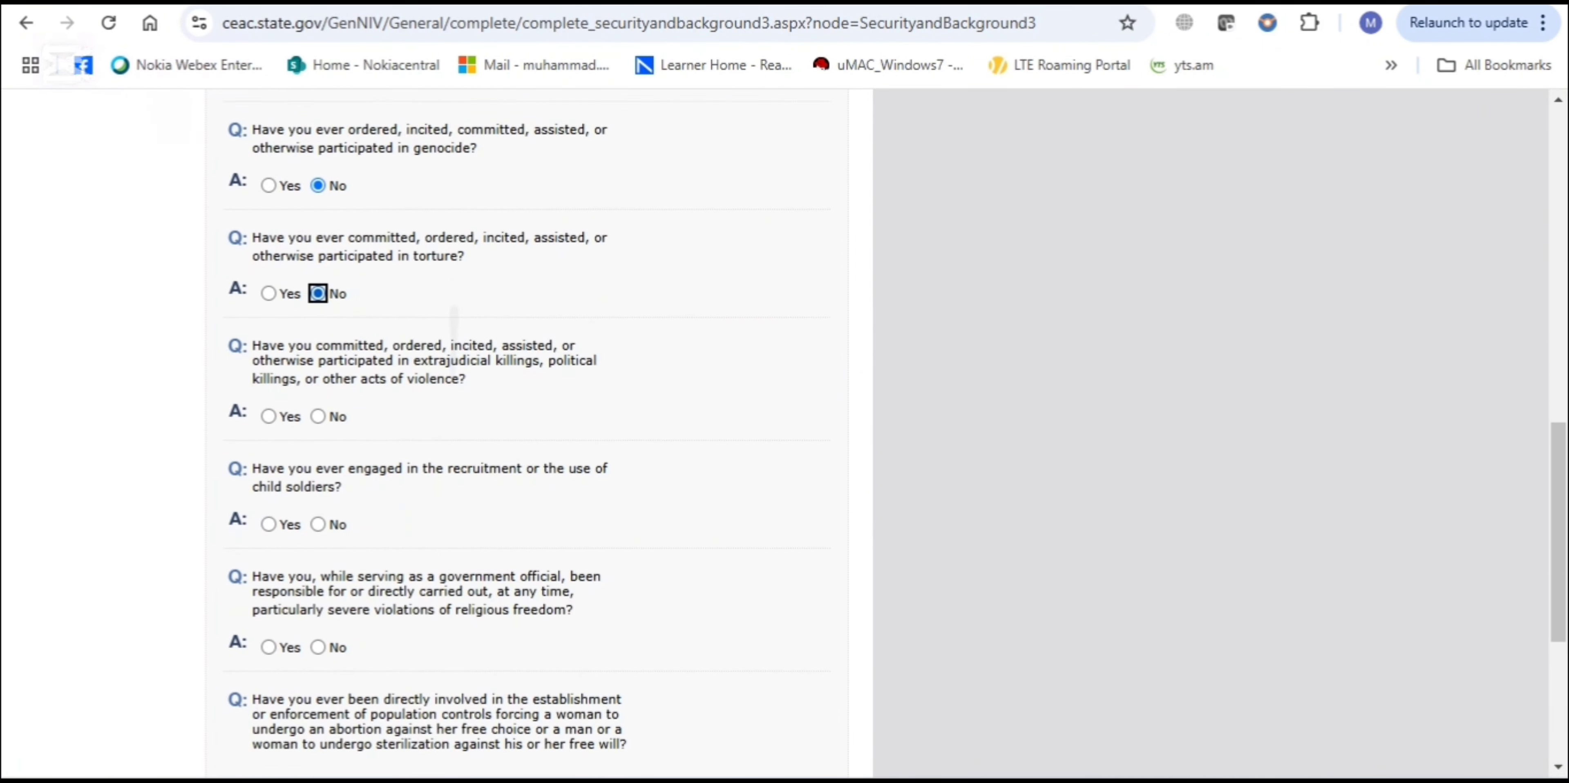
pyautogui.click(318, 401)
# Answer No to child soldiers, religious freedom, population controls and organ transplantation, then continue to Part 4
pyautogui.click(318, 509)
pyautogui.scroll(-3, 524, 427)
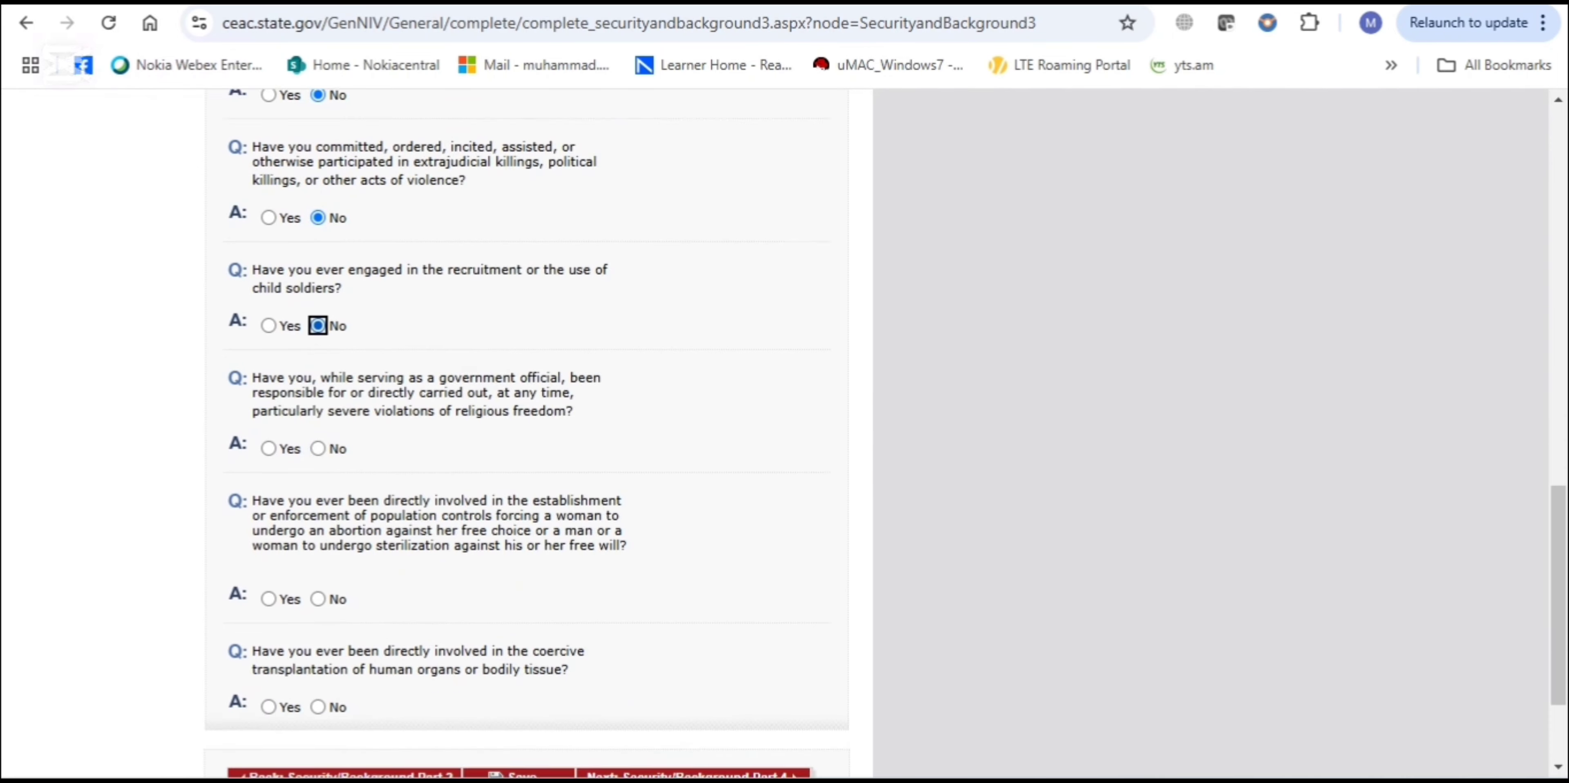
pyautogui.click(317, 417)
pyautogui.click(318, 566)
pyautogui.click(318, 675)
pyautogui.scroll(-1, 524, 426)
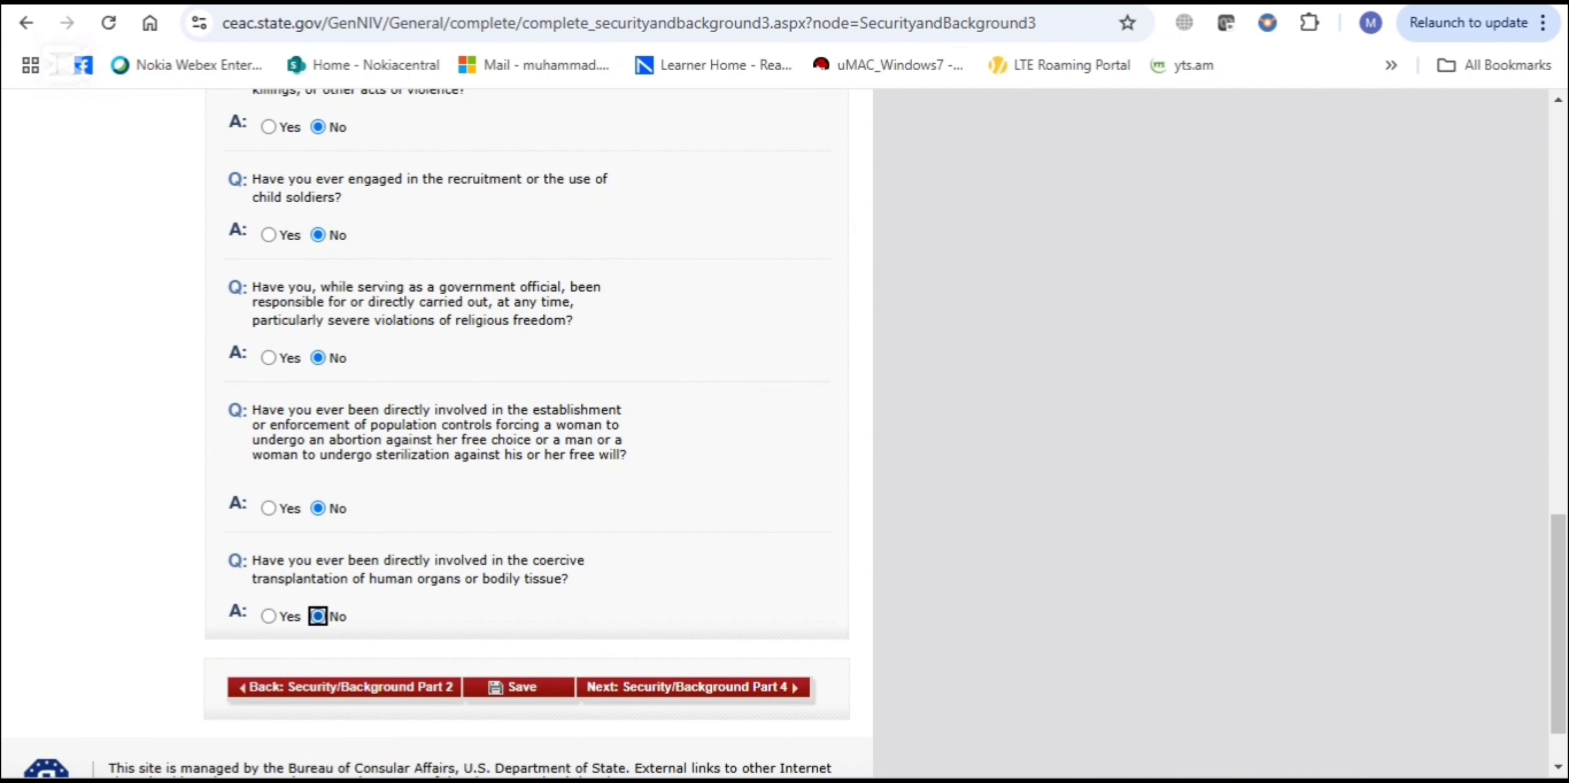
pyautogui.click(693, 687)
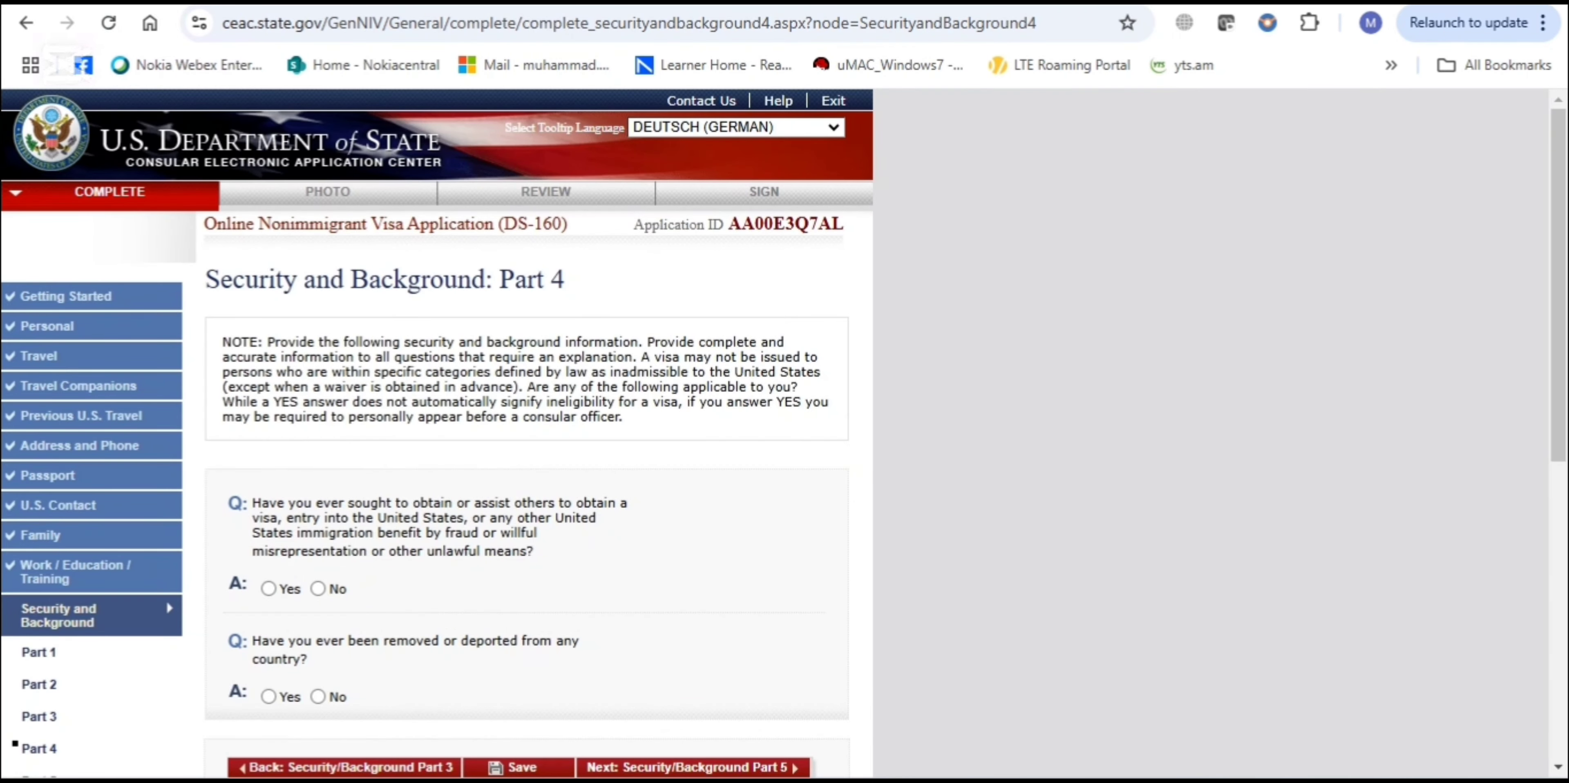
# Answer No to the Part 4 visa fraud and deportation questions and continue to Part 5
pyautogui.scroll(-1, 524, 426)
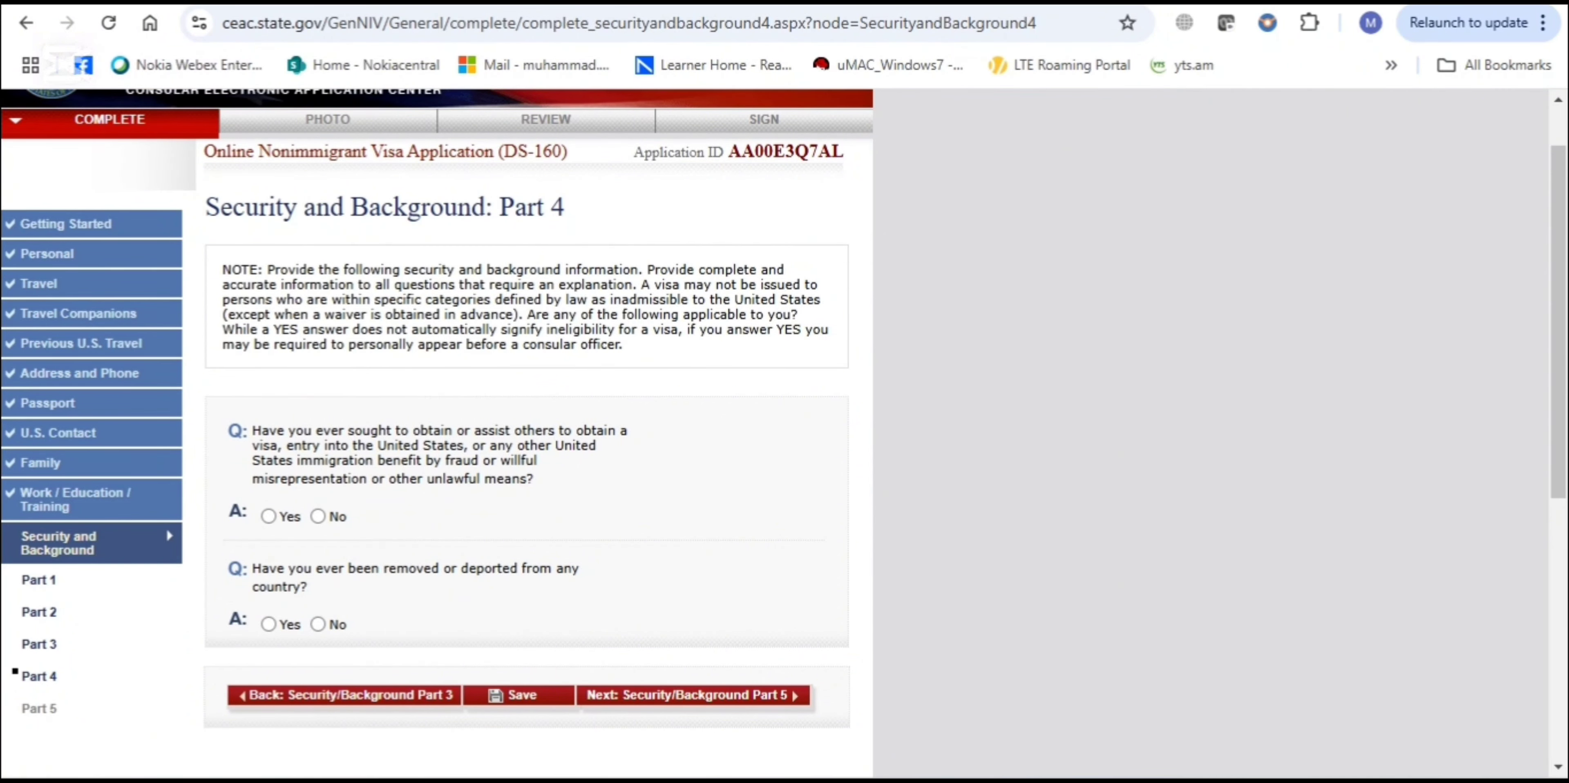
pyautogui.click(318, 516)
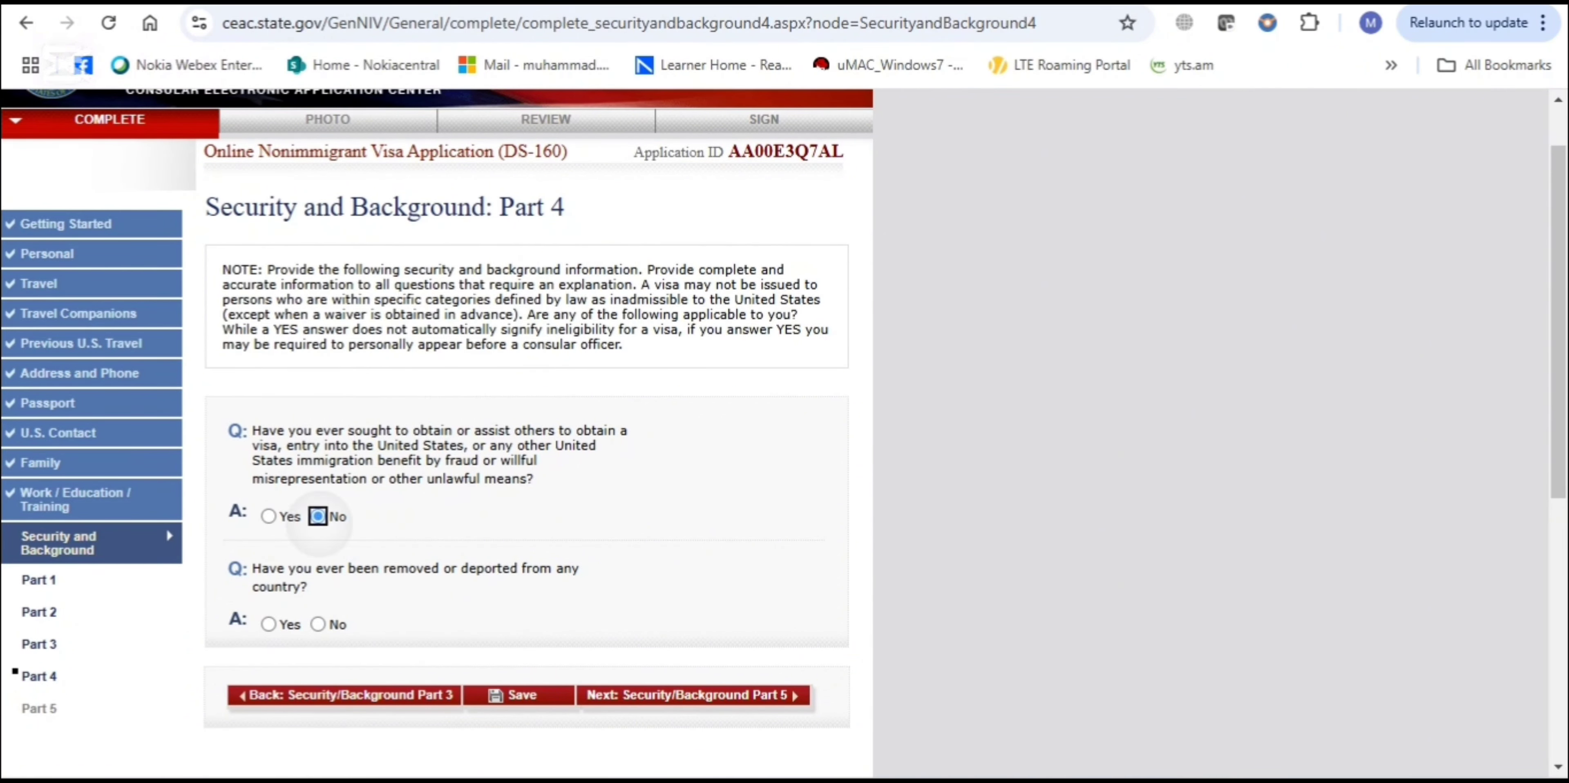
pyautogui.scroll(-2, 318, 516)
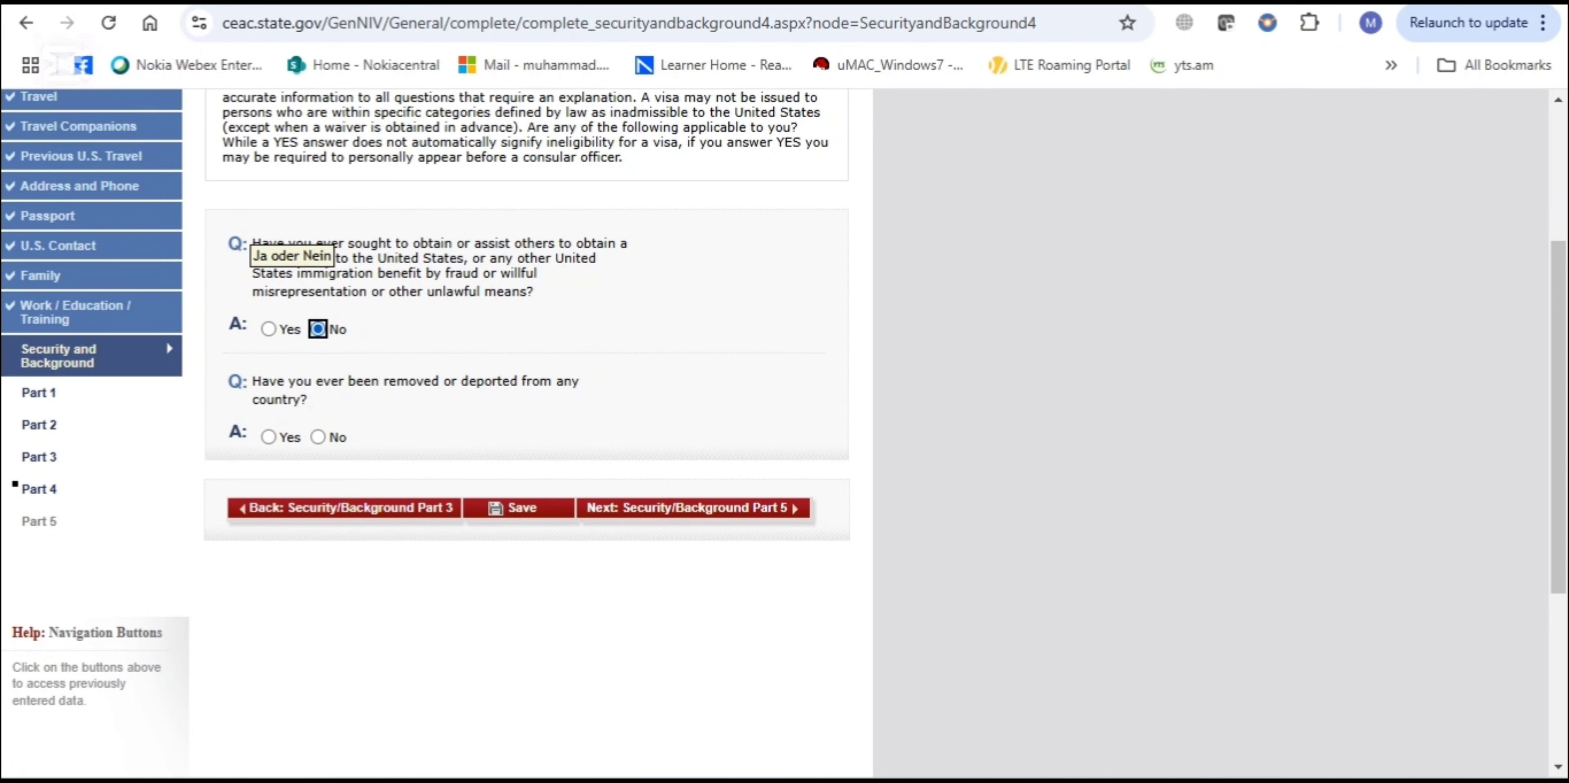
pyautogui.click(317, 437)
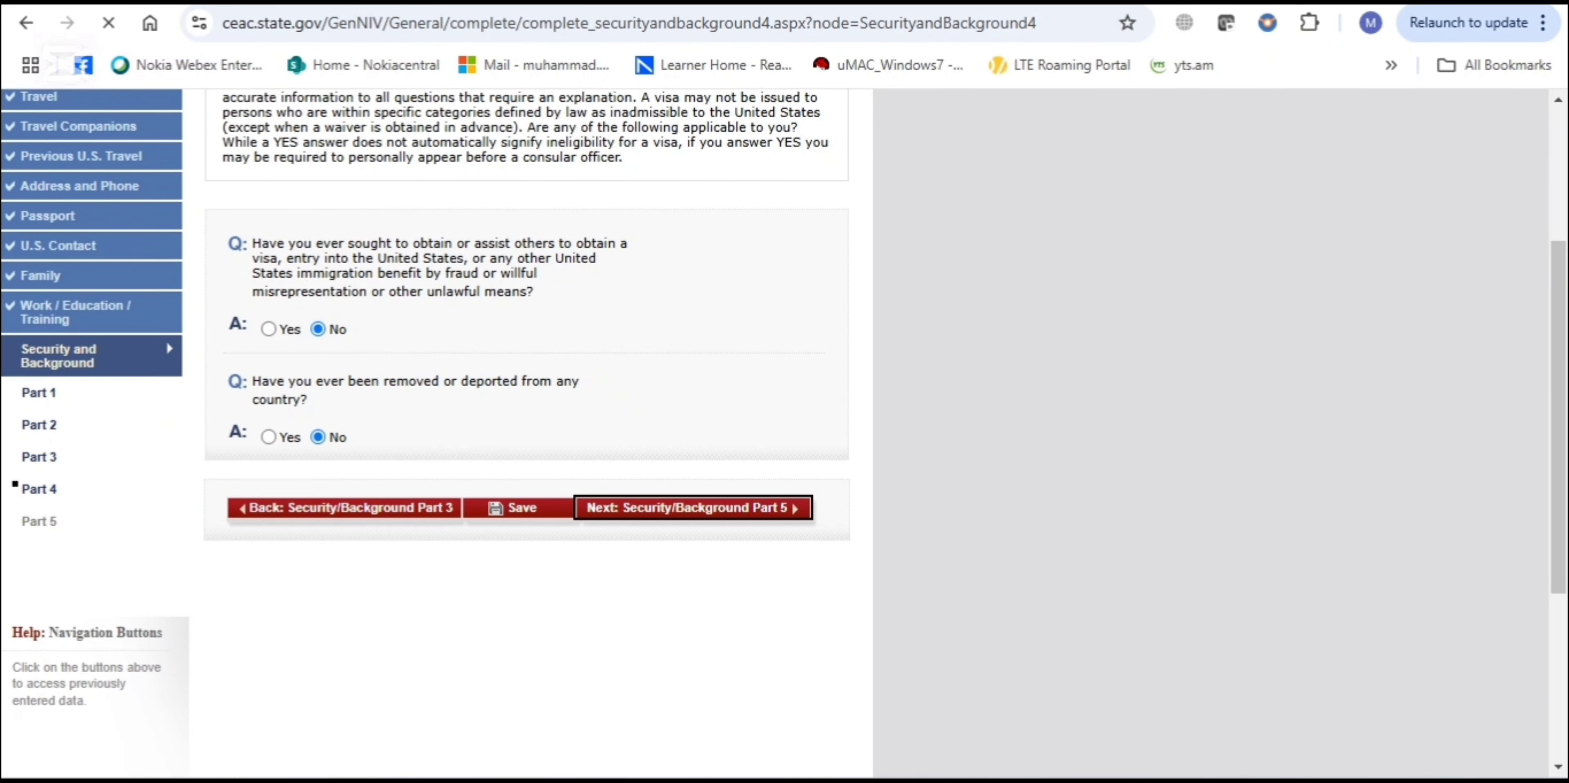
pyautogui.click(688, 507)
# Answer No to the Part 5 child custody, illegal voting and tax-renunciation questions, then continue to Photo
pyautogui.scroll(-4, 843, 479)
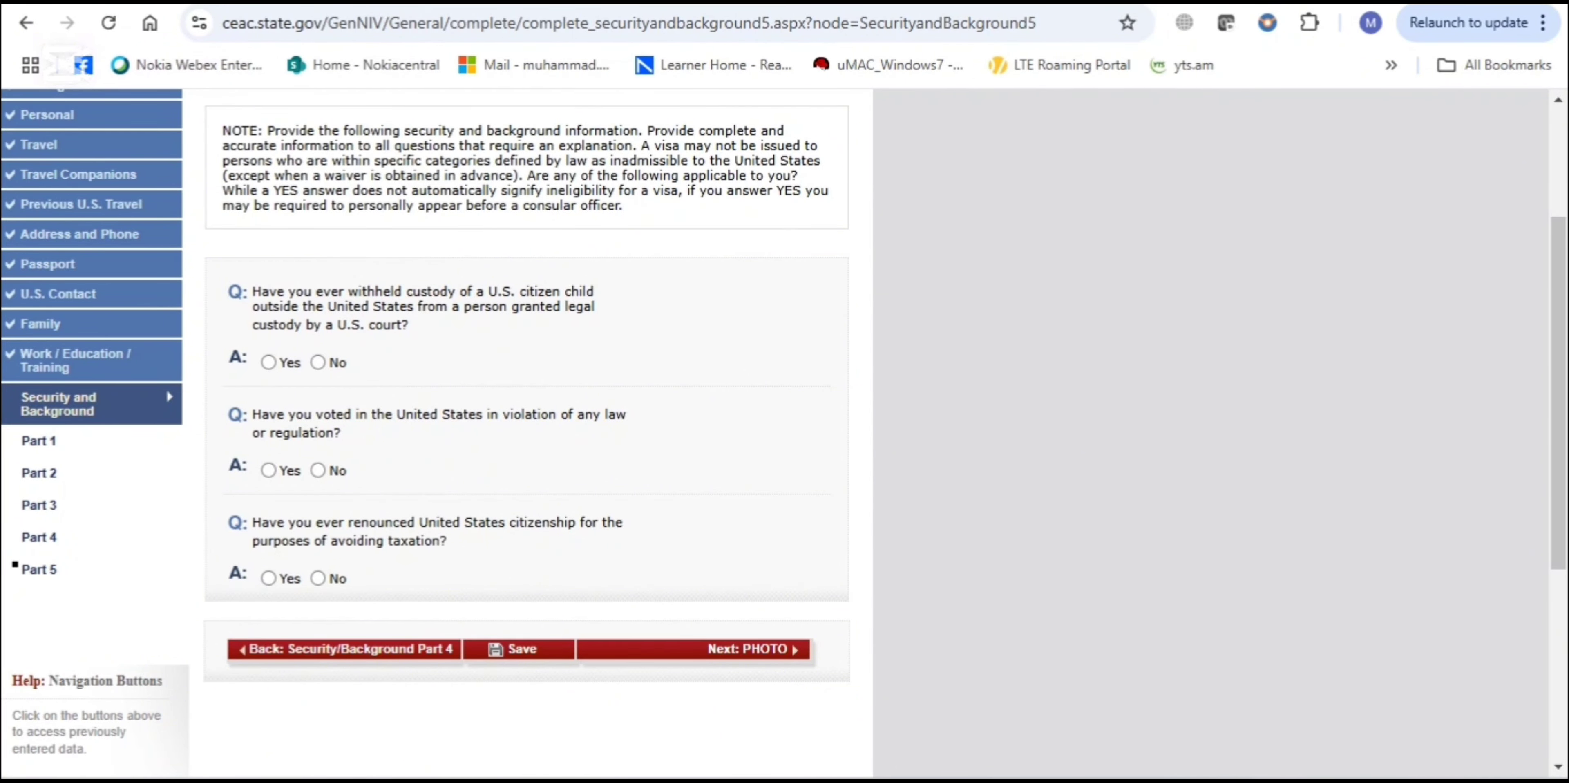
pyautogui.click(269, 362)
pyautogui.click(318, 362)
pyautogui.scroll(-4, 318, 362)
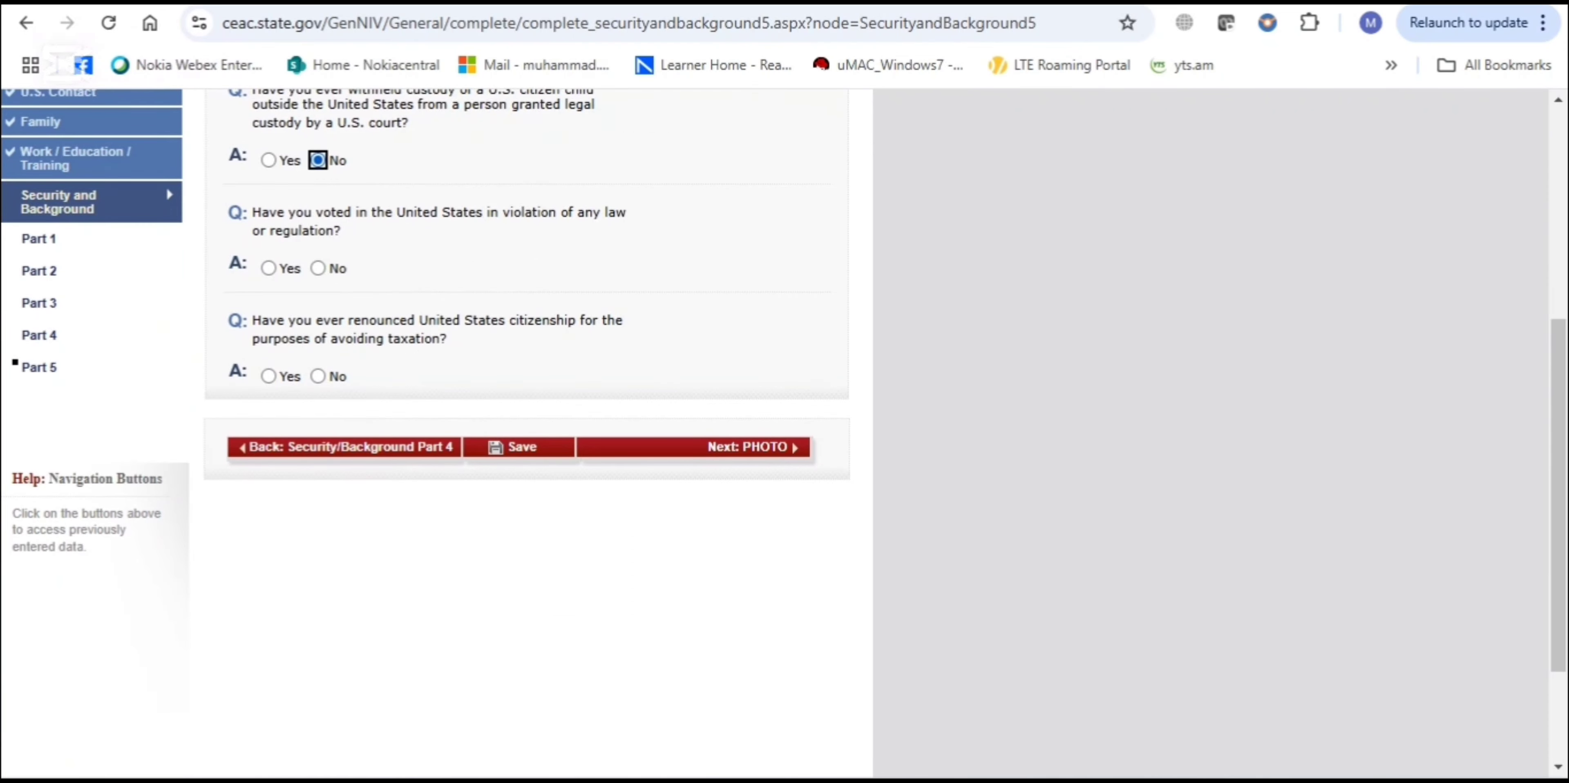
pyautogui.click(318, 268)
pyautogui.click(318, 375)
pyautogui.scroll(-1, 318, 375)
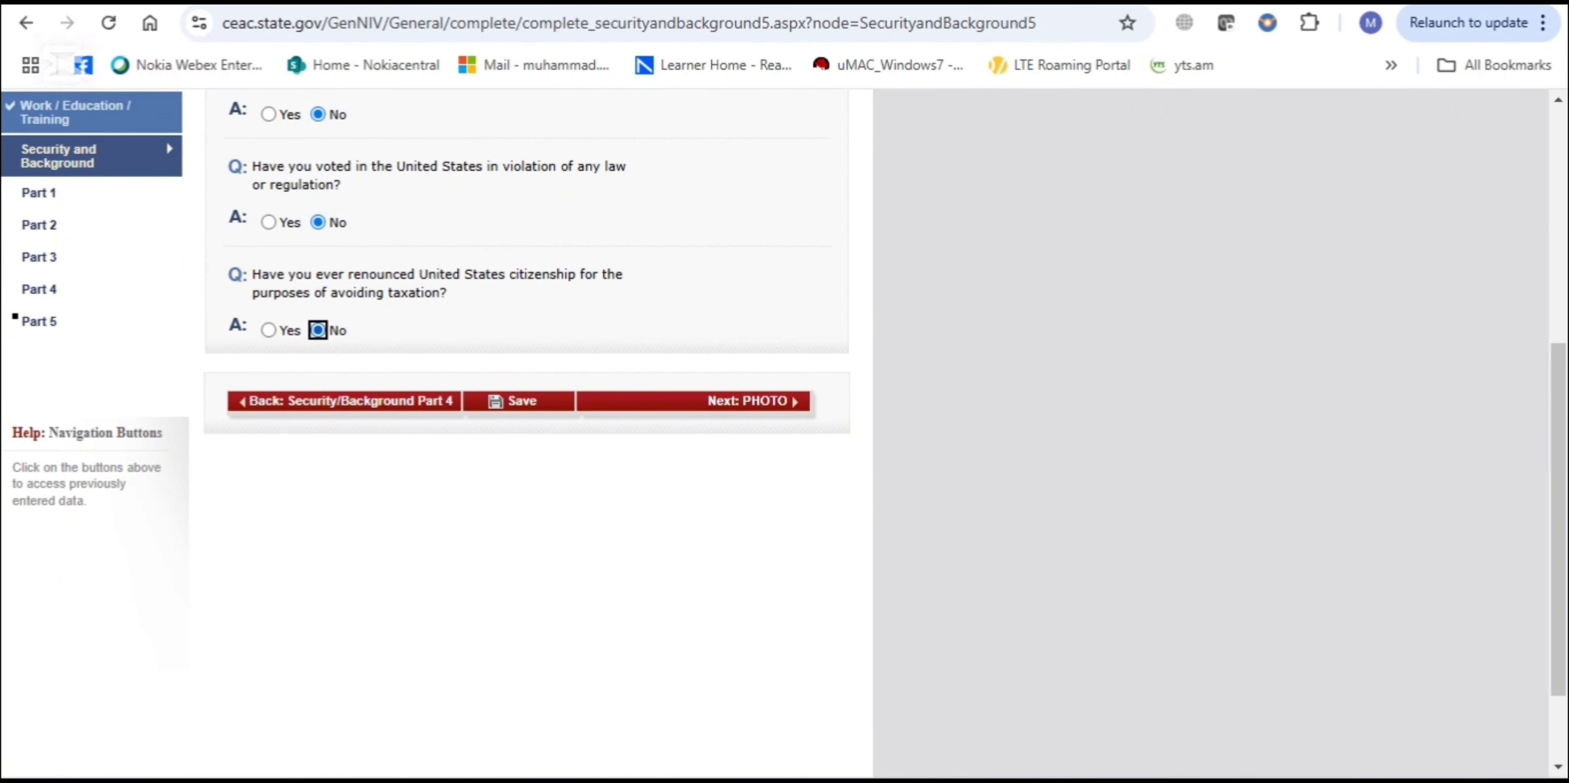
pyautogui.click(752, 401)
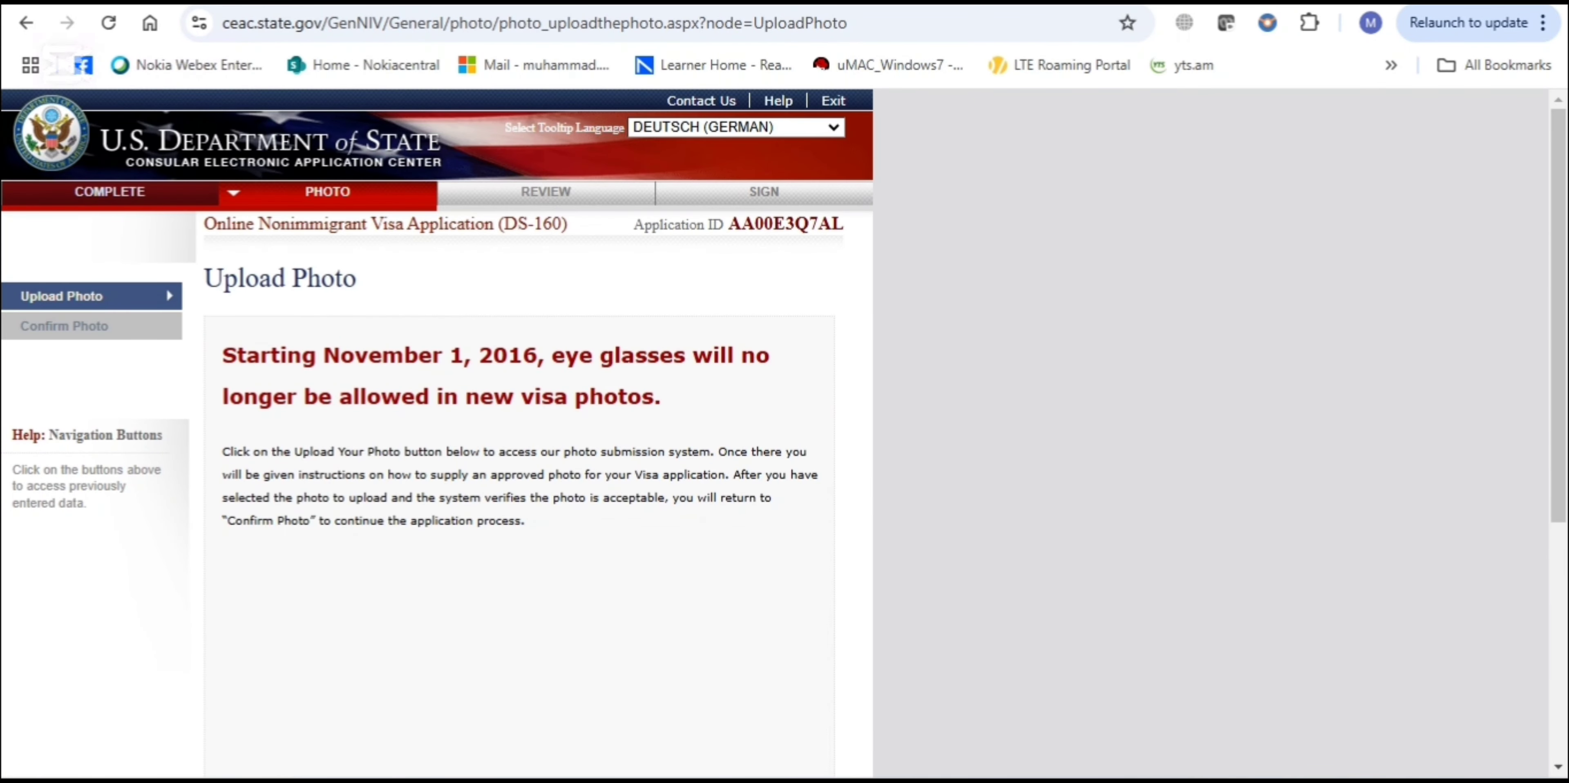
# Look over the Upload Photo page, then switch to the travel.state.gov visa photos tab
pyautogui.scroll(-6, 783, 432)
pyautogui.scroll(5, 783, 433)
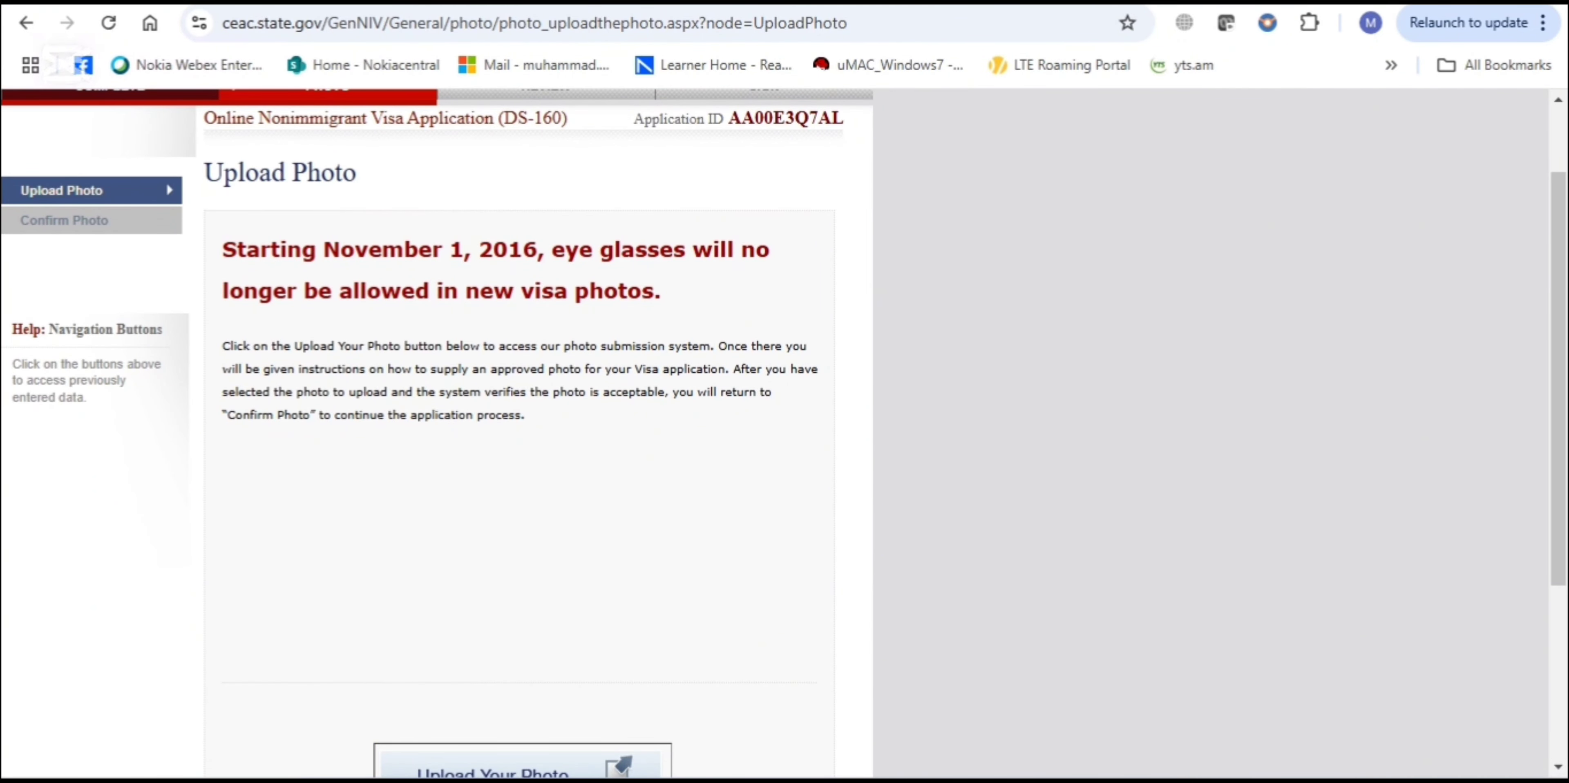
pyautogui.scroll(-3, 784, 432)
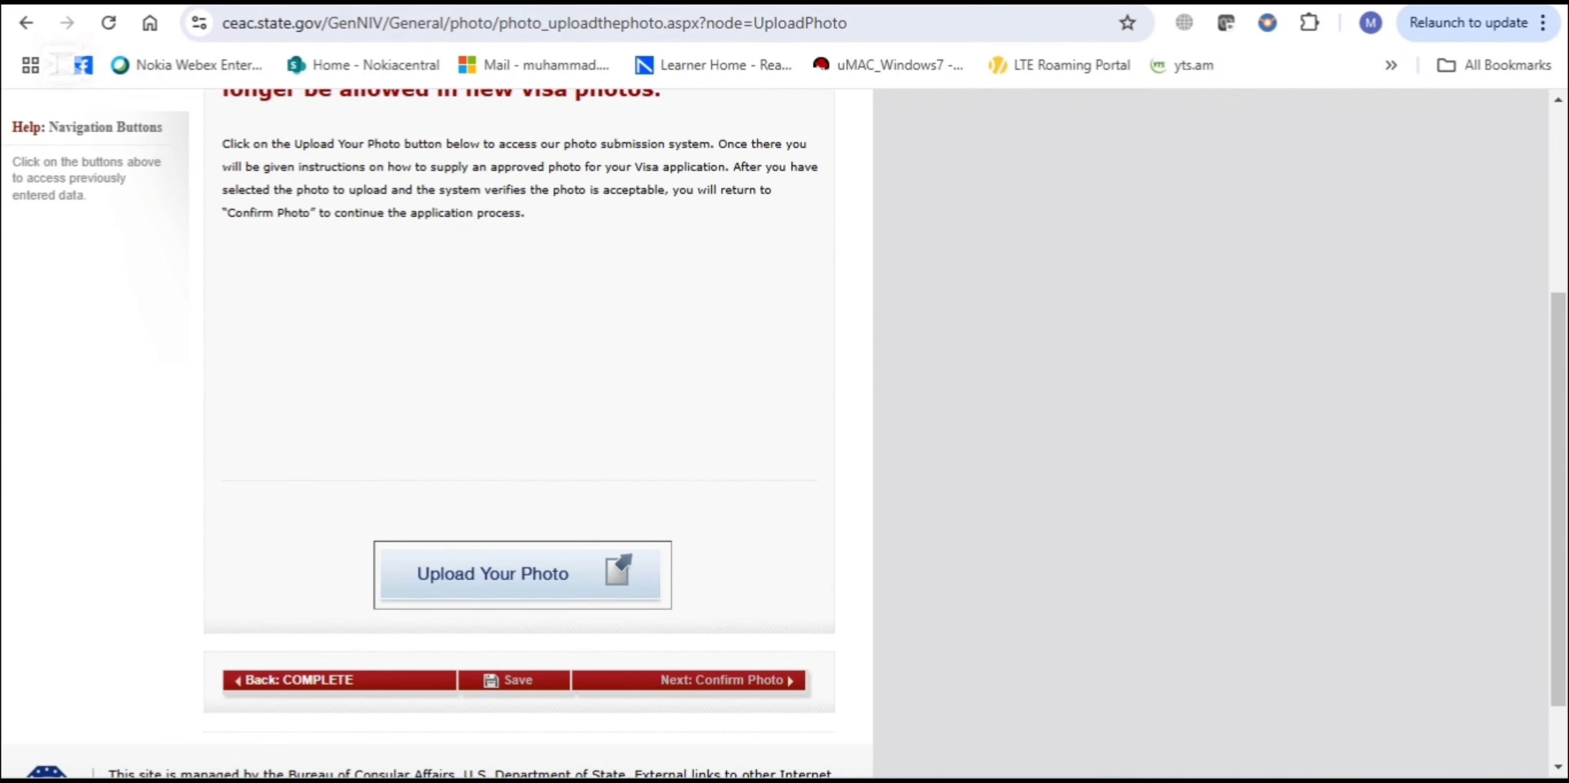
pyautogui.hotkey('ctrl', 'Tab')
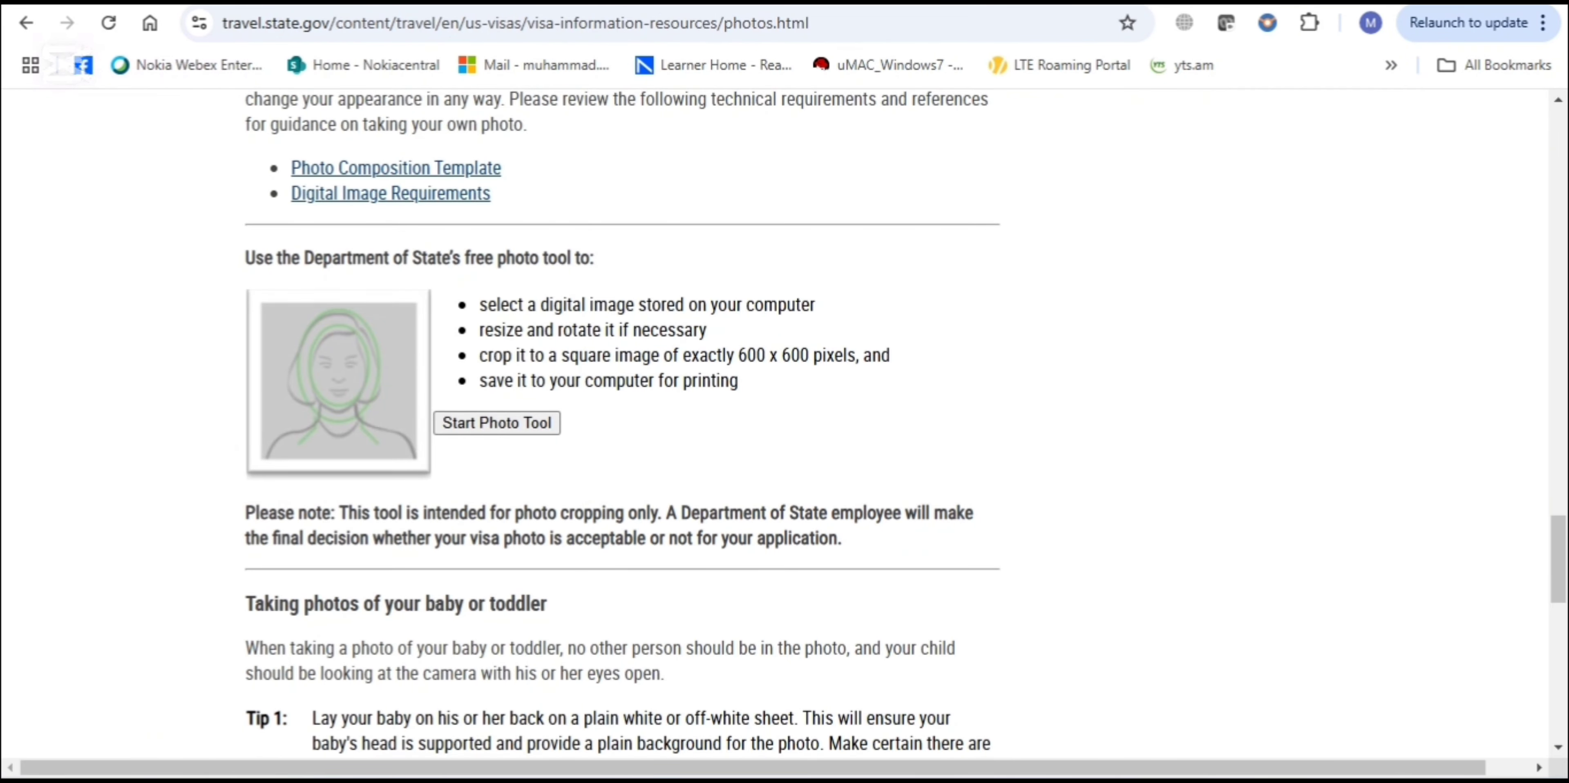
# Switch back to the DS-160 Upload Photo tab
pyautogui.hotkey('ctrl', 'shift', 'Tab')
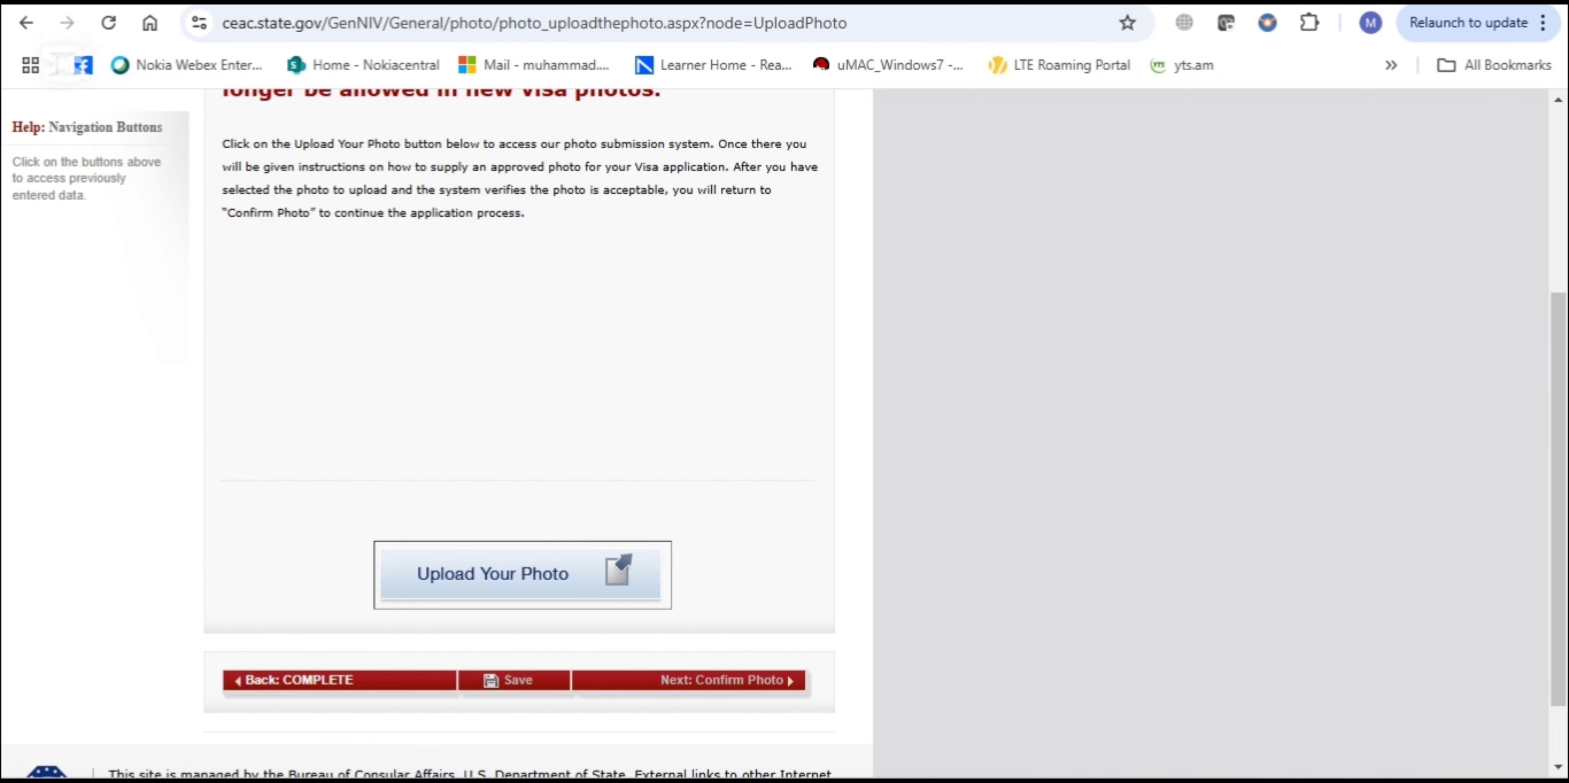
pyautogui.scroll(1, 701, 698)
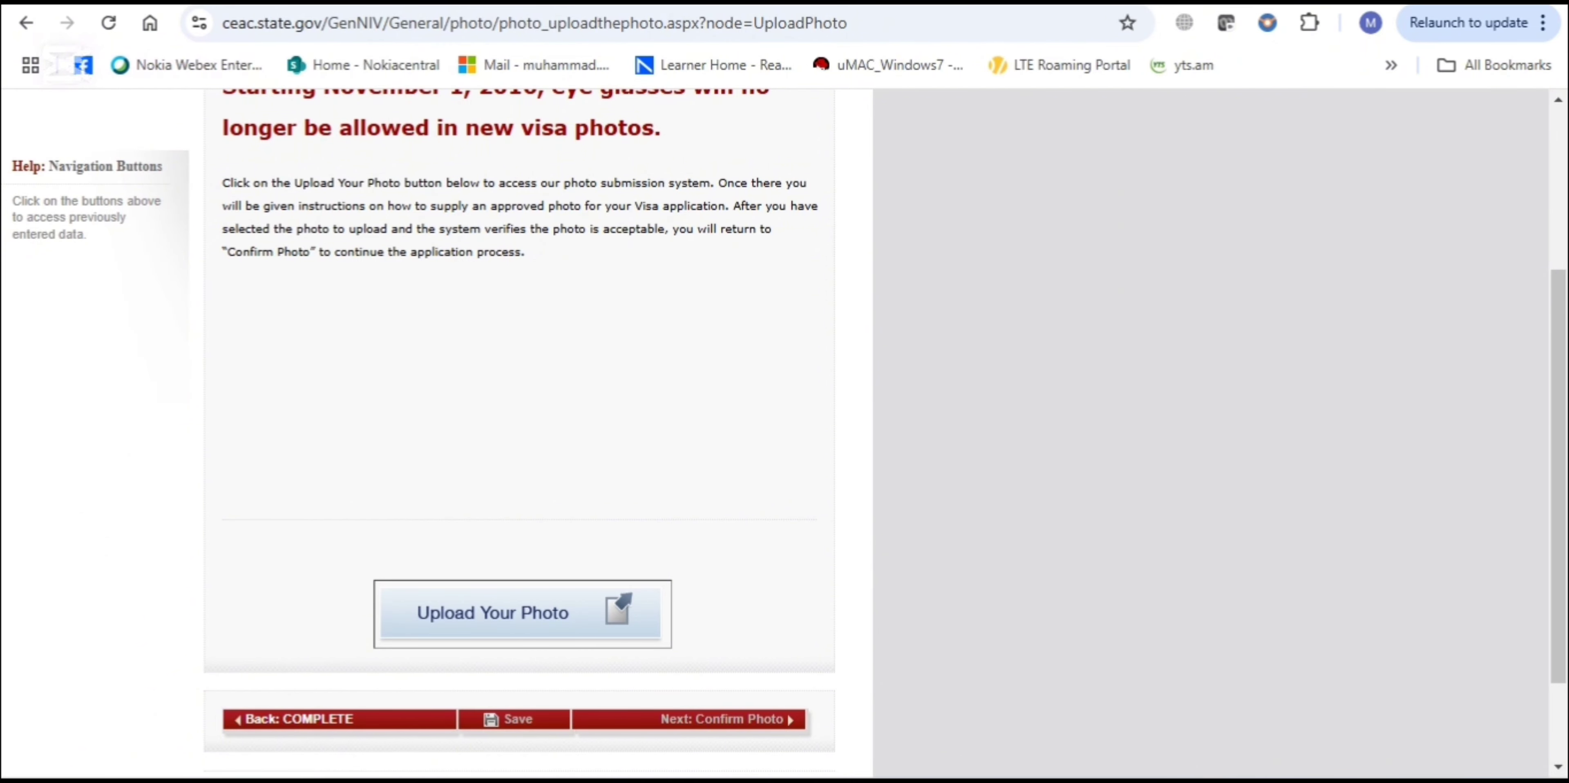
pyautogui.scroll(-1, 786, 420)
pyautogui.scroll(-1, 784, 434)
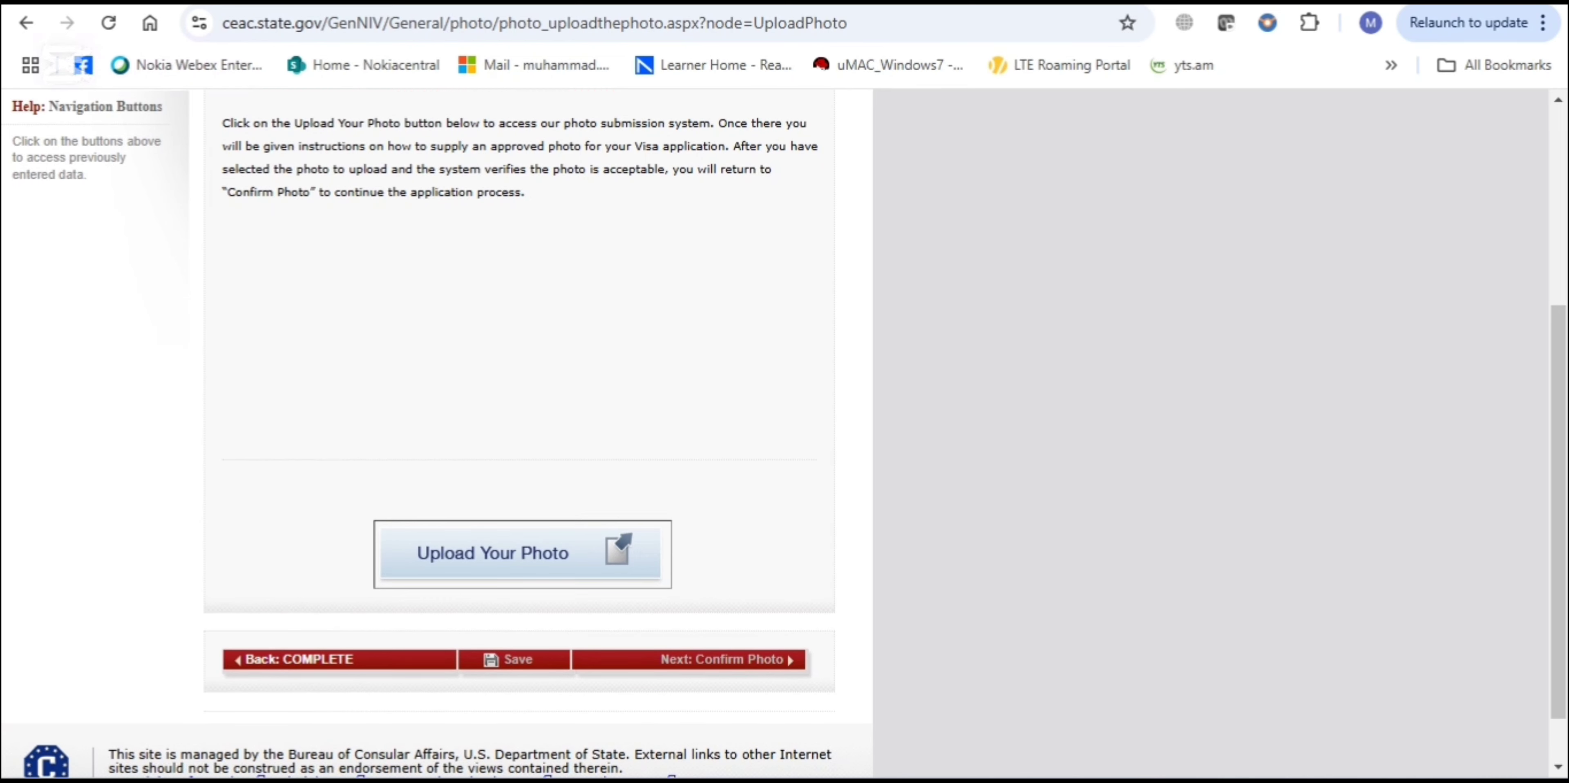